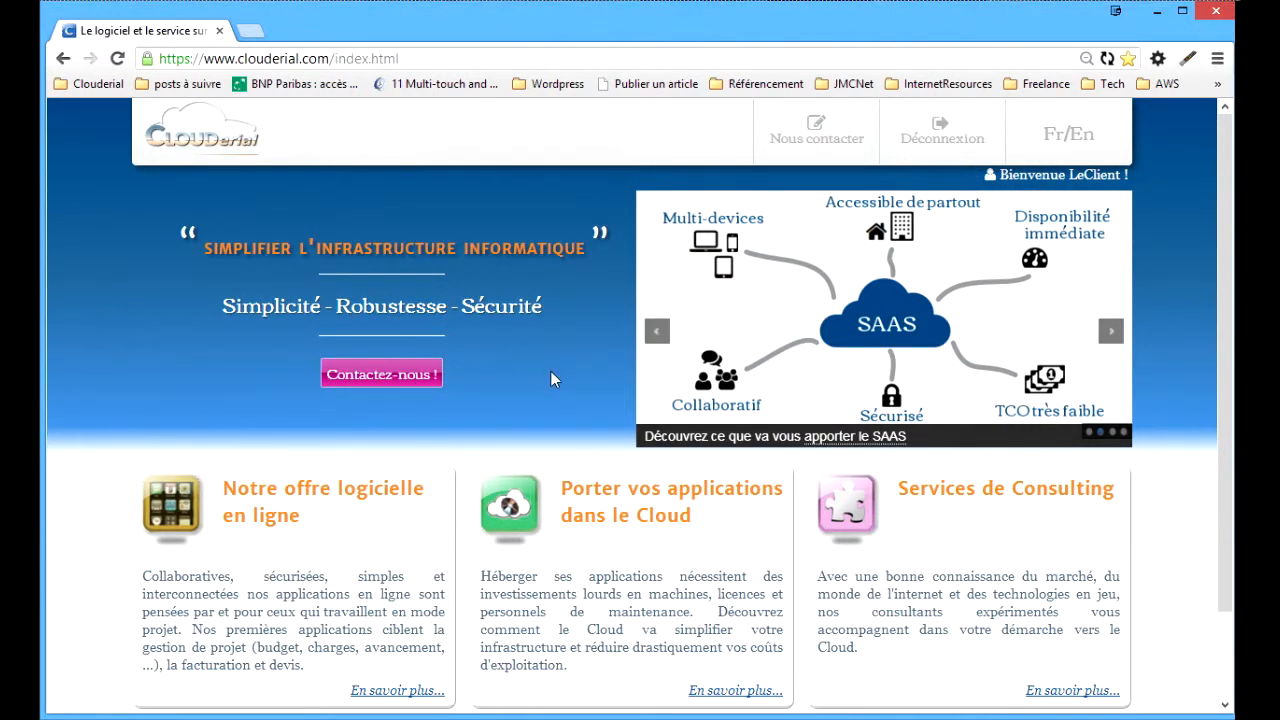
Step: Open the project management application from the Clouderial home page's list of applications
scroll(551, 378, "down", 1)
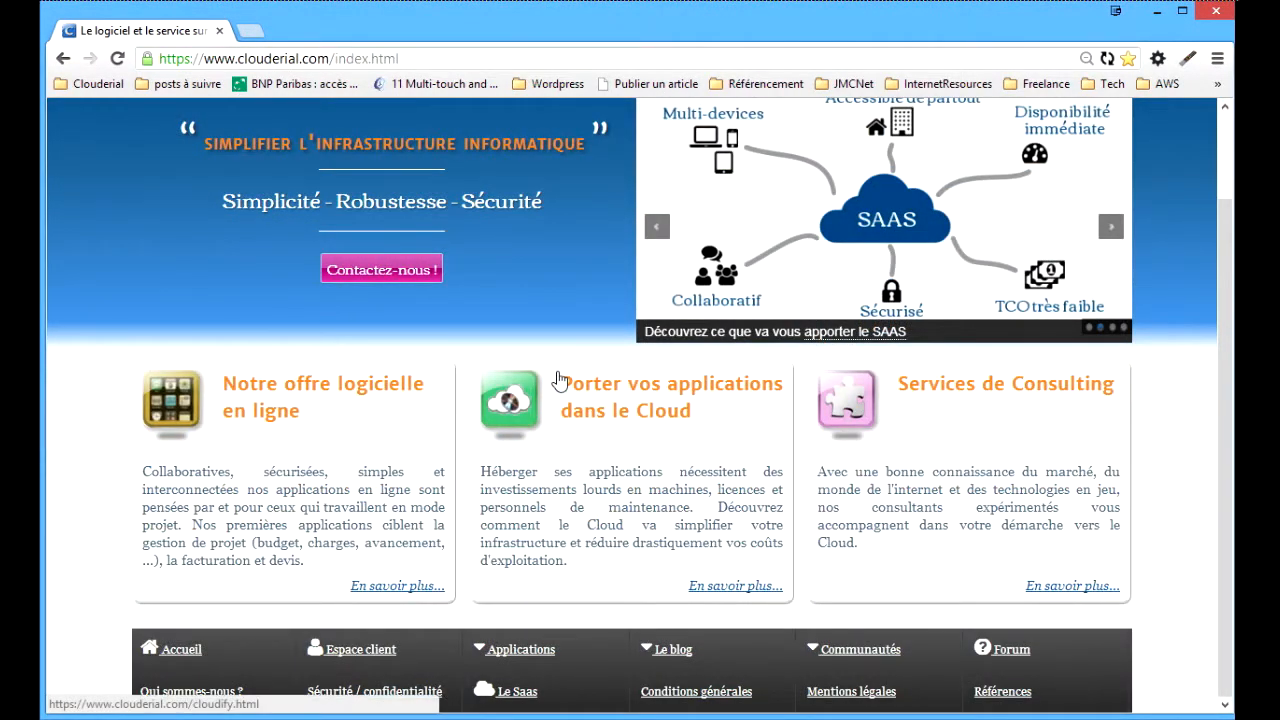
left_click(518, 658)
scroll(518, 660, "down", 1)
left_click(517, 600)
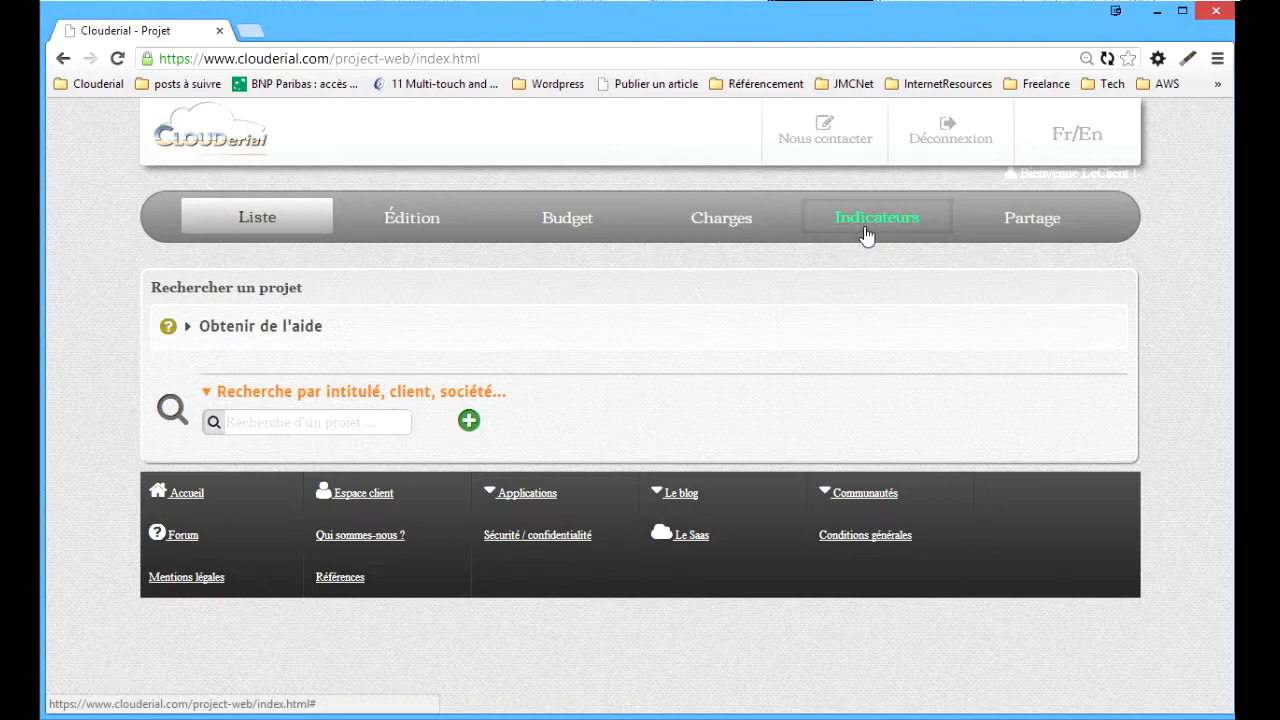
left_click(1040, 230)
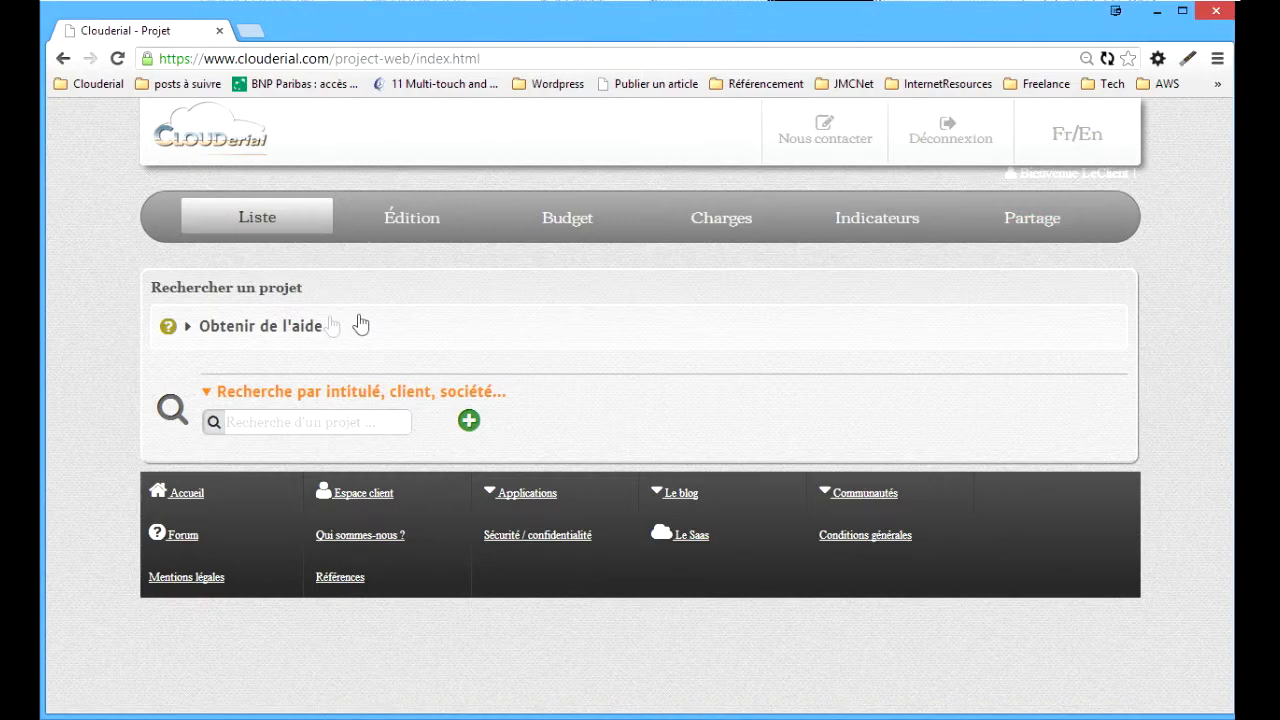
Step: Expand the help on the project search page to read about creating and managing projects, and collapse it again
left_click(273, 333)
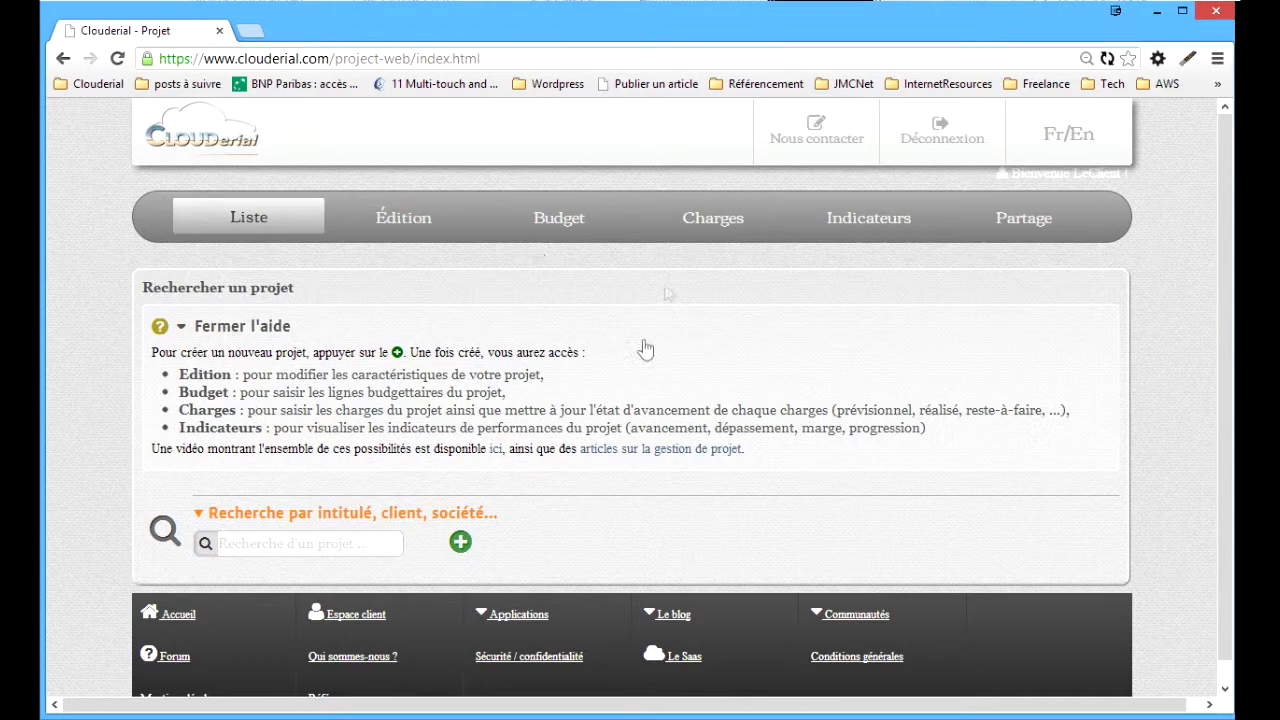
left_click(218, 333)
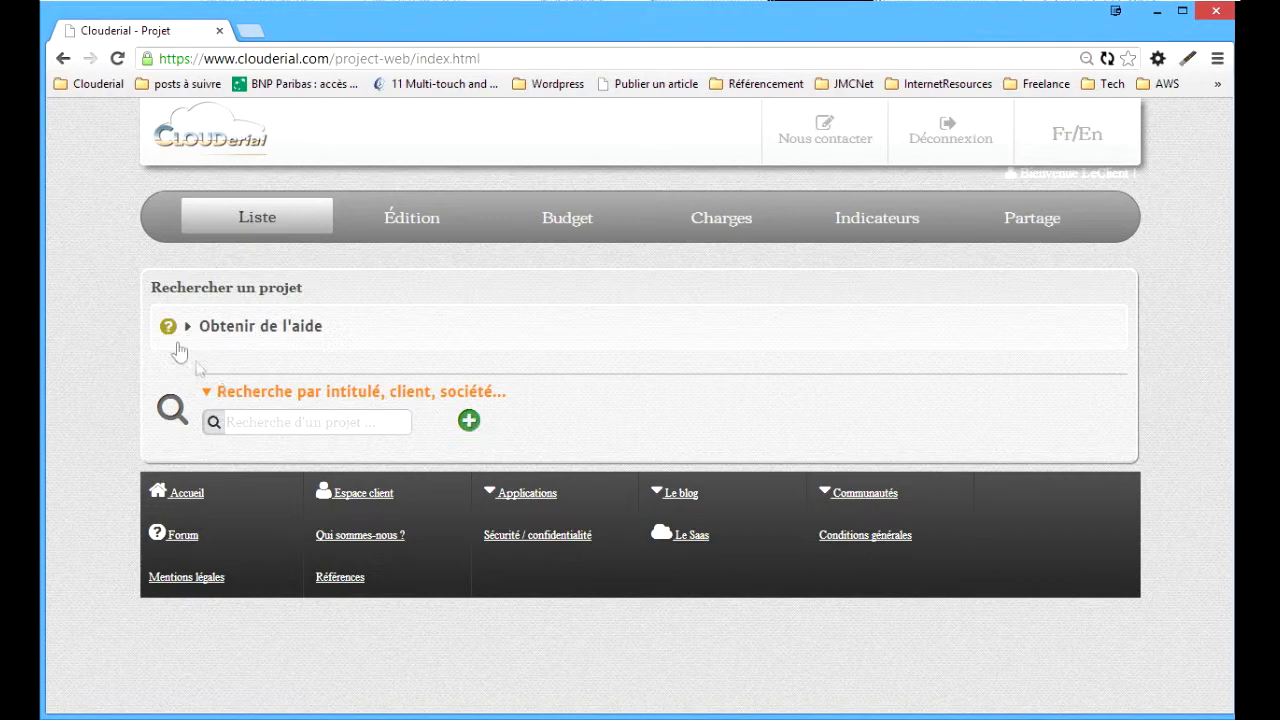
left_click(239, 330)
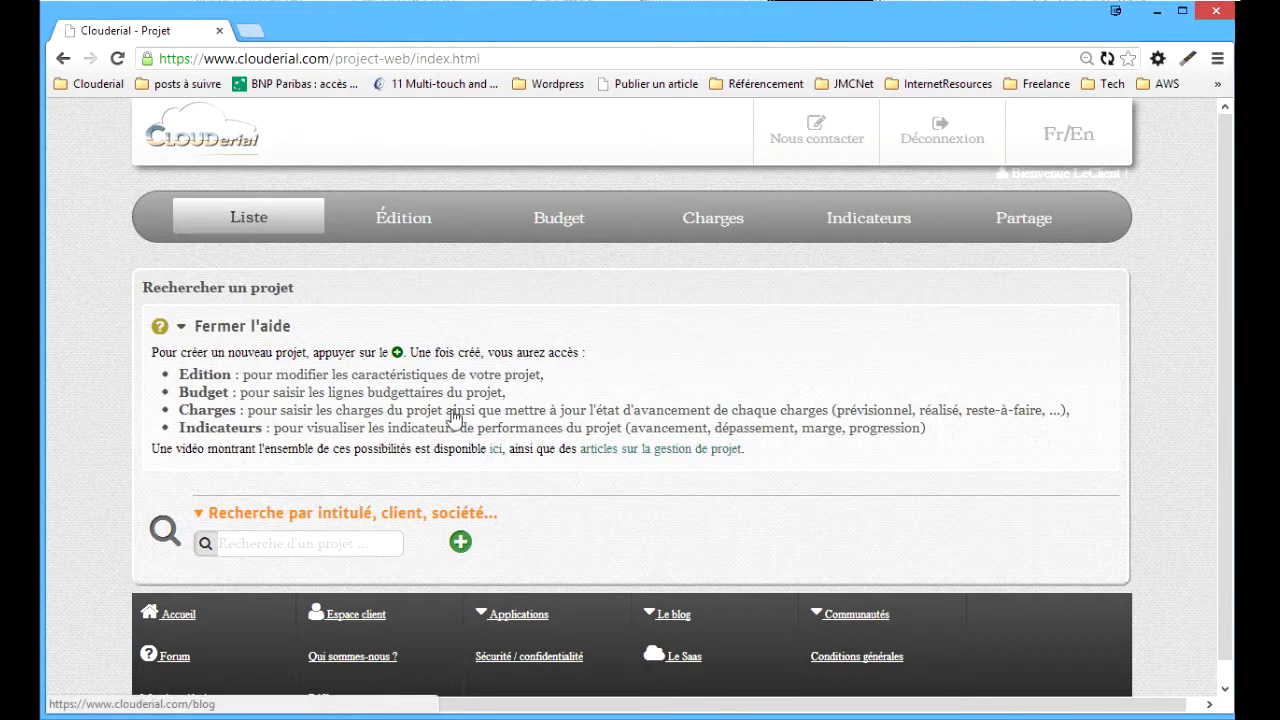
left_click(251, 327)
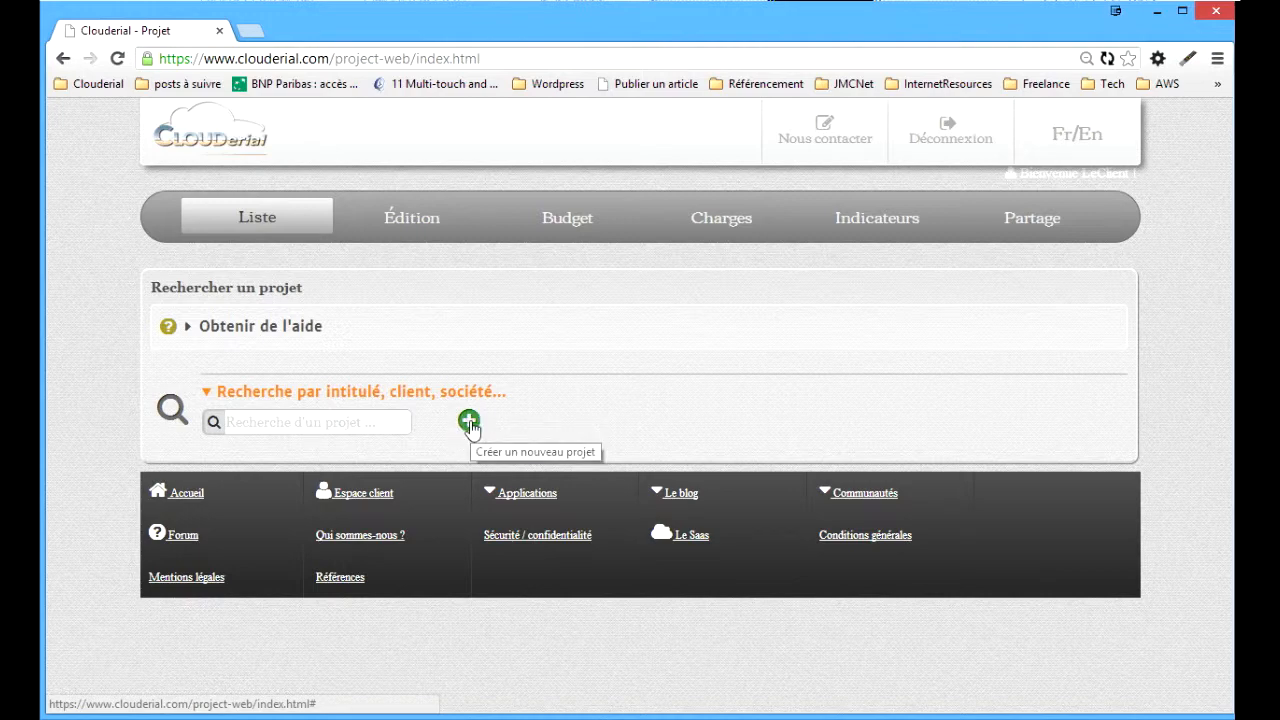
Step: Create a new project titled "Le nom du projet" without an associated client
left_click(334, 422)
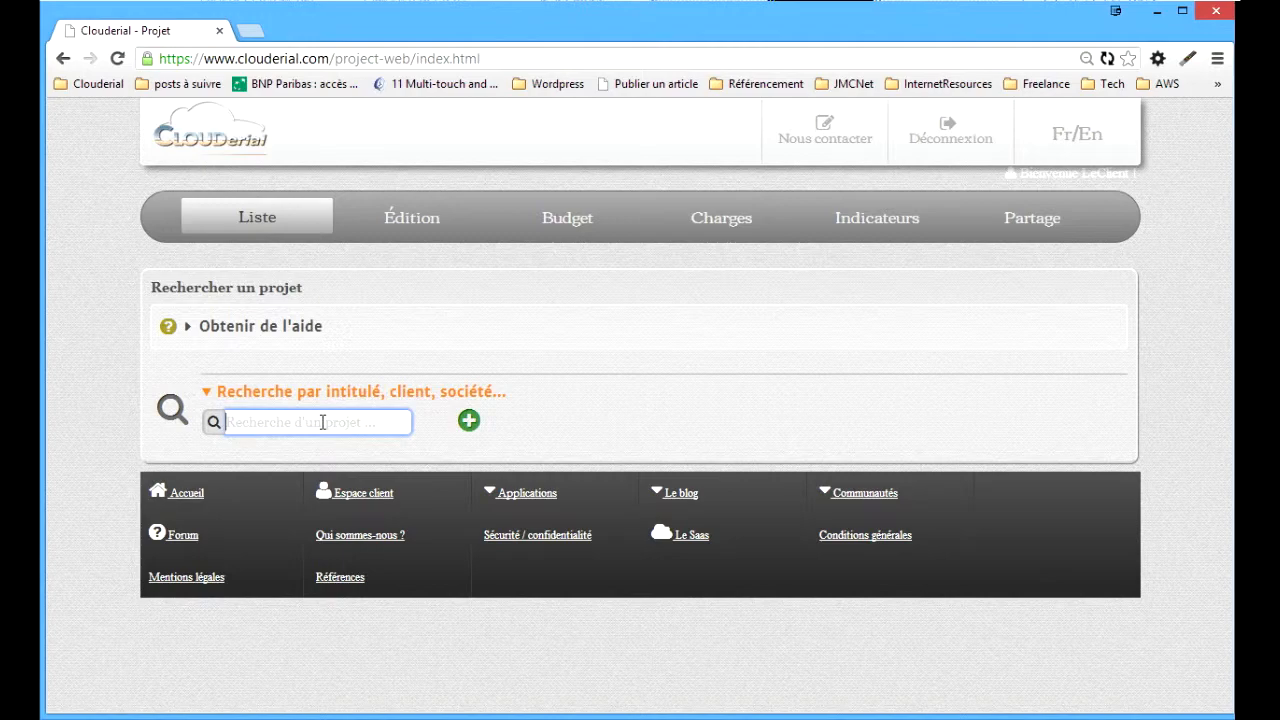
left_click(469, 422)
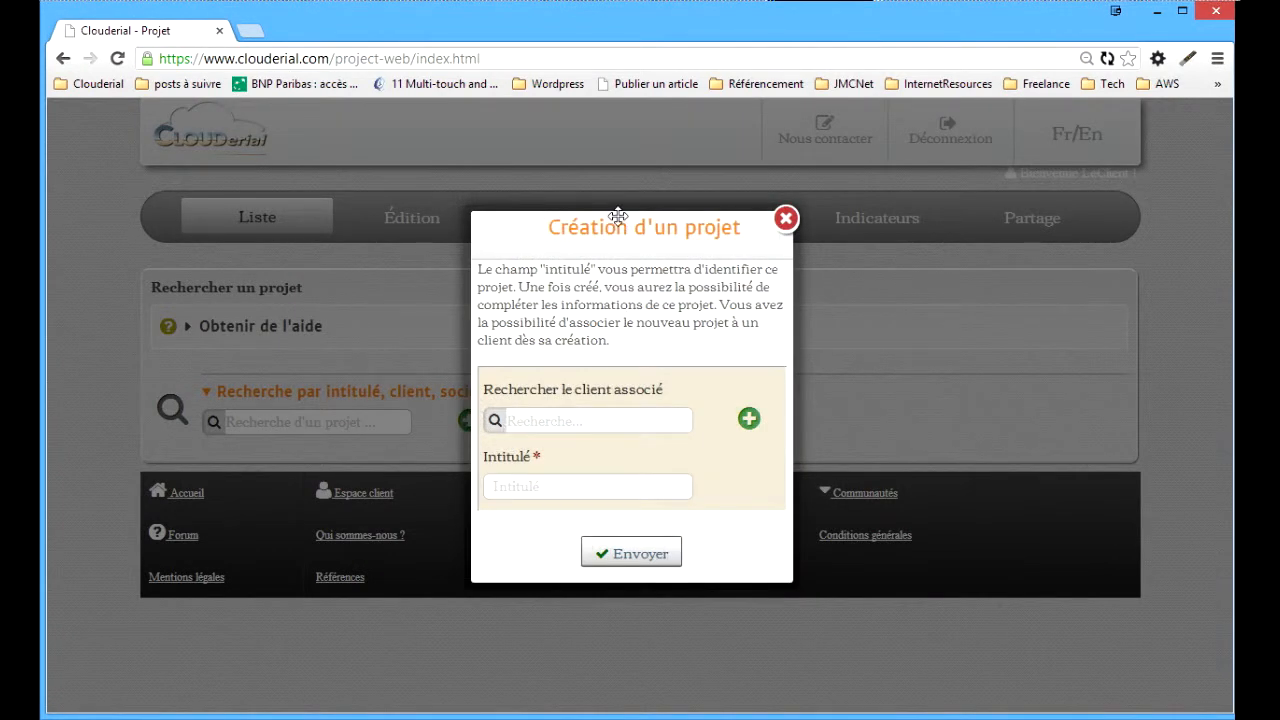
left_click(558, 486)
type("Le nom du projet")
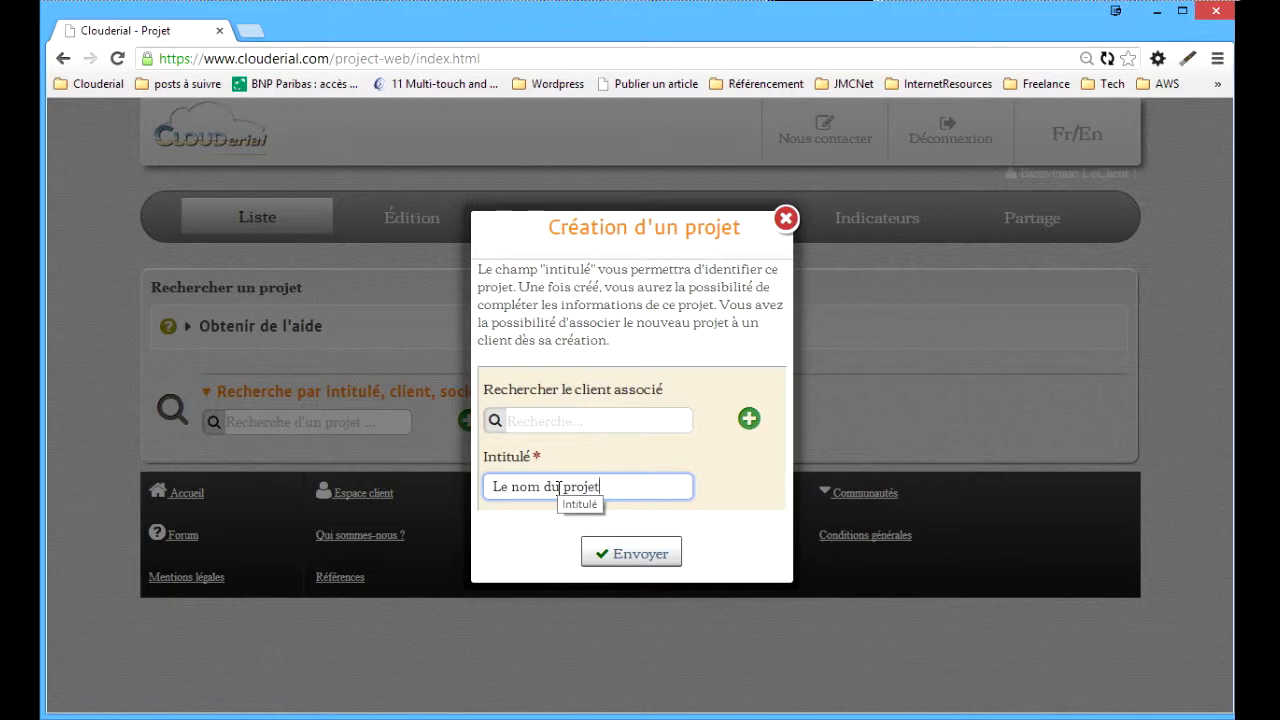
left_click(643, 558)
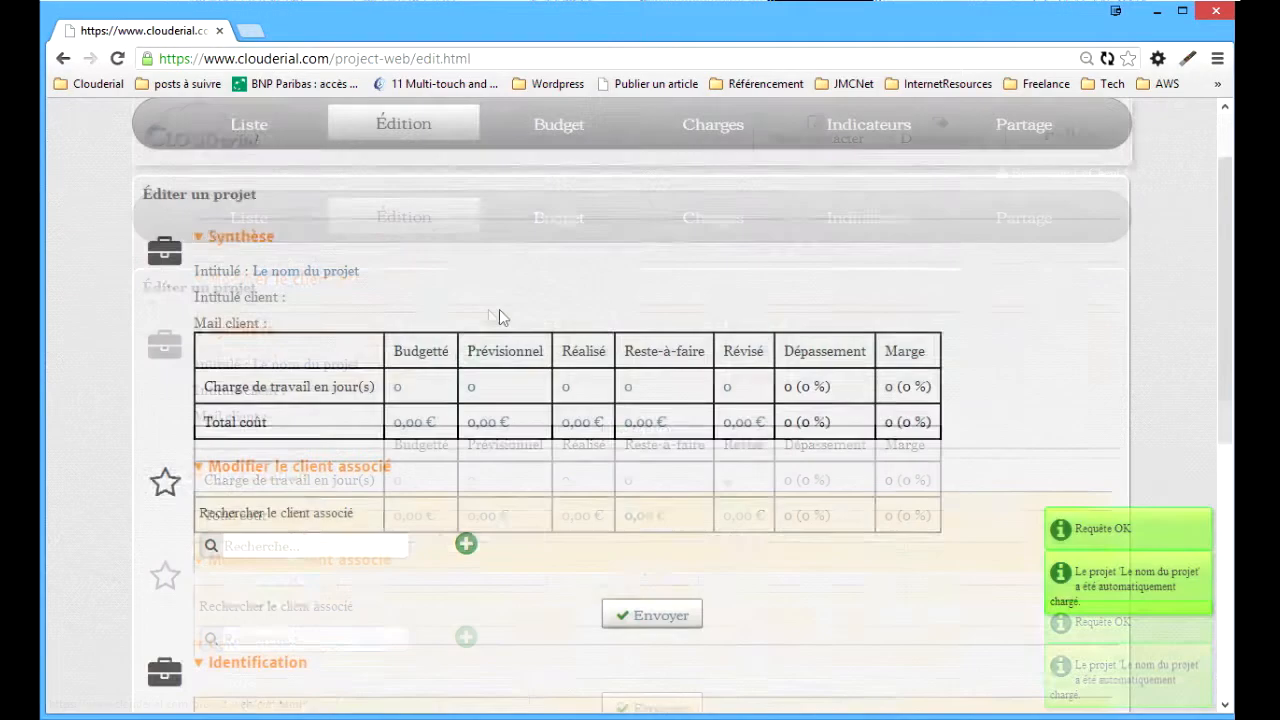
Step: Review the new project's editing page and check its entry in the project list
scroll(499, 317, "down", 4)
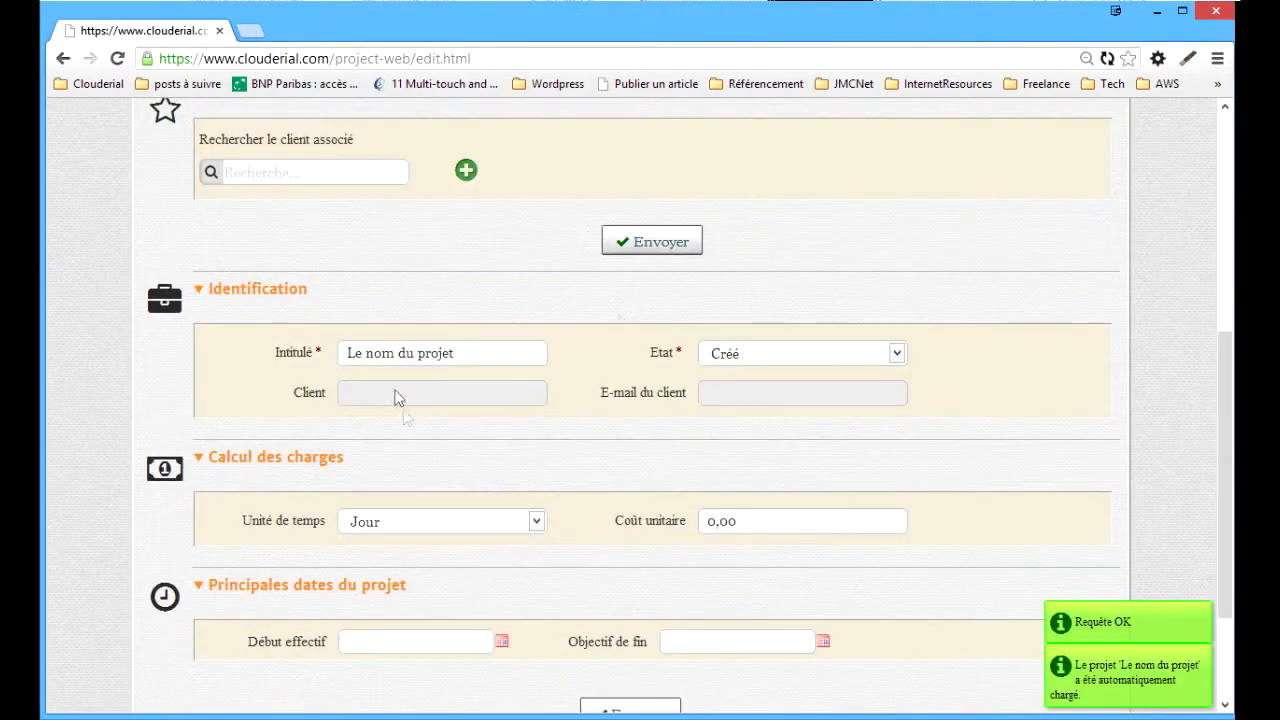
scroll(601, 429, "down", 3)
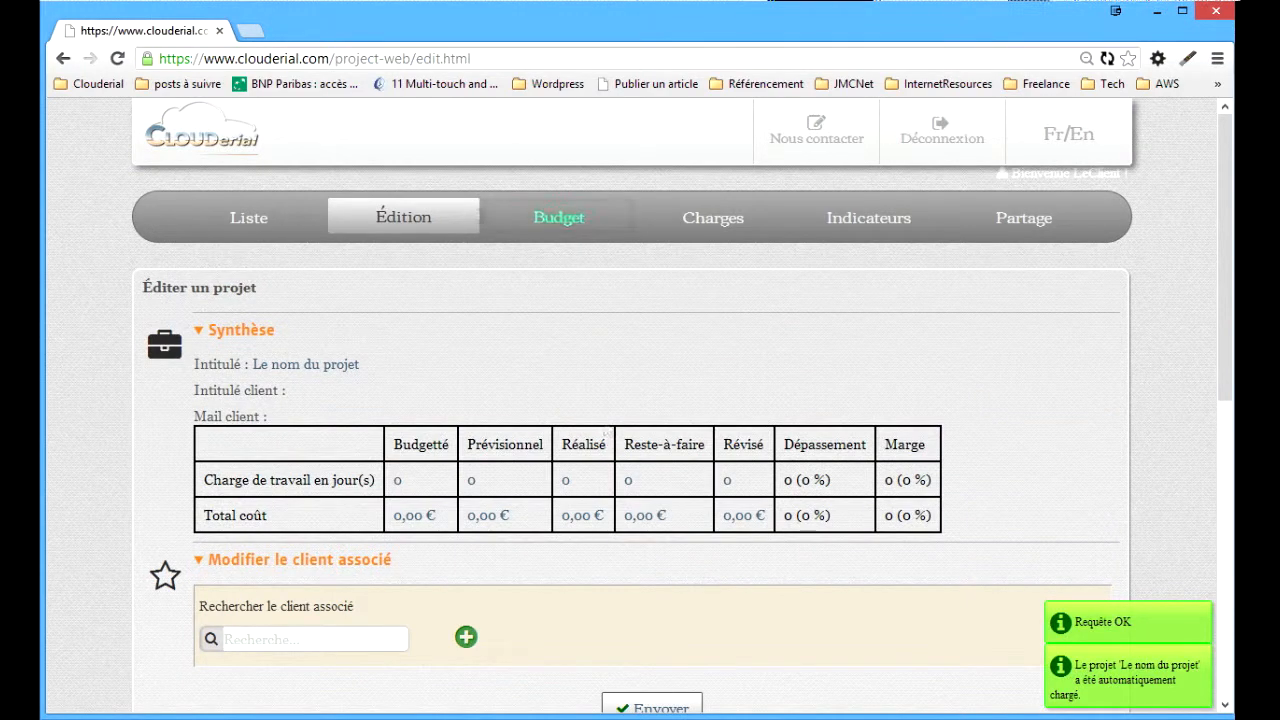
left_click(252, 225)
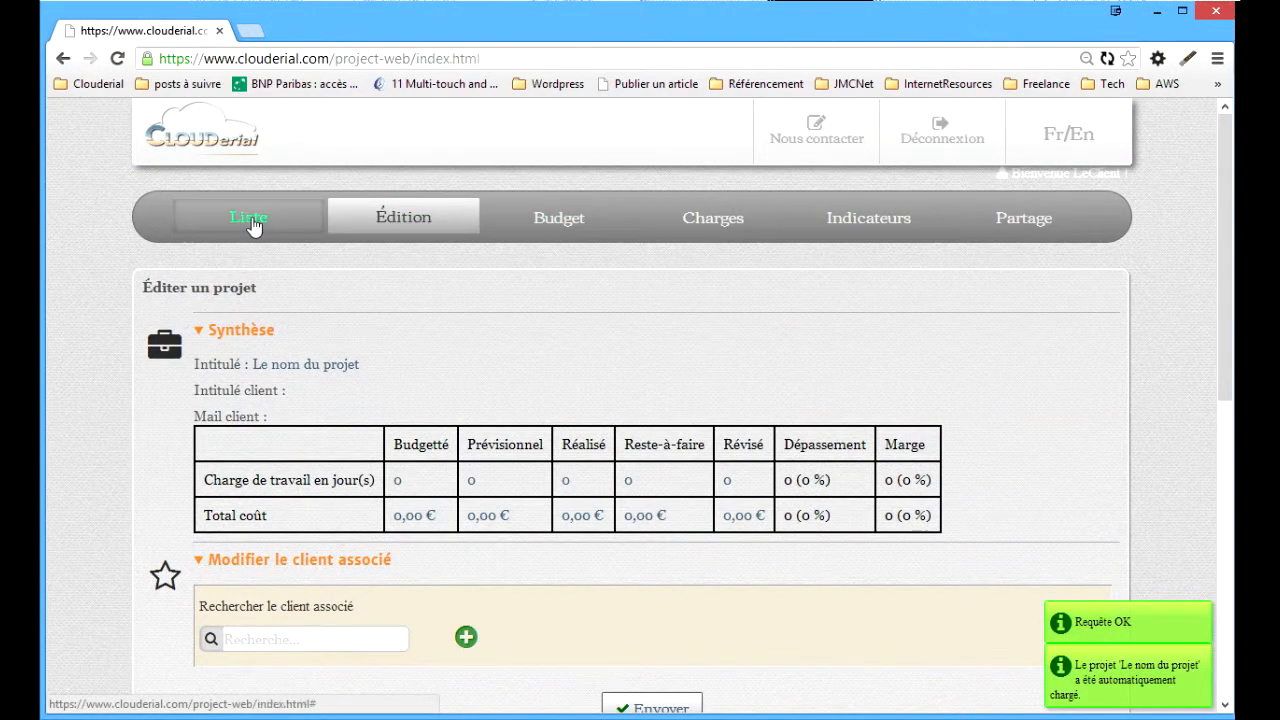
scroll(478, 220, "down", 1)
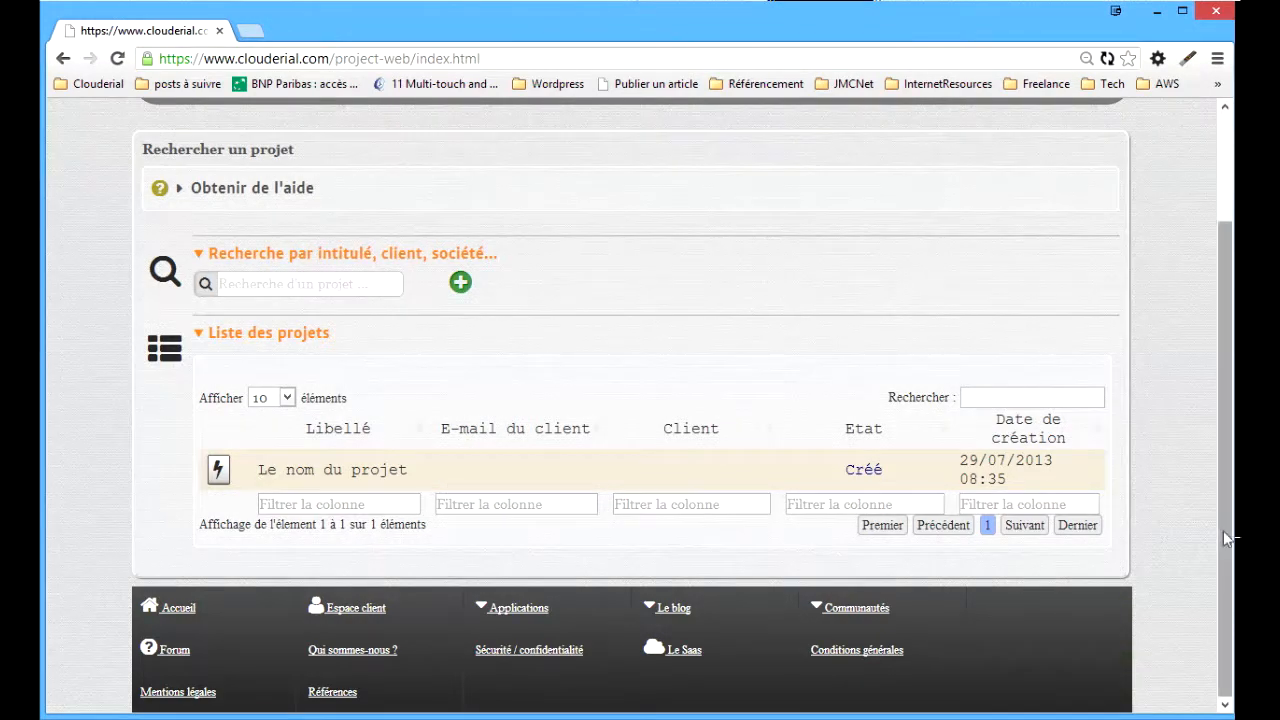
scroll(1218, 537, "up", 3)
Step: Return to the project's editing page and set its state to "En évaluation"
left_click(413, 220)
scroll(638, 408, "down", 1)
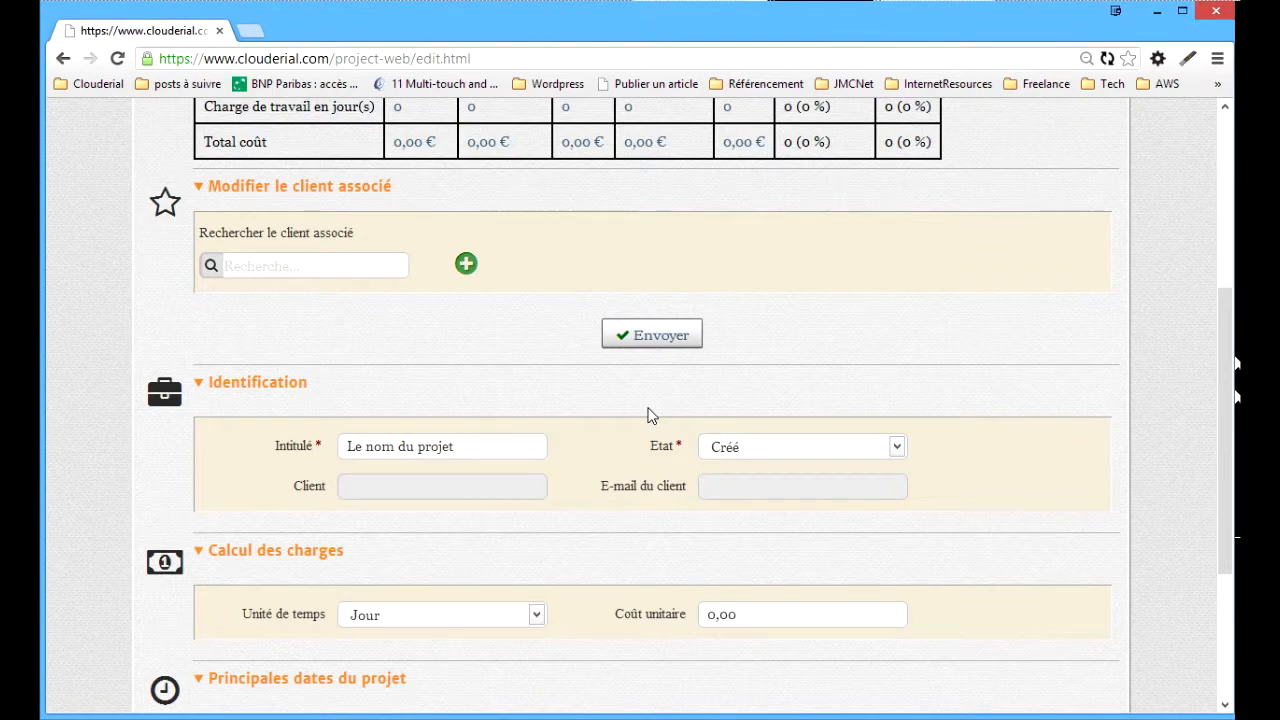
scroll(648, 415, "up", 3)
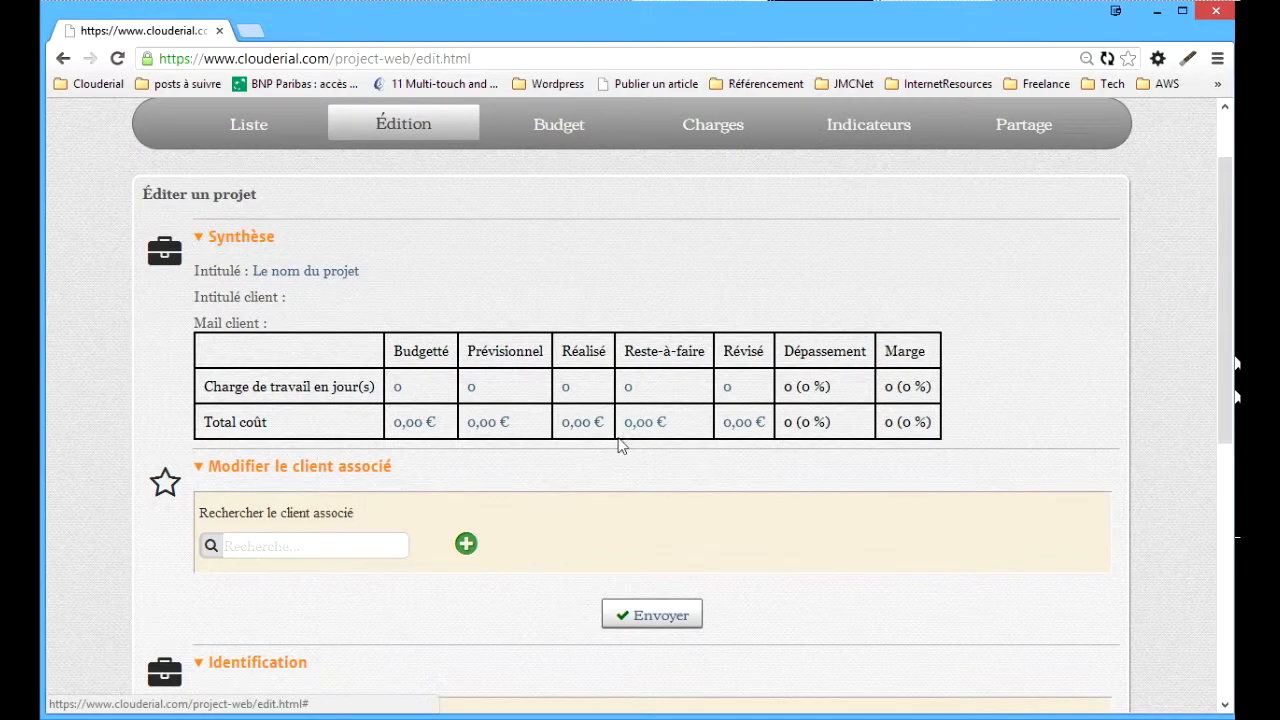
scroll(618, 440, "down", 5)
left_click(500, 259)
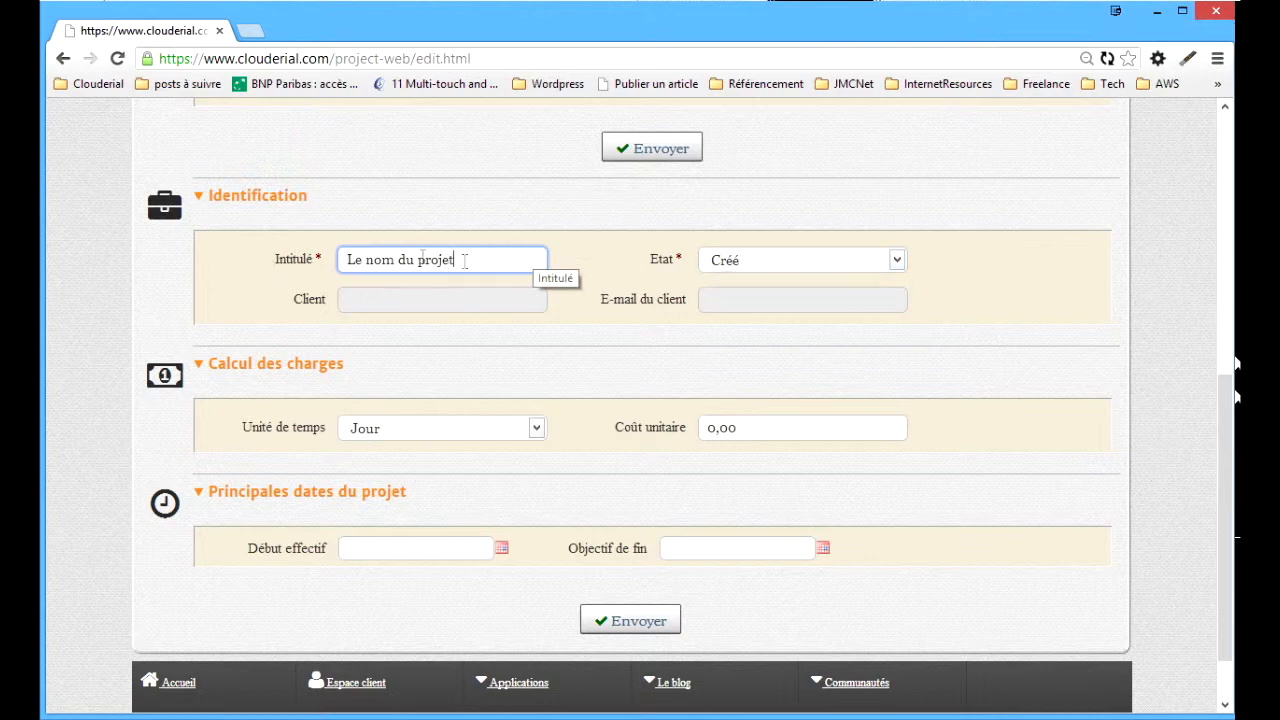
left_click(753, 264)
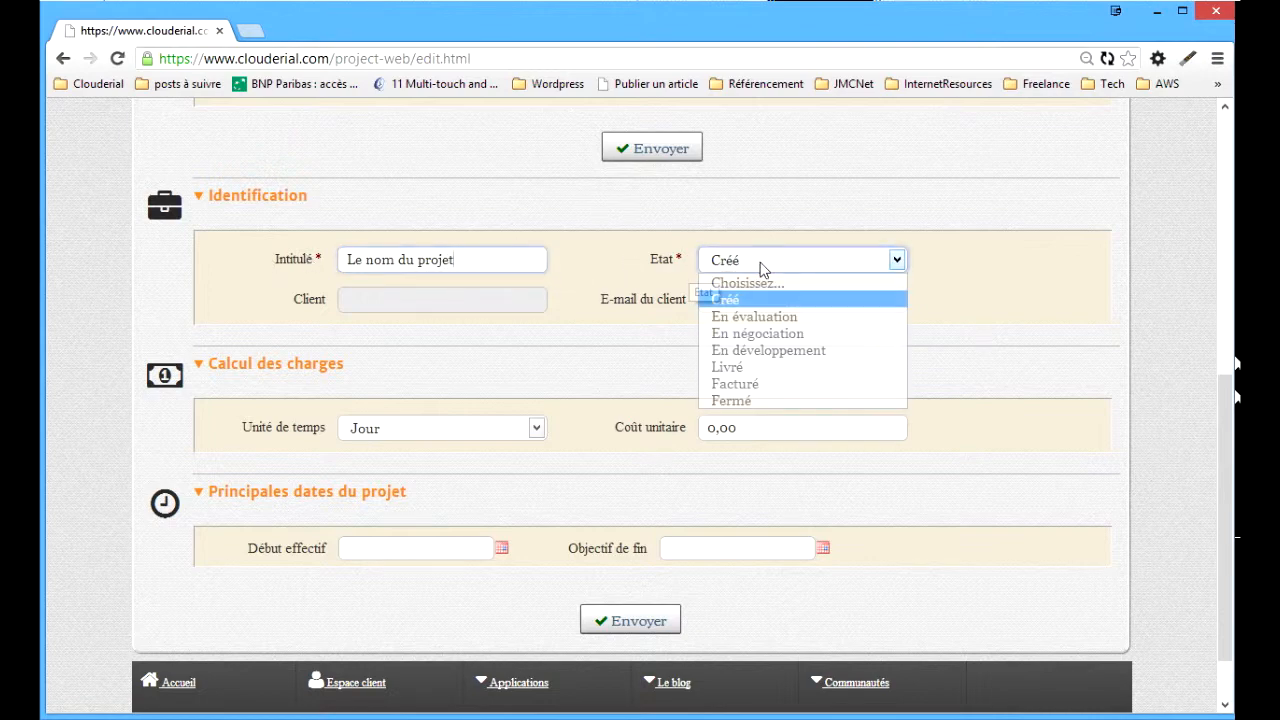
left_click(803, 318)
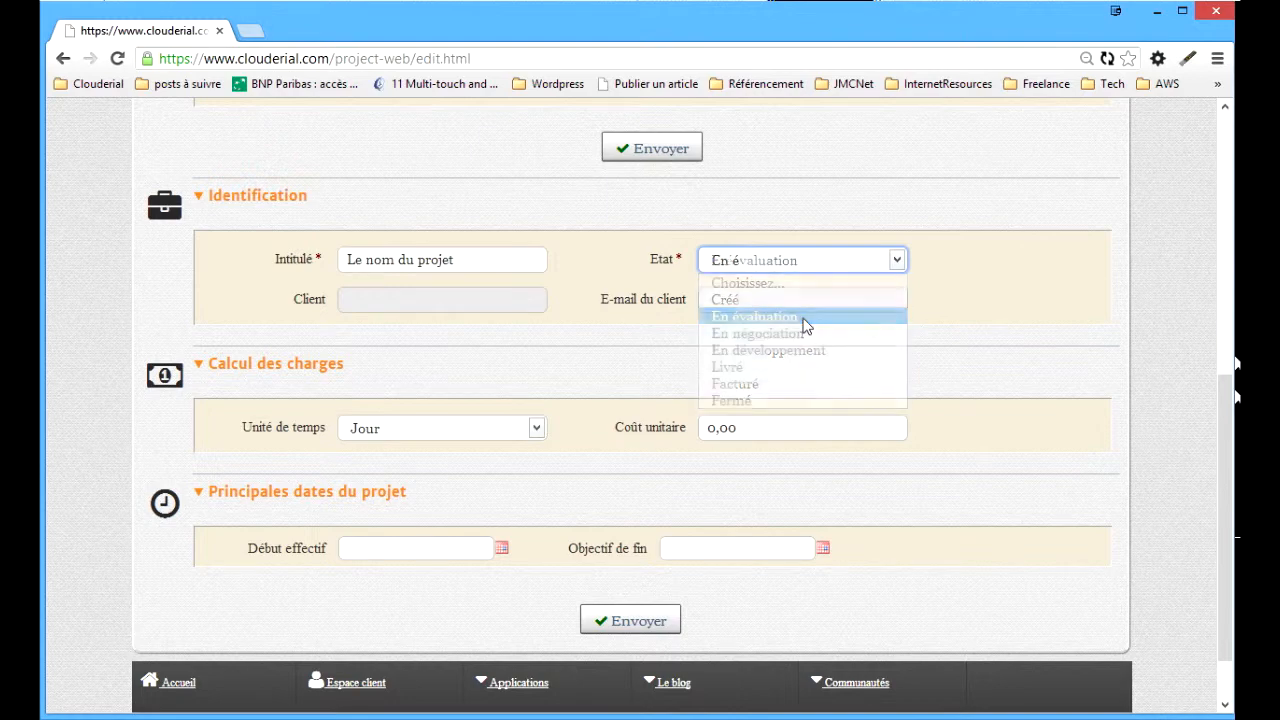
Step: Set the project's time unit to Heure and its unit cost to 50
left_click(474, 433)
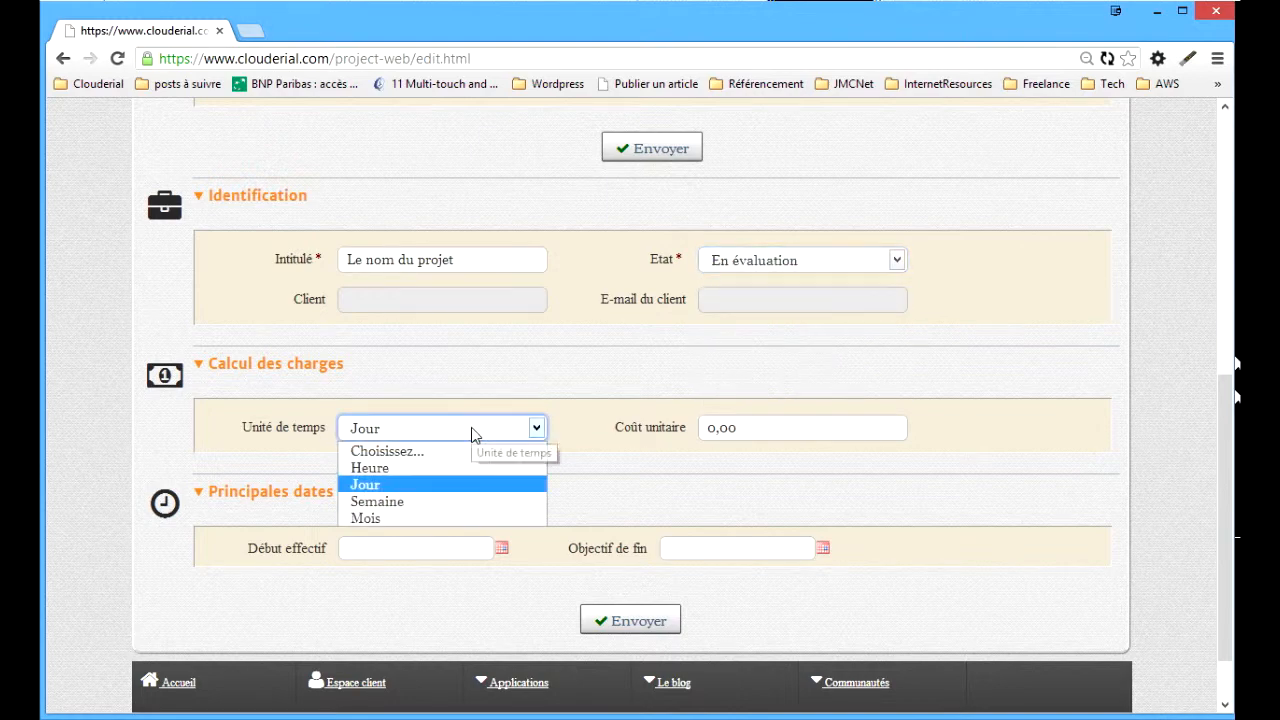
left_click(400, 469)
left_click(796, 429)
type("50")
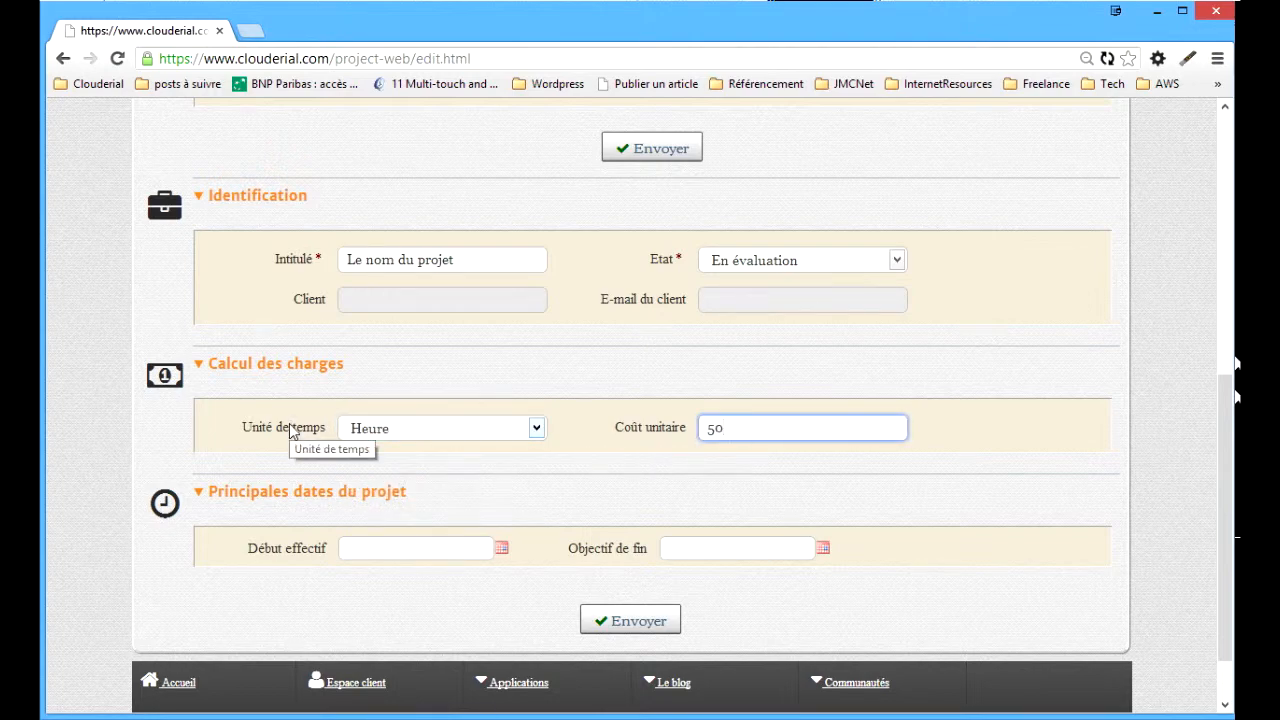
Step: Set the project's actual start date to 01/08/2013
left_click(504, 550)
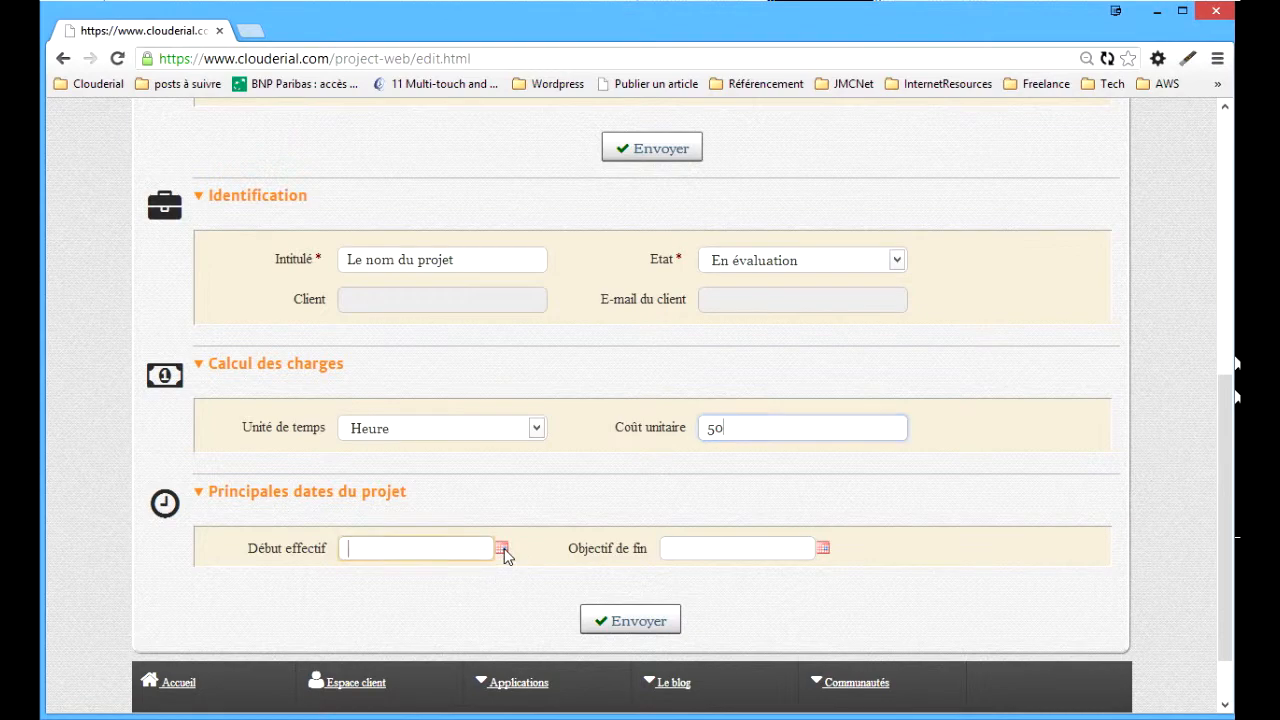
left_click(503, 550)
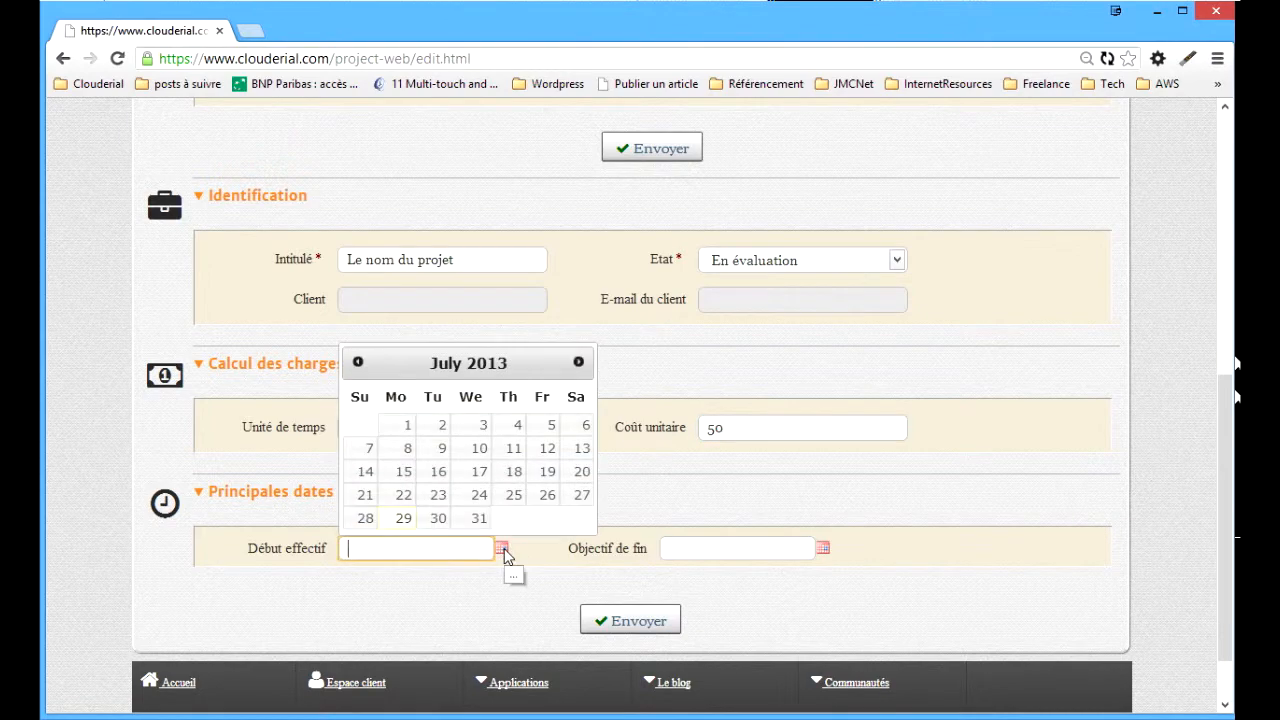
left_click(578, 362)
left_click(515, 426)
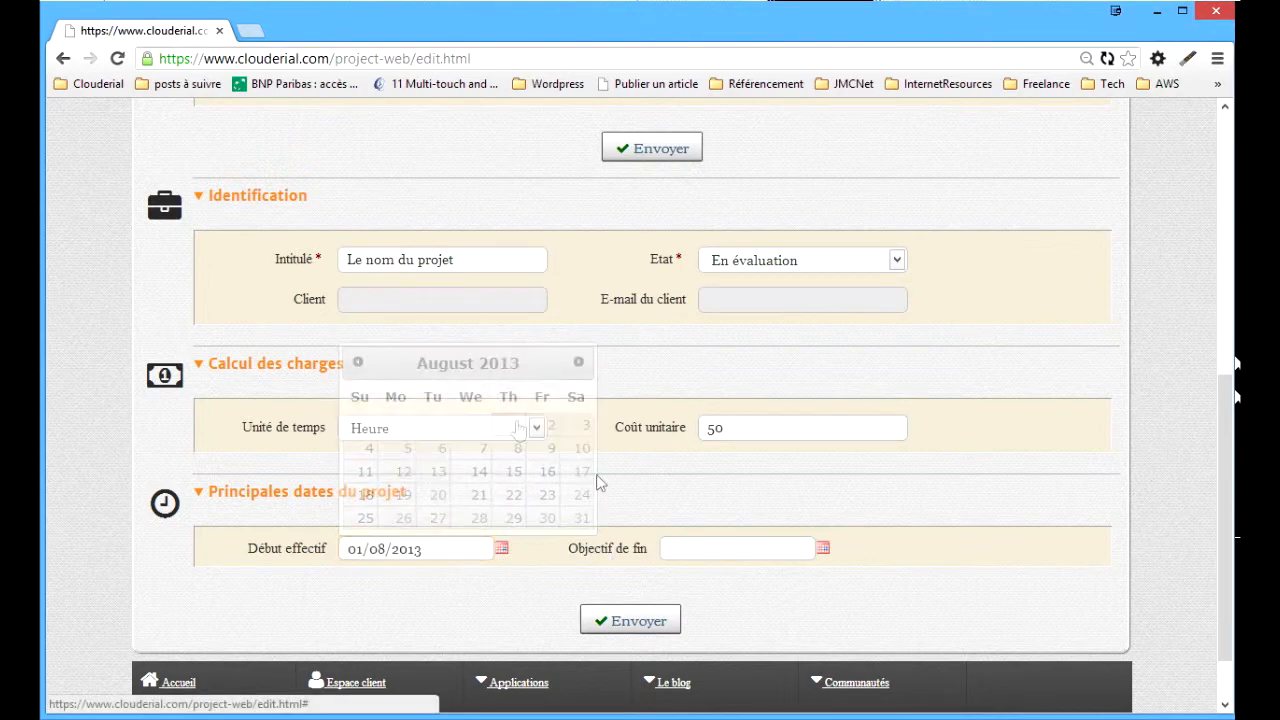
Step: Set the project's target end date to 31/08/2013 and submit the project changes
left_click(825, 550)
left_click(899, 362)
left_click(899, 362)
left_click(679, 362)
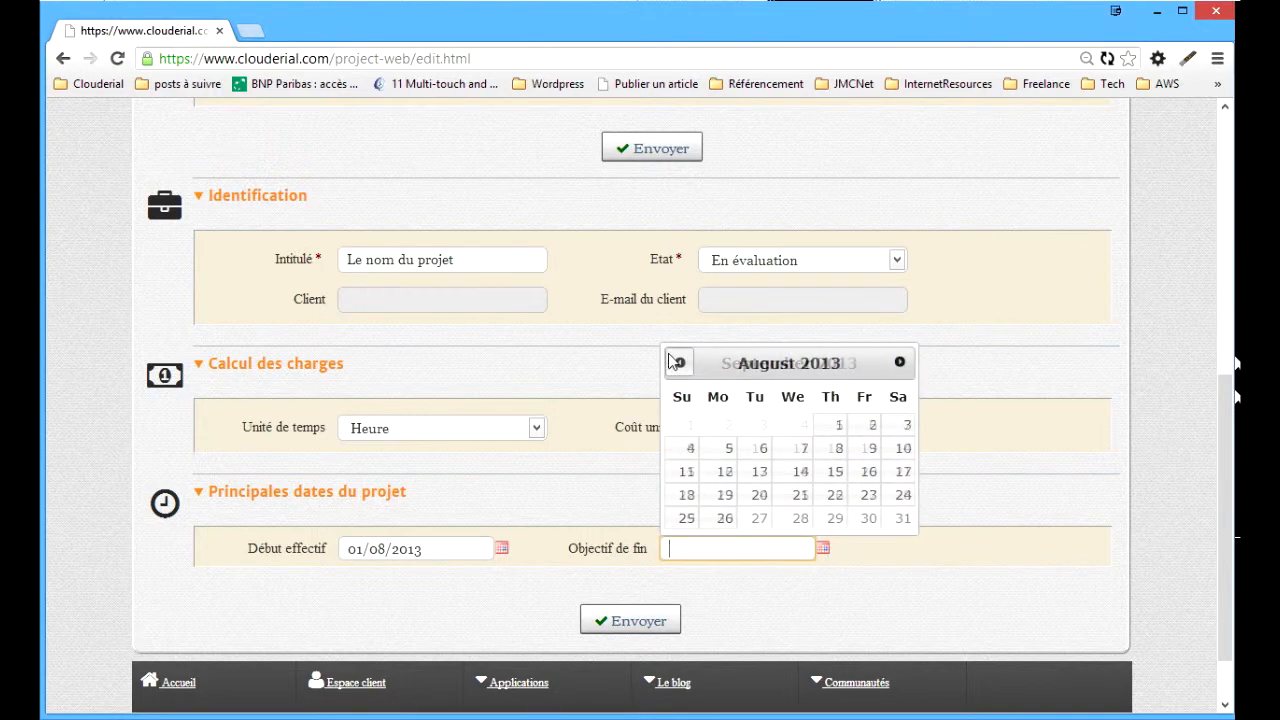
left_click(903, 520)
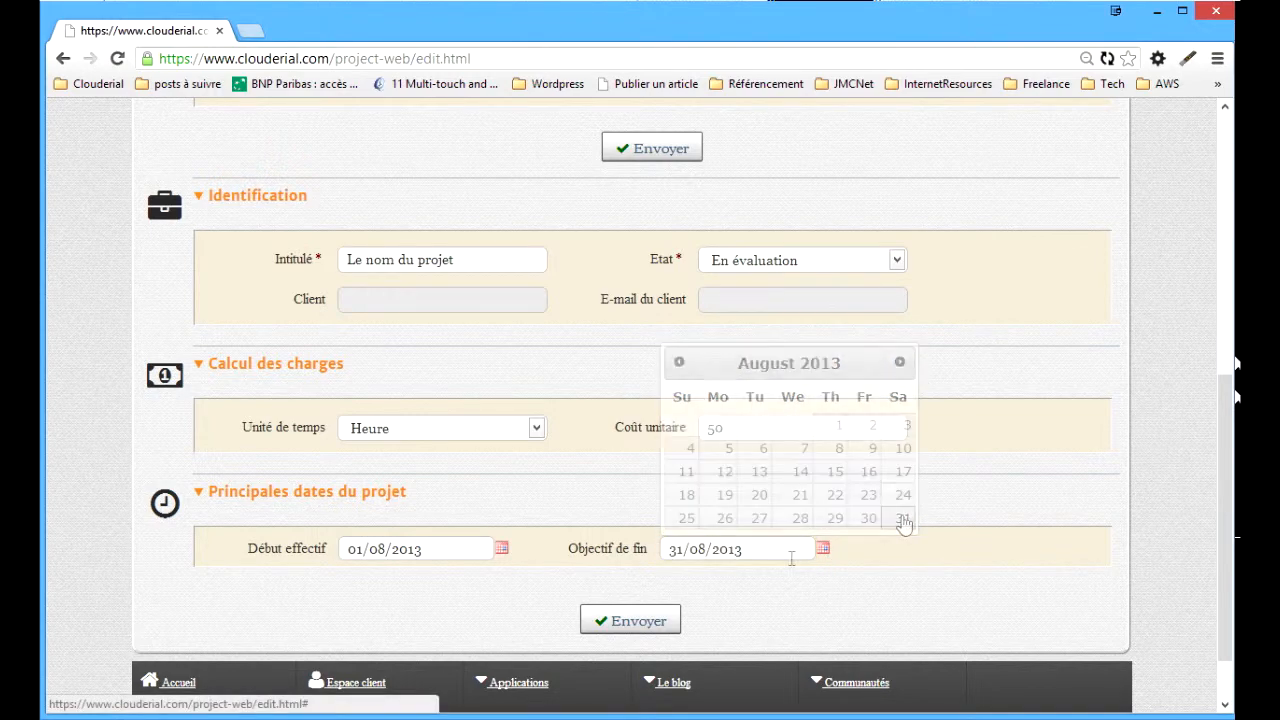
left_click(655, 621)
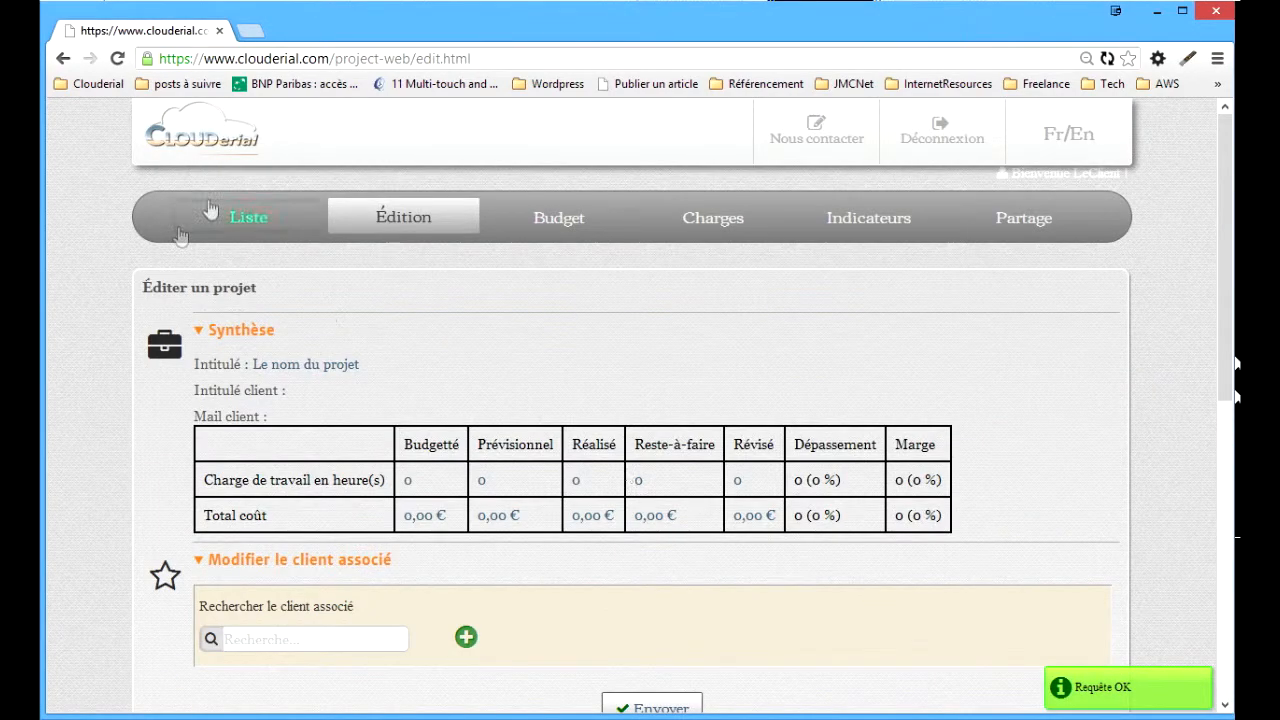
Step: Go back to the project list and open "Le nom du projet" from it
left_click(249, 222)
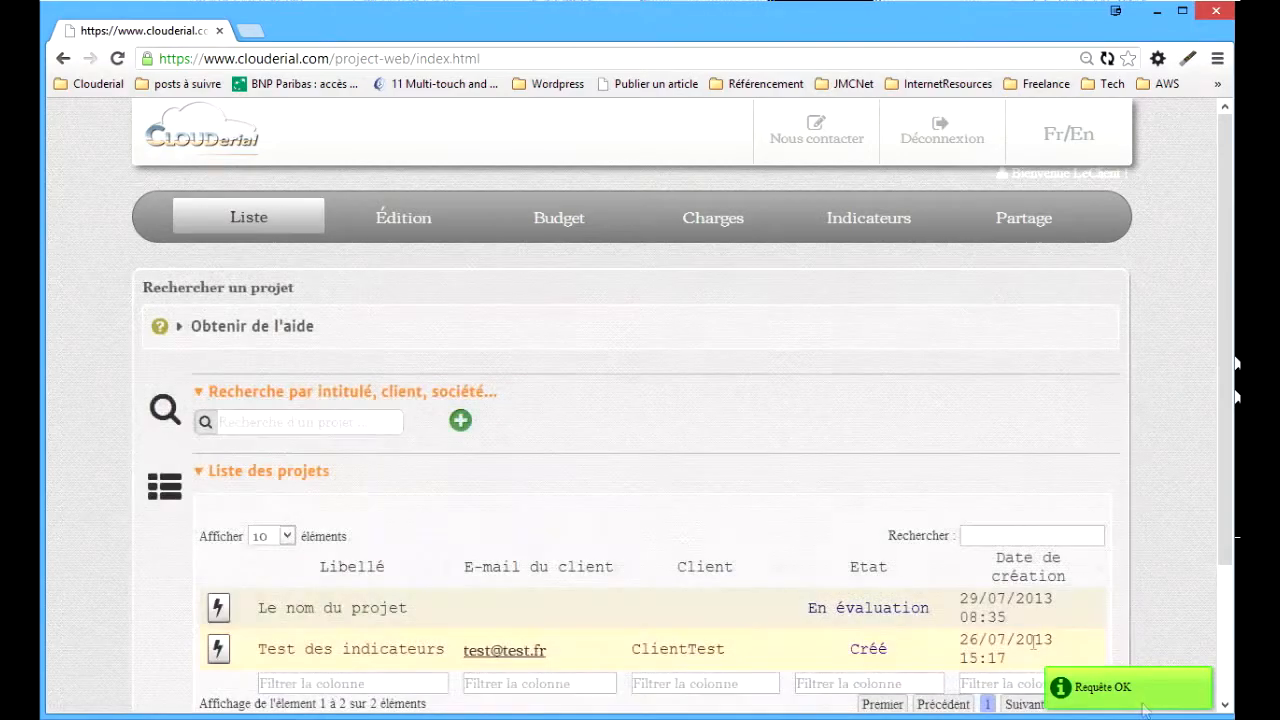
scroll(685, 538, "down", 2)
left_click(540, 430)
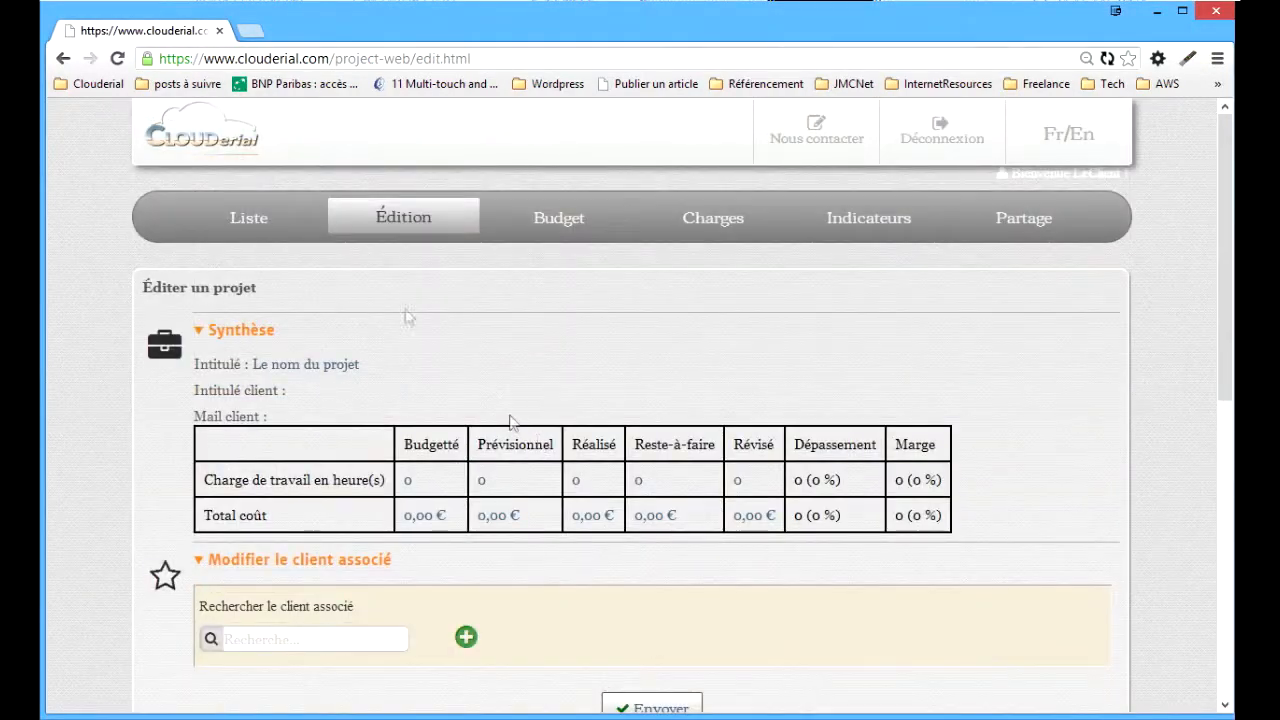
Step: Search the project list for "Le nom du" and select the matching project through its row actions
left_click(242, 222)
scroll(333, 490, "down", 3)
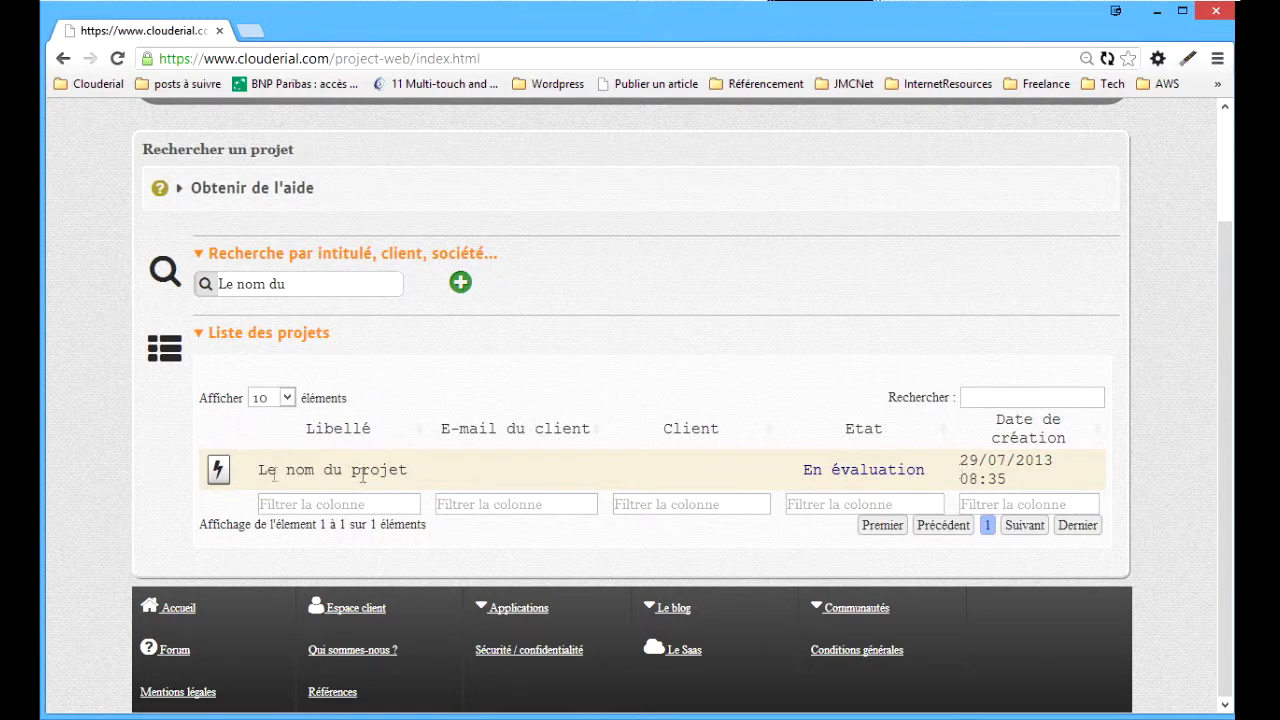
left_click(222, 472)
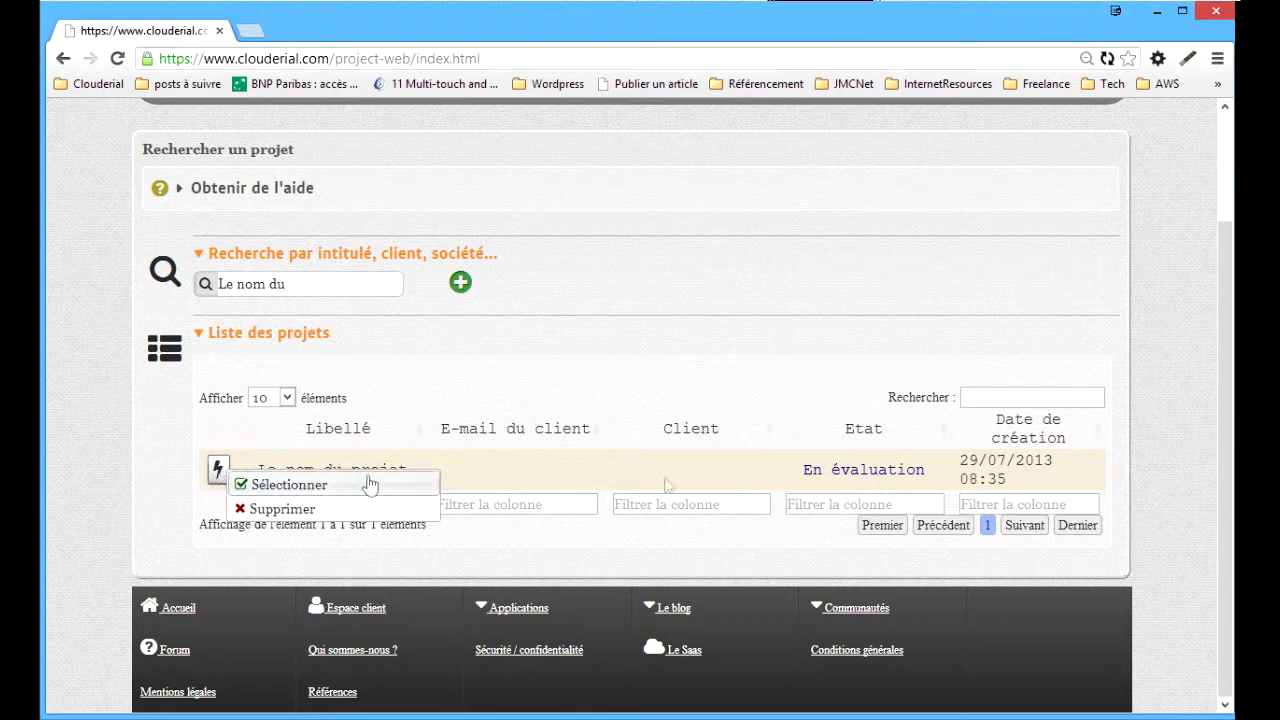
left_click(262, 487)
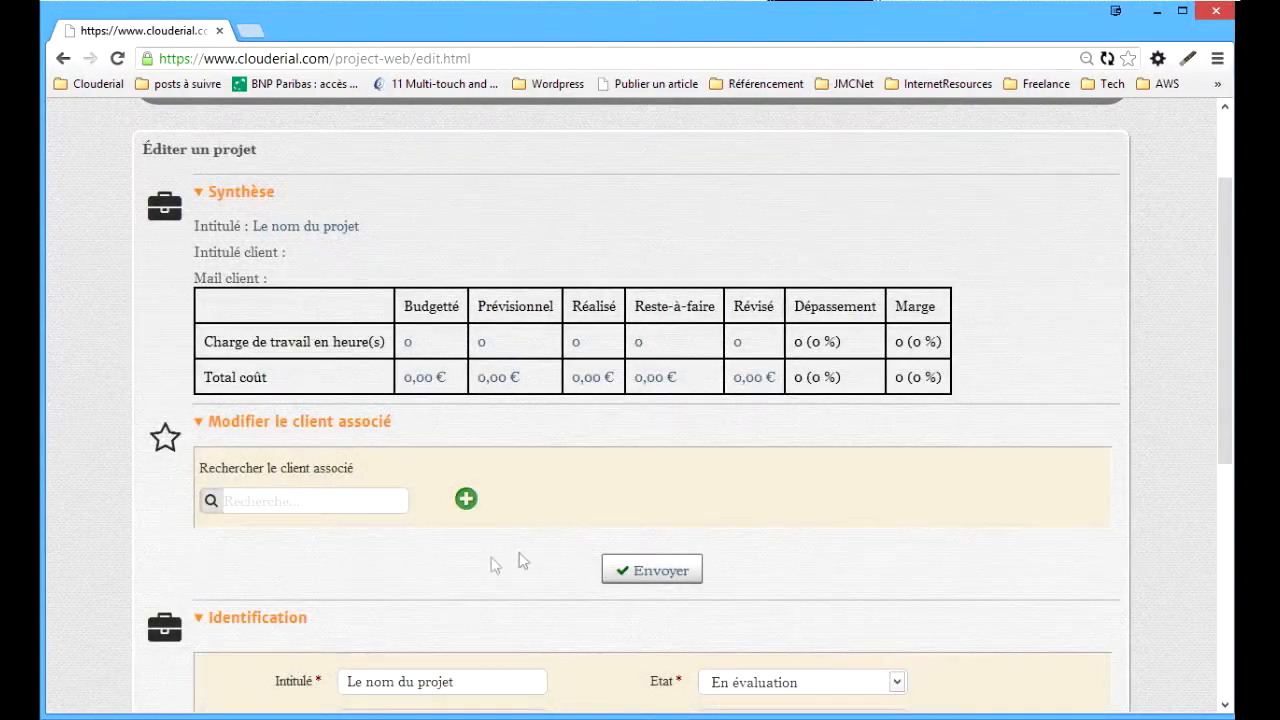
Step: Return to the project list from the project's editing page
scroll(540, 540, "up", 2)
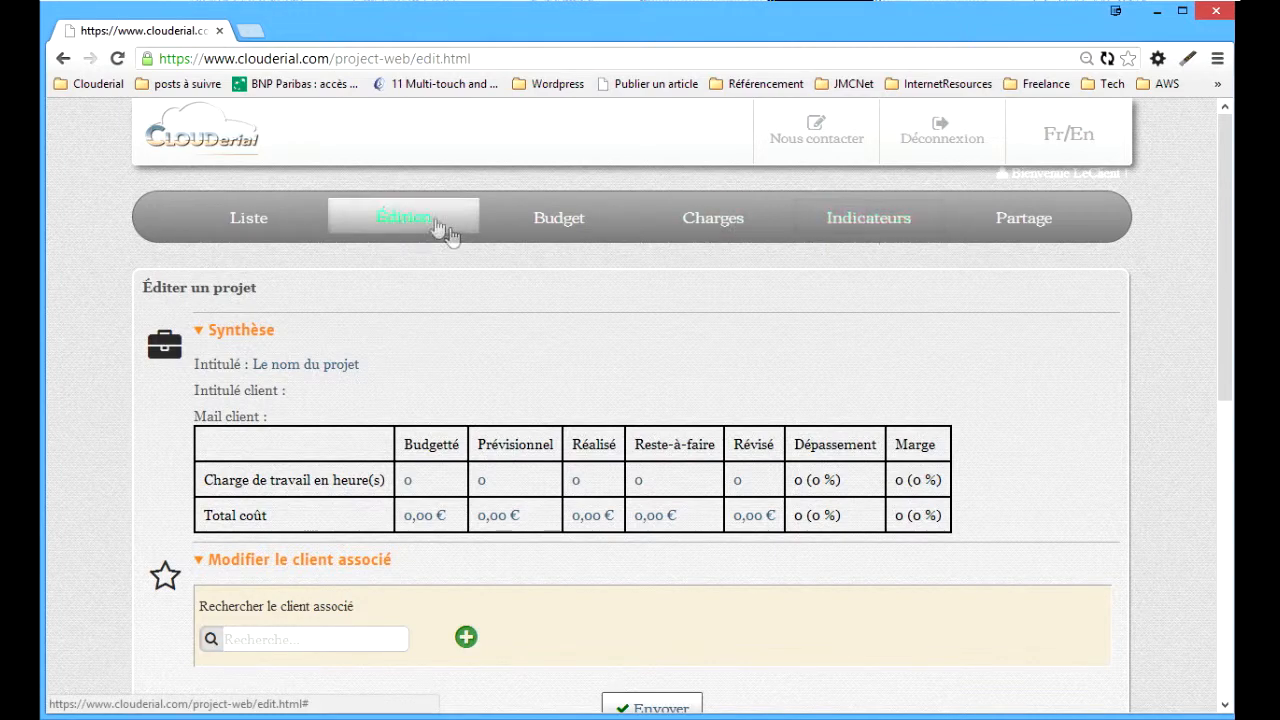
left_click(248, 217)
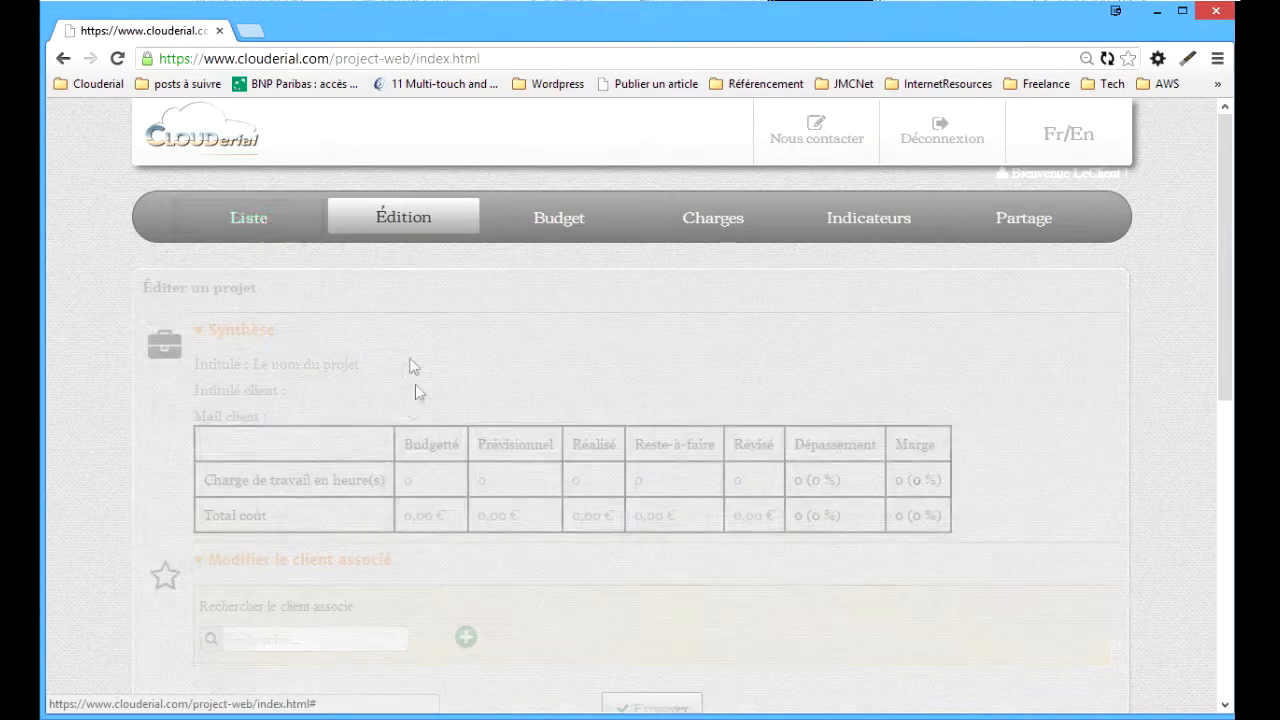
Step: Delete "Le nom du projet" from the project list and confirm the permanent removal
left_click(219, 609)
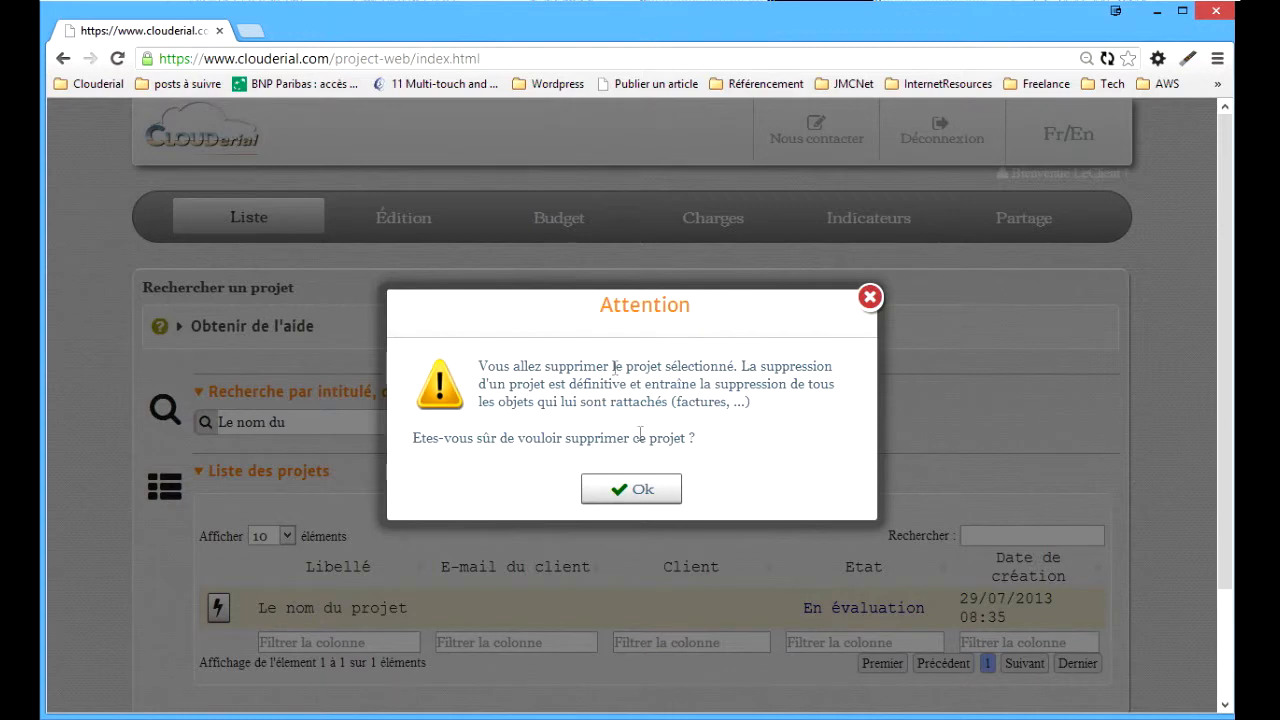
left_click(638, 488)
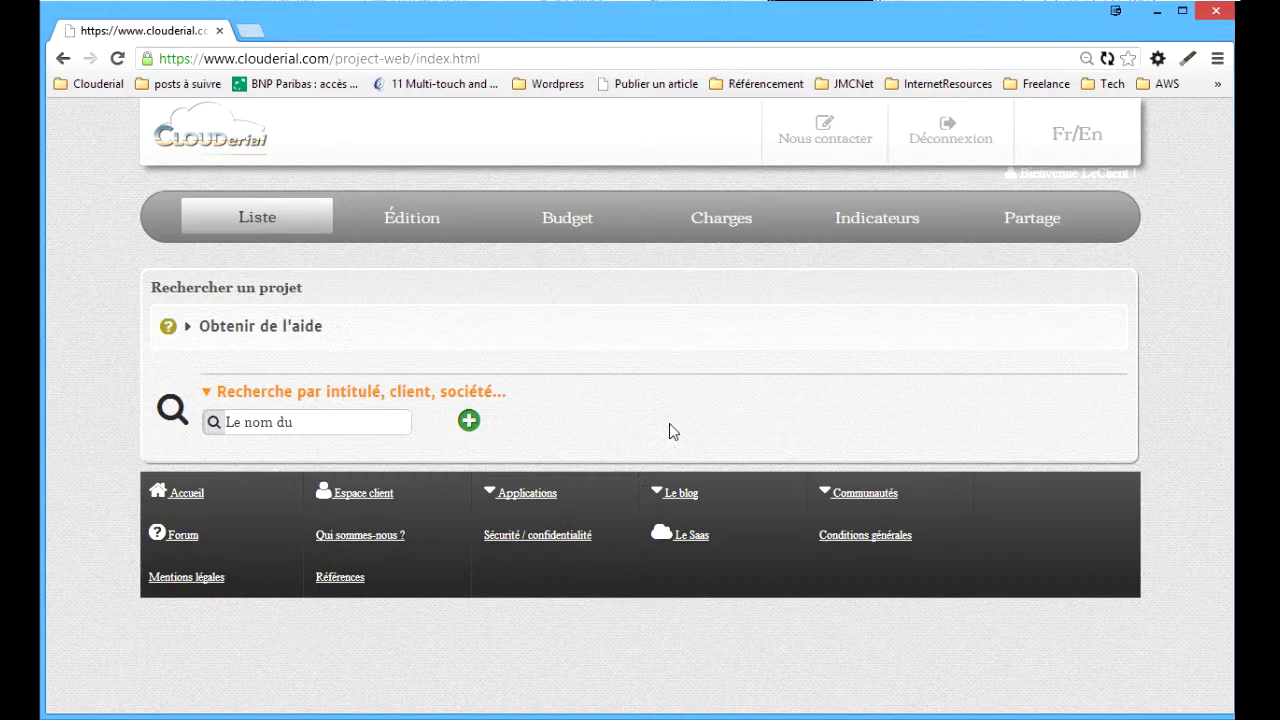
Step: Start a new project and, from its creation form, create the client "Mon nouveau client" with the client's e-mail address
left_click(469, 421)
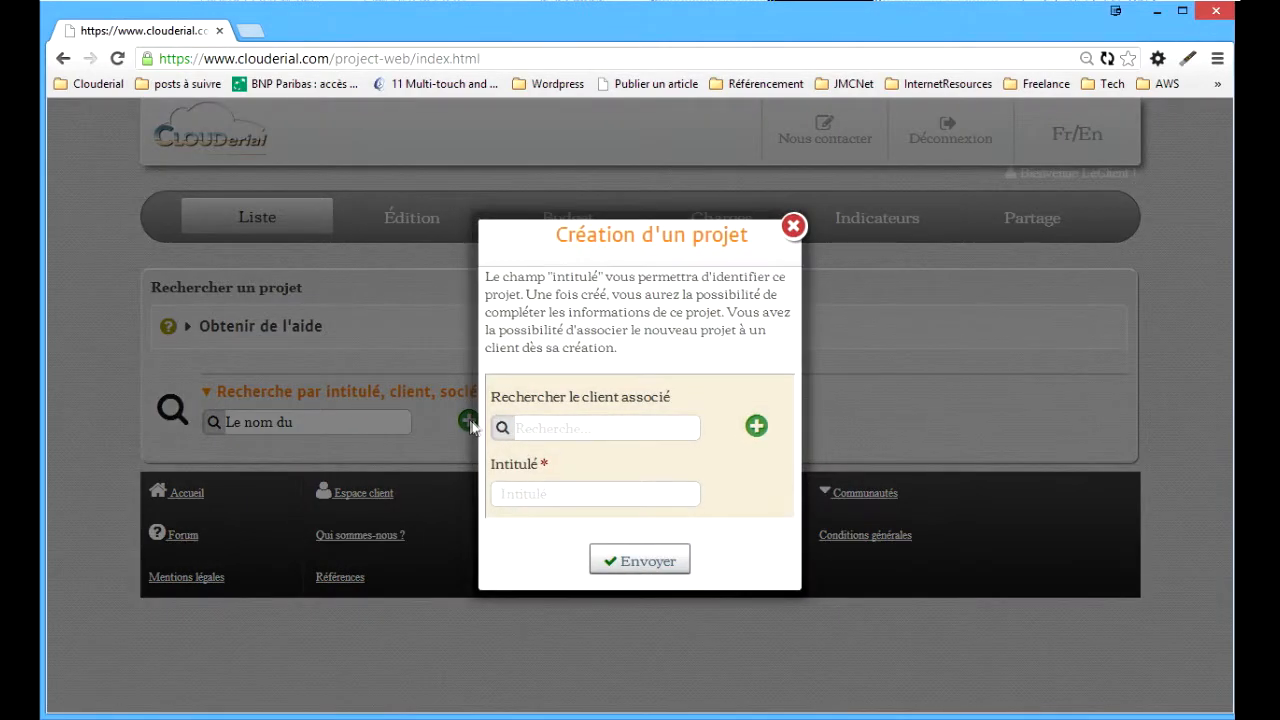
left_click(567, 431)
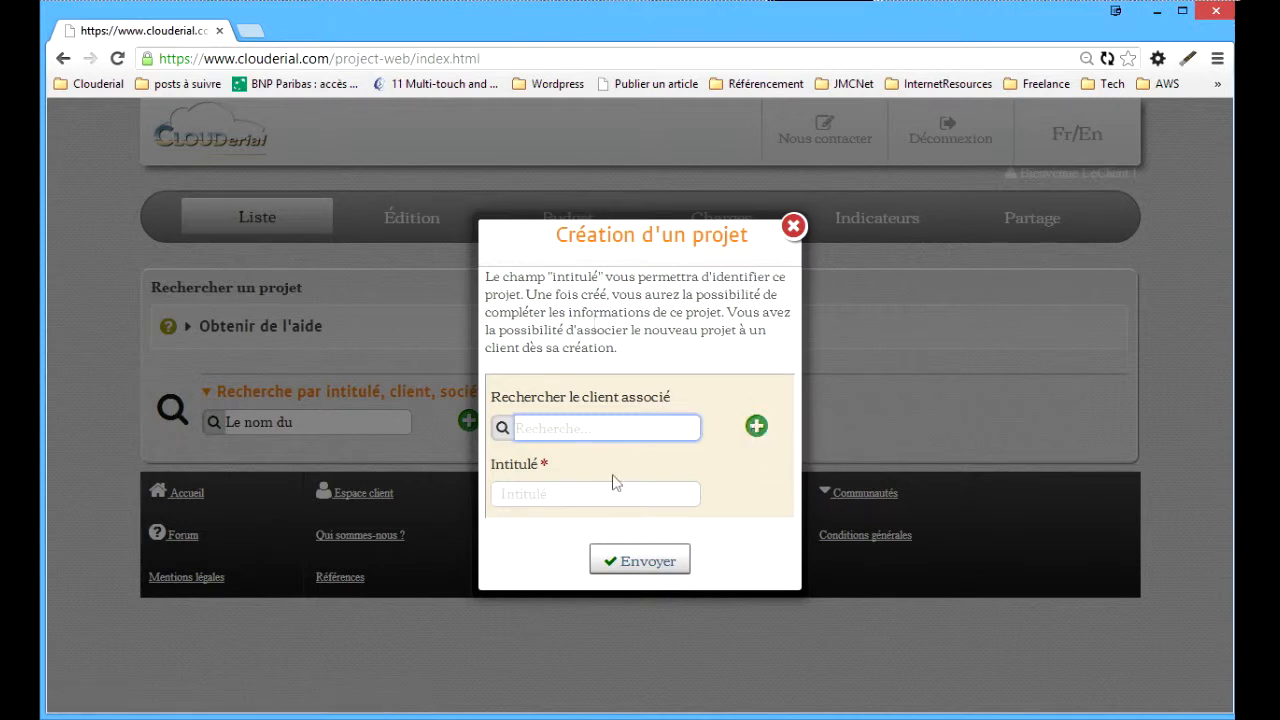
left_click(756, 428)
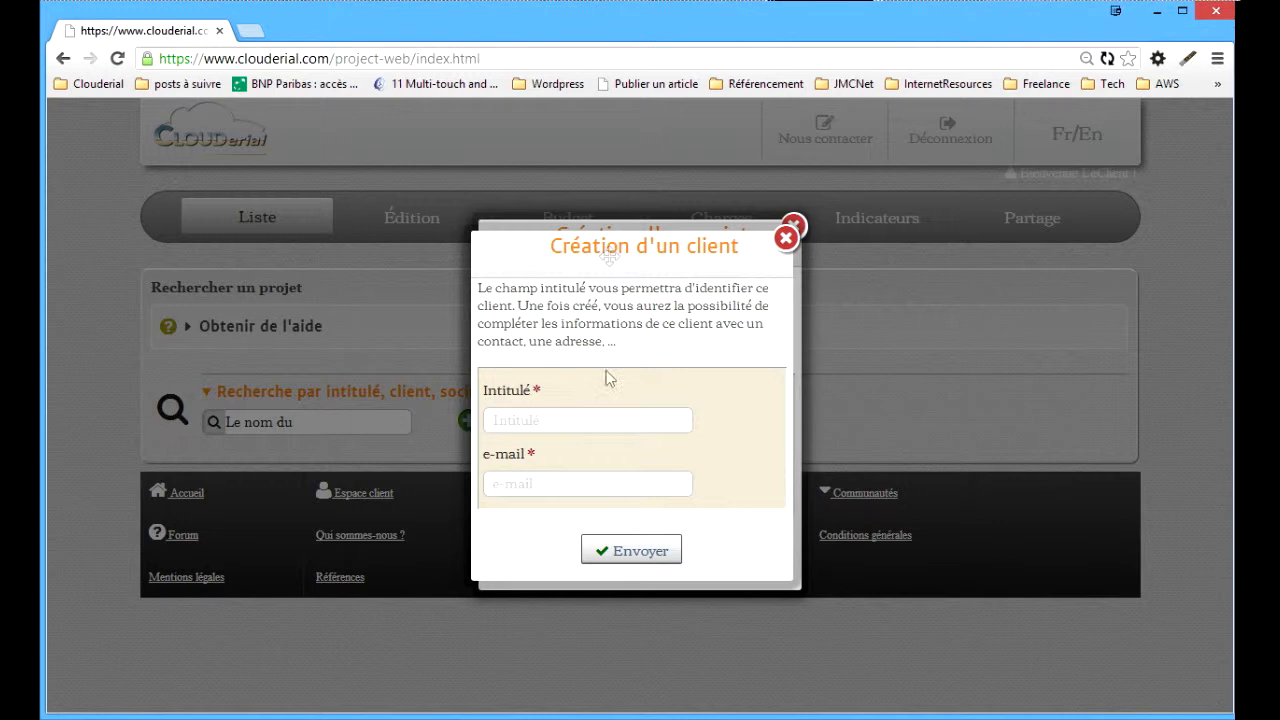
left_click(592, 420)
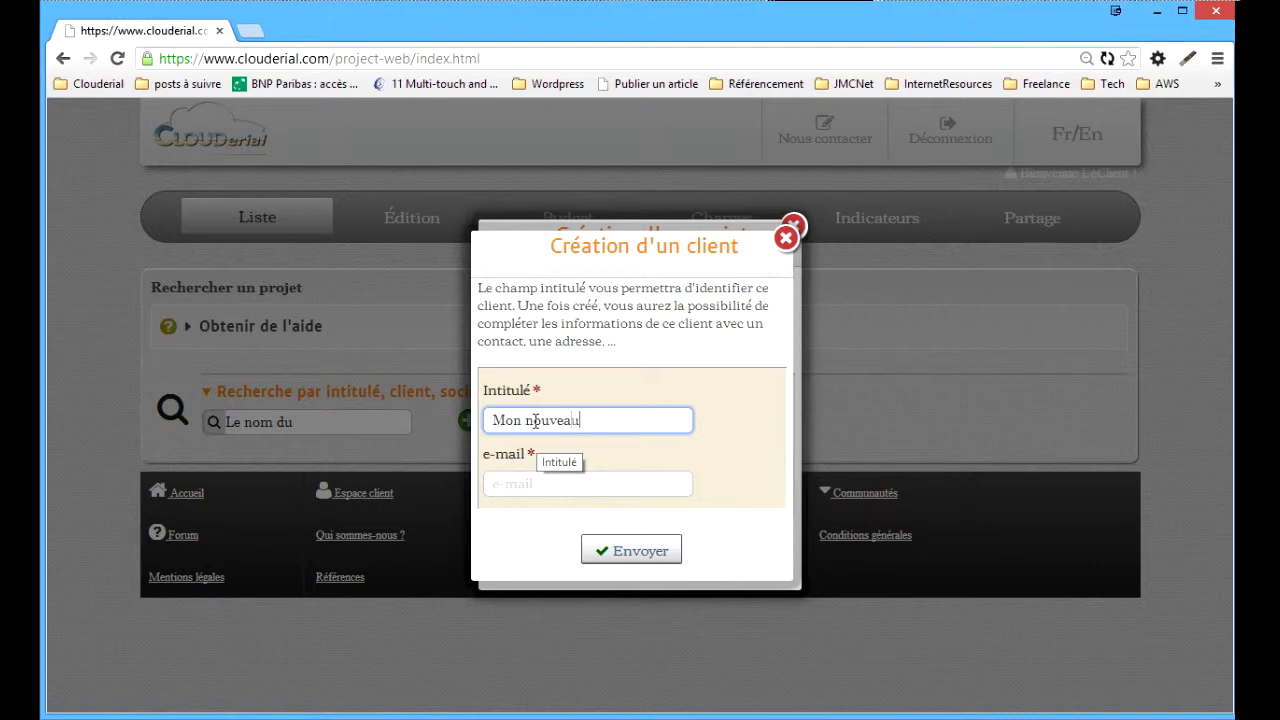
type("Mon nouveau client")
key("Tab")
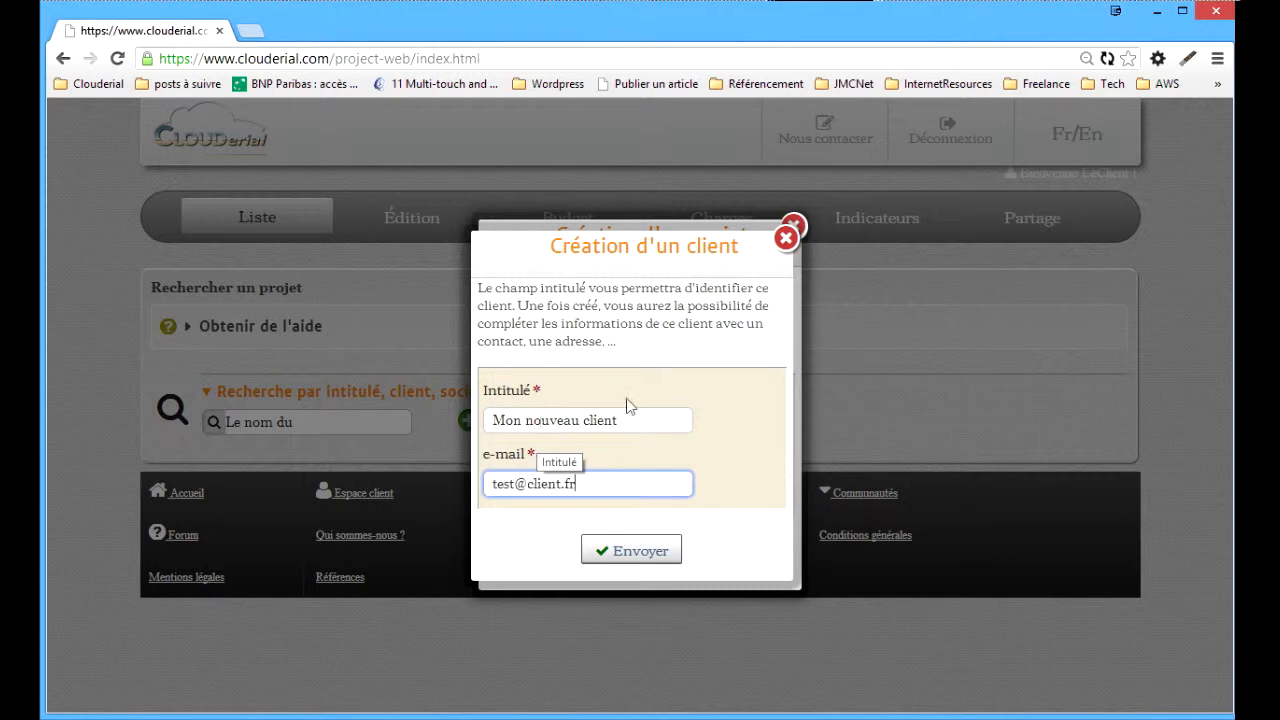
left_click(622, 556)
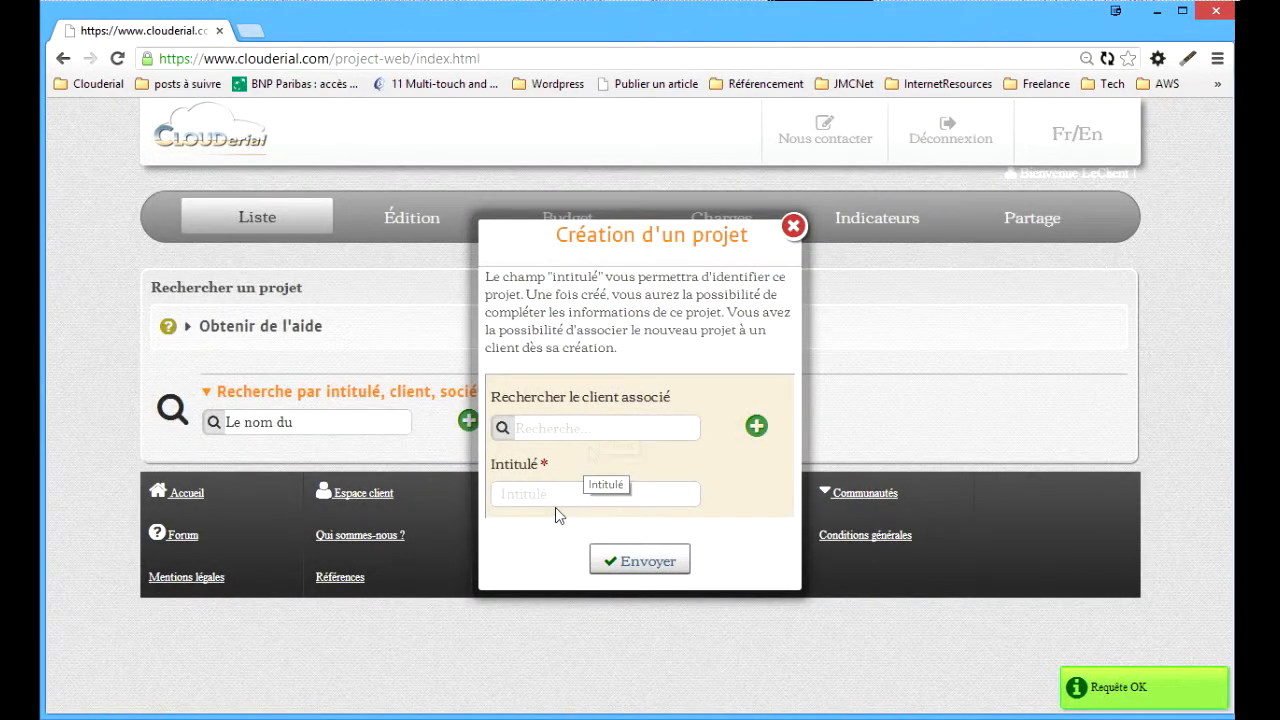
Step: Associate "Mon nouveau client" with the new project, title it "Mon 2ème projet" and submit the creation form
left_click(563, 427)
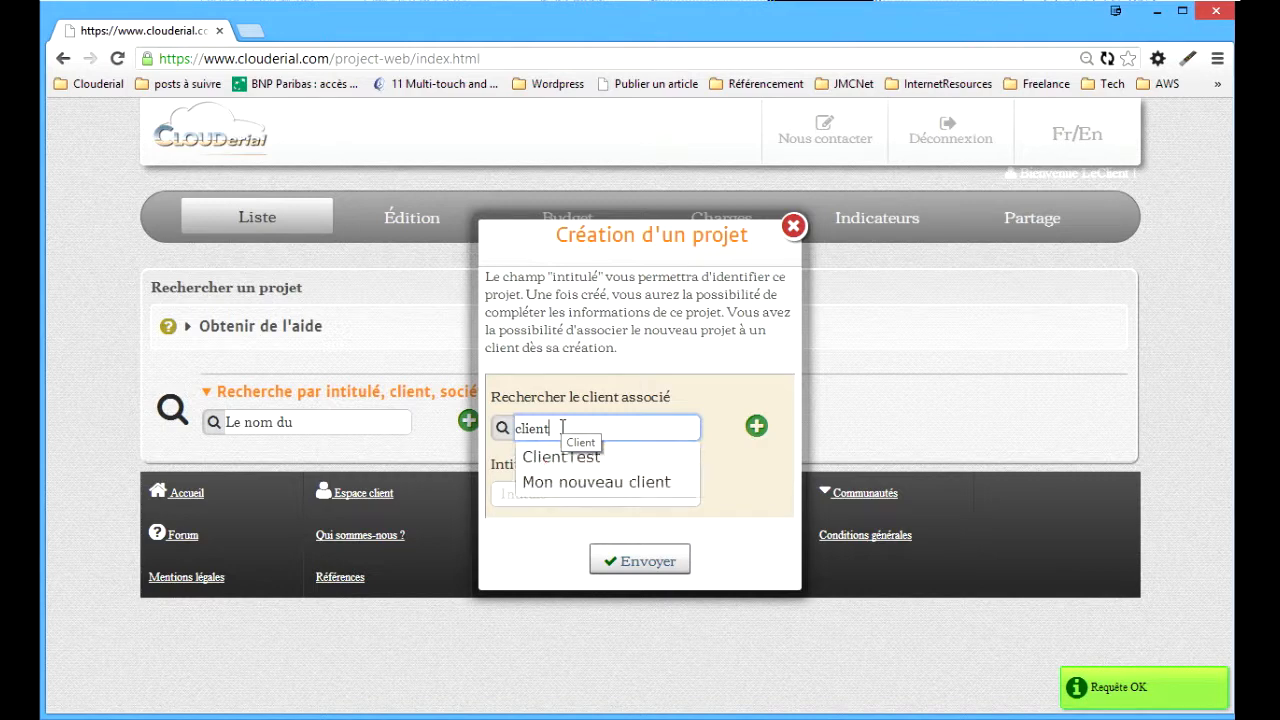
left_click(570, 480)
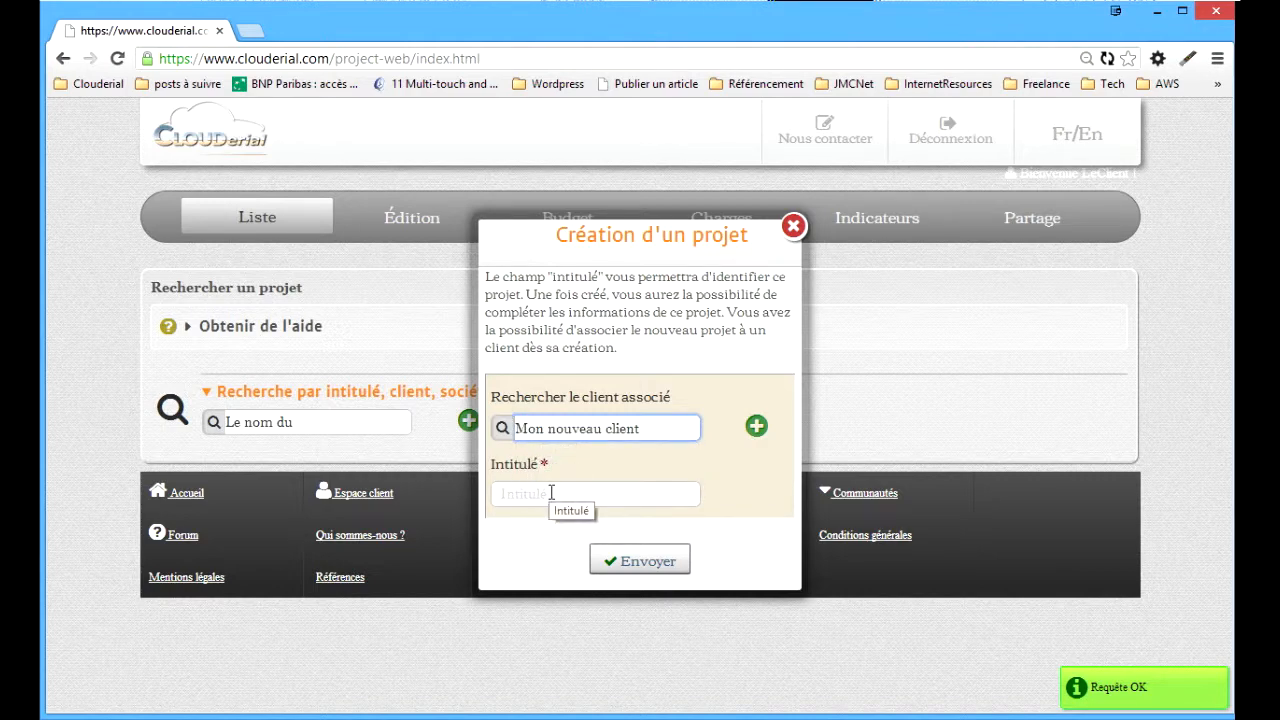
left_click(551, 492)
type("Mon 2ème projet")
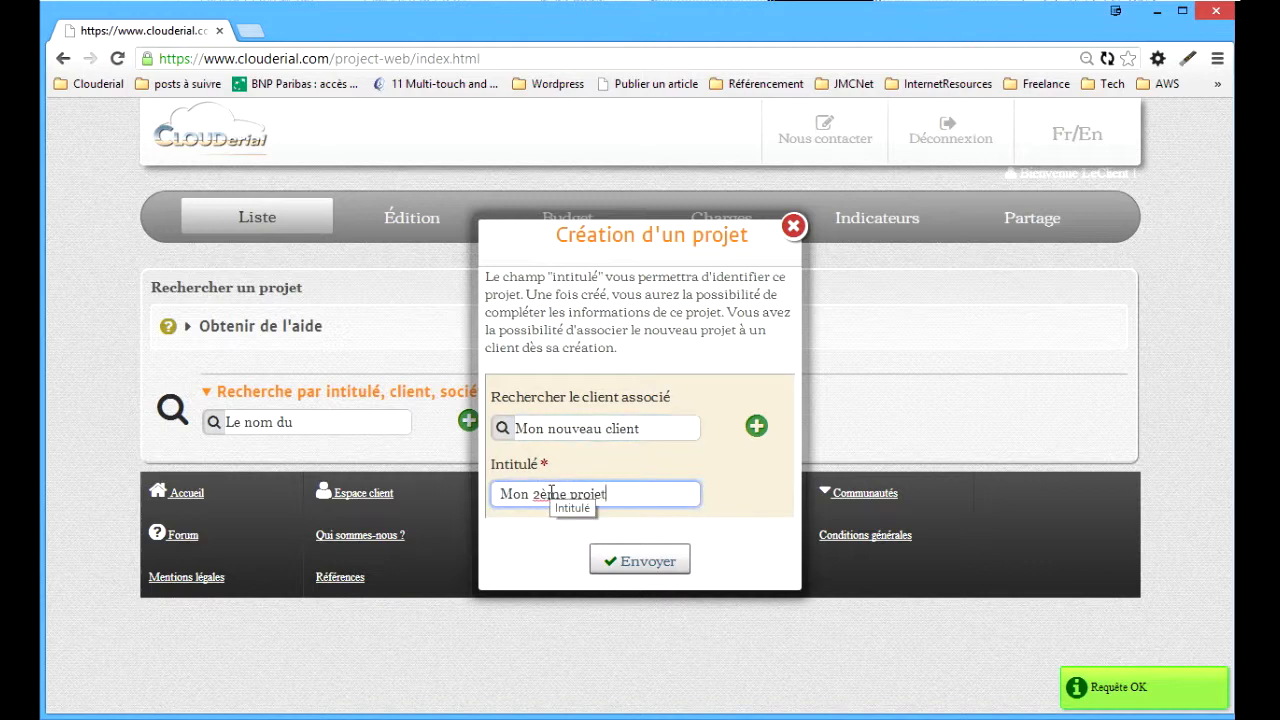
left_click(624, 563)
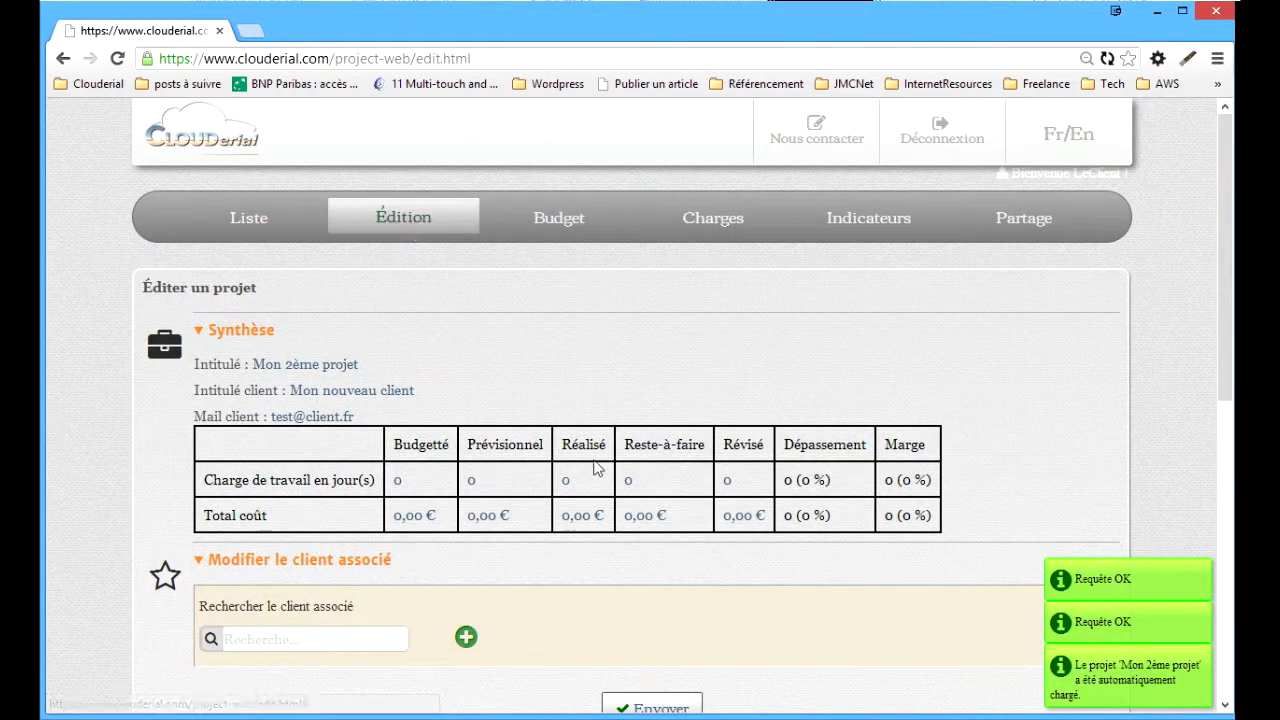
Step: Change the project's associated client to "ClientTest" and submit the change
scroll(594, 466, "down", 5)
scroll(594, 466, "up", 5)
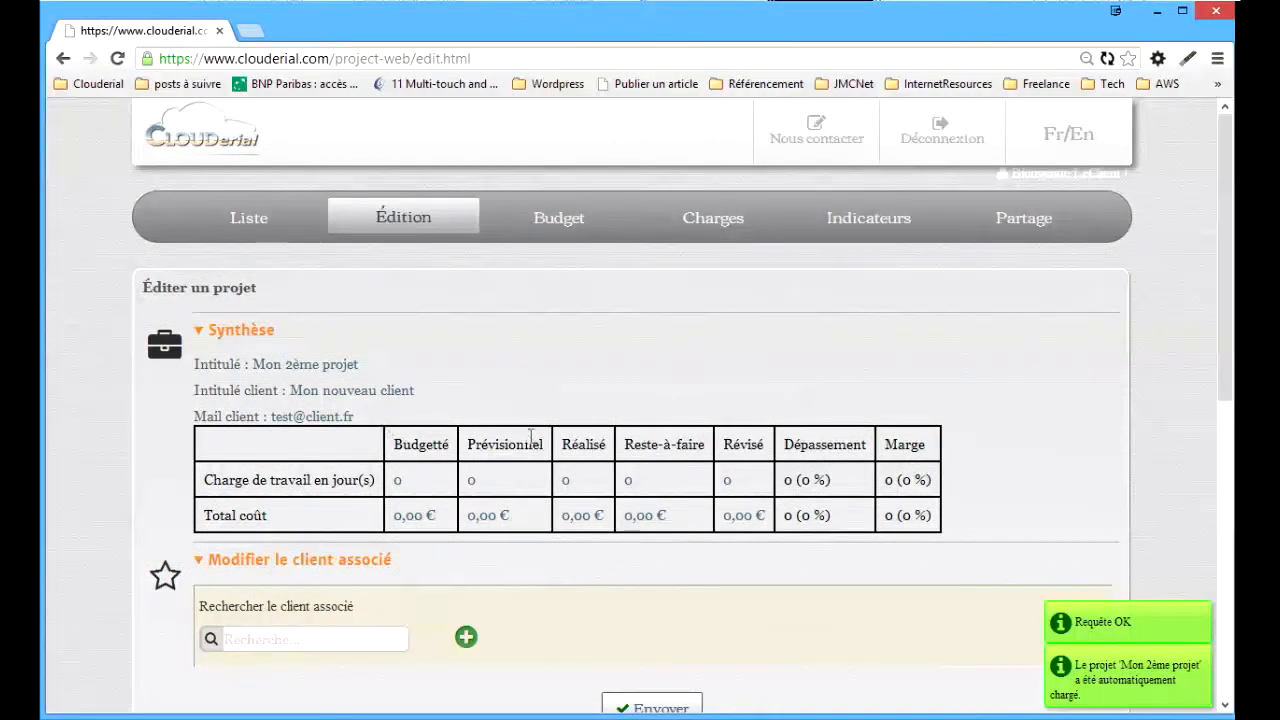
scroll(608, 451, "down", 6)
scroll(610, 450, "up", 3)
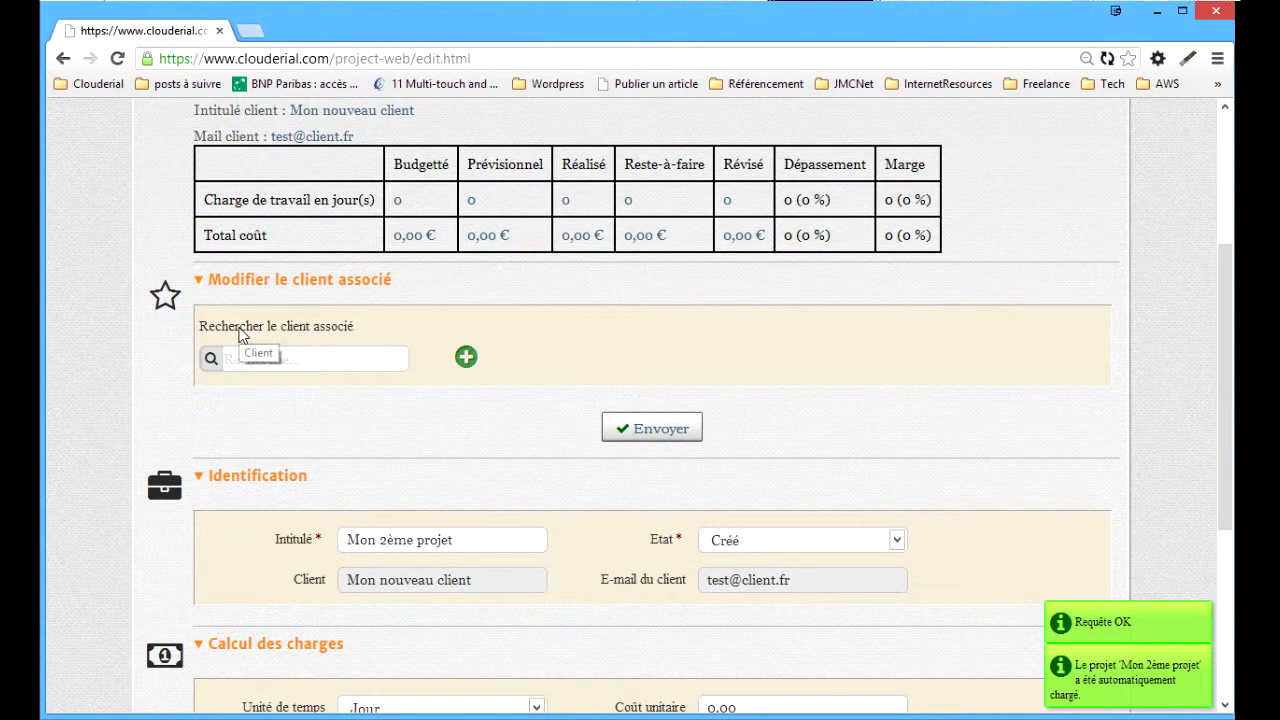
left_click(310, 356)
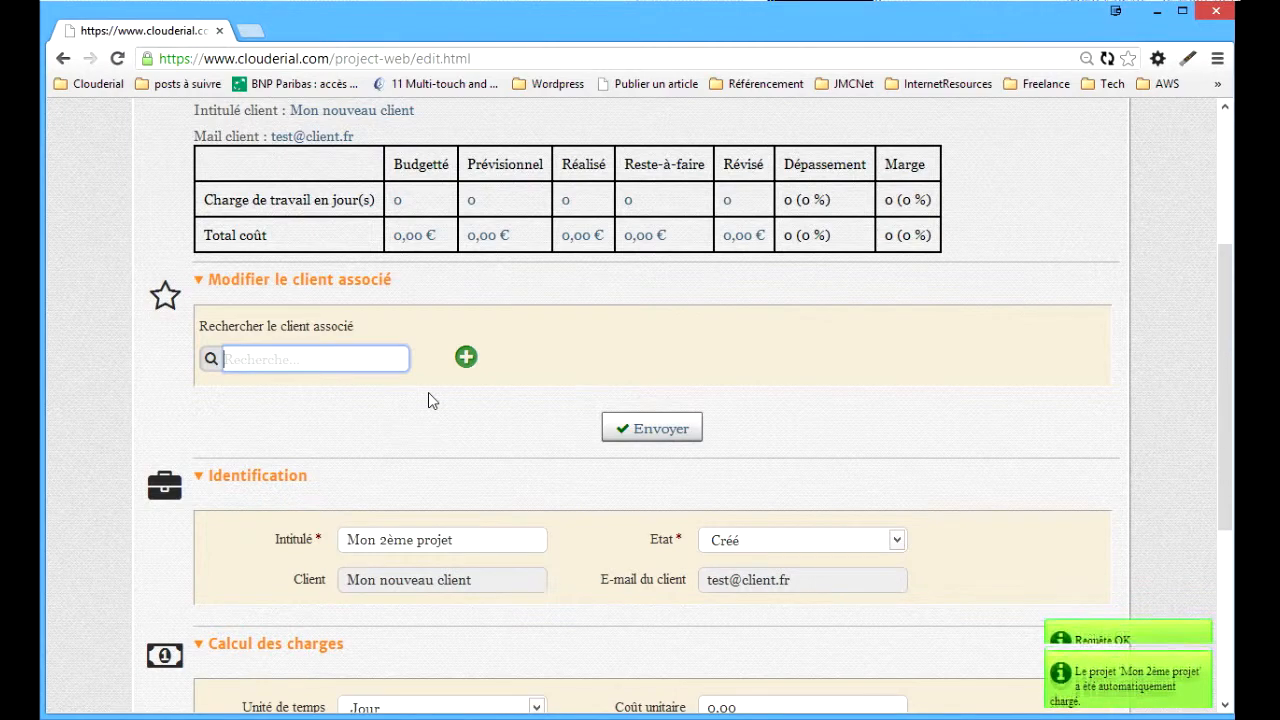
type("client")
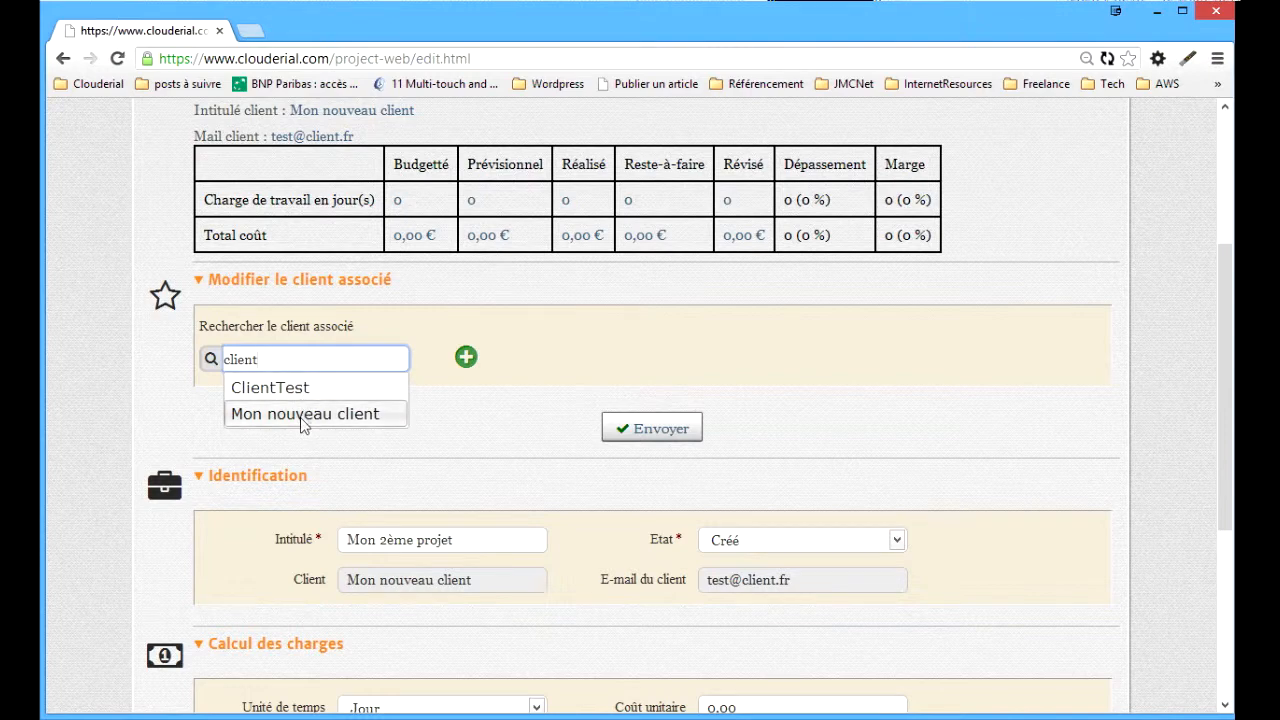
left_click(293, 397)
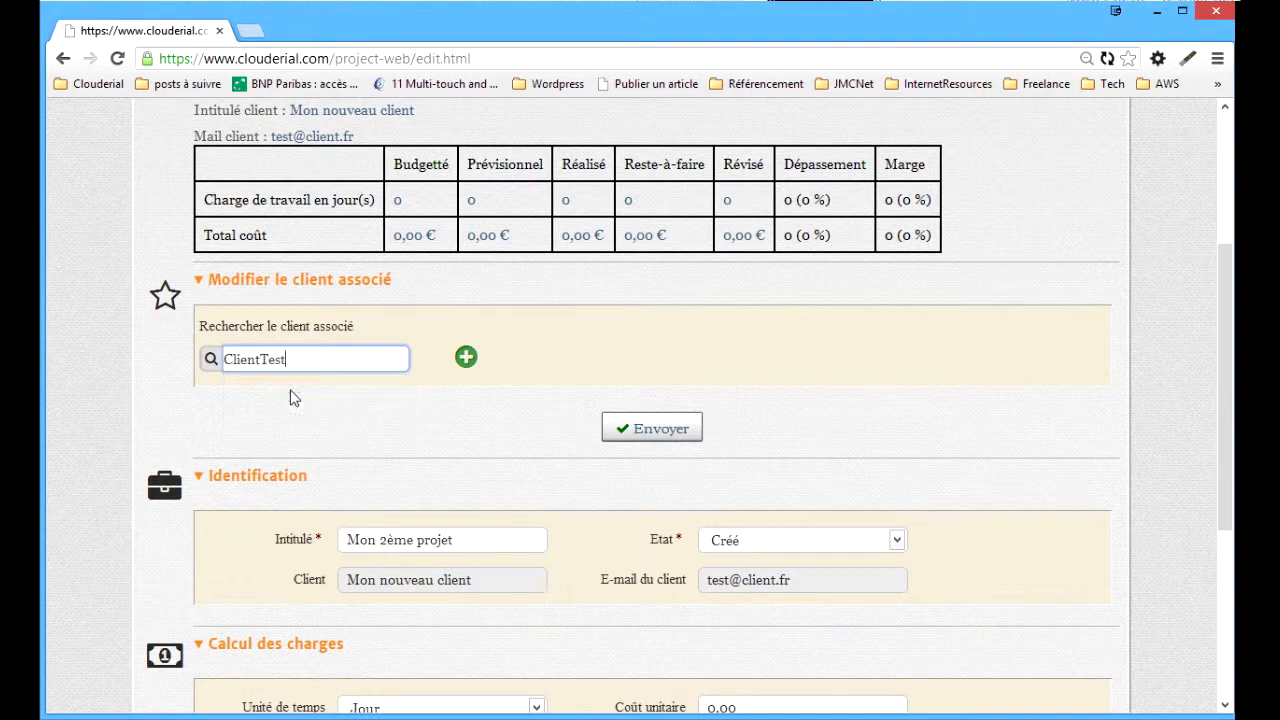
left_click(644, 435)
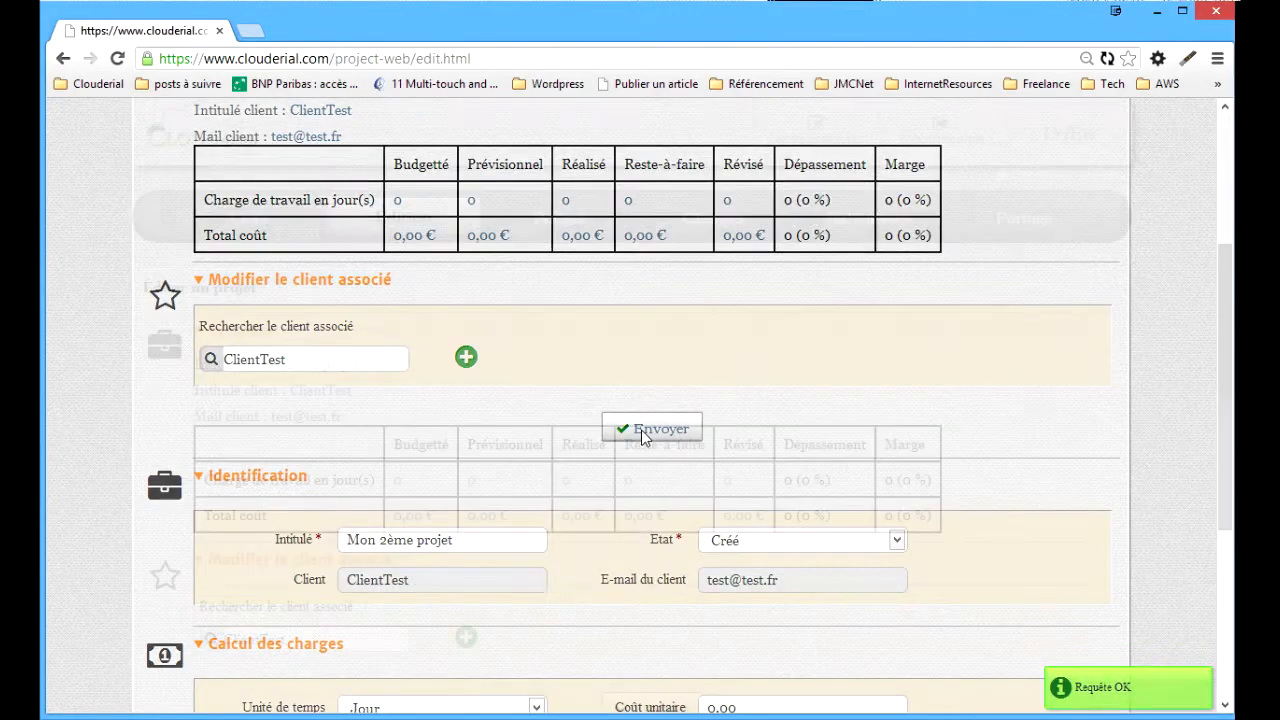
Step: Switch the project's associated client back to "Mon nouveau client" and submit the change
scroll(608, 375, "down", 3)
scroll(623, 366, "up", 2)
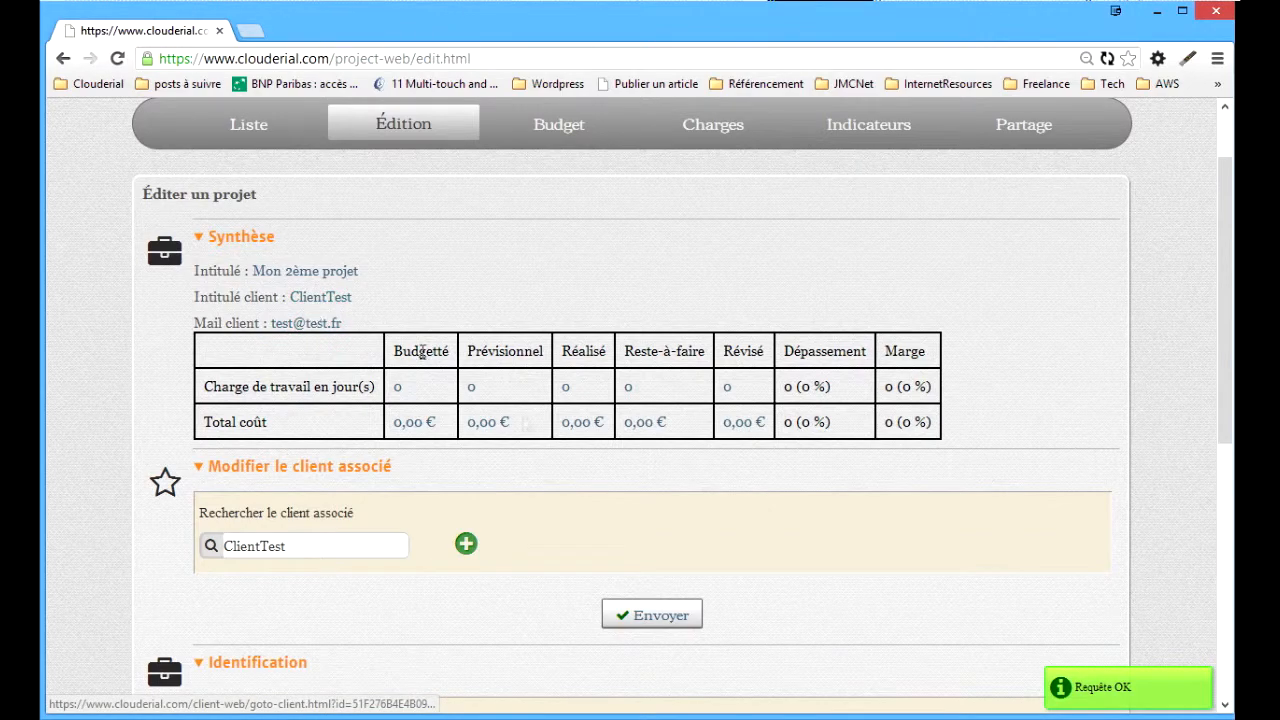
scroll(560, 415, "down", 2)
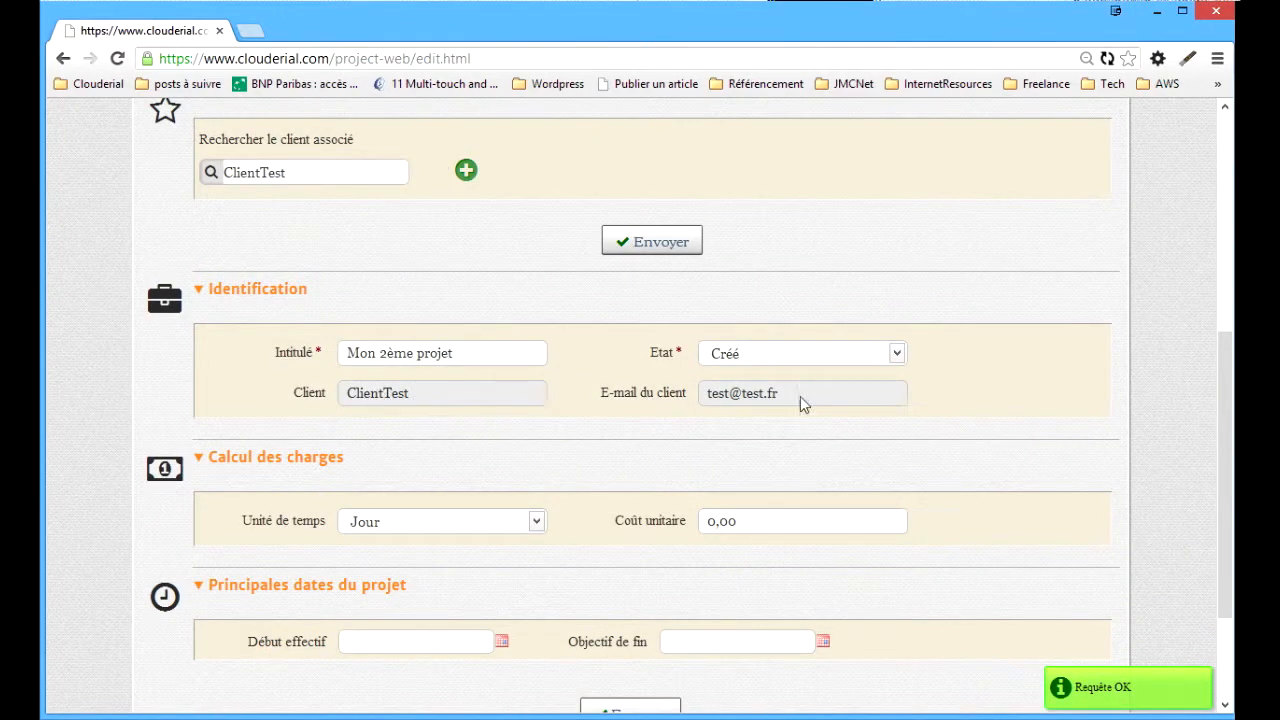
scroll(634, 427, "up", 5)
scroll(520, 500, "down", 3)
left_click(362, 365)
double_click(362, 365)
key("BackSpace")
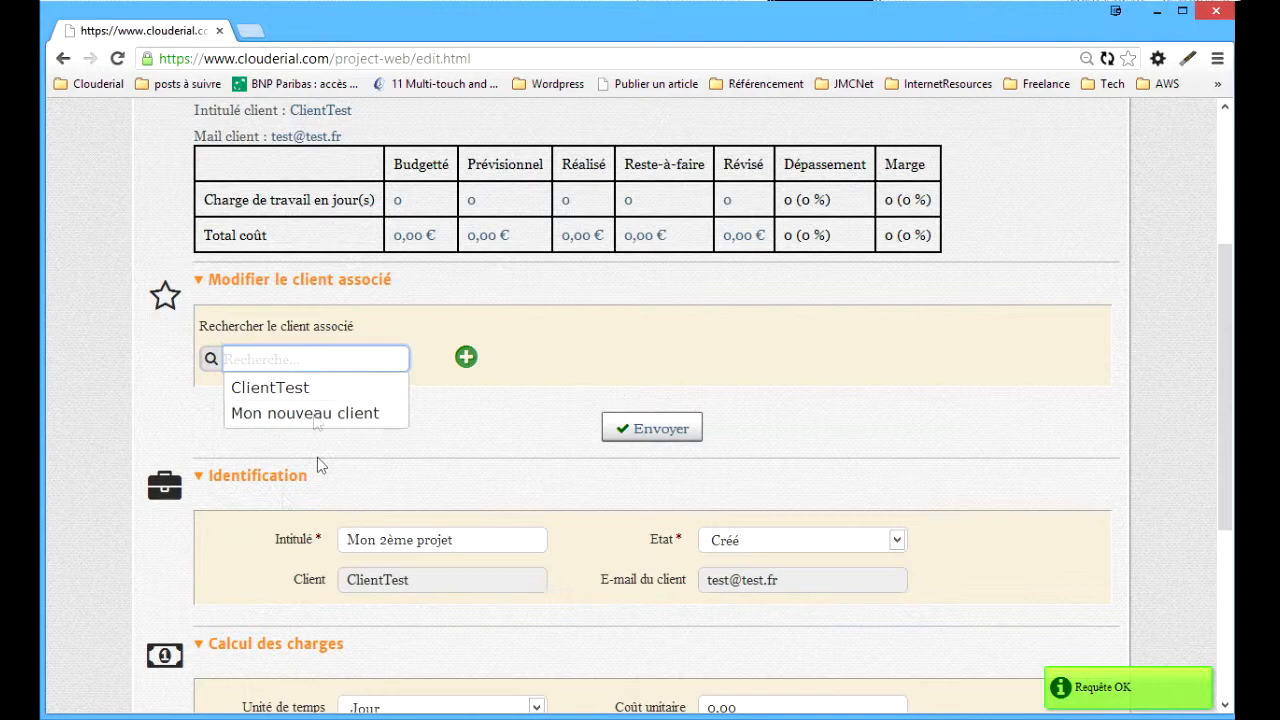
left_click(312, 416)
left_click(655, 430)
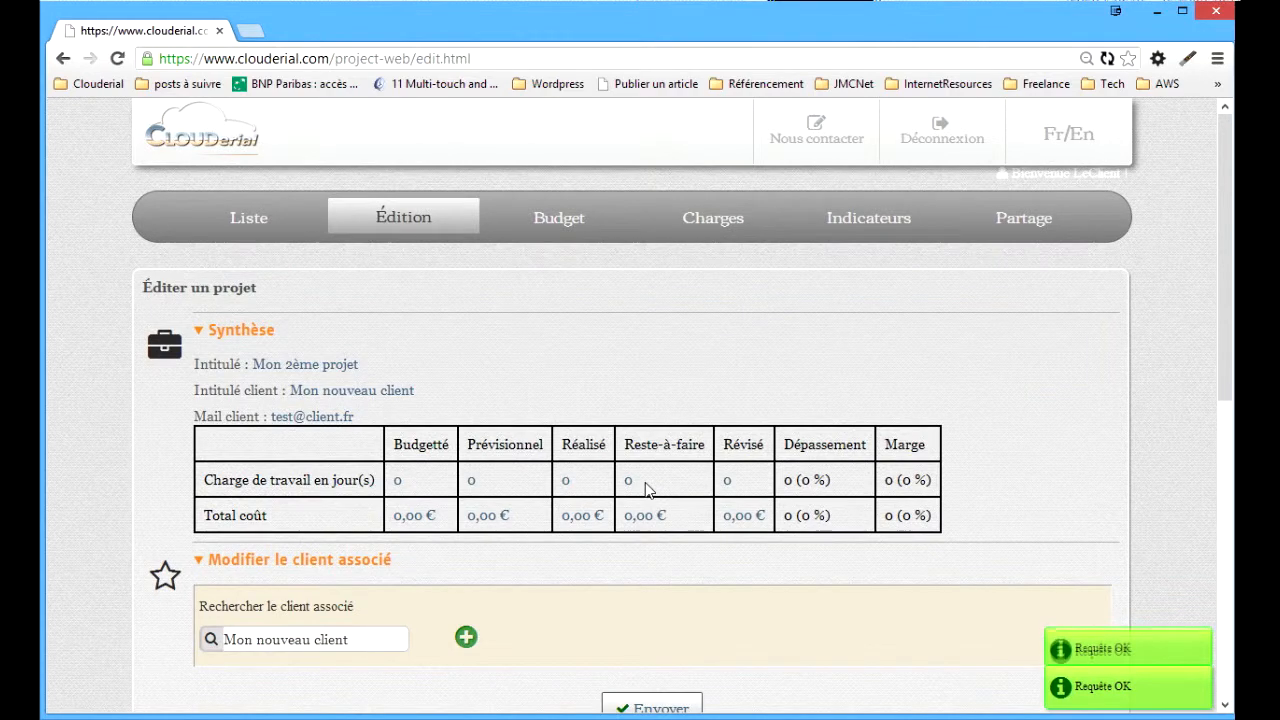
Step: Review the project's editing page, from the summary and associated client through identification, charge calculation and main dates
scroll(643, 486, "down", 2)
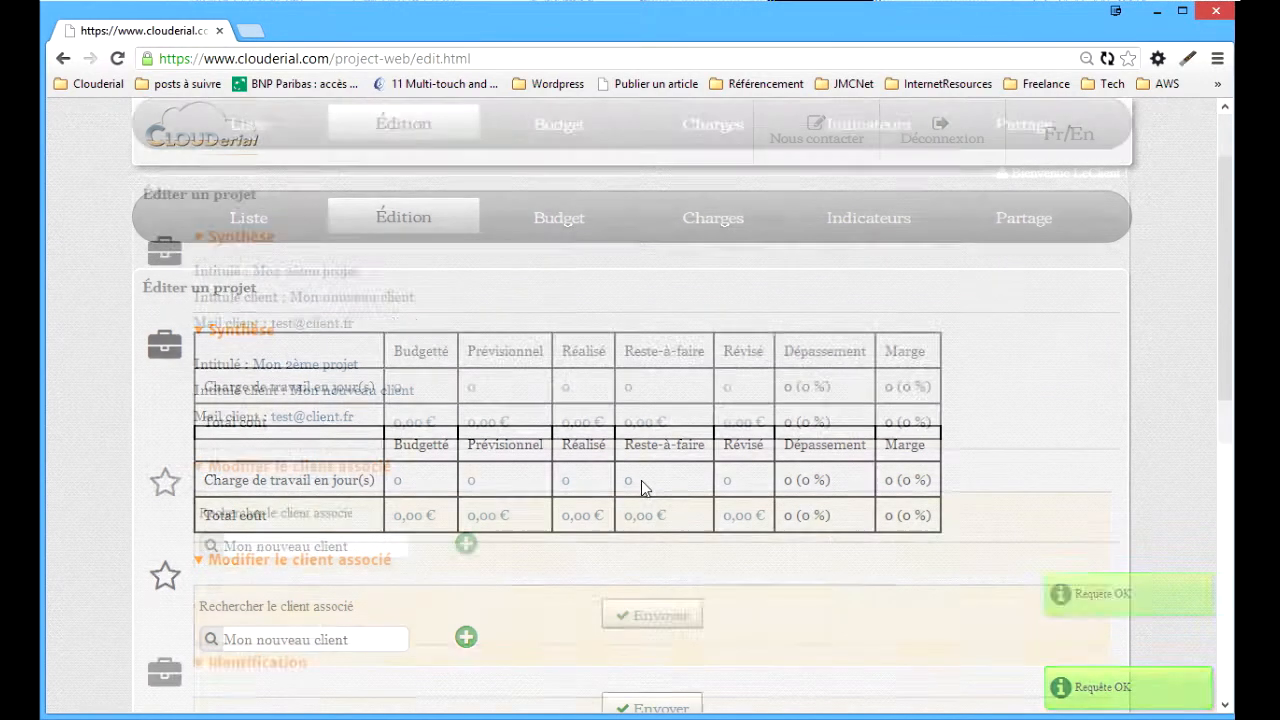
left_click(306, 455)
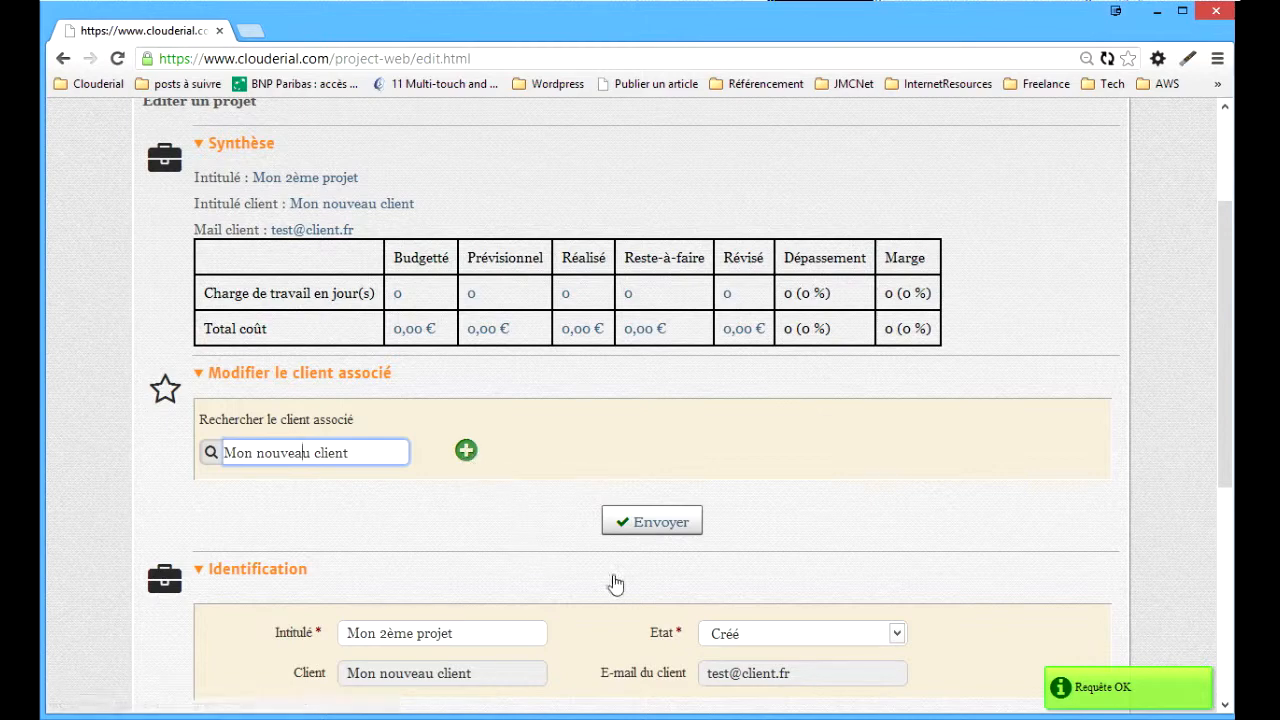
scroll(628, 582, "down", 5)
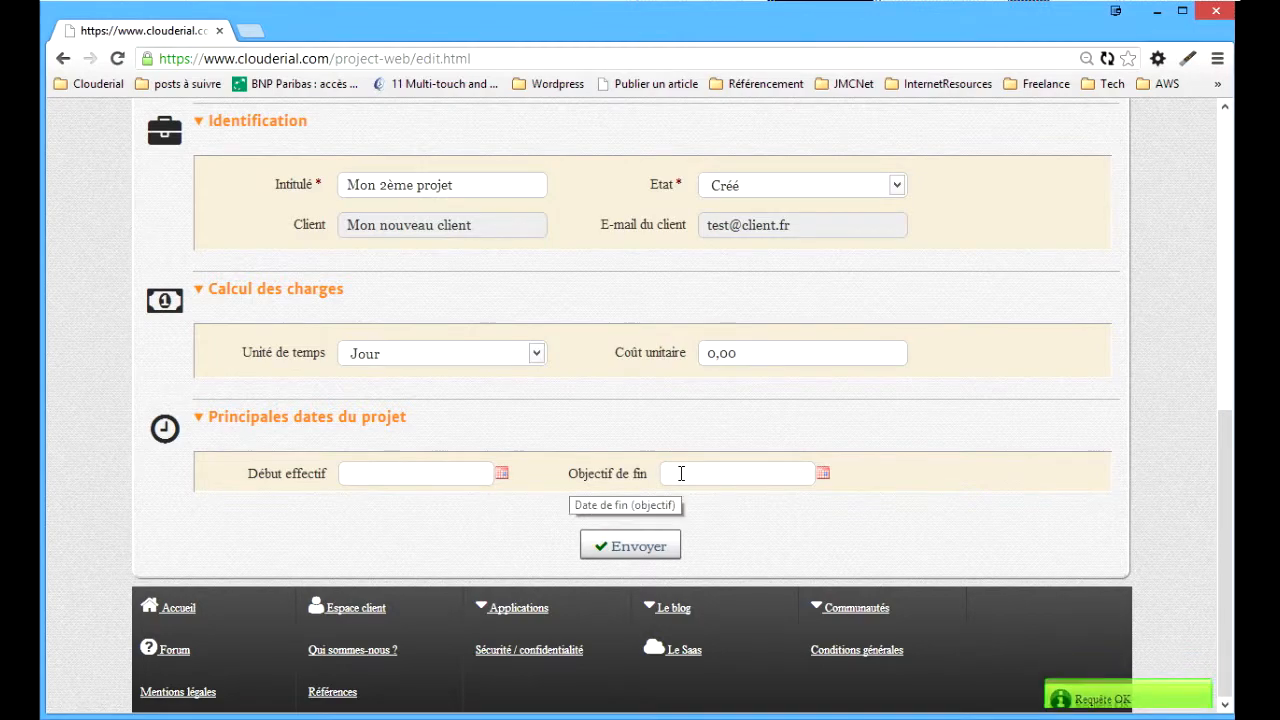
scroll(681, 473, "up", 5)
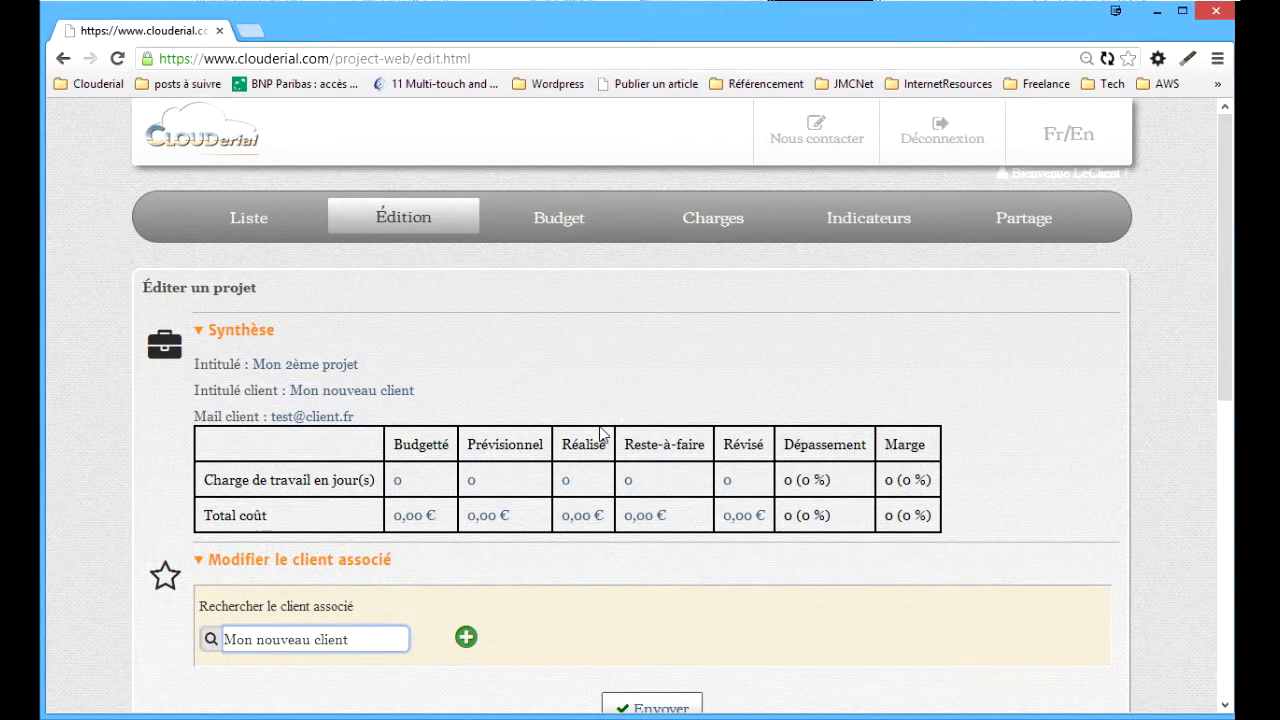
scroll(605, 515, "down", 10)
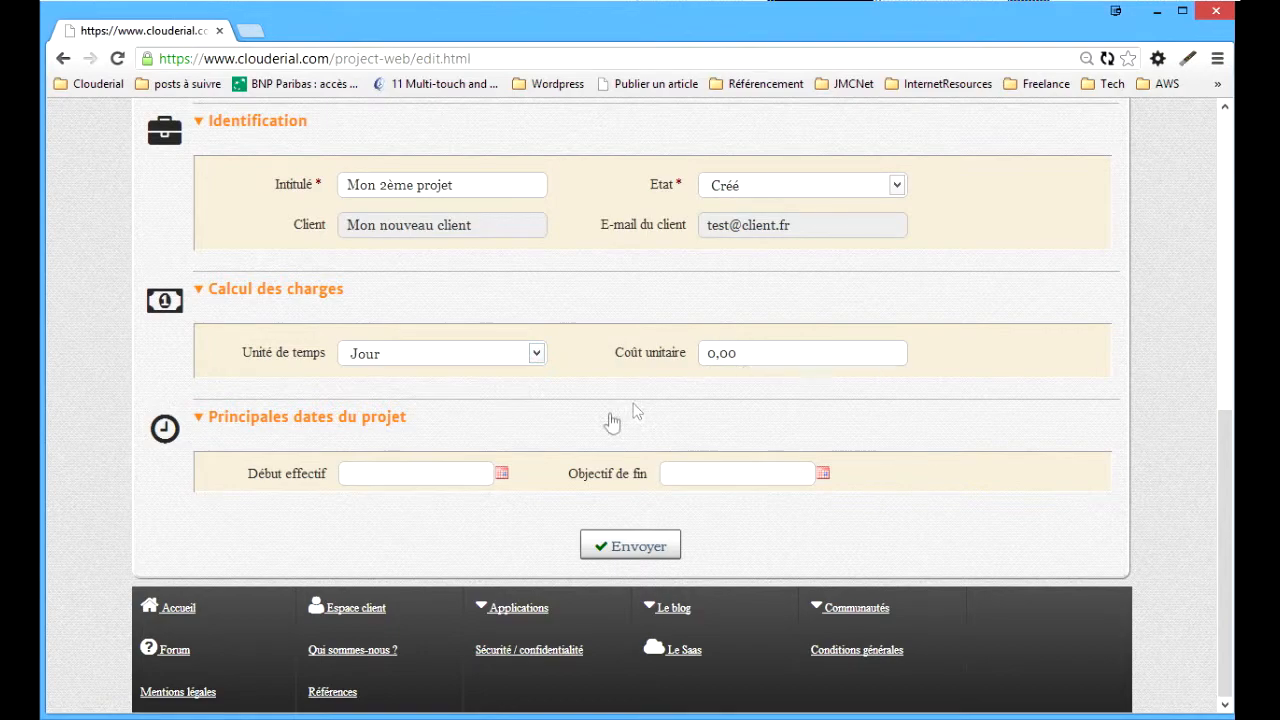
scroll(612, 423, "up", 3)
scroll(600, 440, "down", 2)
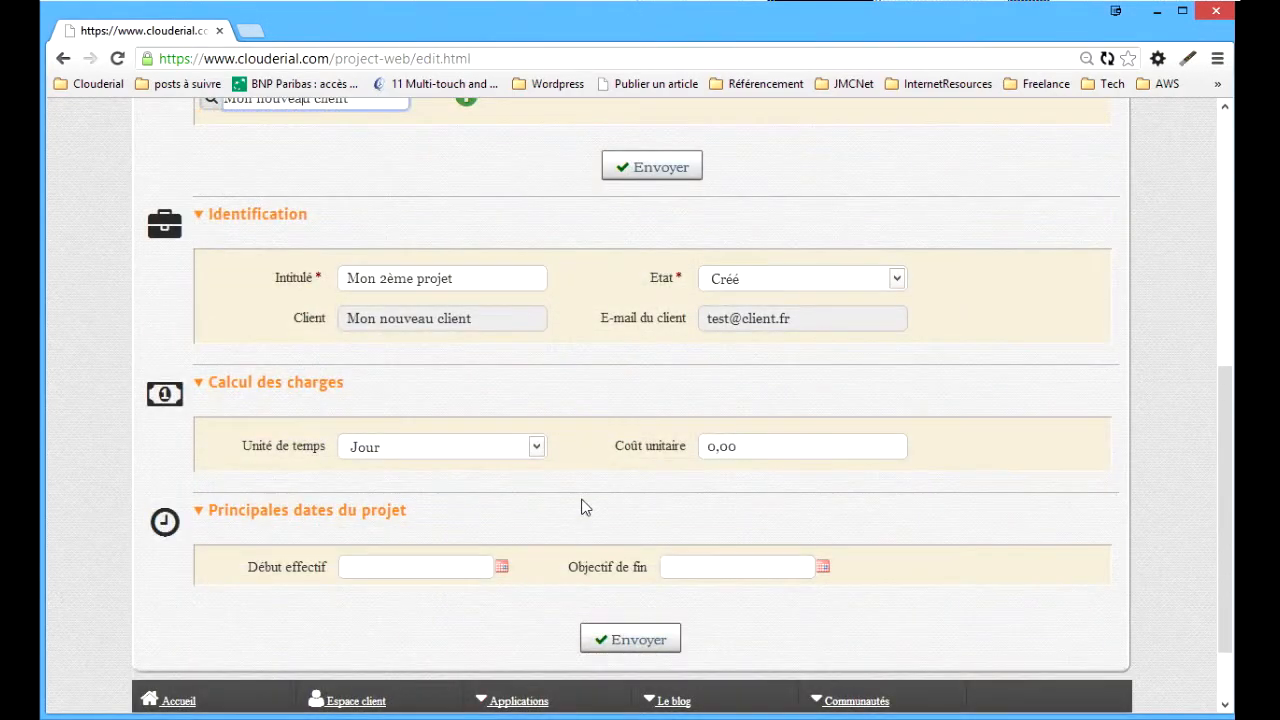
scroll(585, 508, "up", 5)
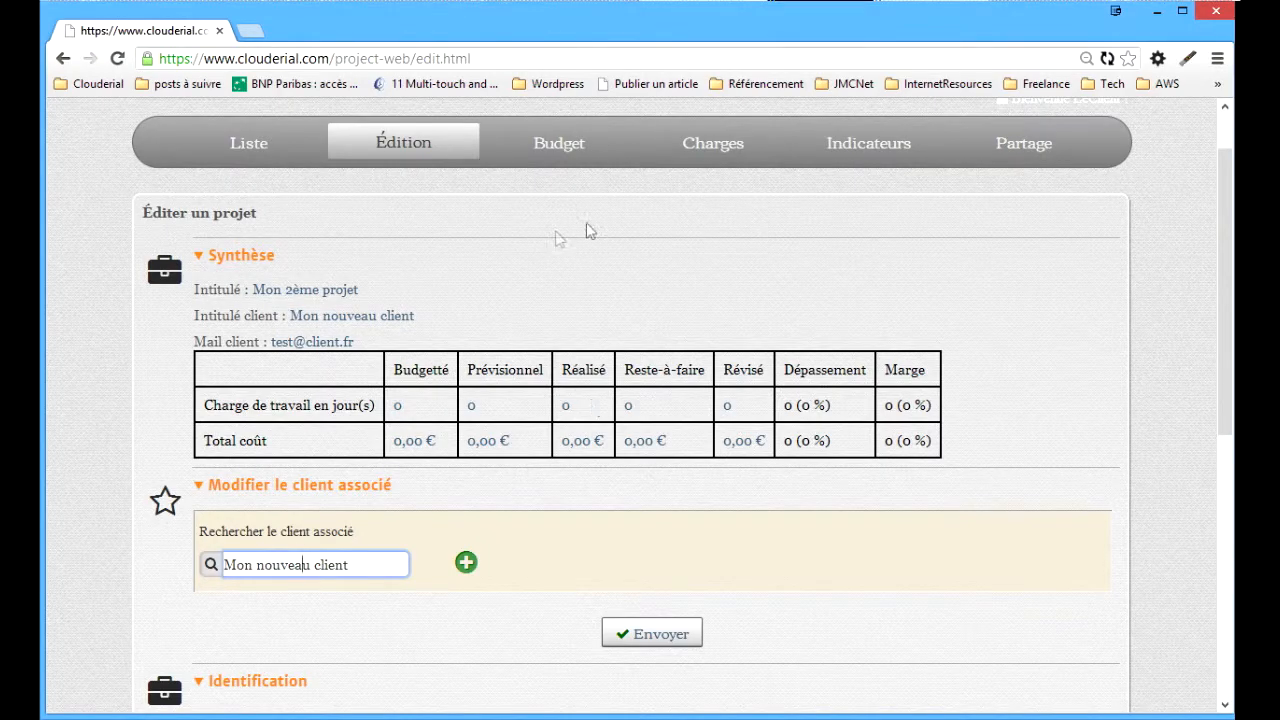
scroll(610, 503, "down", 5)
scroll(610, 503, "up", 6)
left_click(613, 505)
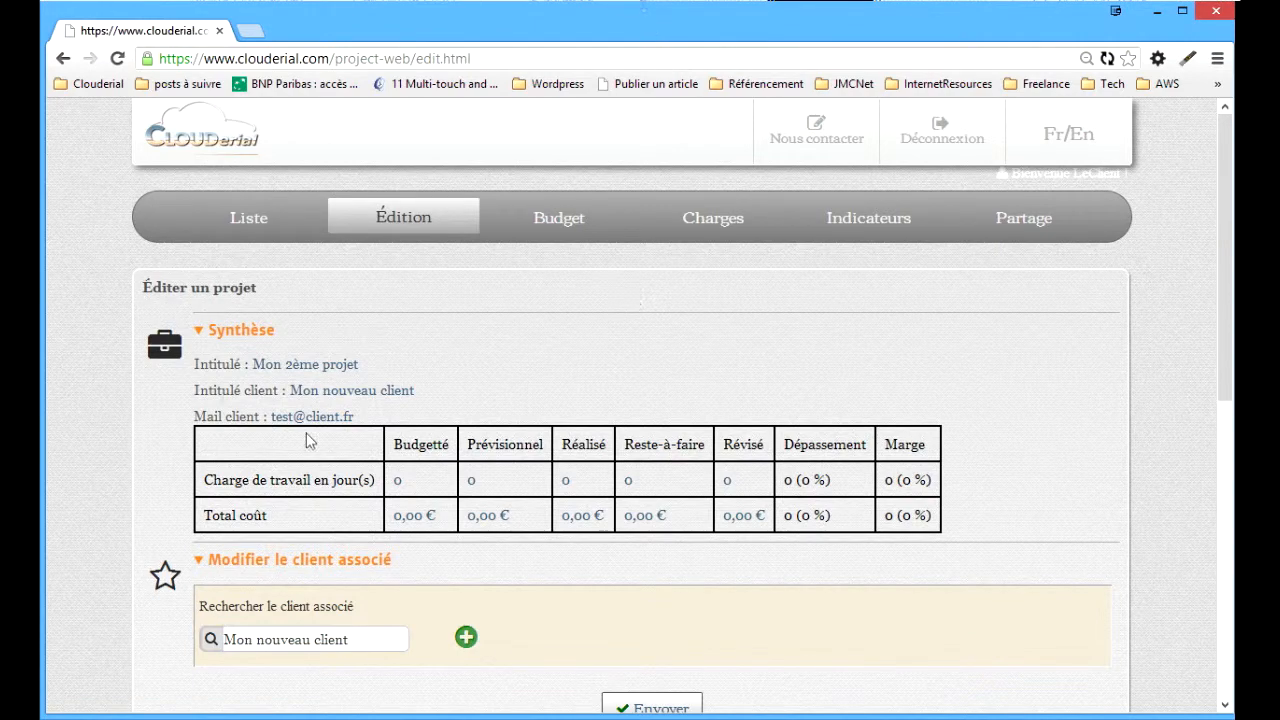
Step: Return to the project list and clear the search text to list all projects
left_click(264, 225)
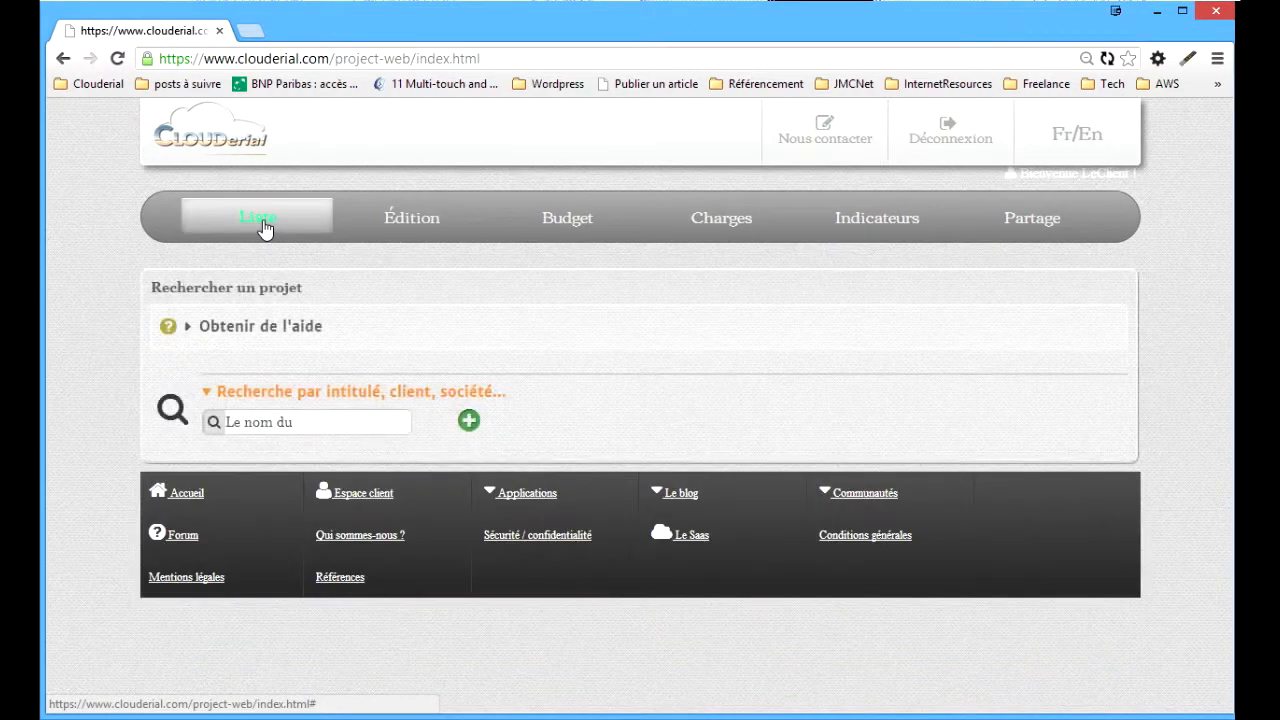
left_click(327, 424)
key("BackSpace")
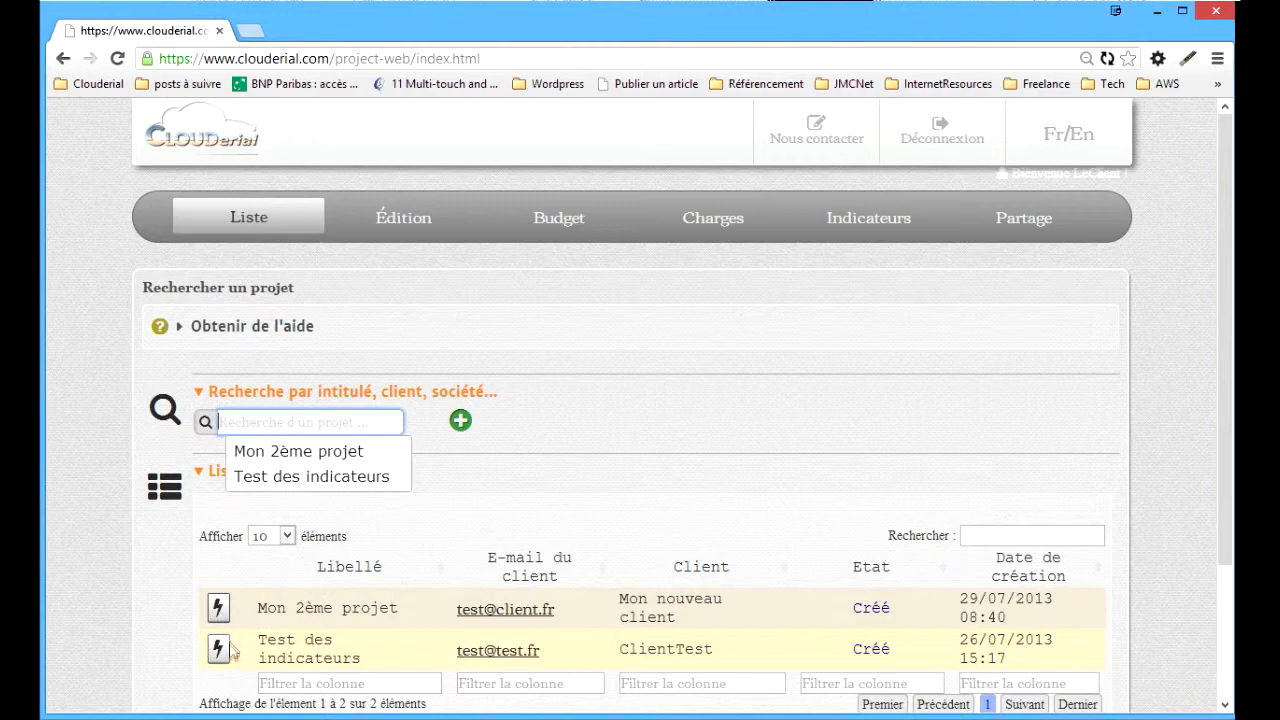
Step: Select "Mon 2ème projet" through its row actions, and return to the project list
left_click(219, 610)
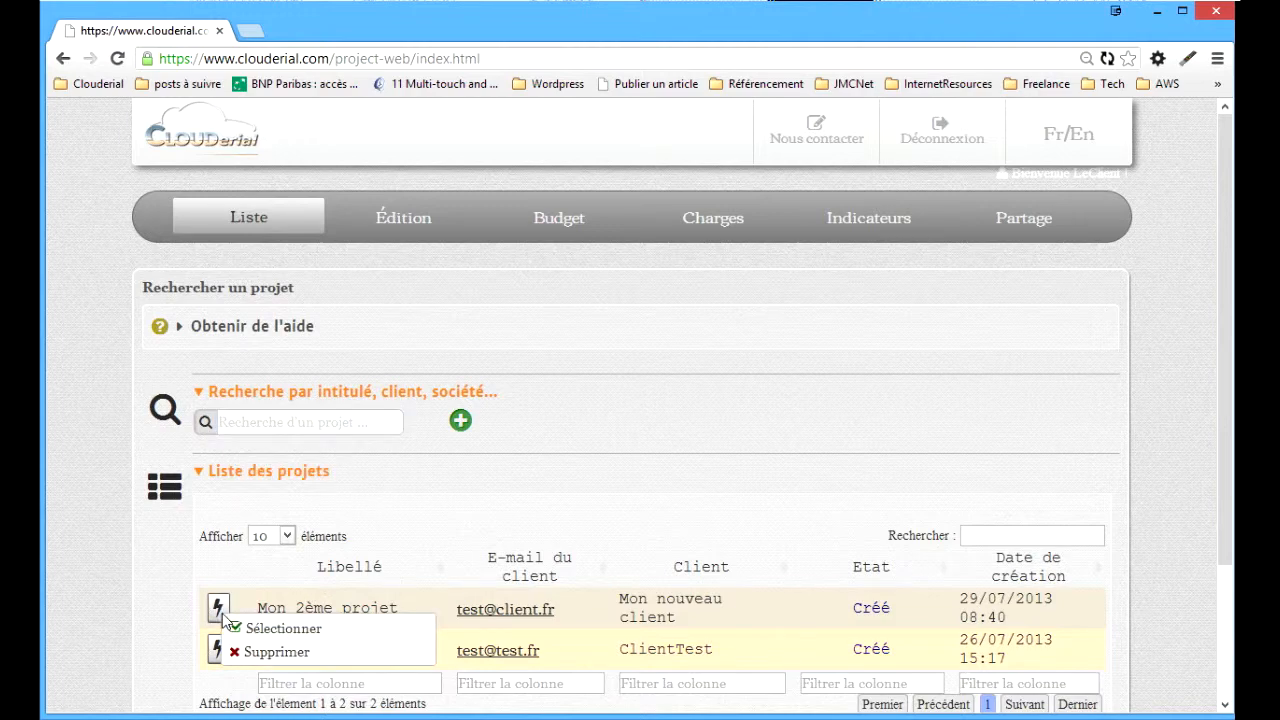
left_click(280, 630)
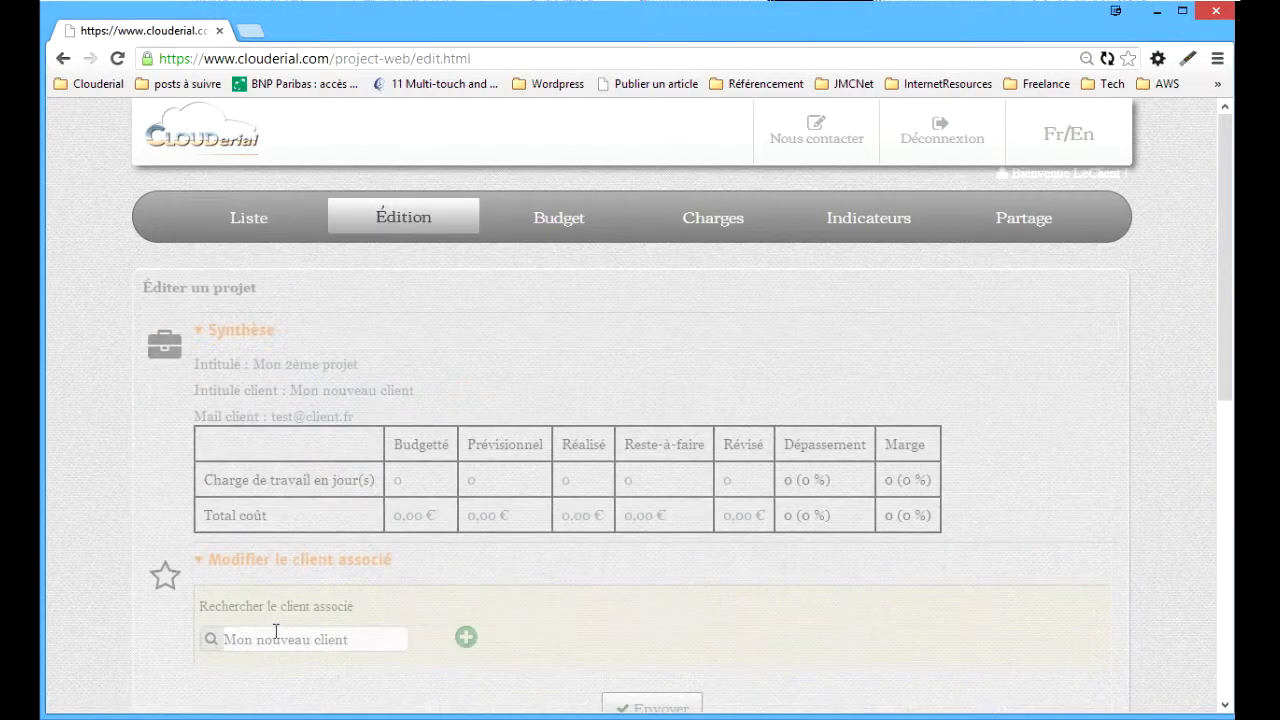
left_click(255, 220)
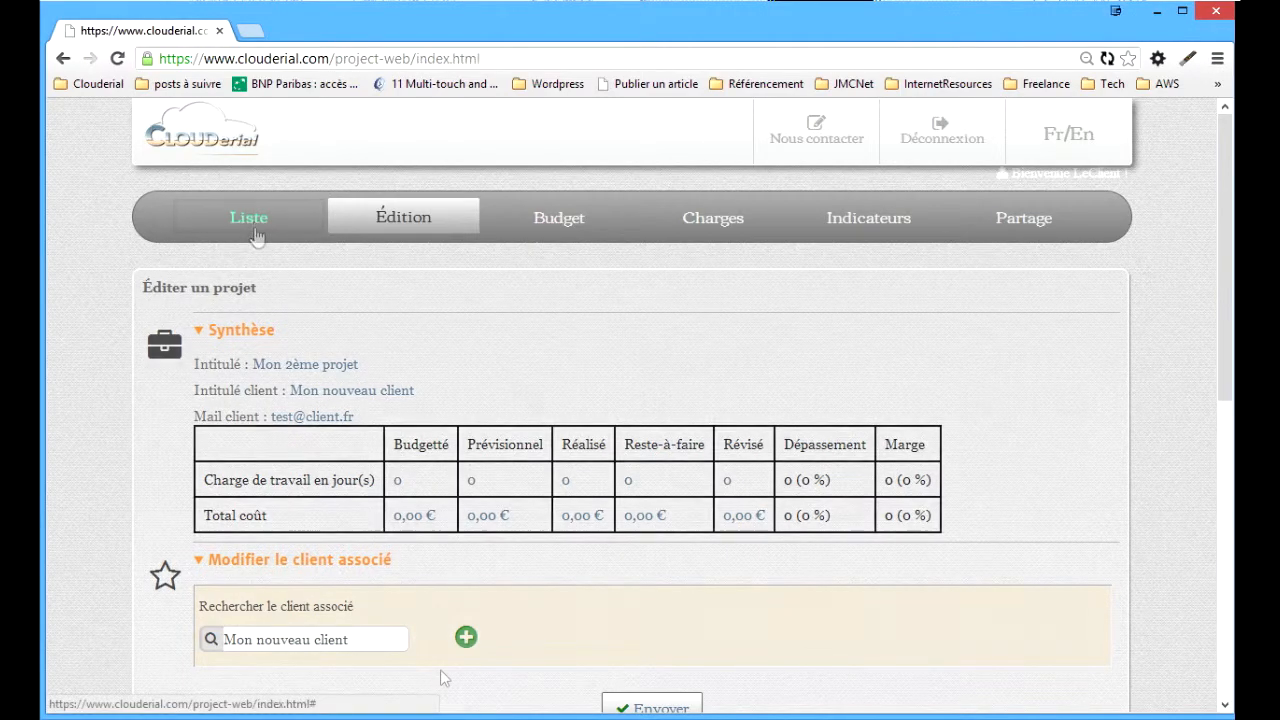
Step: Reload the project application from the footer's list of Clouderial applications
scroll(524, 538, "down", 3)
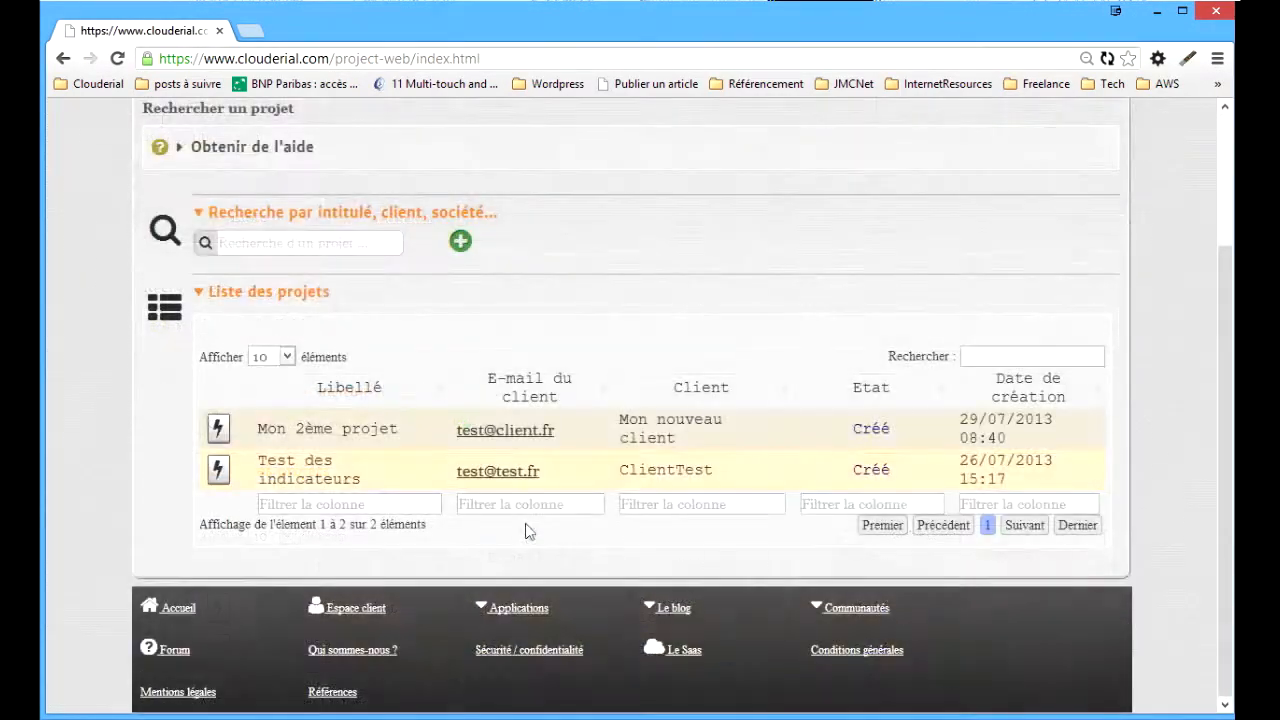
left_click(515, 612)
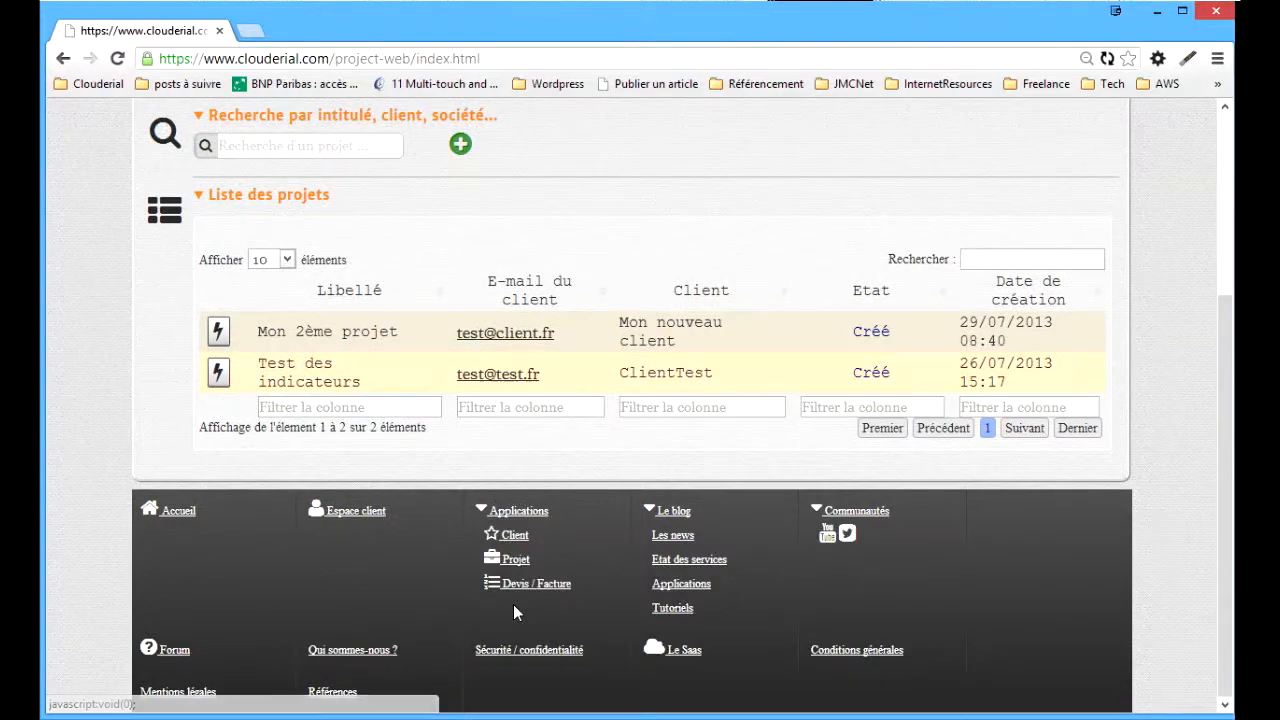
left_click(513, 565)
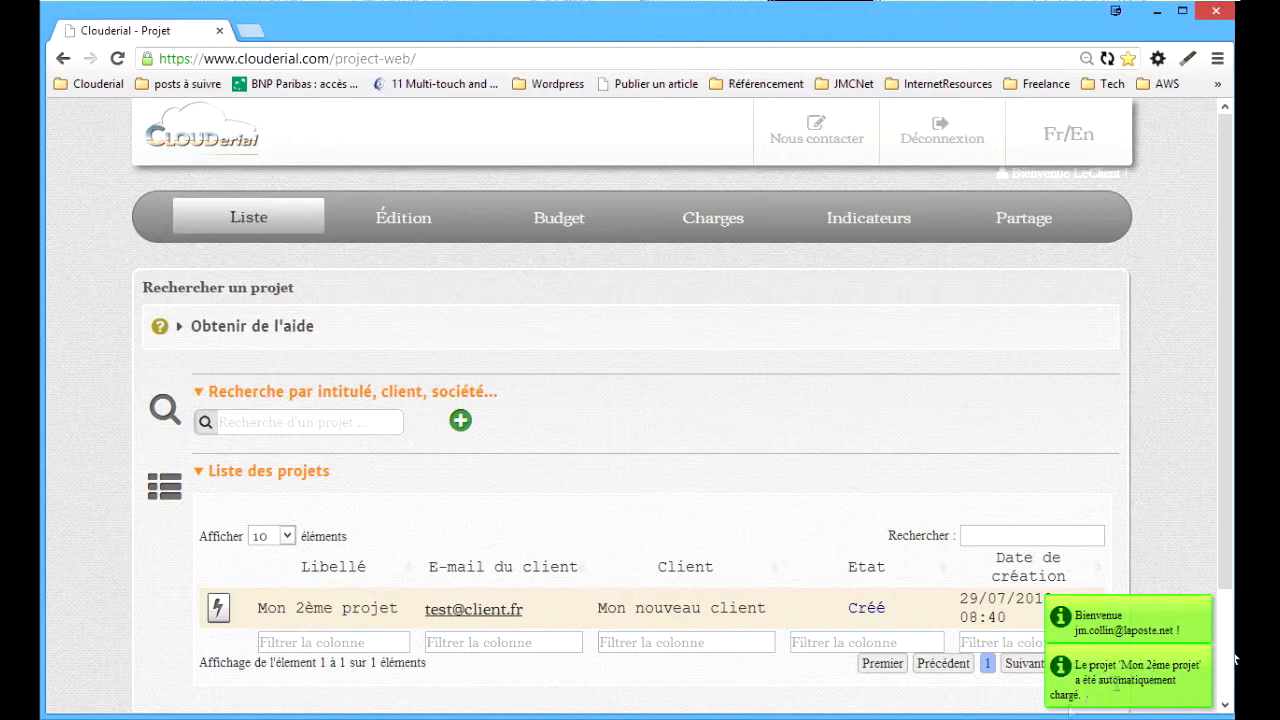
Step: Look through the automatically loaded project's editing page, glance at its budget page, and return to editing
left_click(408, 221)
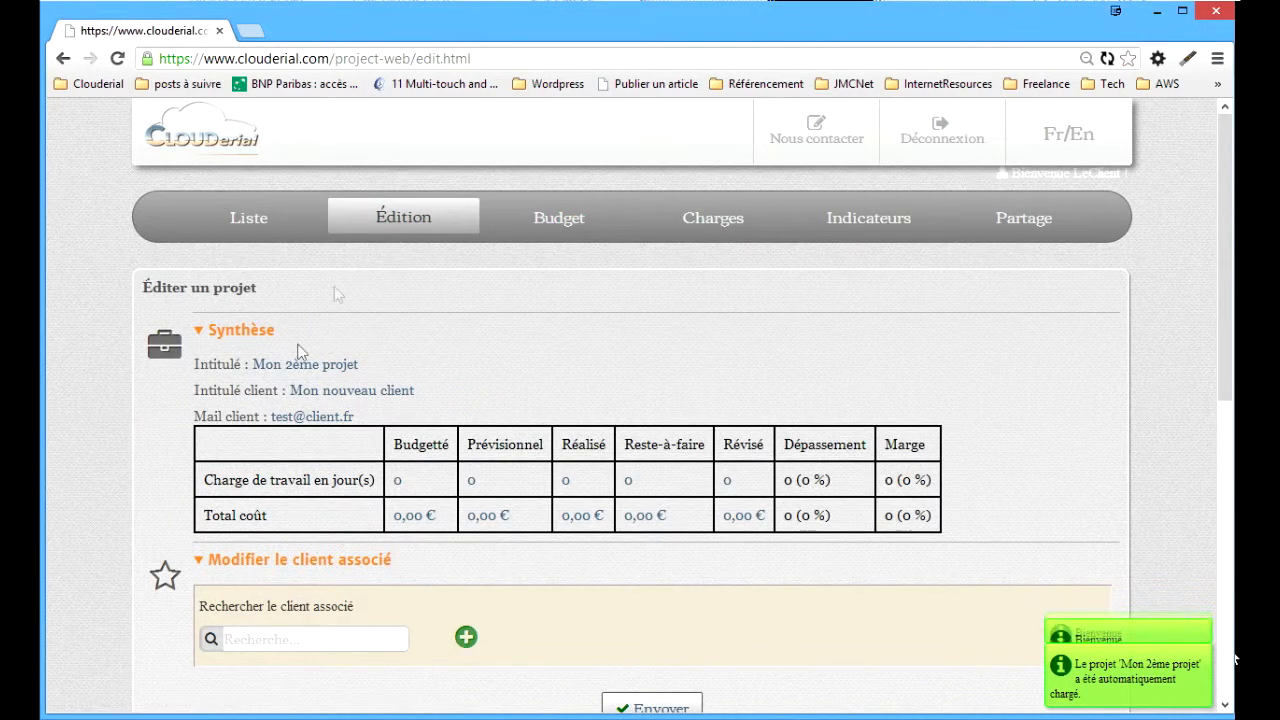
scroll(503, 367, "down", 5)
scroll(503, 367, "up", 5)
left_click(575, 222)
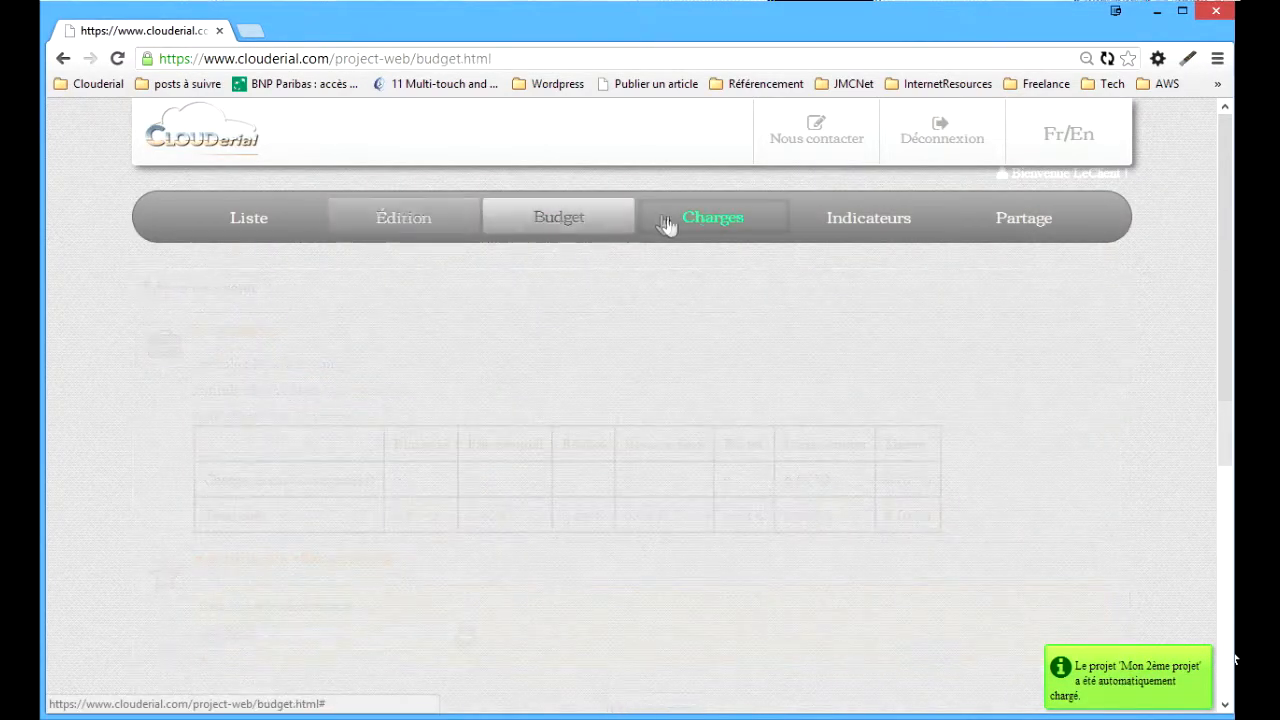
left_click(403, 217)
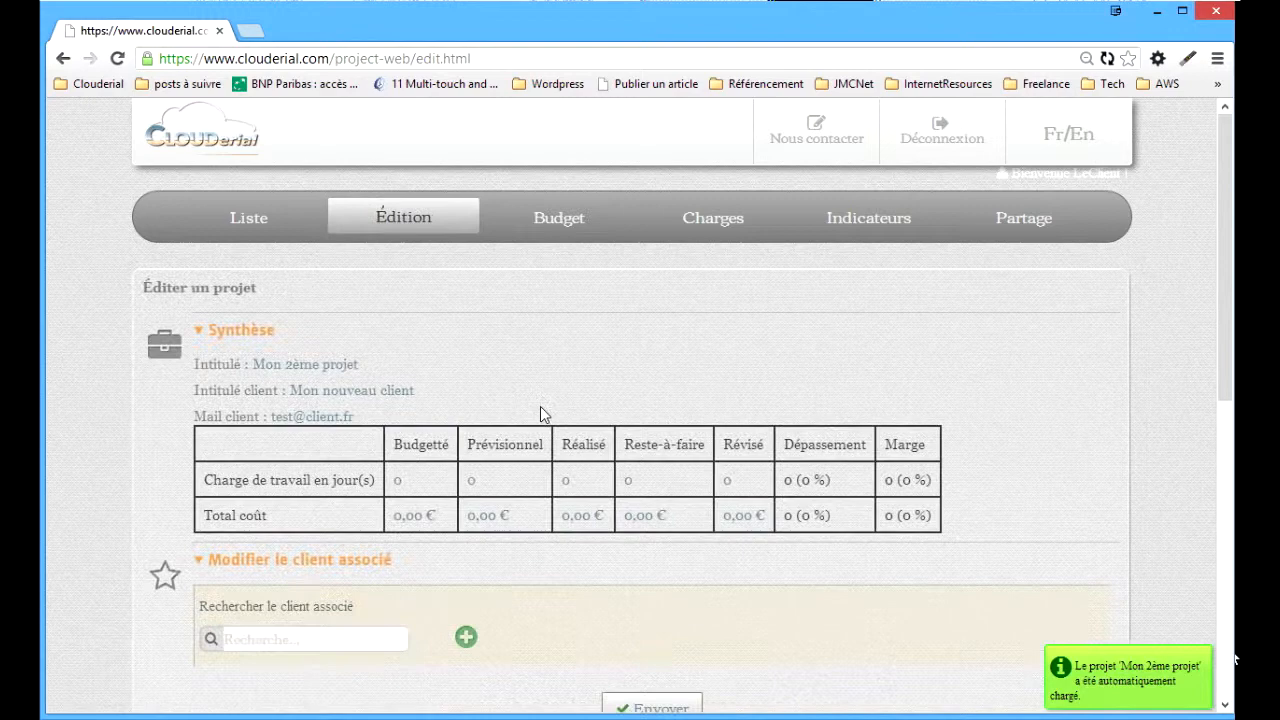
Step: Search the project list for "test" to open "Test des indicateurs", and display that project's row actions back in the list
left_click(249, 217)
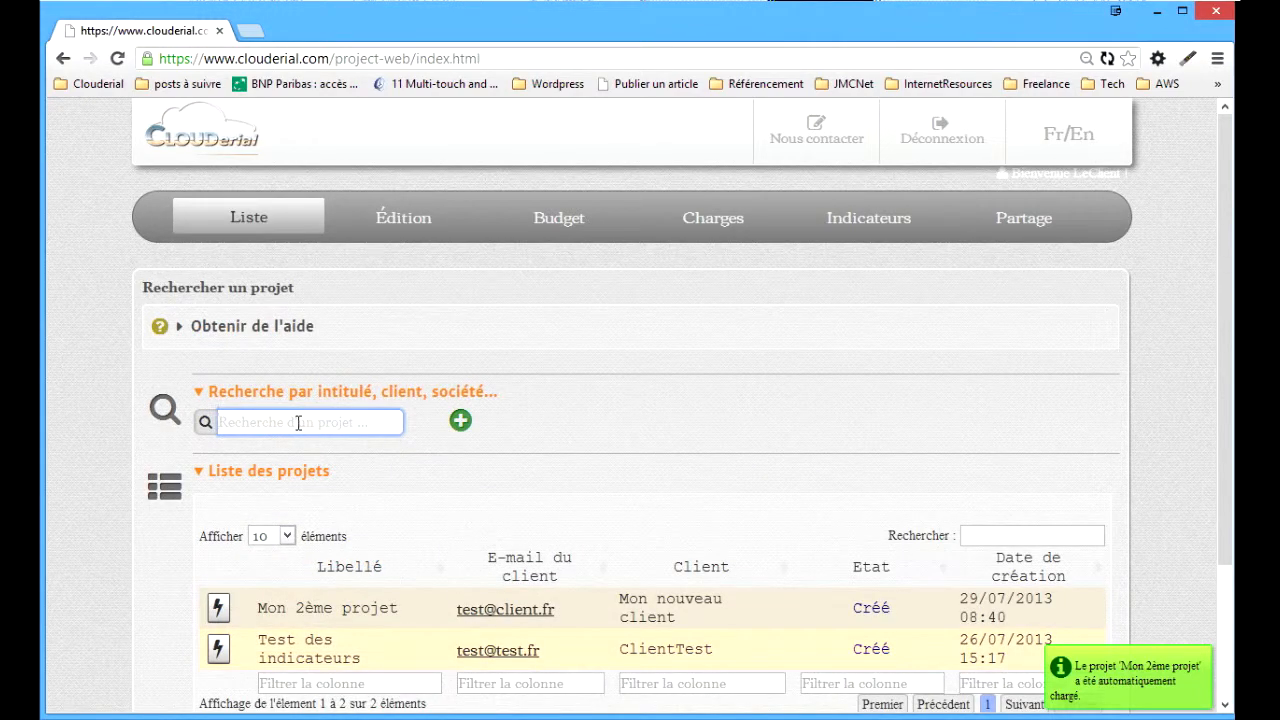
type("test")
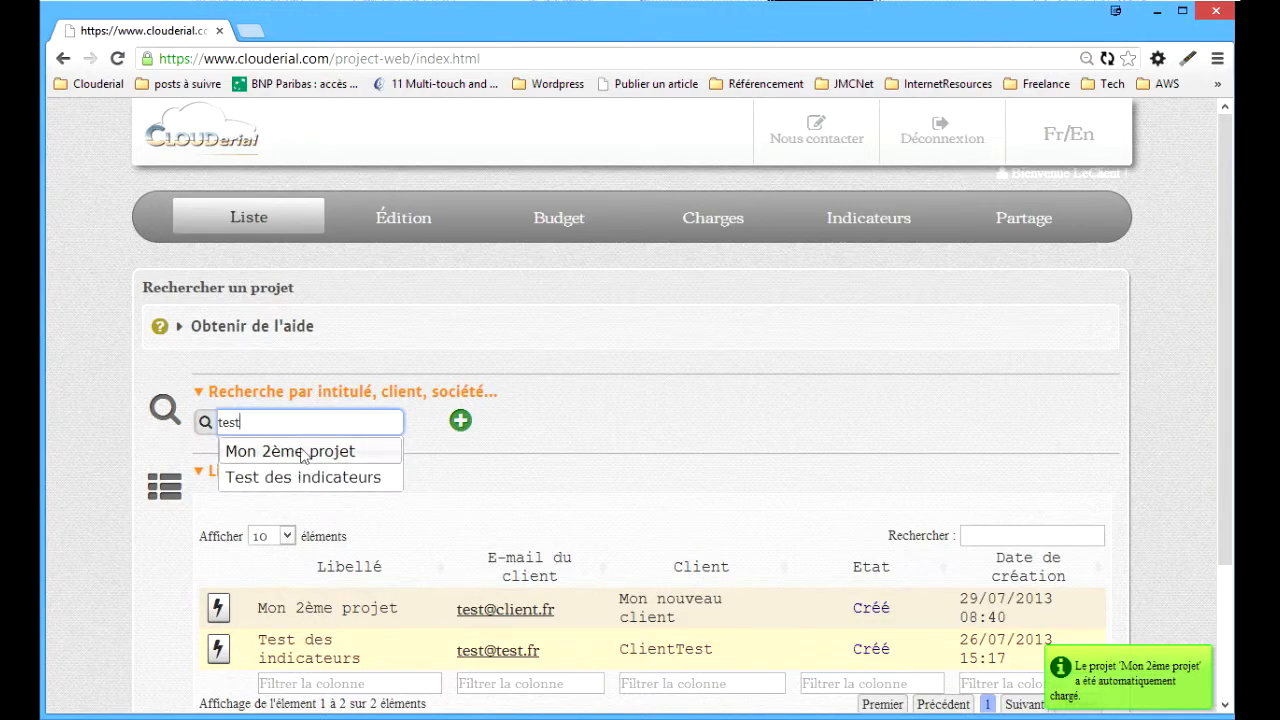
left_click(295, 477)
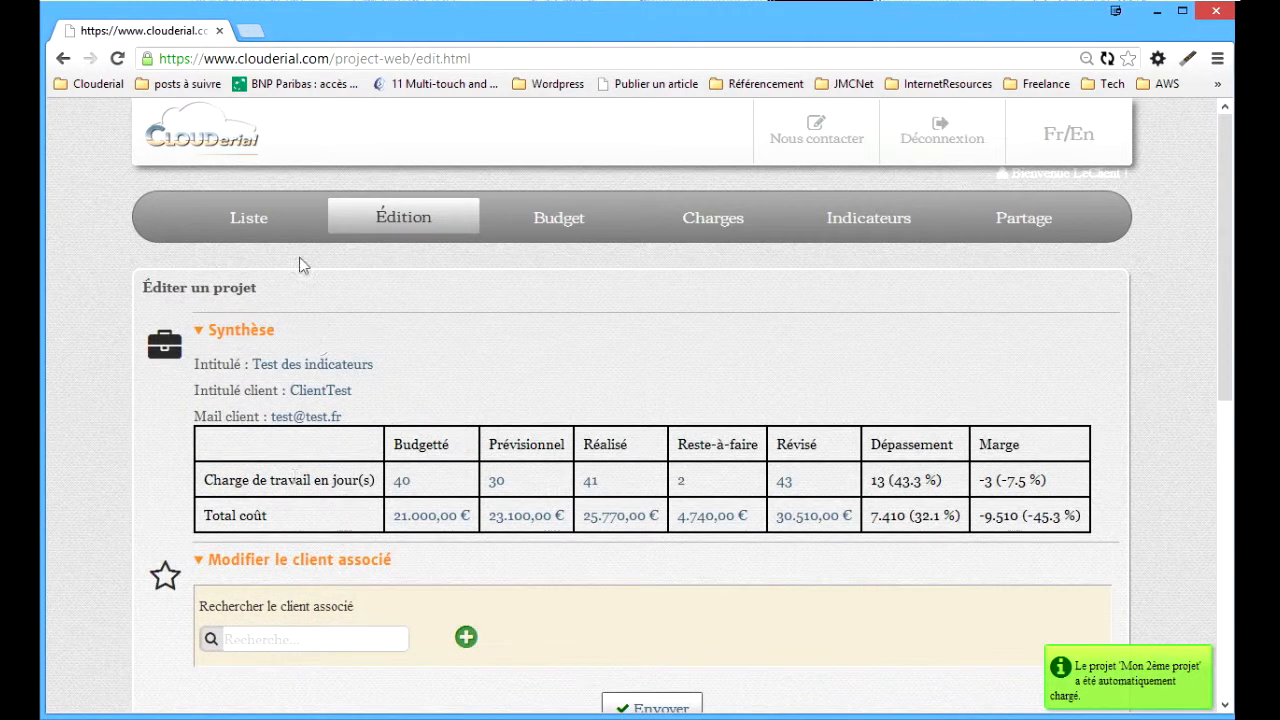
left_click(253, 224)
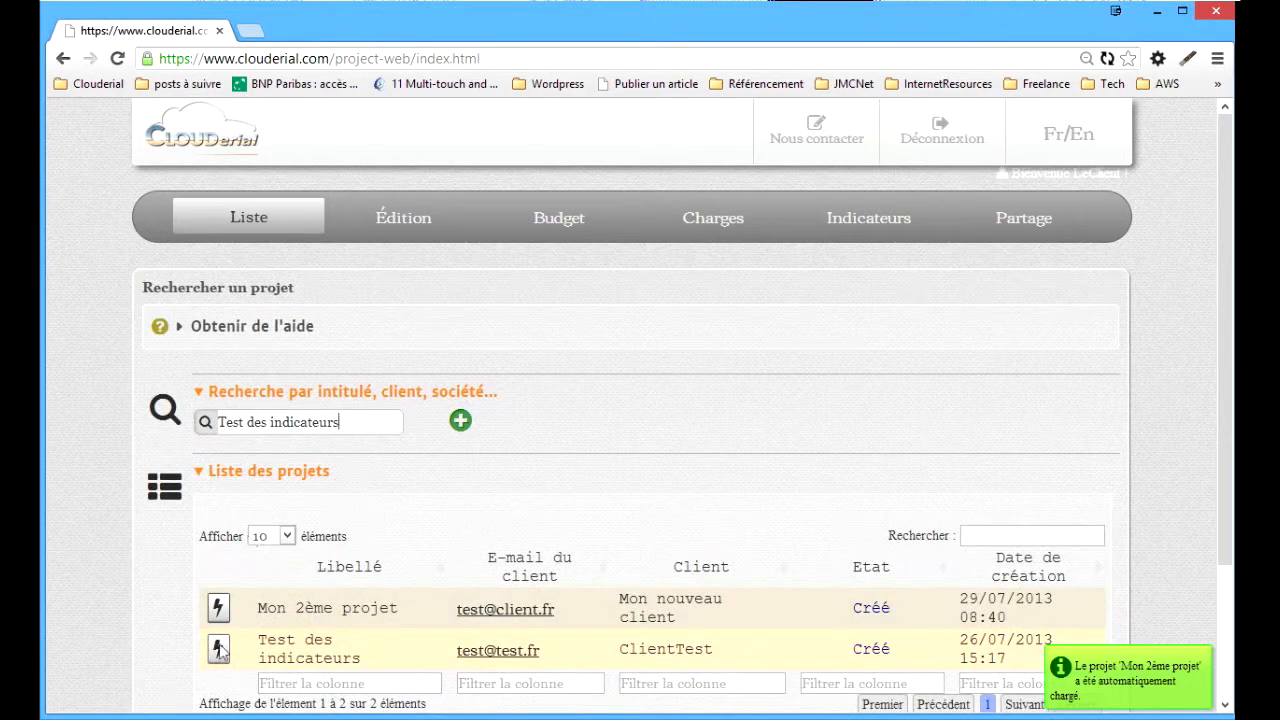
left_click(219, 650)
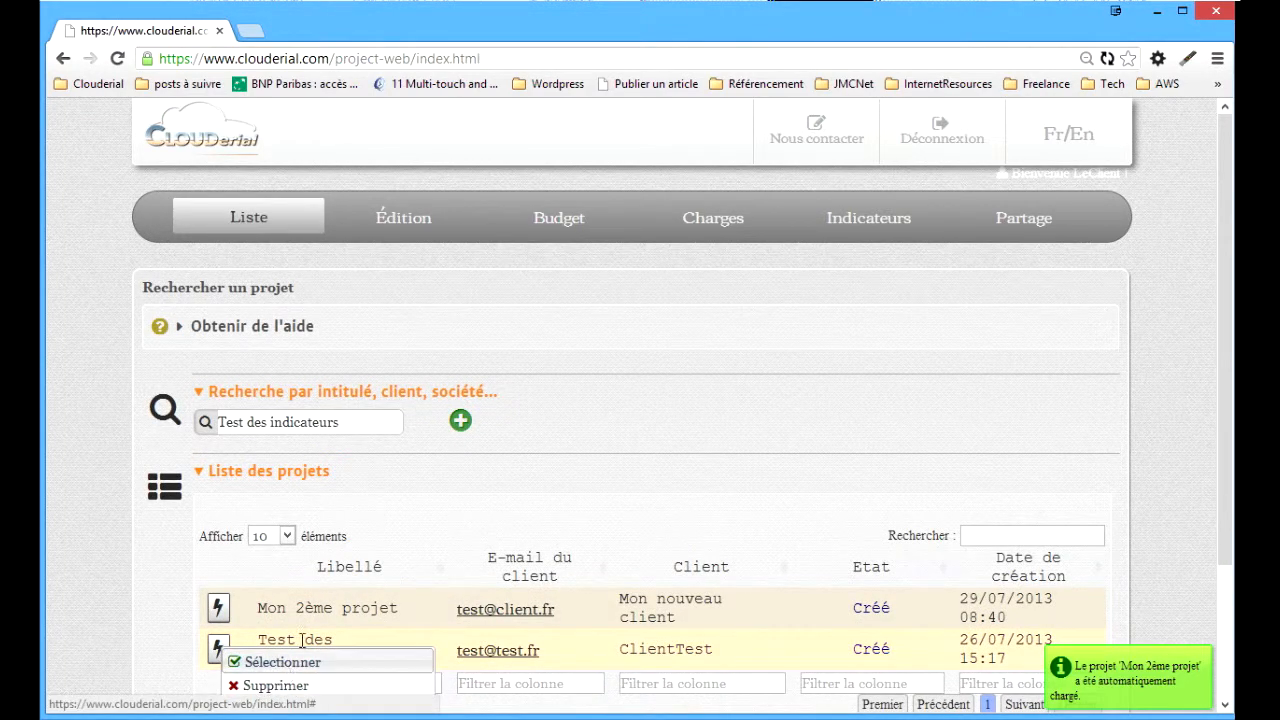
Step: Search the project list for "projet" and open "Mon 2ème projet" from the suggestions
triple_click(370, 421)
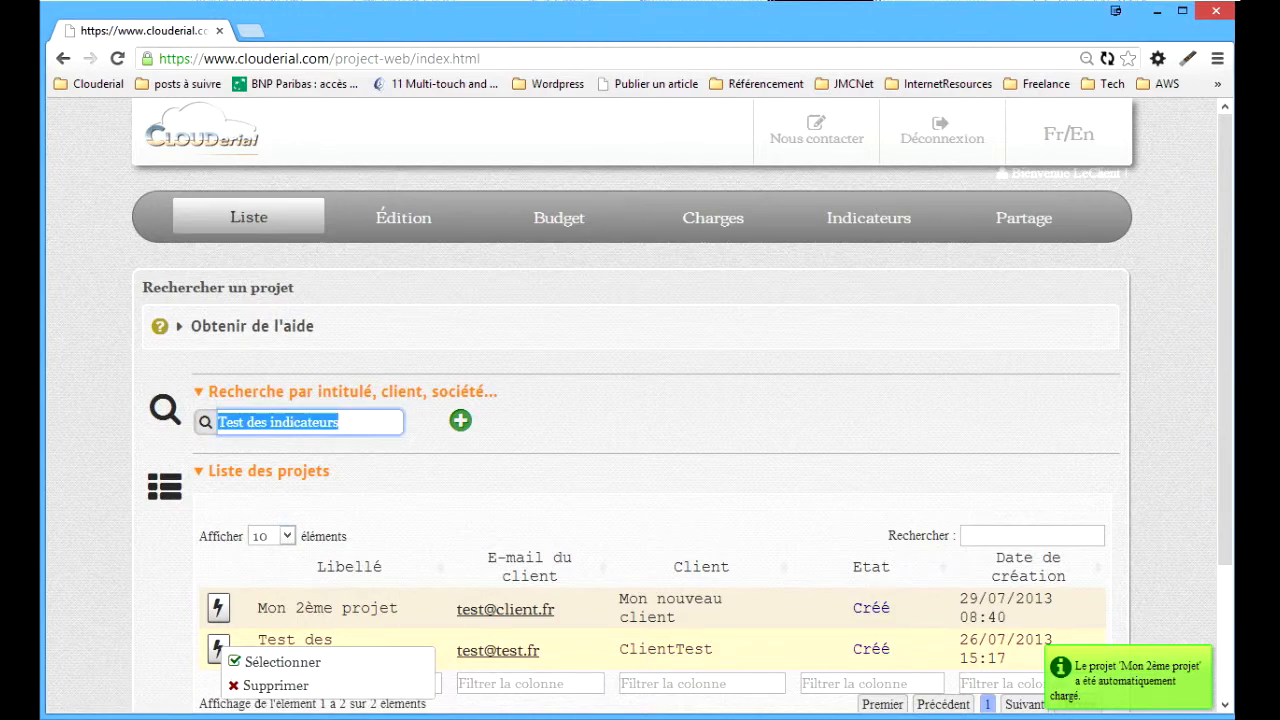
type("pro")
type("jhet")
key("BackSpace")
key("BackSpace")
key("BackSpace")
type("et")
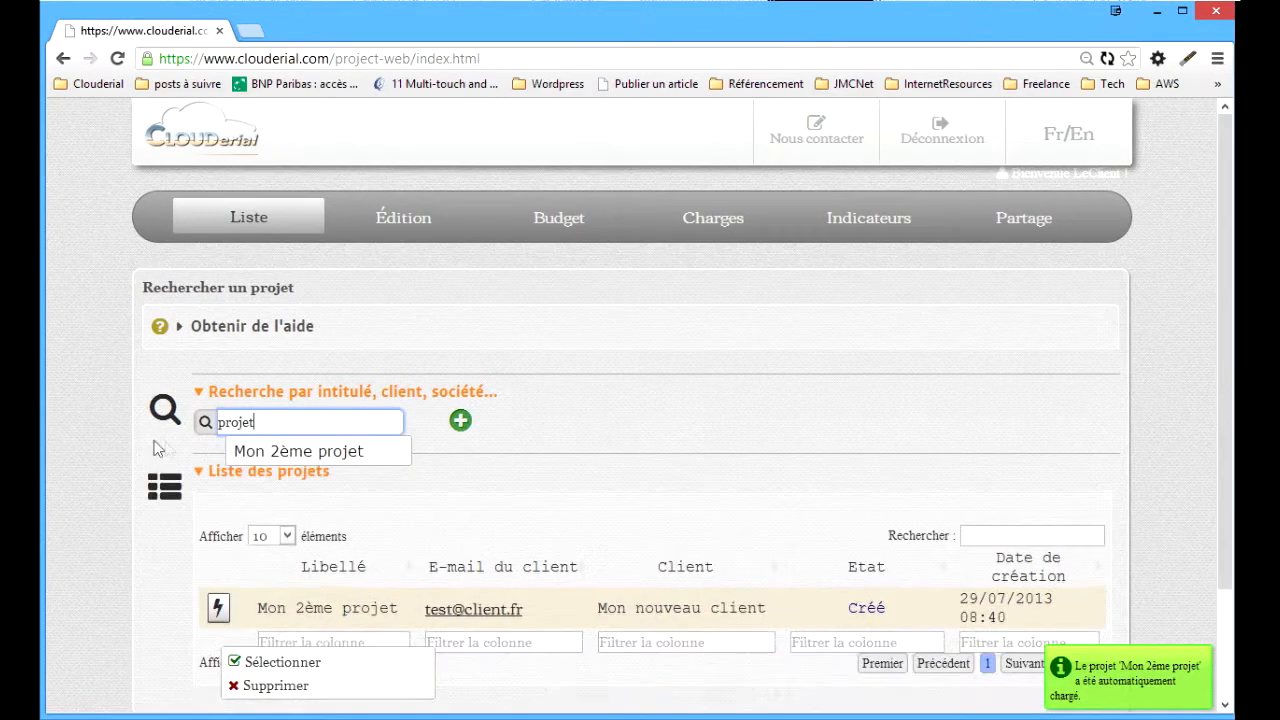
left_click(327, 455)
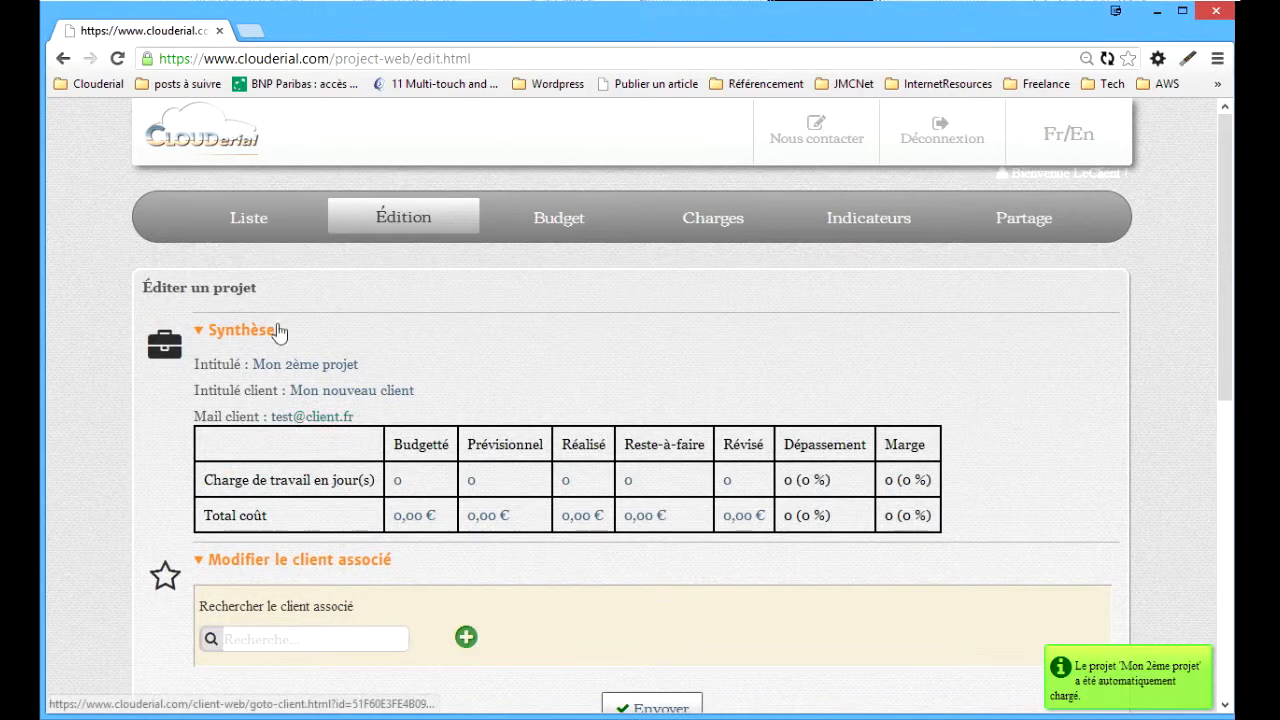
Step: Return to the project list, search it for "client" and open the suggested "Mon 2ème projet" for editing
left_click(238, 227)
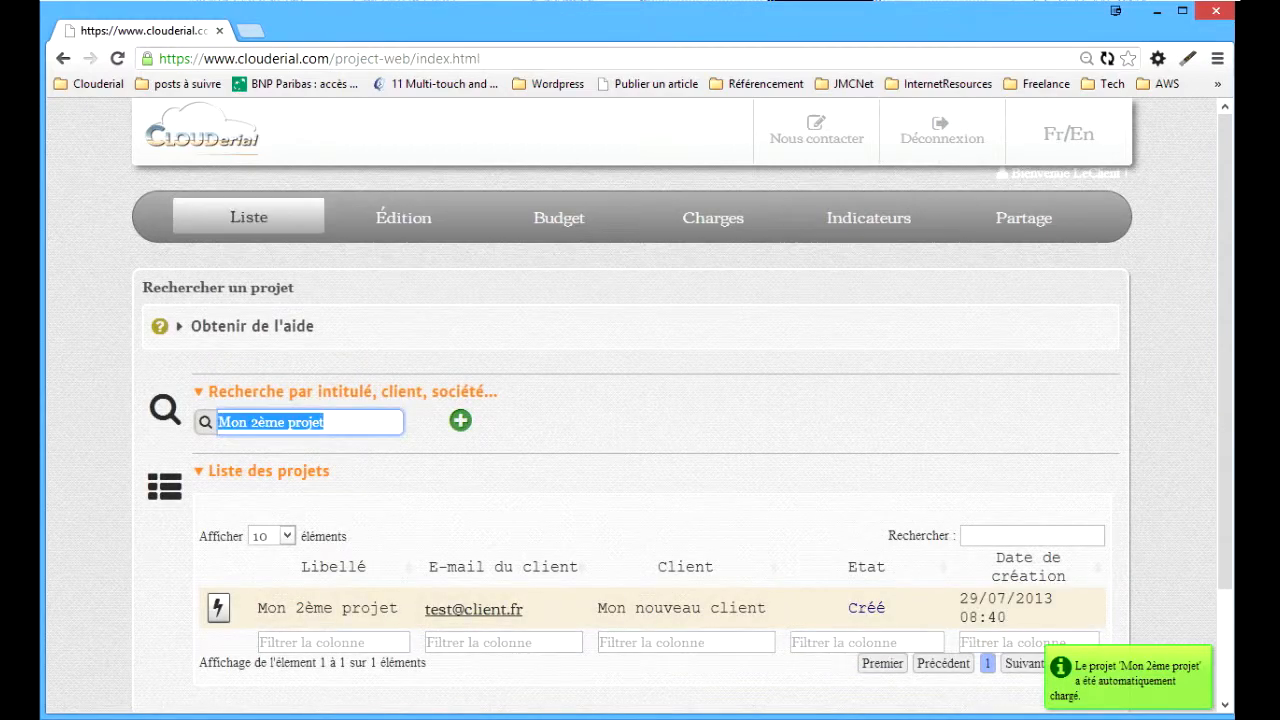
key("BackSpace")
type("client")
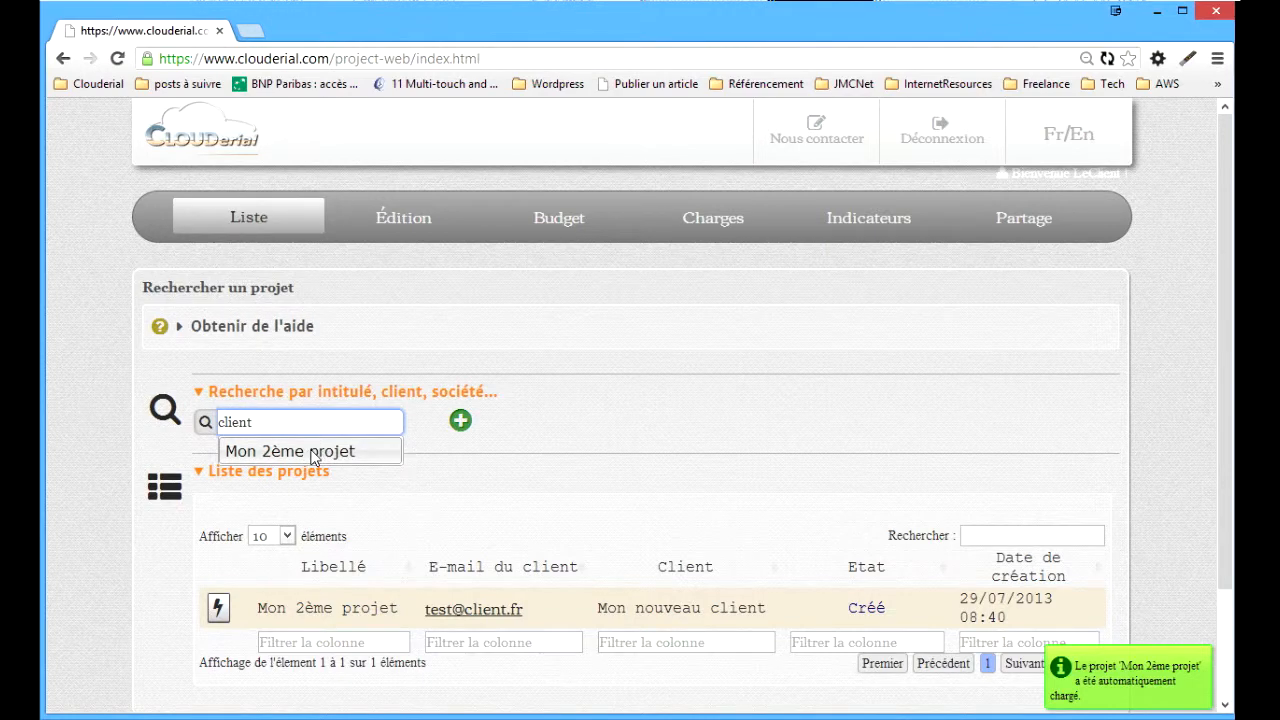
left_click(313, 452)
left_click(420, 217)
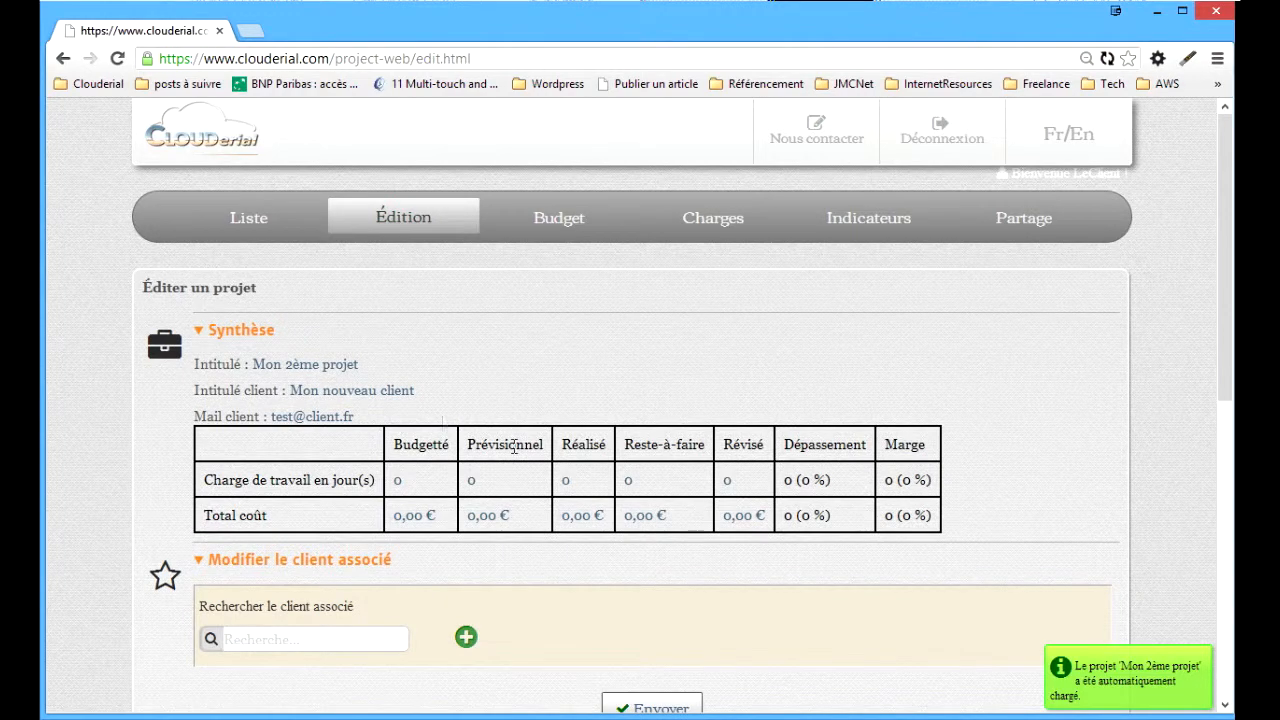
Step: Return to the project list and search it for "nouveau" and for "client", closing the suggestions without choosing one
left_click(257, 220)
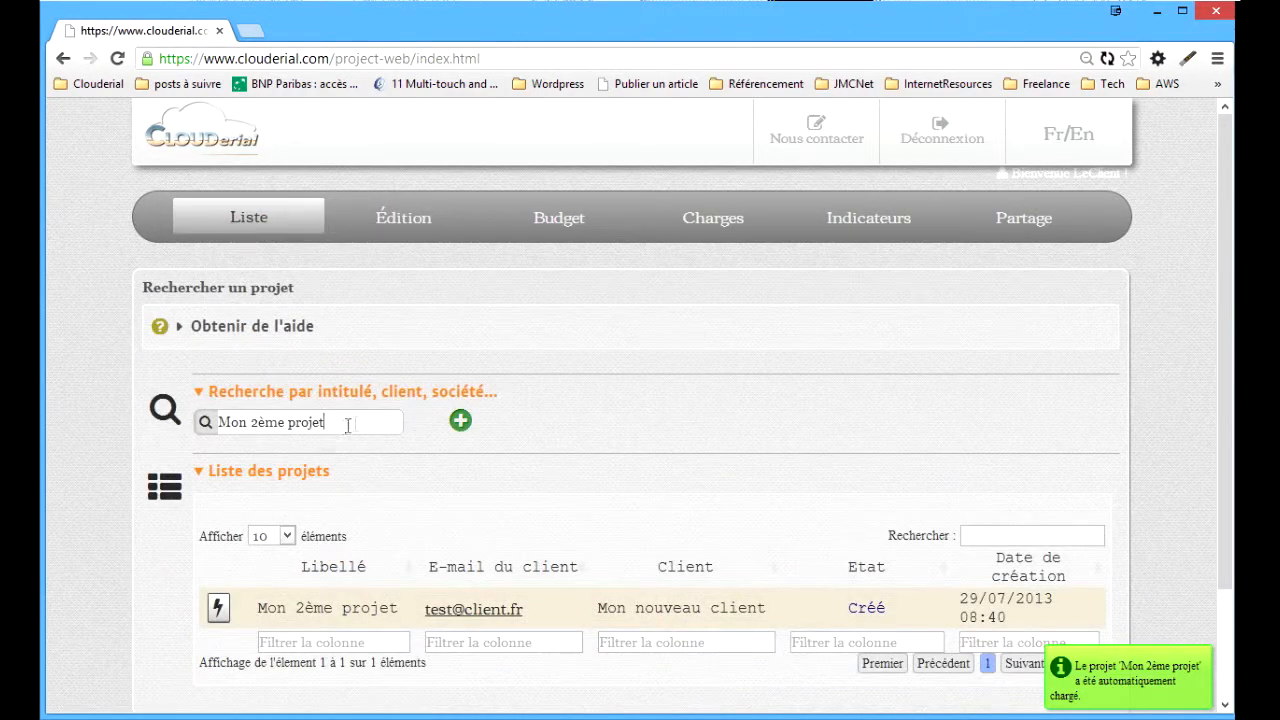
triple_click(355, 423)
type("nouveau")
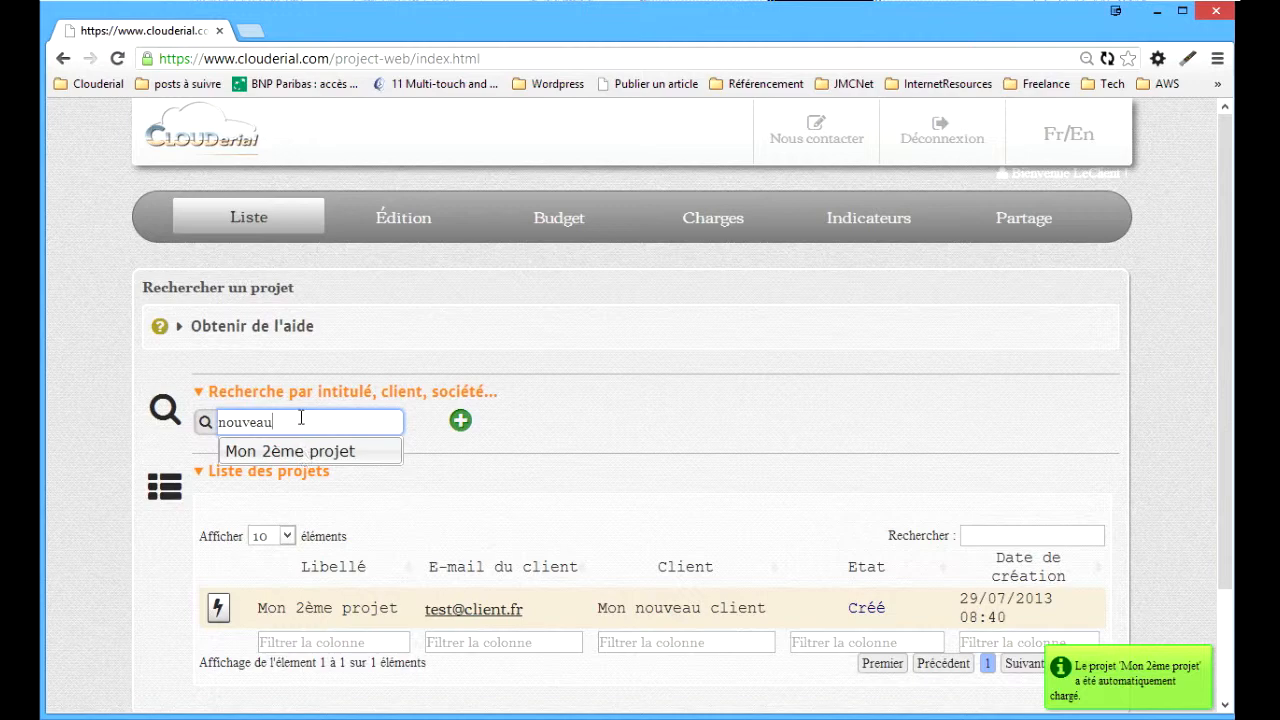
key("ctrl+a")
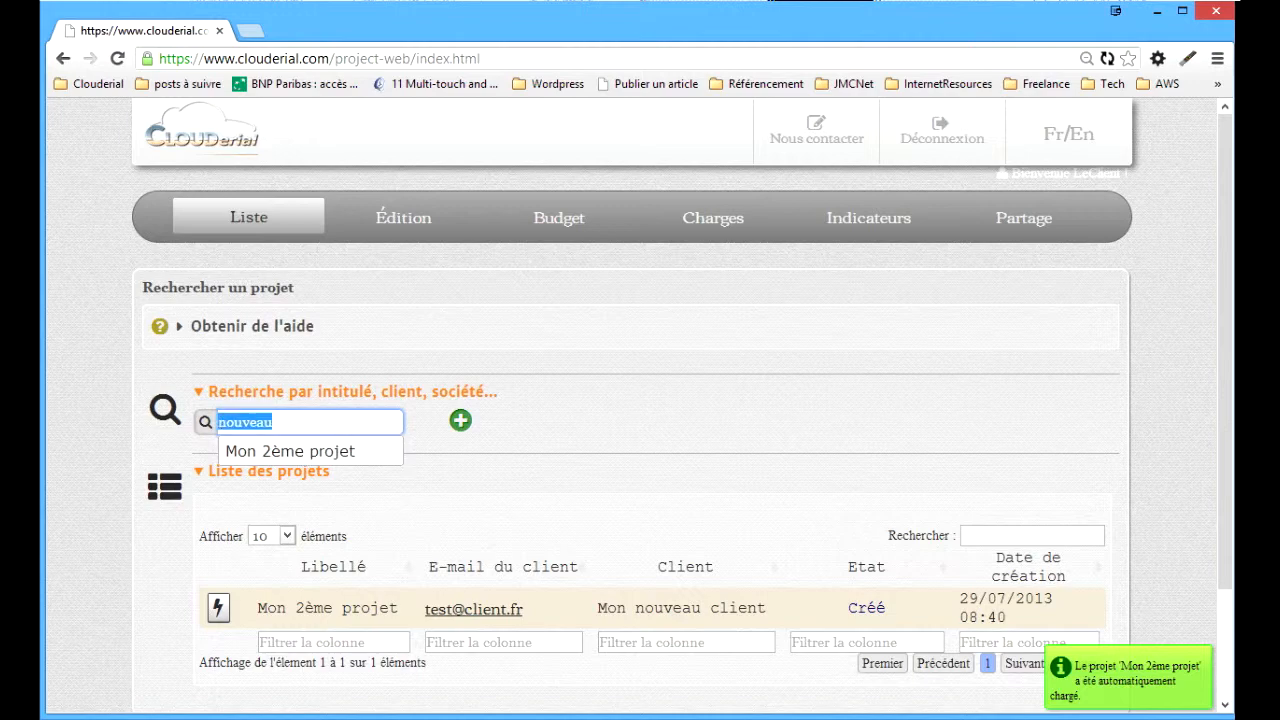
type("client")
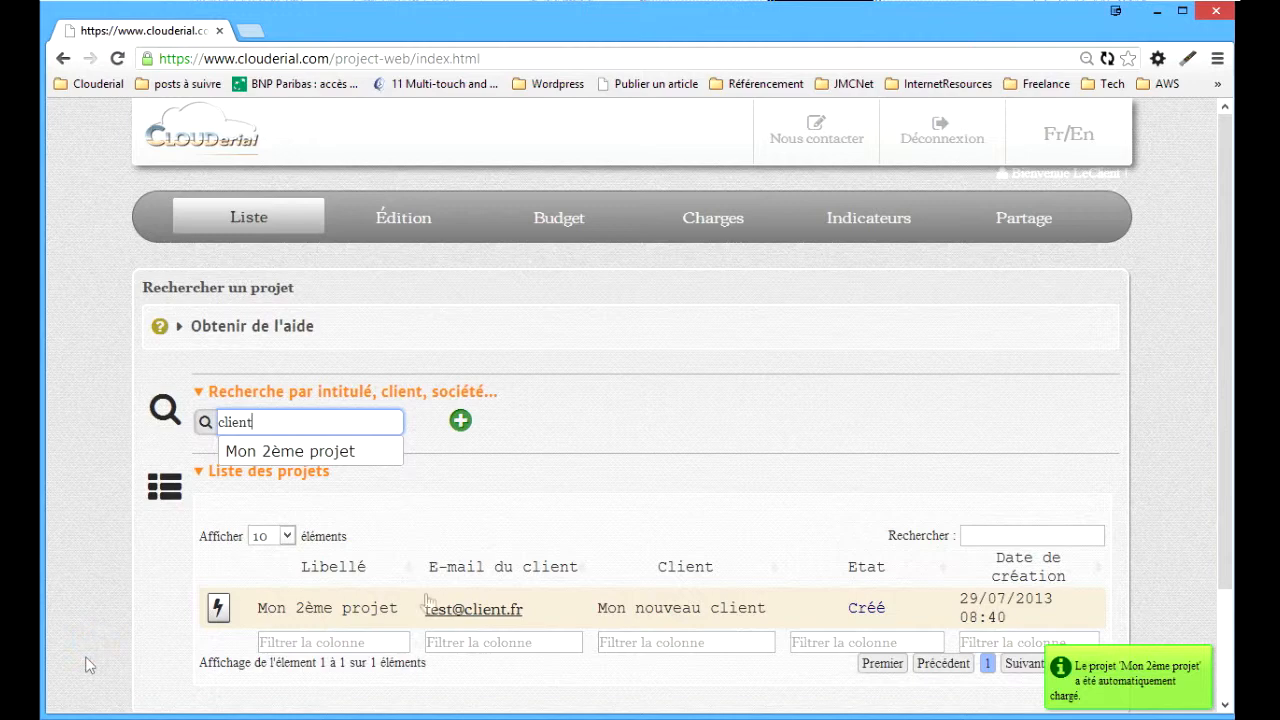
left_click(656, 409)
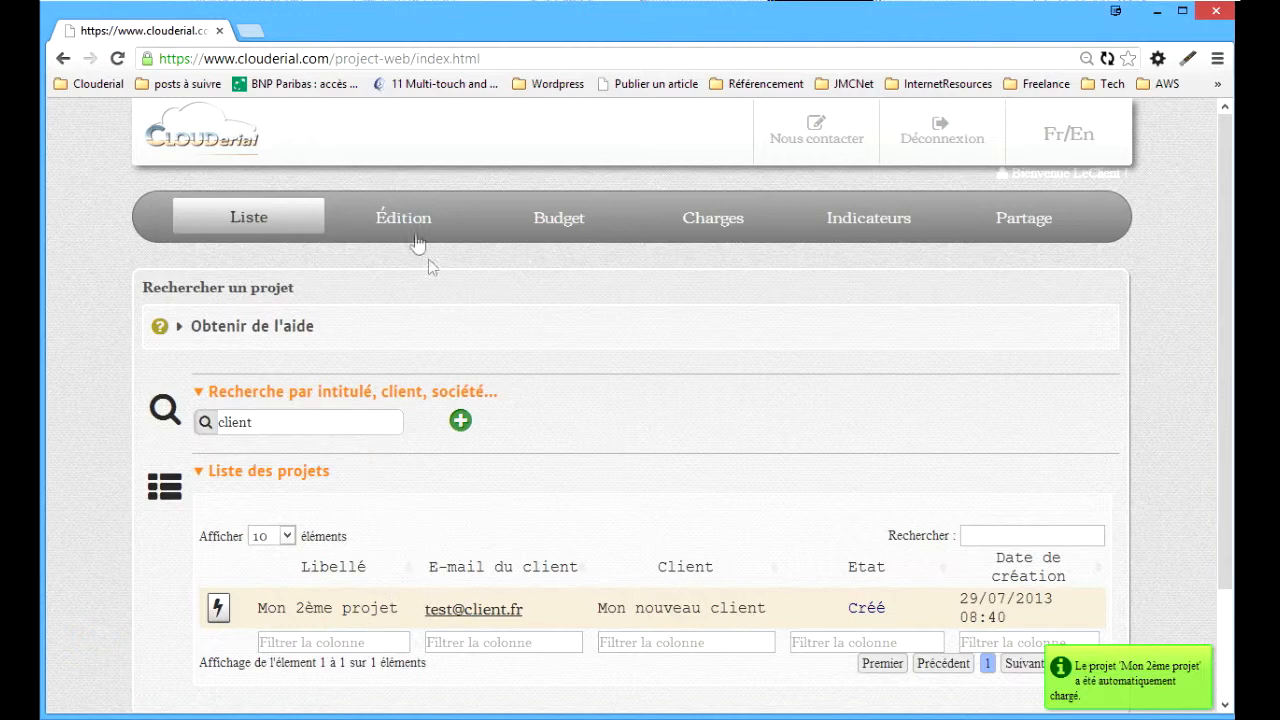
Step: Open "Mon 2ème projet" for editing and set its charge calculation to the time unit Heure with a unit cost of 50
left_click(218, 607)
left_click(240, 616)
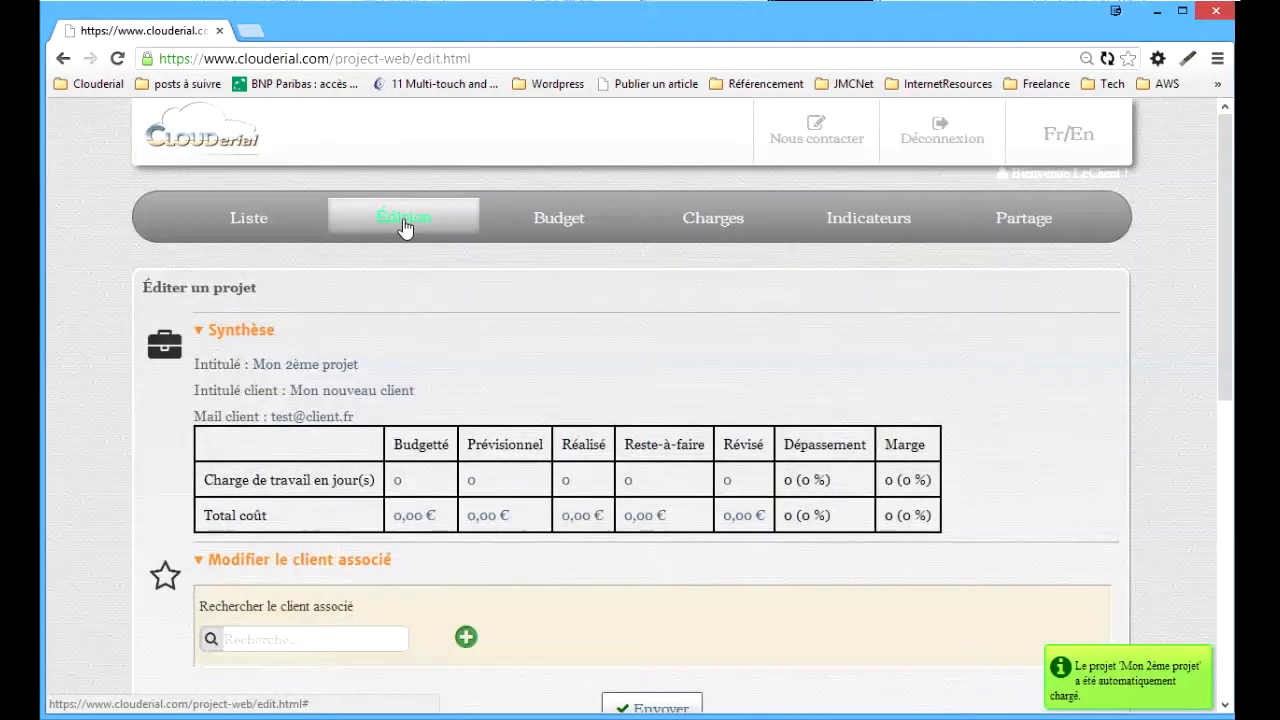
scroll(622, 449, "down", 6)
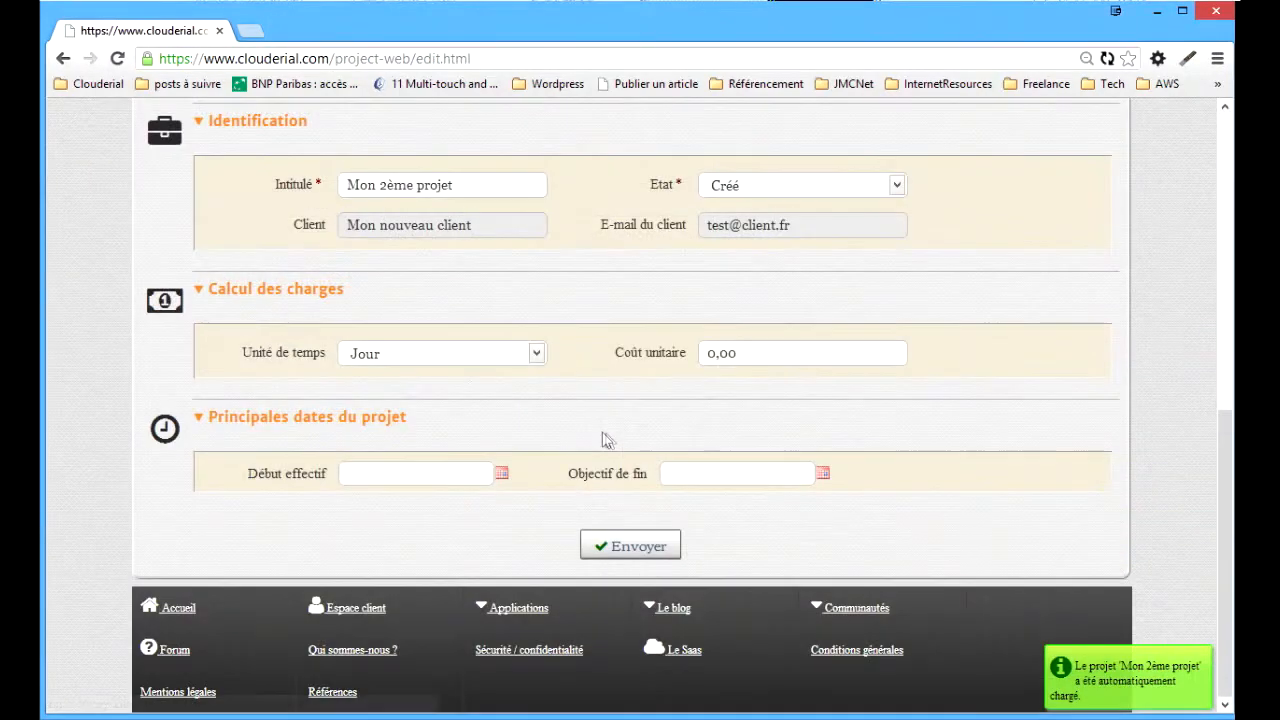
left_click(443, 357)
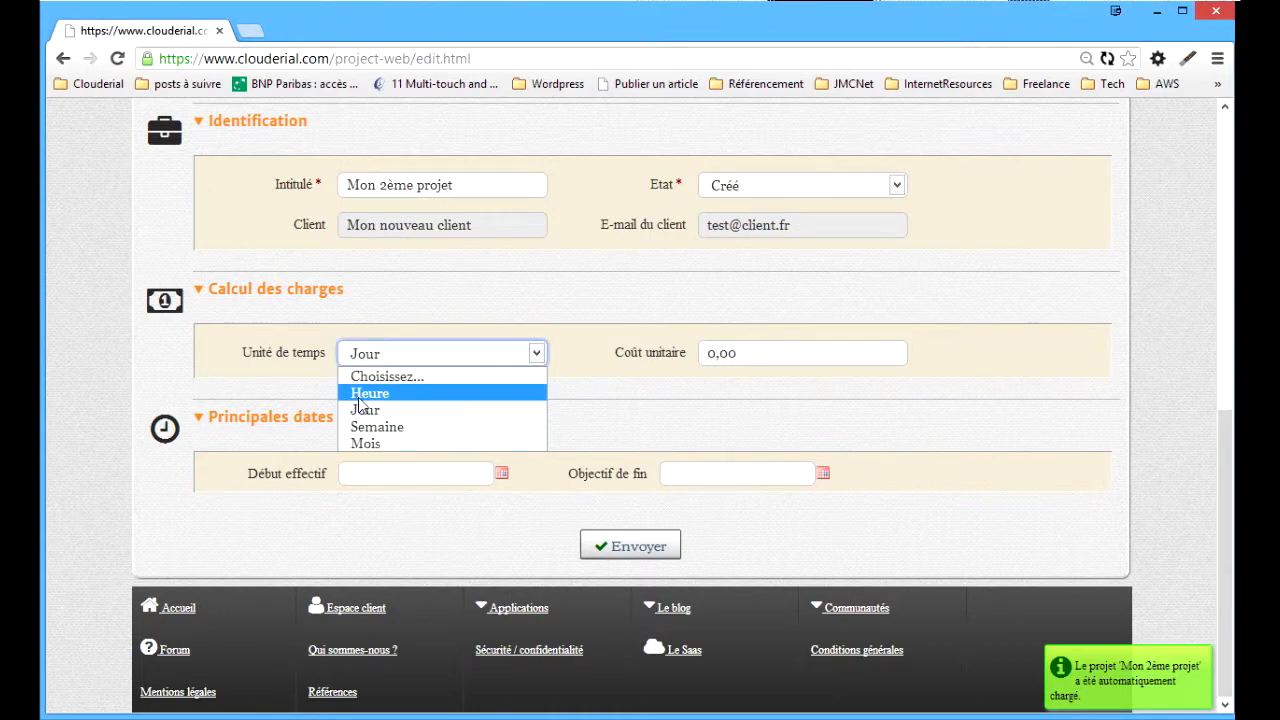
left_click(358, 394)
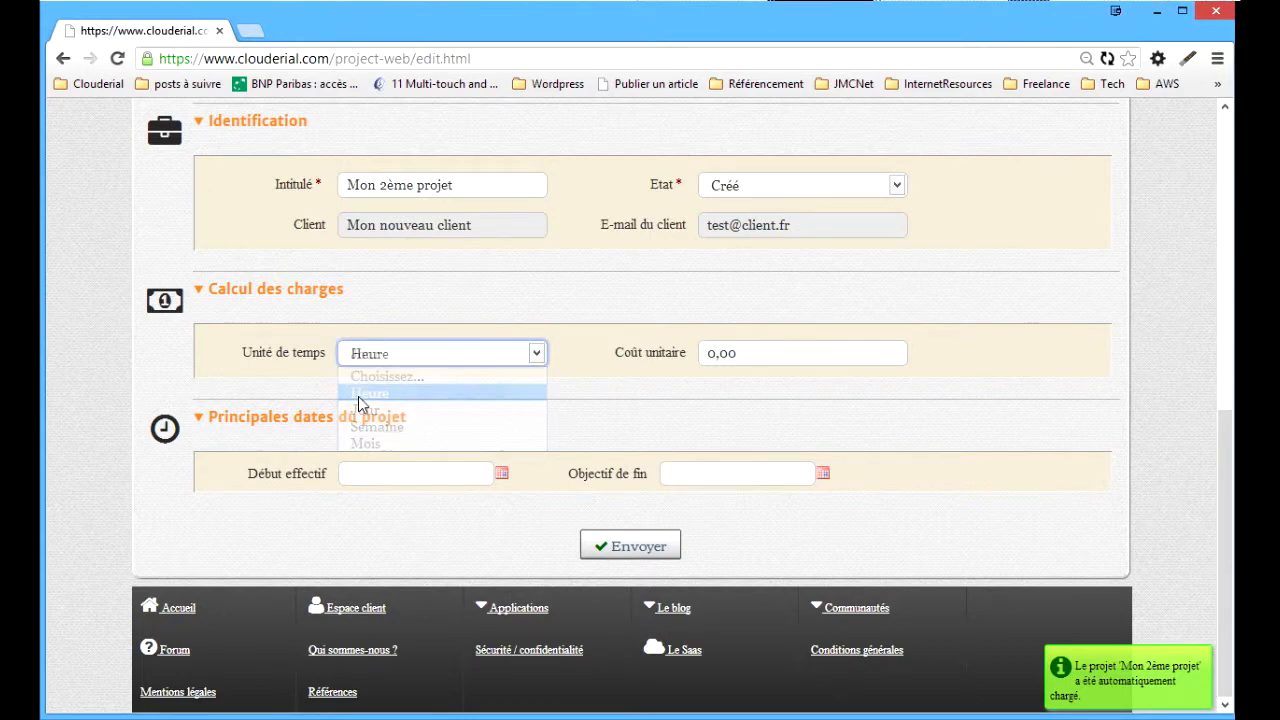
left_click(812, 363)
type("50")
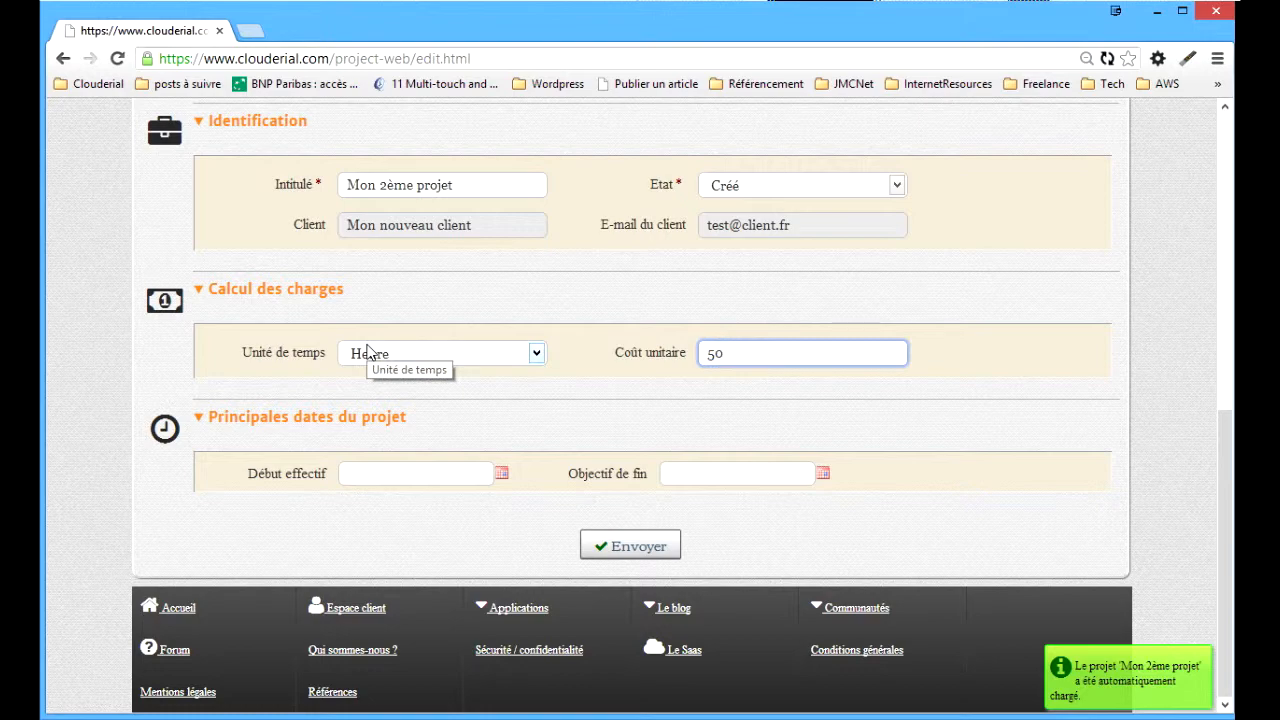
Step: Set the project's actual start to 01/08/2013 and its target end to 31/08/2013, and submit the changes
left_click(398, 462)
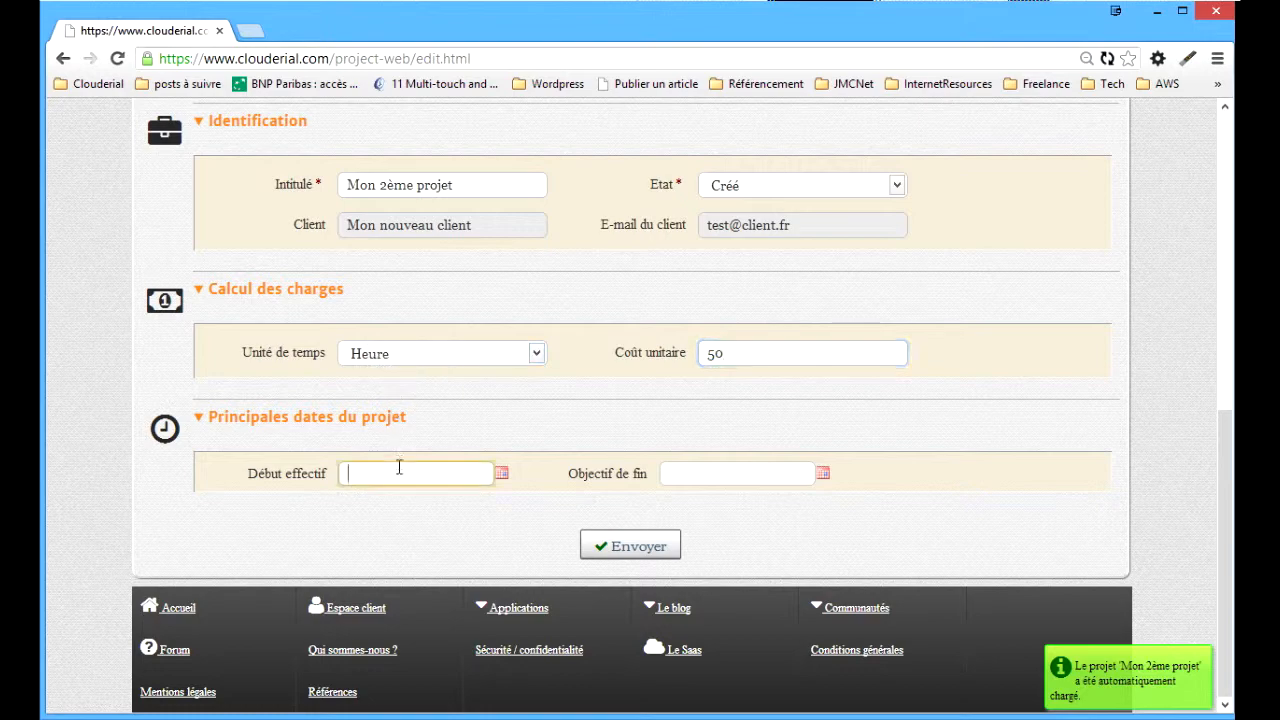
left_click(499, 477)
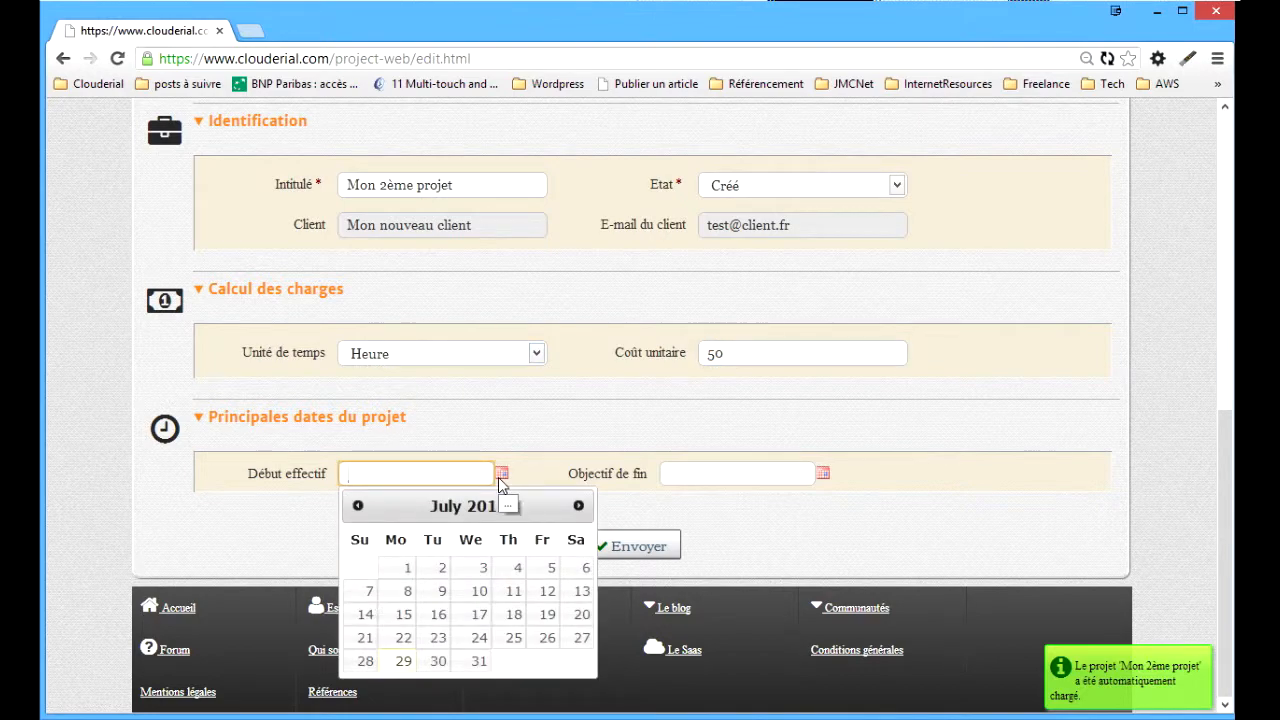
left_click(577, 506)
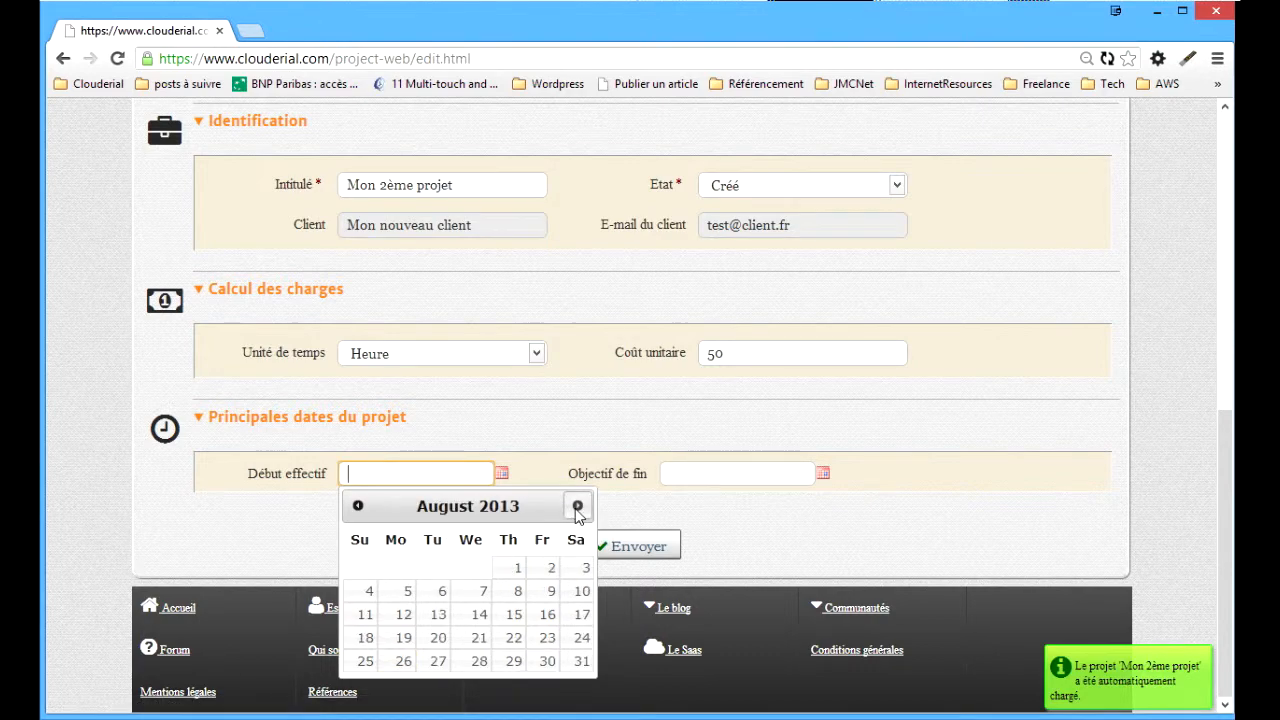
left_click(513, 567)
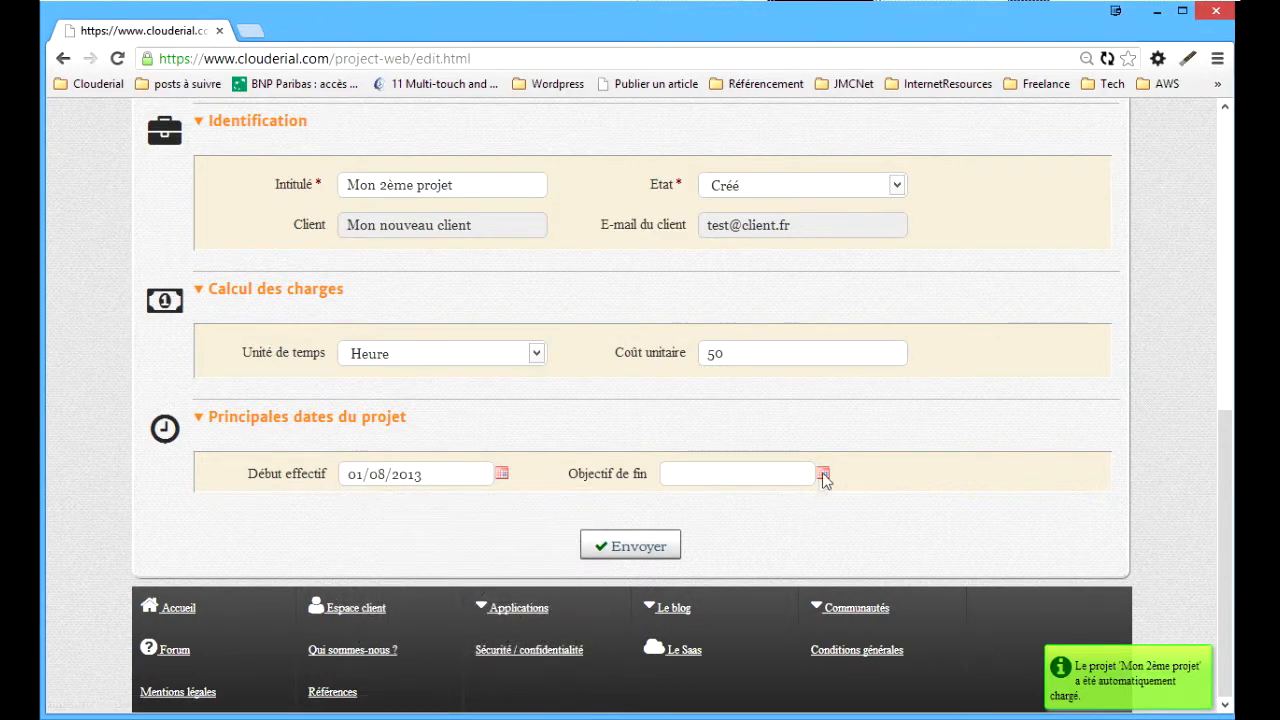
left_click(822, 473)
left_click(899, 507)
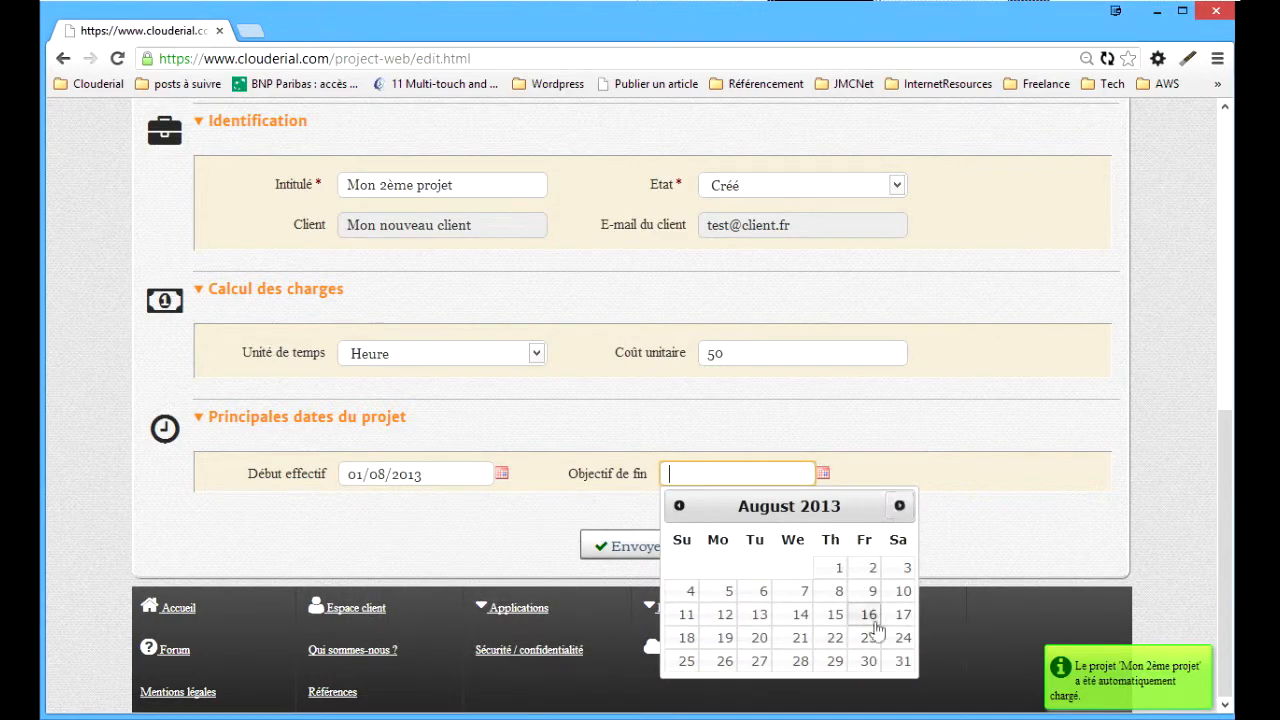
left_click(903, 661)
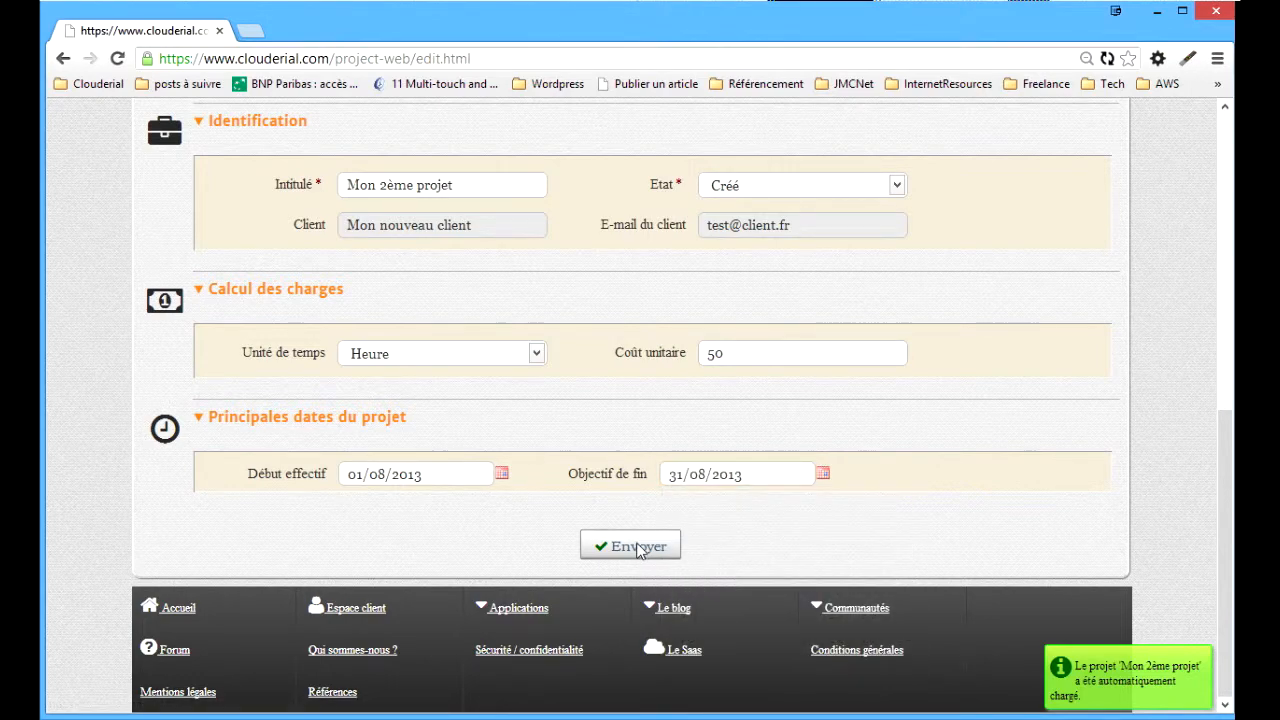
left_click(638, 548)
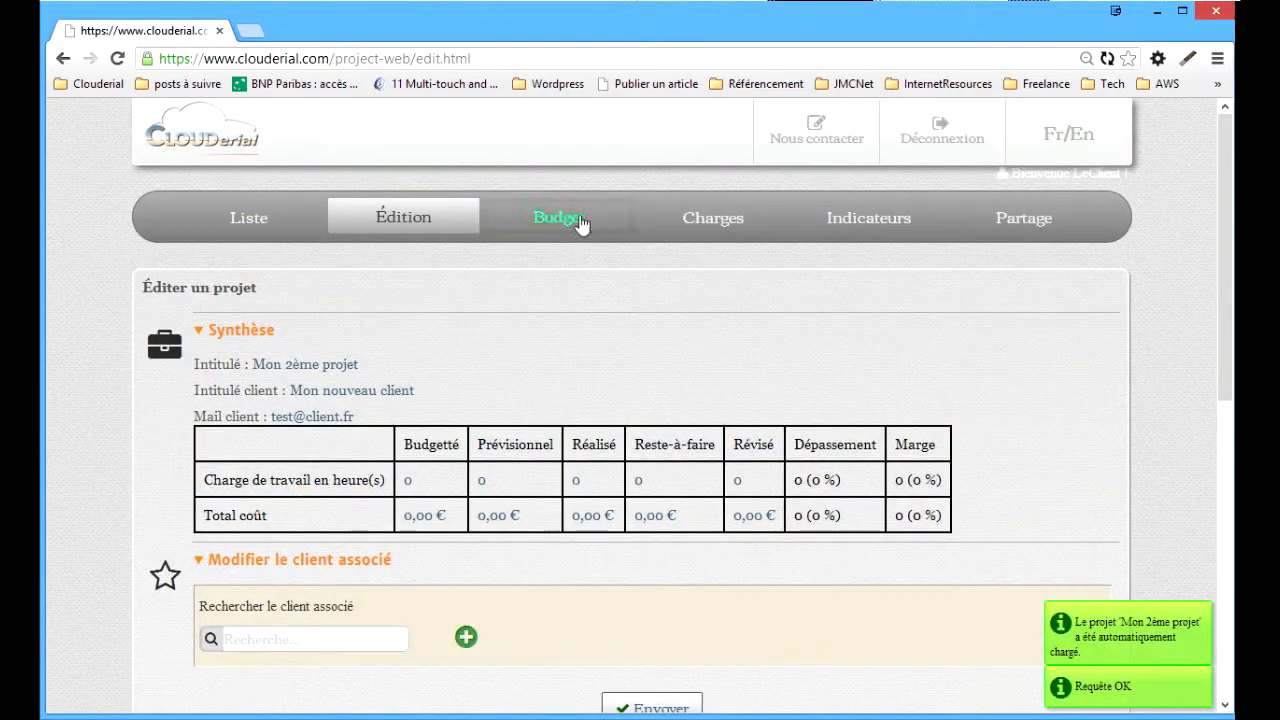
Step: Open the budget management page of "Mon 2ème projet"
left_click(581, 222)
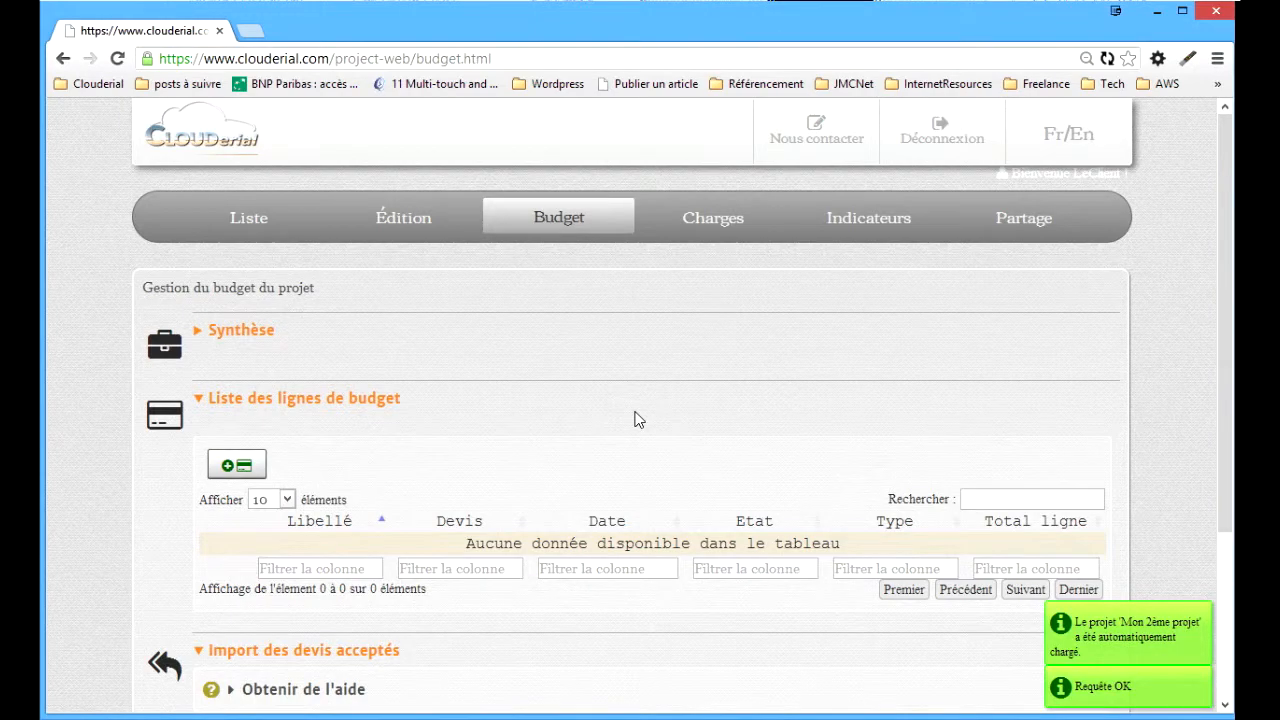
Step: Start a new budget line for the project, labelled "Installation 3 PC", with the state Créé
scroll(637, 418, "down", 3)
scroll(637, 418, "up", 3)
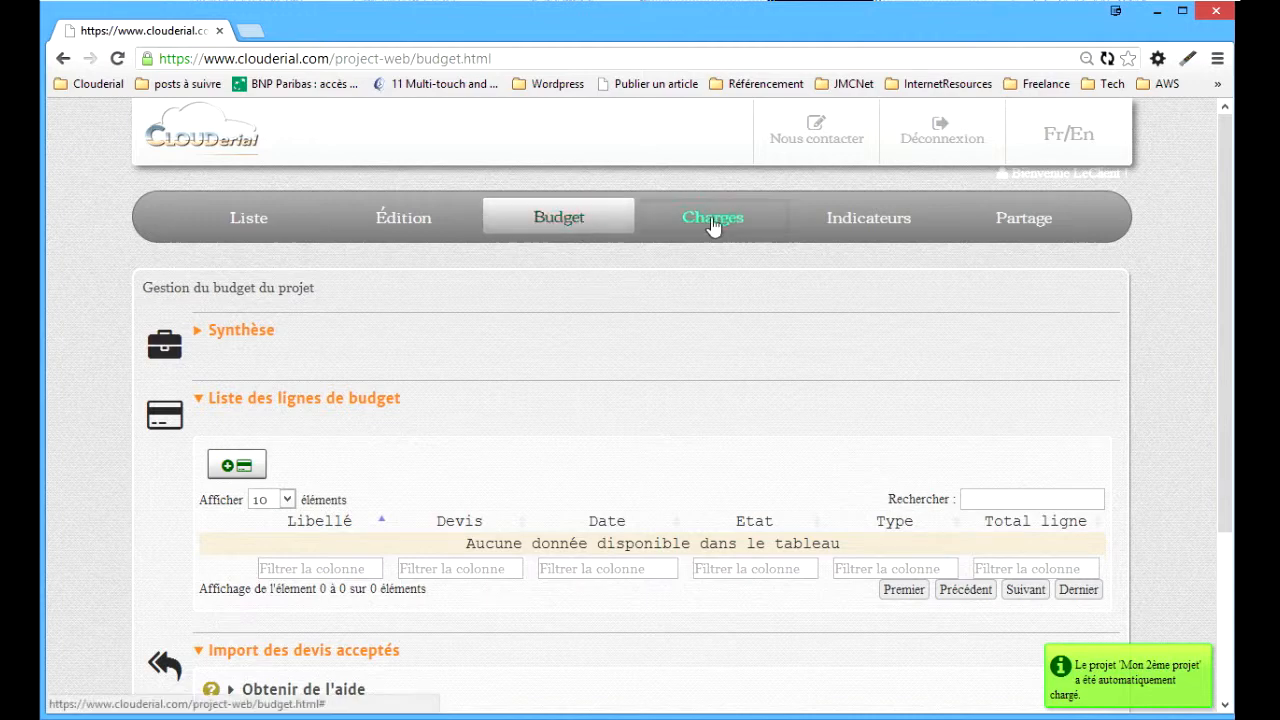
left_click(569, 238)
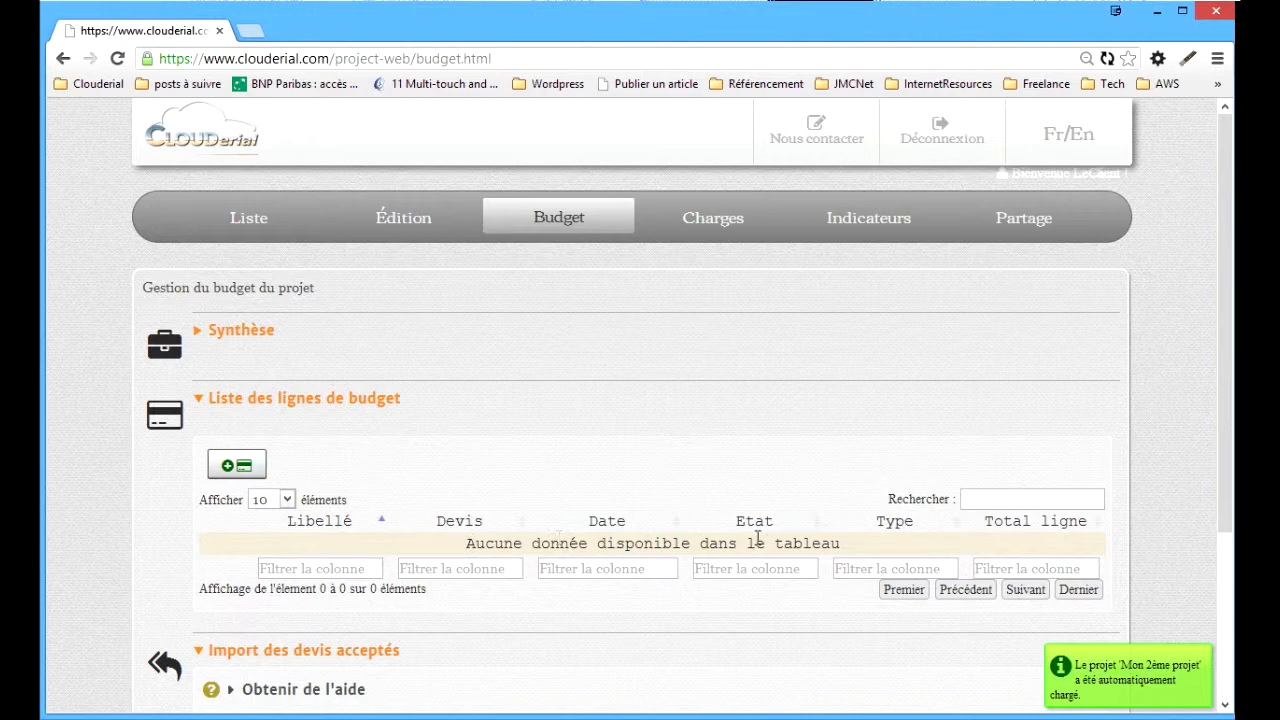
left_click(240, 465)
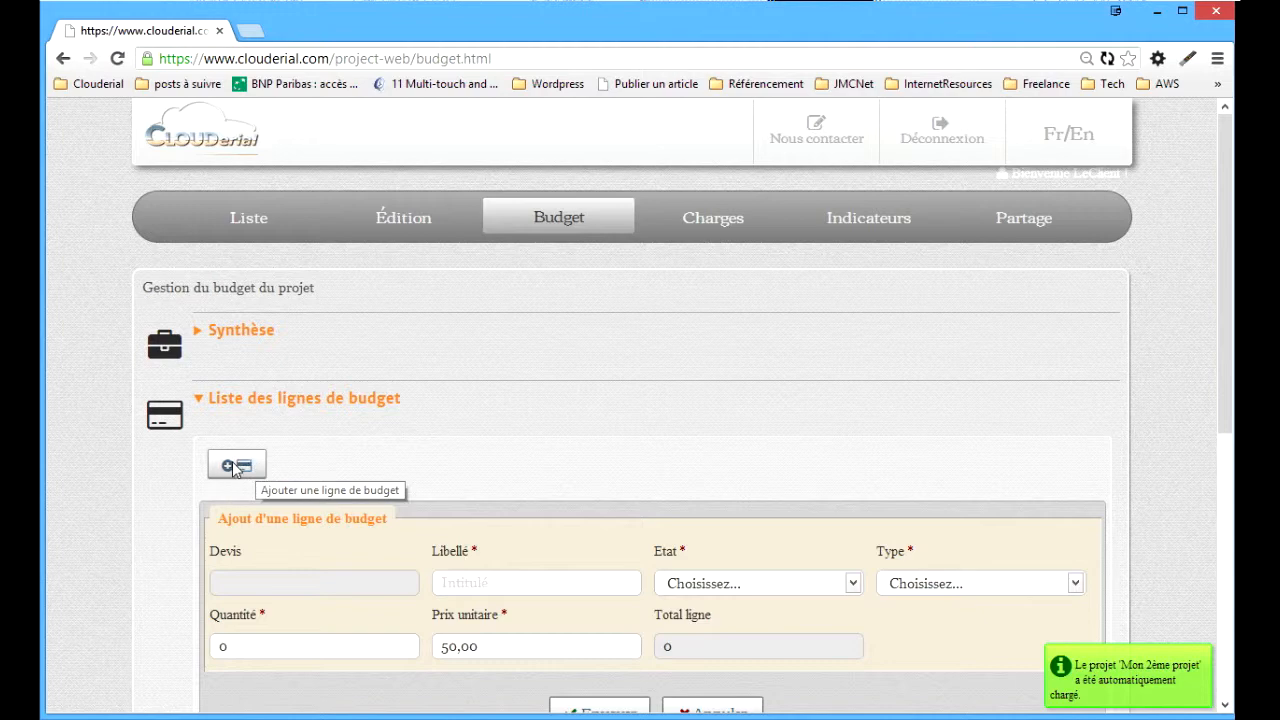
left_click(551, 581)
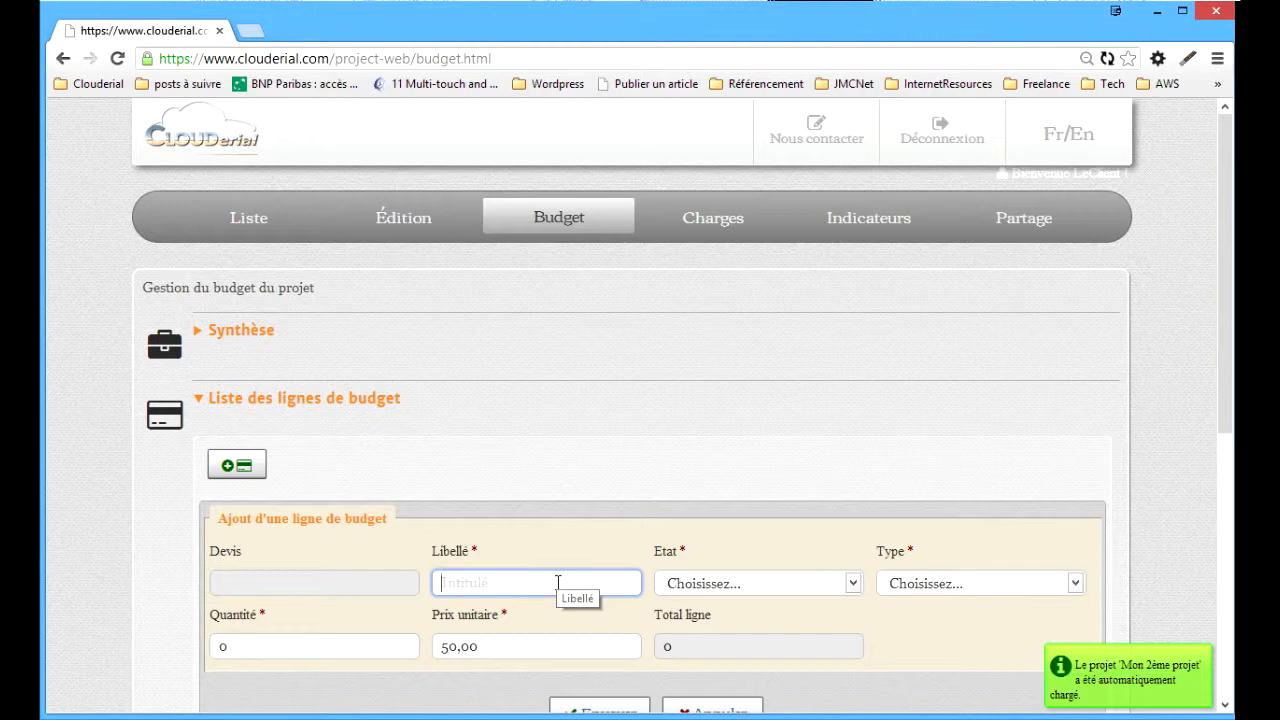
type("Installation 3 PC")
key("Tab")
key("Down")
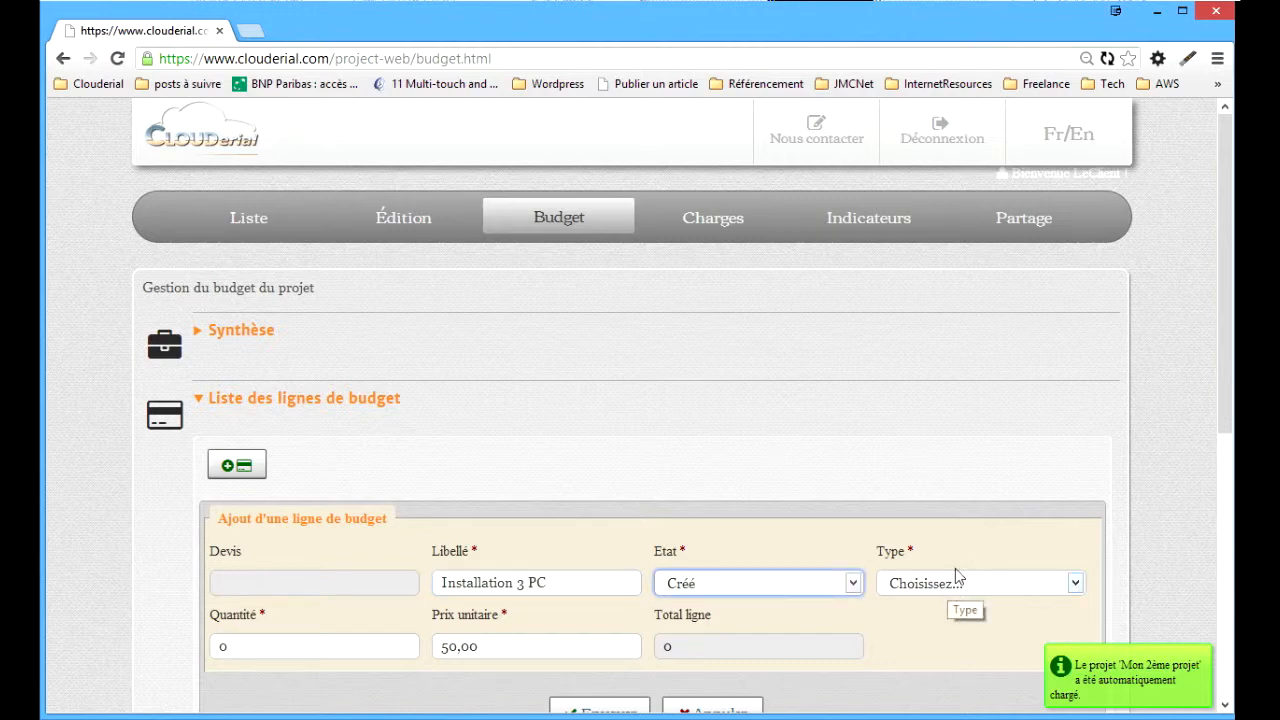
left_click(691, 590)
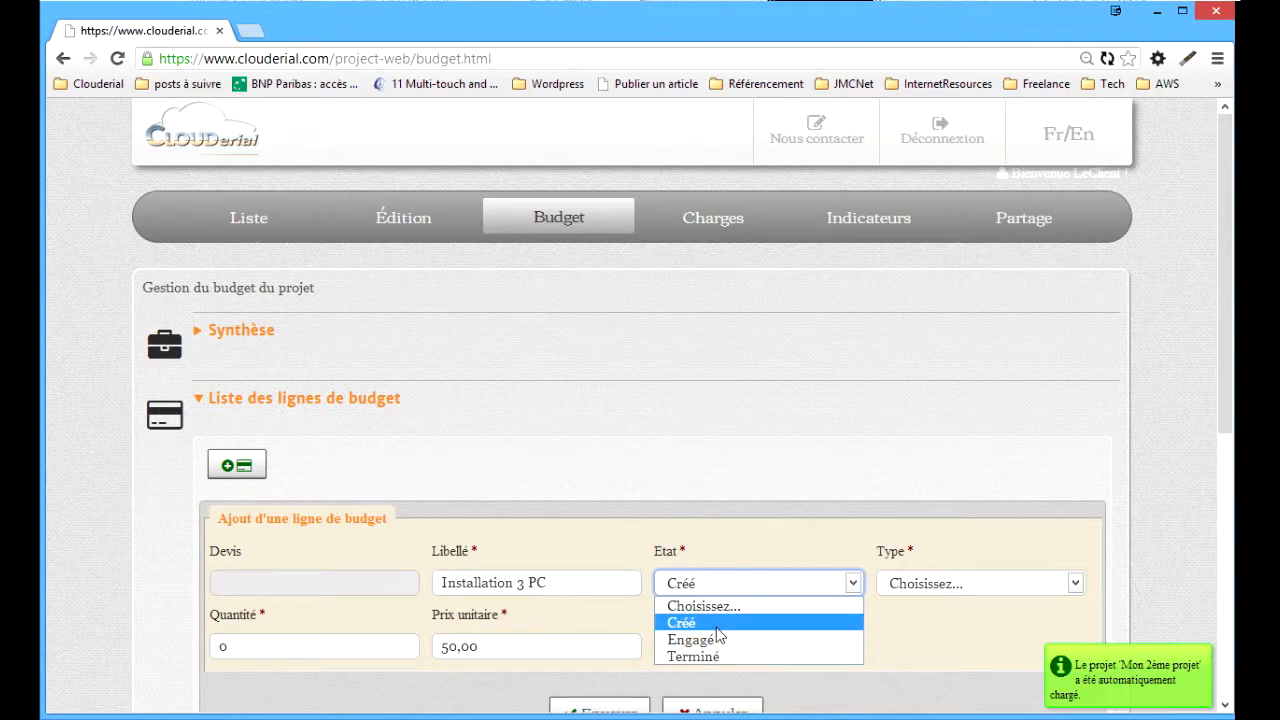
left_click(716, 627)
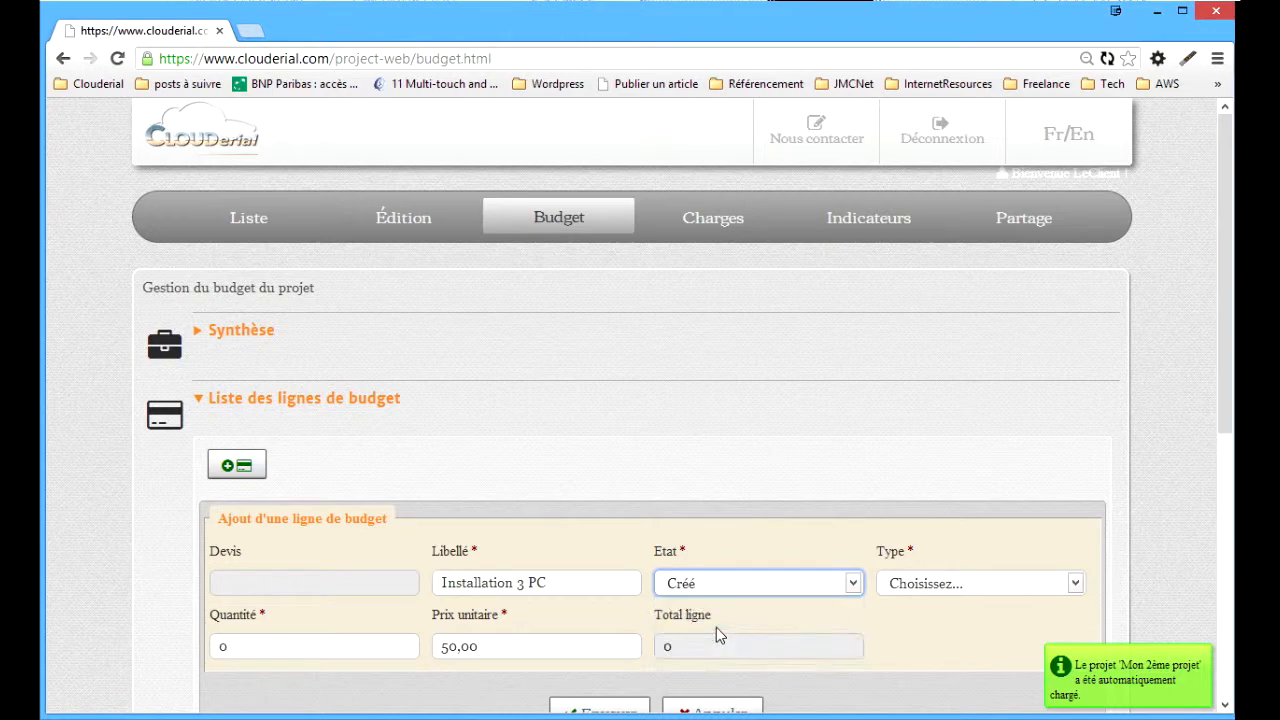
Step: Set the "Installation 3 PC" budget line's type to Horaire and its quantity to 15
left_click(909, 588)
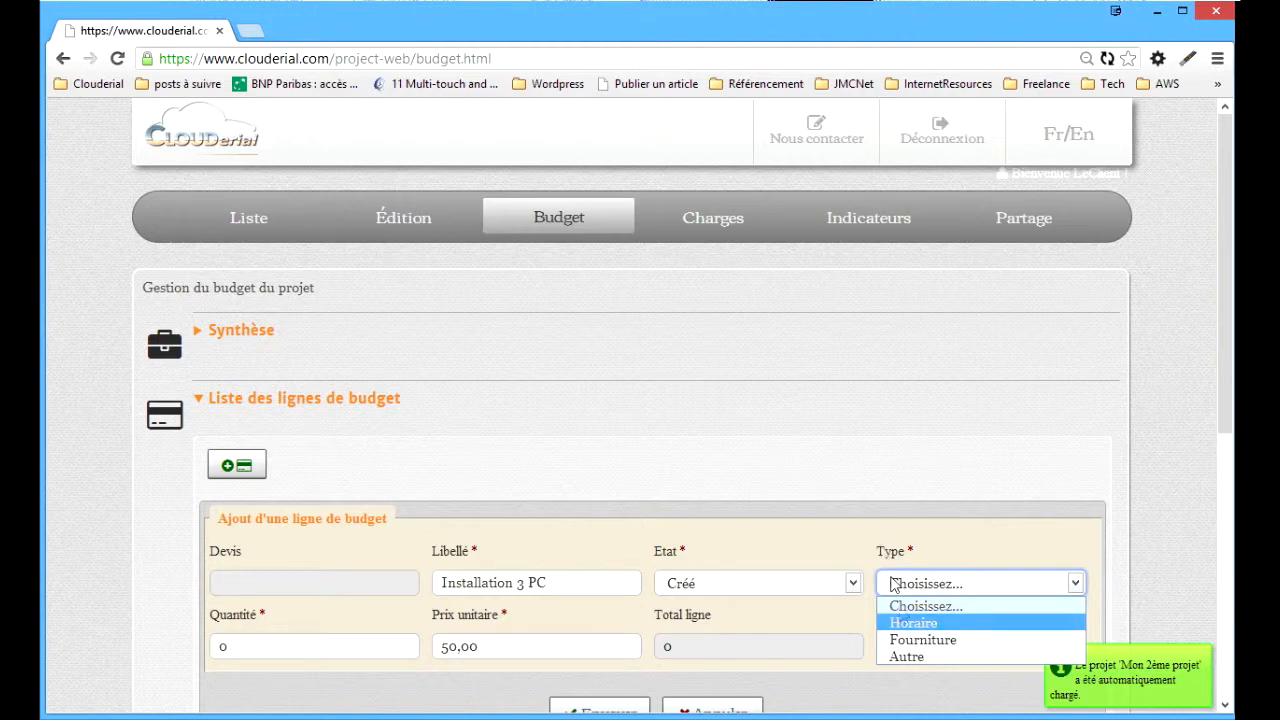
left_click(935, 630)
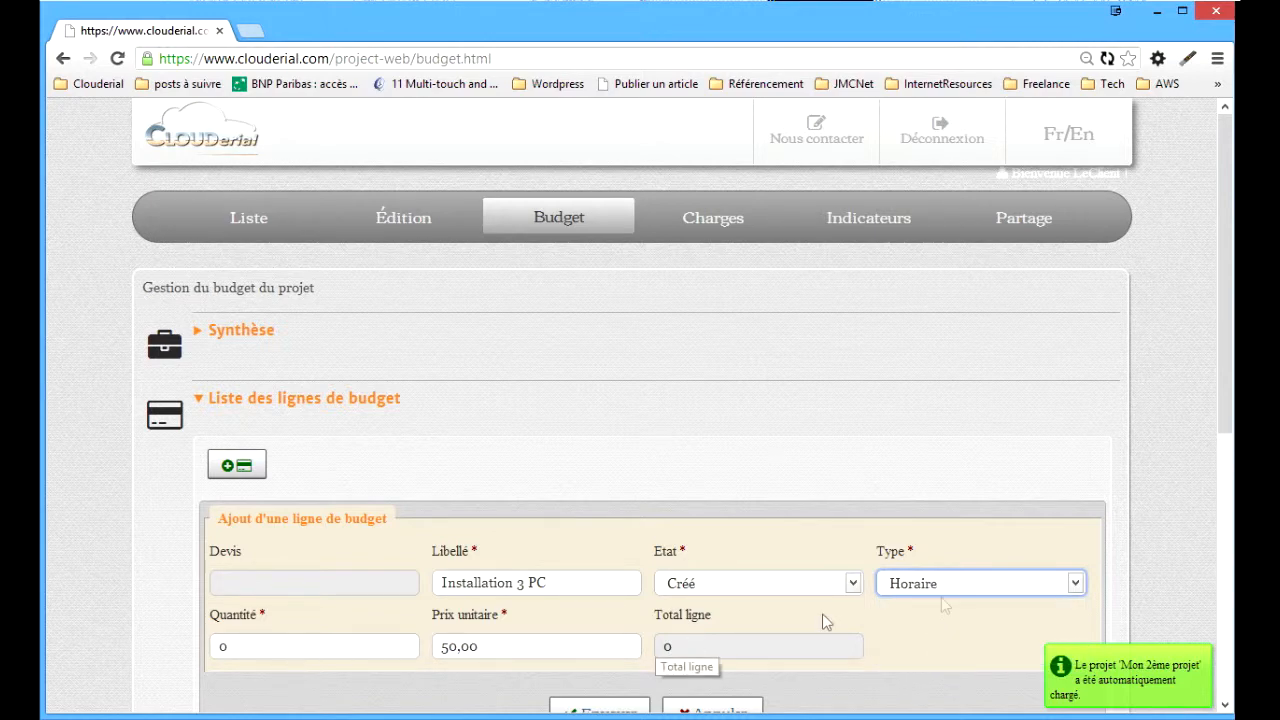
double_click(314, 646)
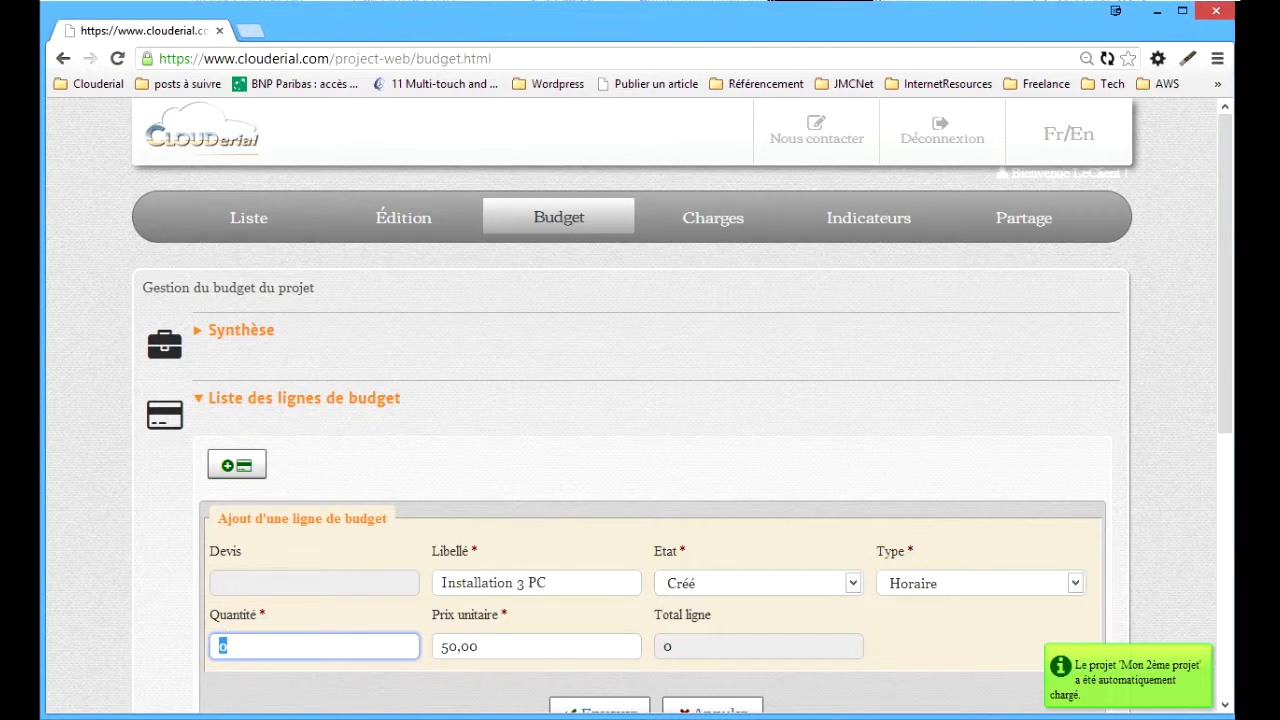
type("15")
left_click(493, 645)
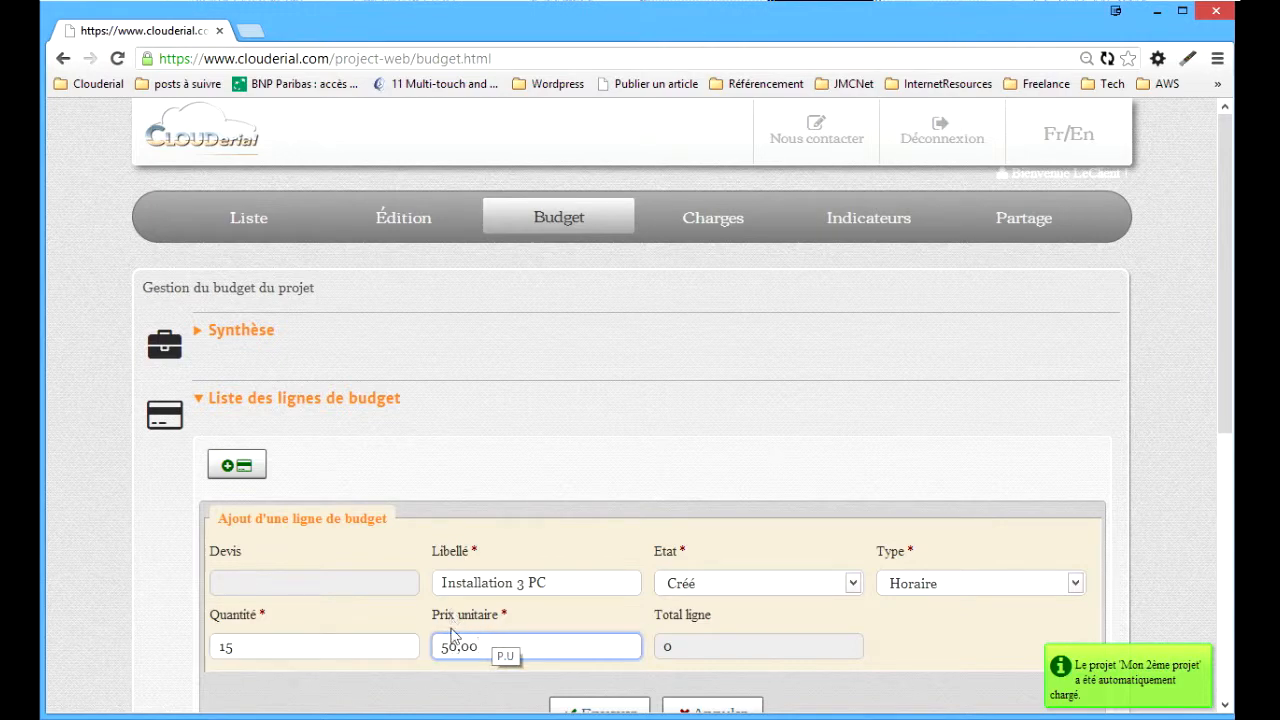
Step: Check the charge calculation's time unit and unit cost on the project's edit page, and return to the unfinished budget line
left_click(394, 226)
scroll(592, 524, "down", 6)
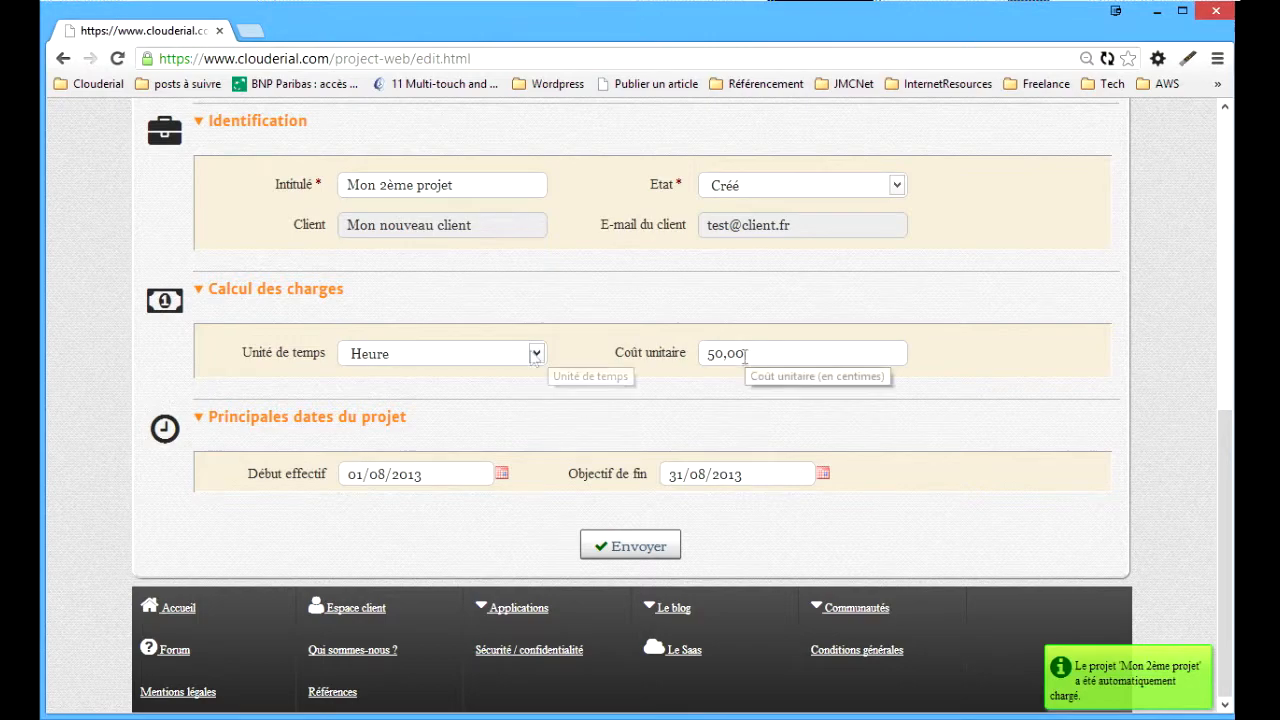
scroll(561, 401, "up", 6)
left_click(575, 222)
scroll(660, 477, "down", 4)
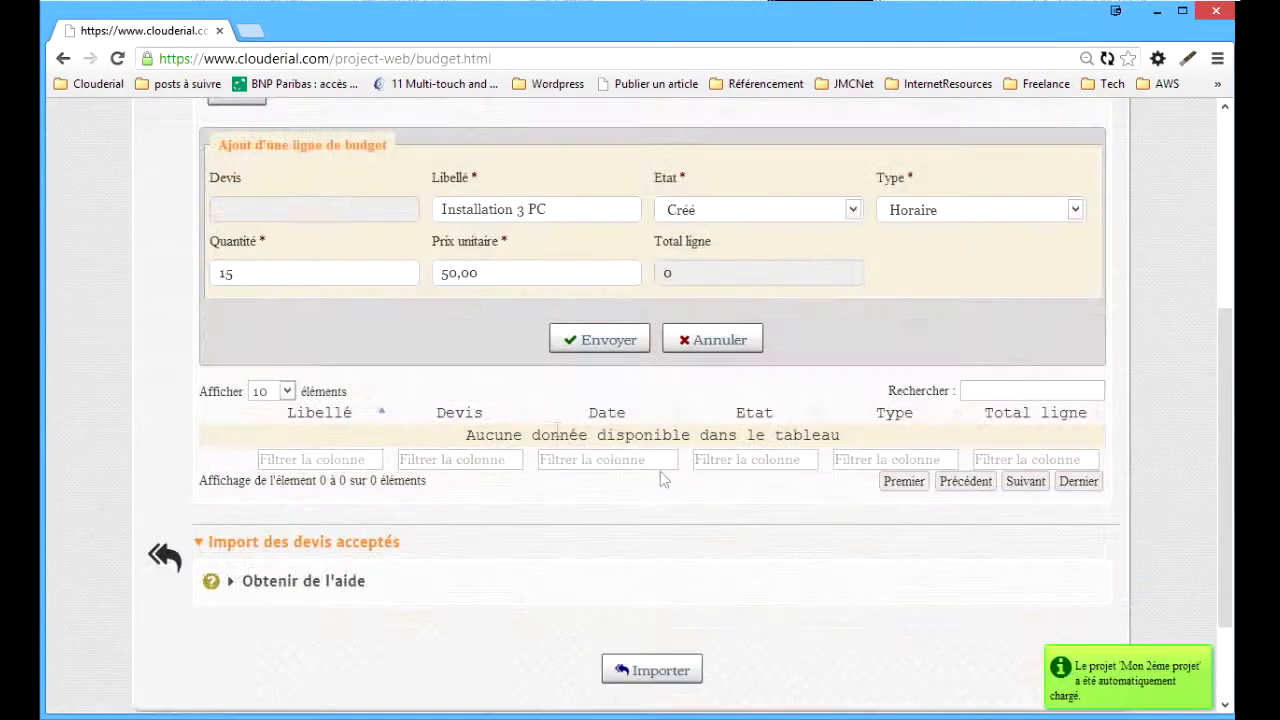
Step: Set the "Installation 3 PC" line's unit price to 60, submit it, and expand the budget's Synthèse section
left_click(478, 272)
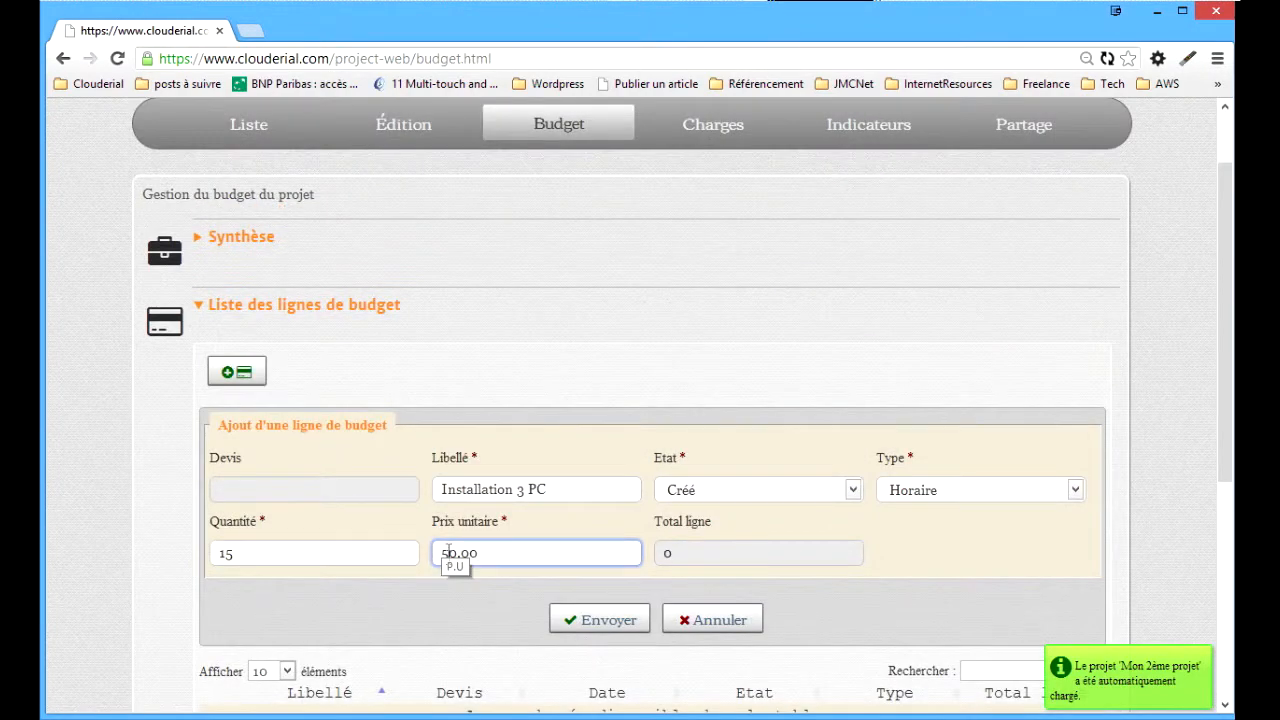
mouse_move(449, 563)
left_mouse_down()
mouse_move(403, 553)
mouse_move(449, 555)
left_mouse_up()
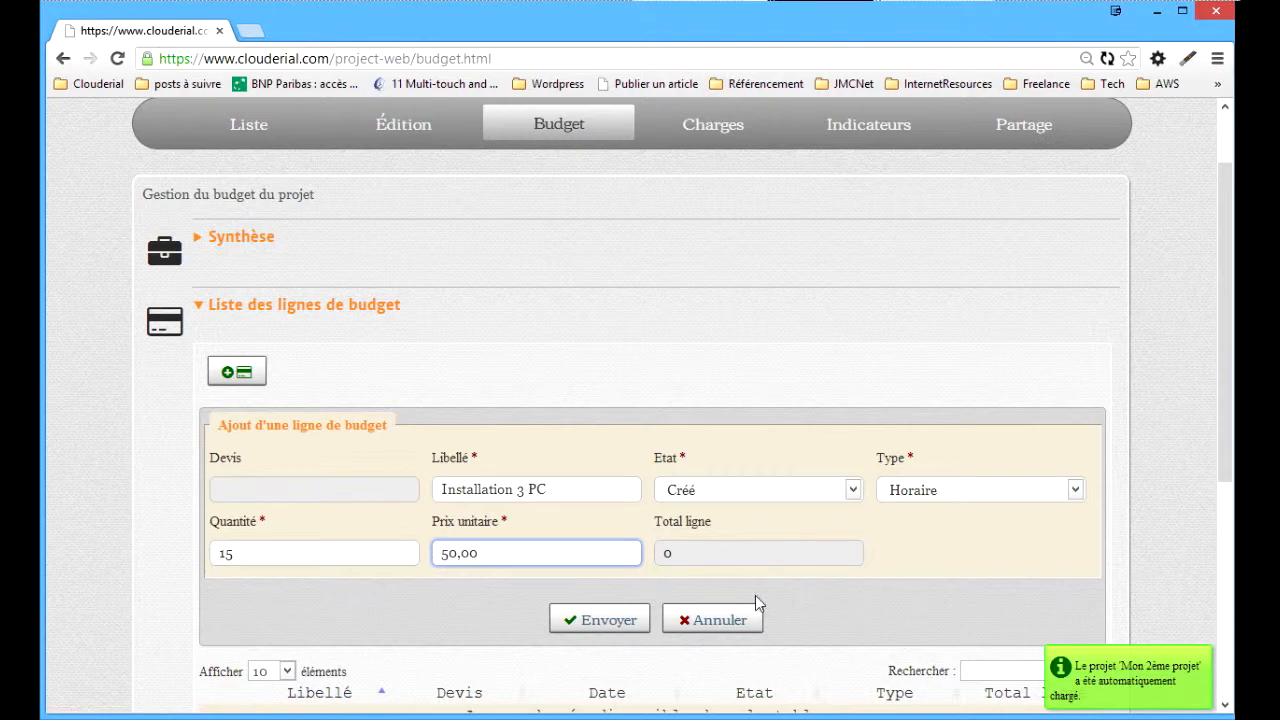
type("6")
left_click(609, 621)
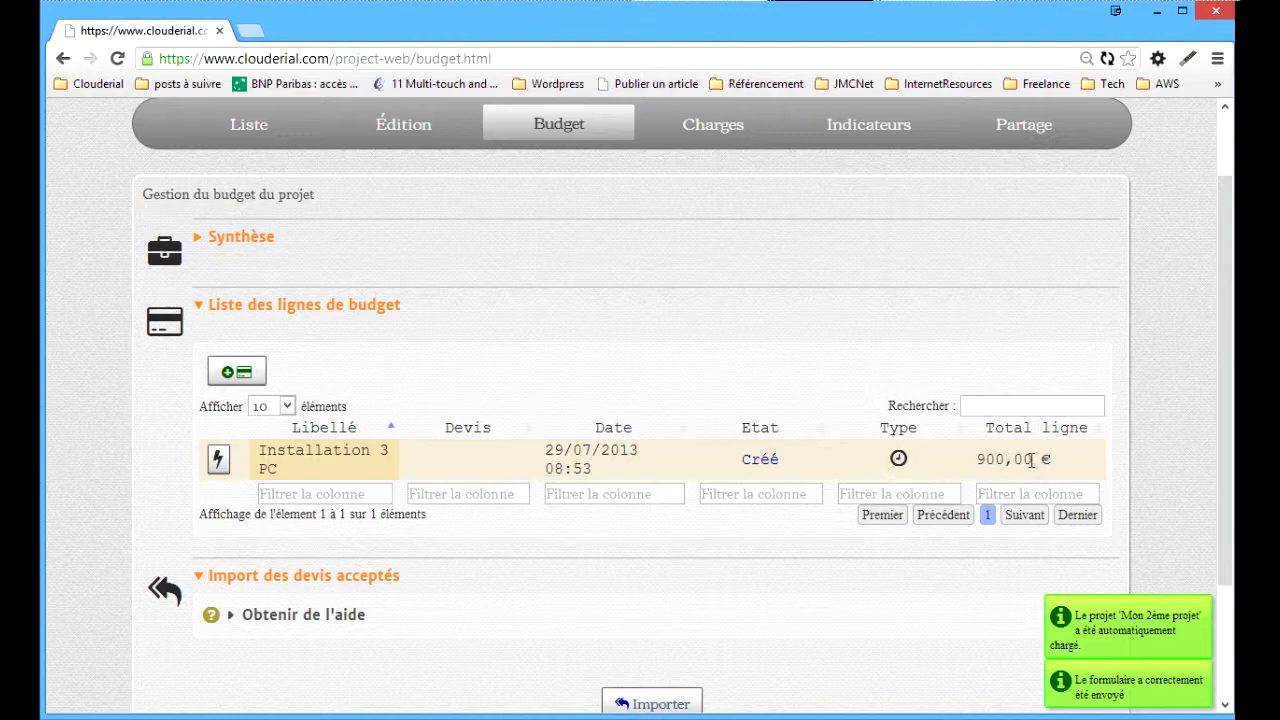
left_click(247, 251)
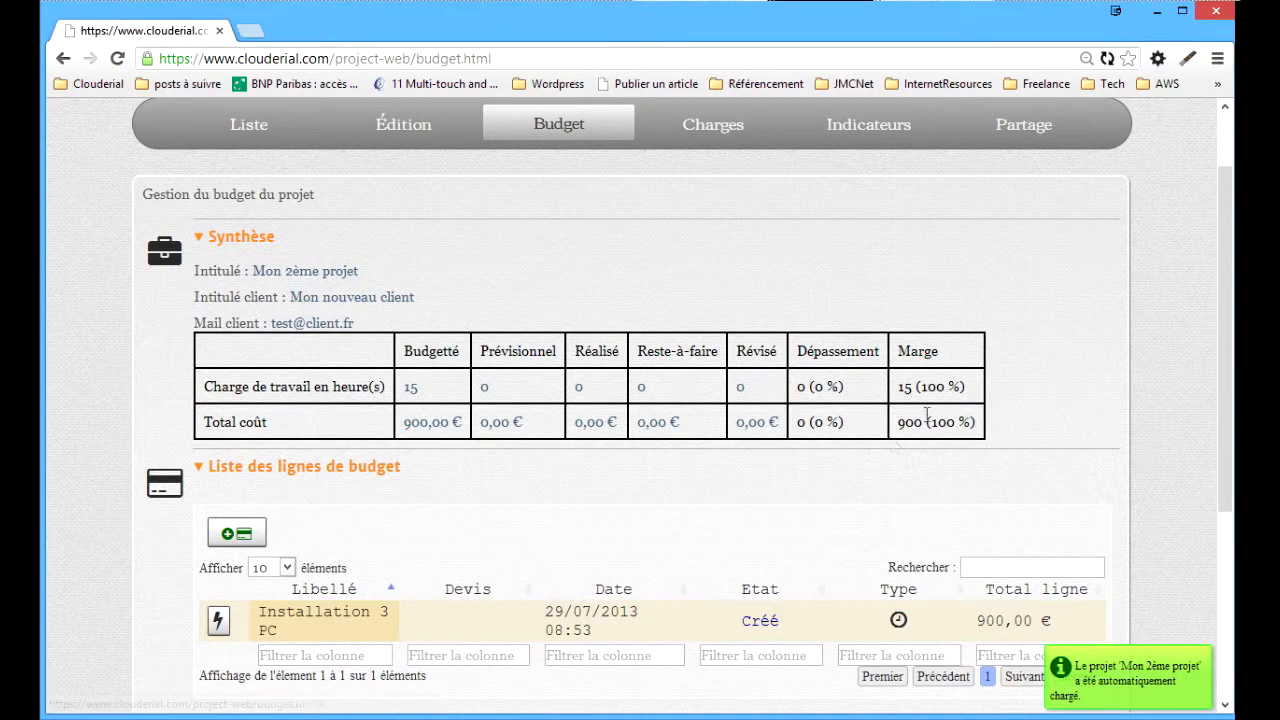
Step: Start a second budget line labelled "3 PC type xxx" with the state Créé and the type Fourniture
scroll(460, 598, "down", 1)
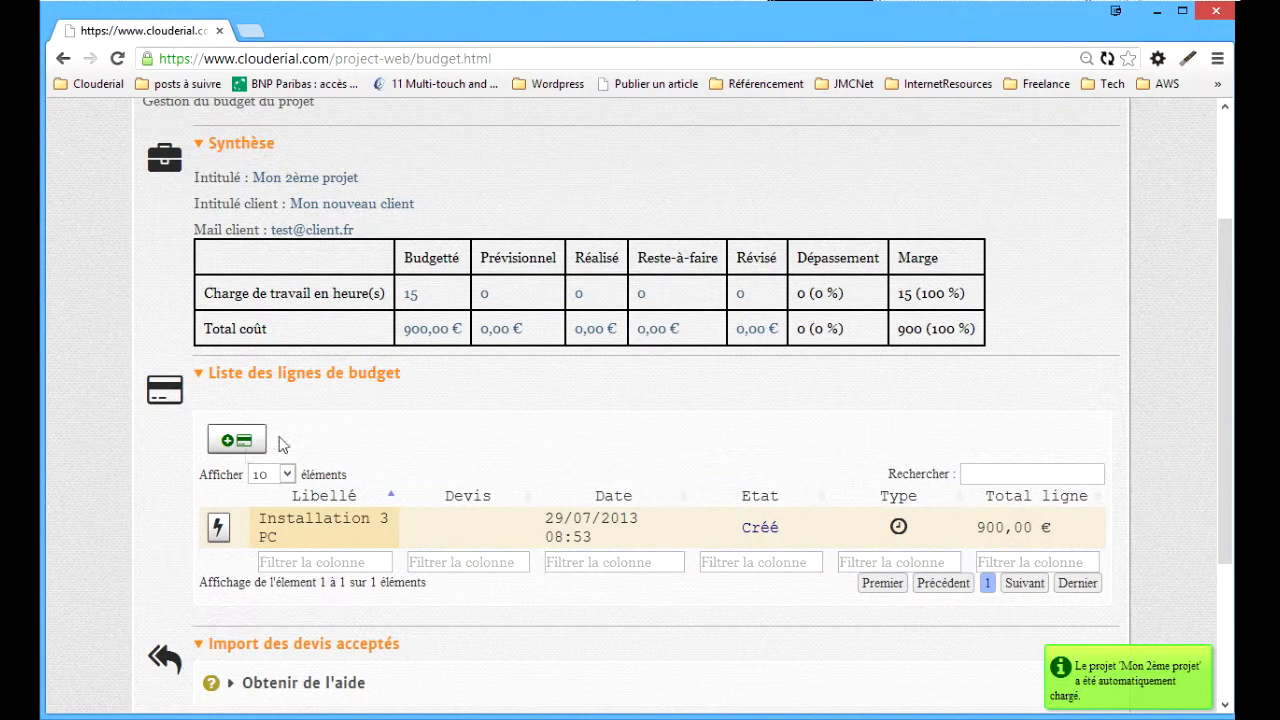
left_click(245, 441)
left_click(538, 557)
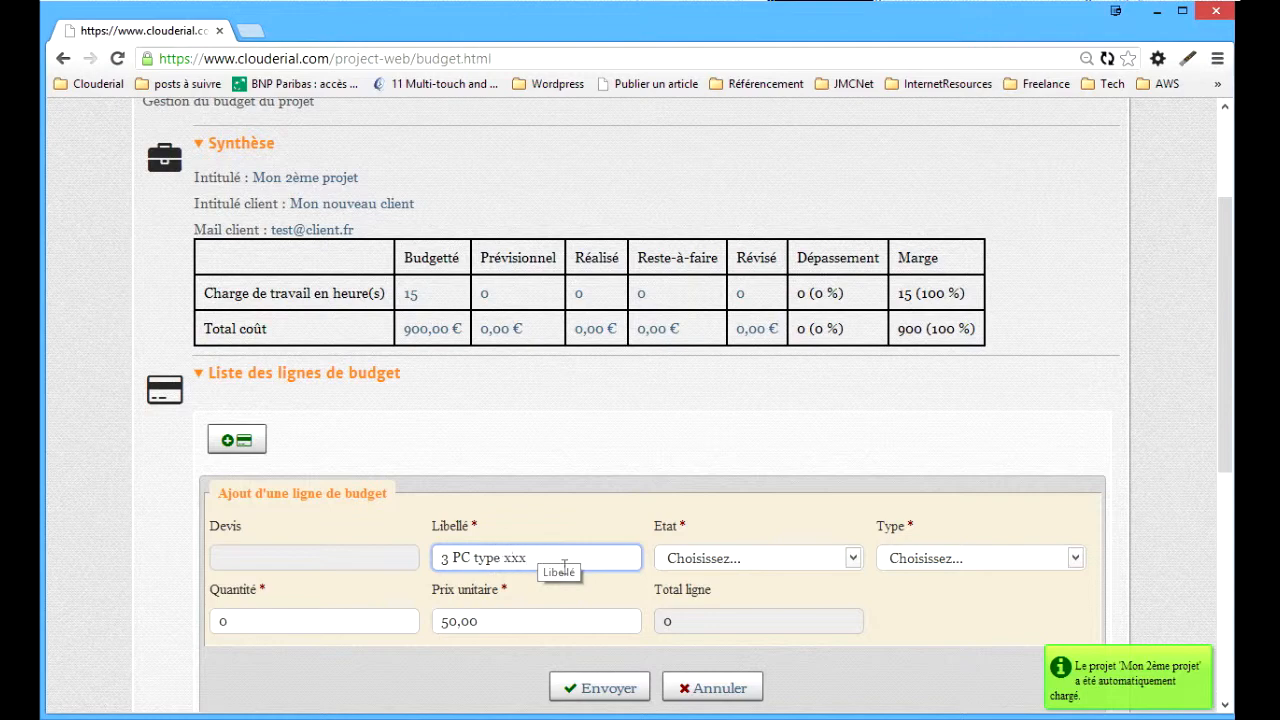
left_click(751, 562)
left_click(852, 592)
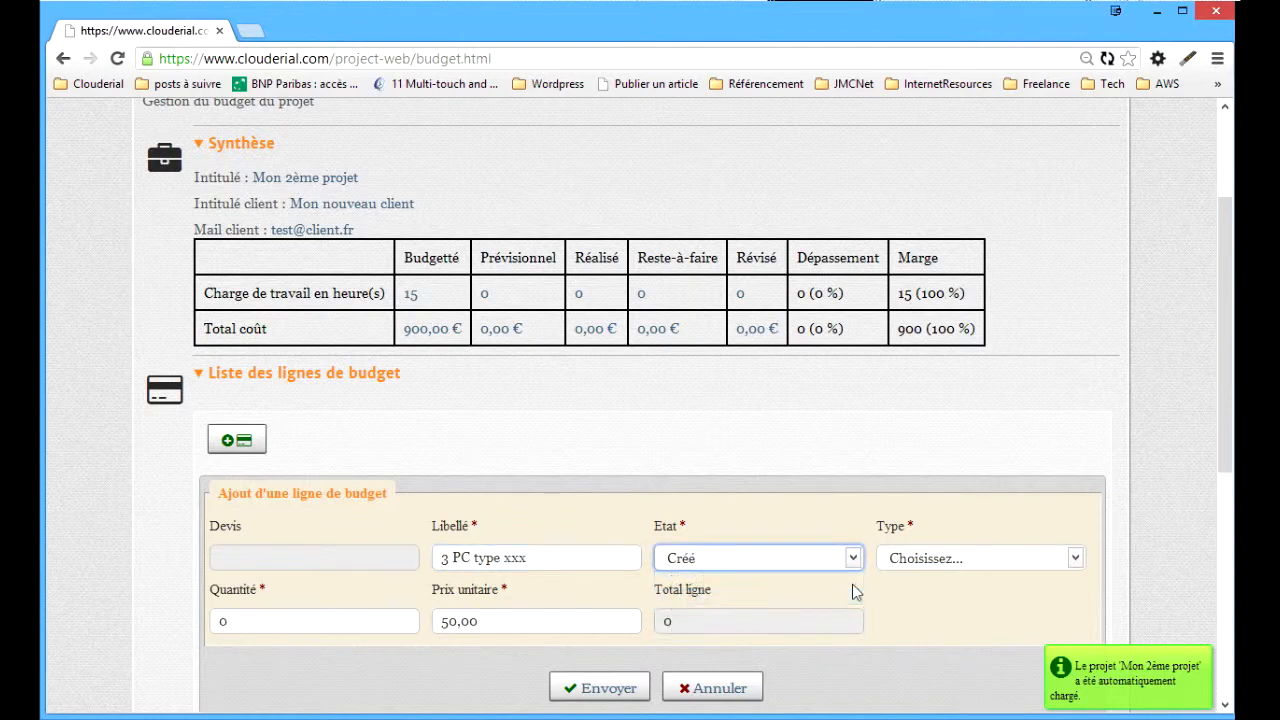
left_click(950, 560)
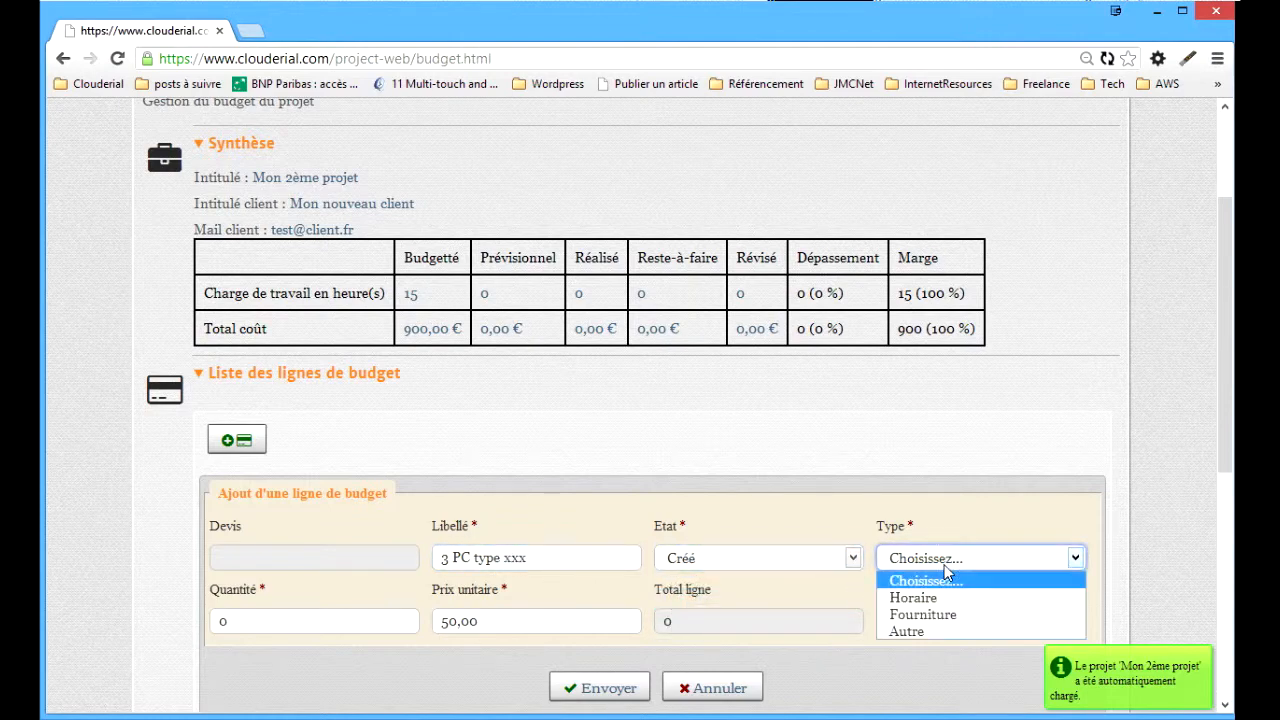
left_click(957, 622)
Step: Set the "3 PC type xxx" line's quantity to 3 and its unit price to 1200, and submit it
left_click(270, 622)
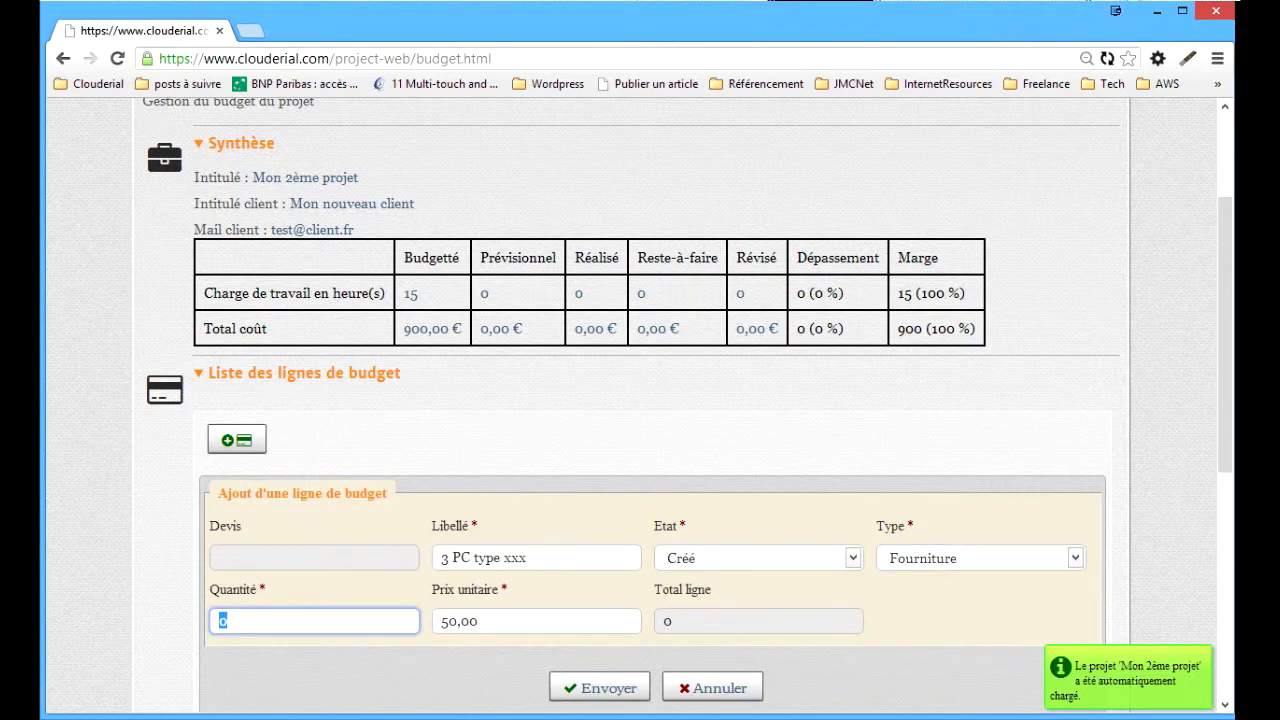
key("Tab")
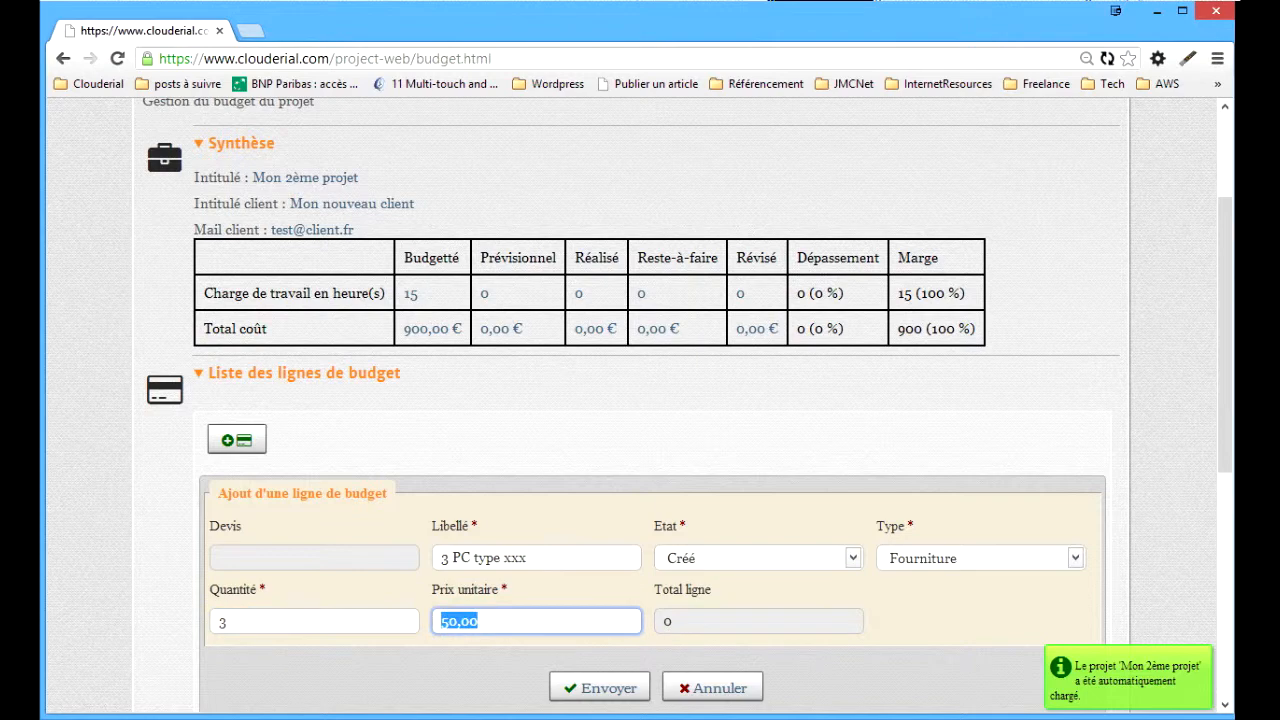
type("1200")
left_click(612, 690)
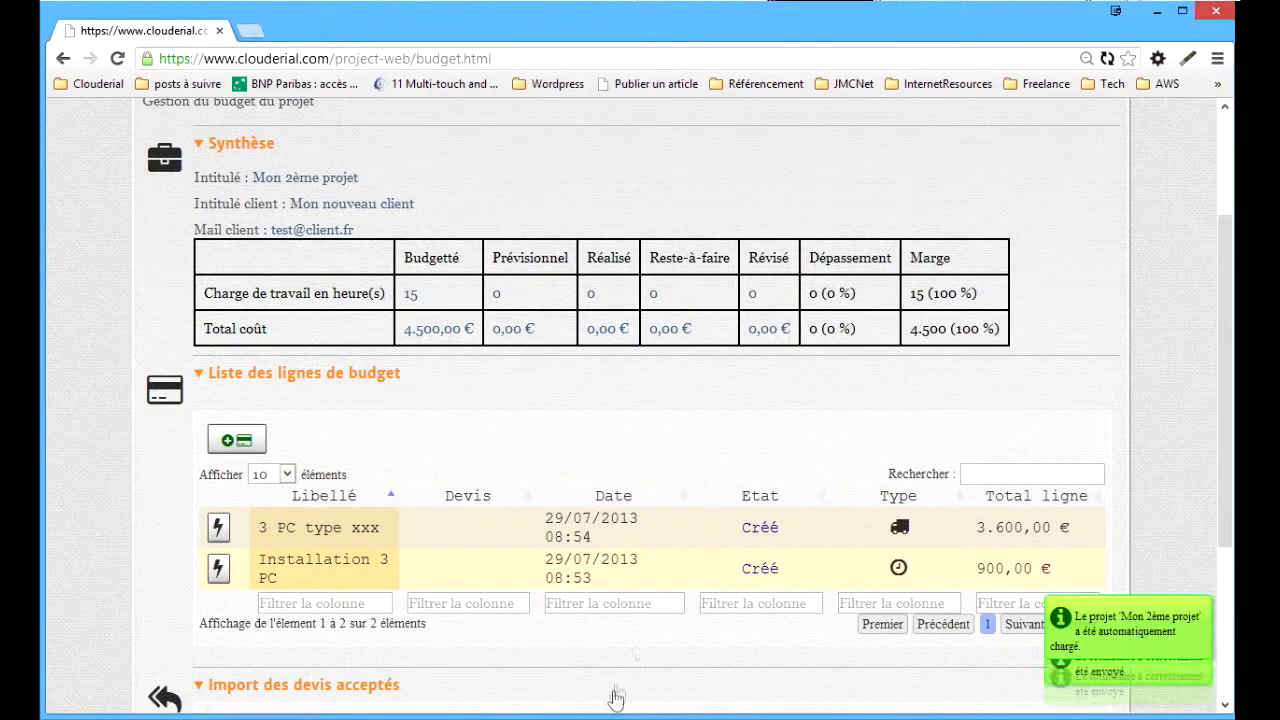
scroll(617, 698, "down", 1)
scroll(508, 214, "up", 1)
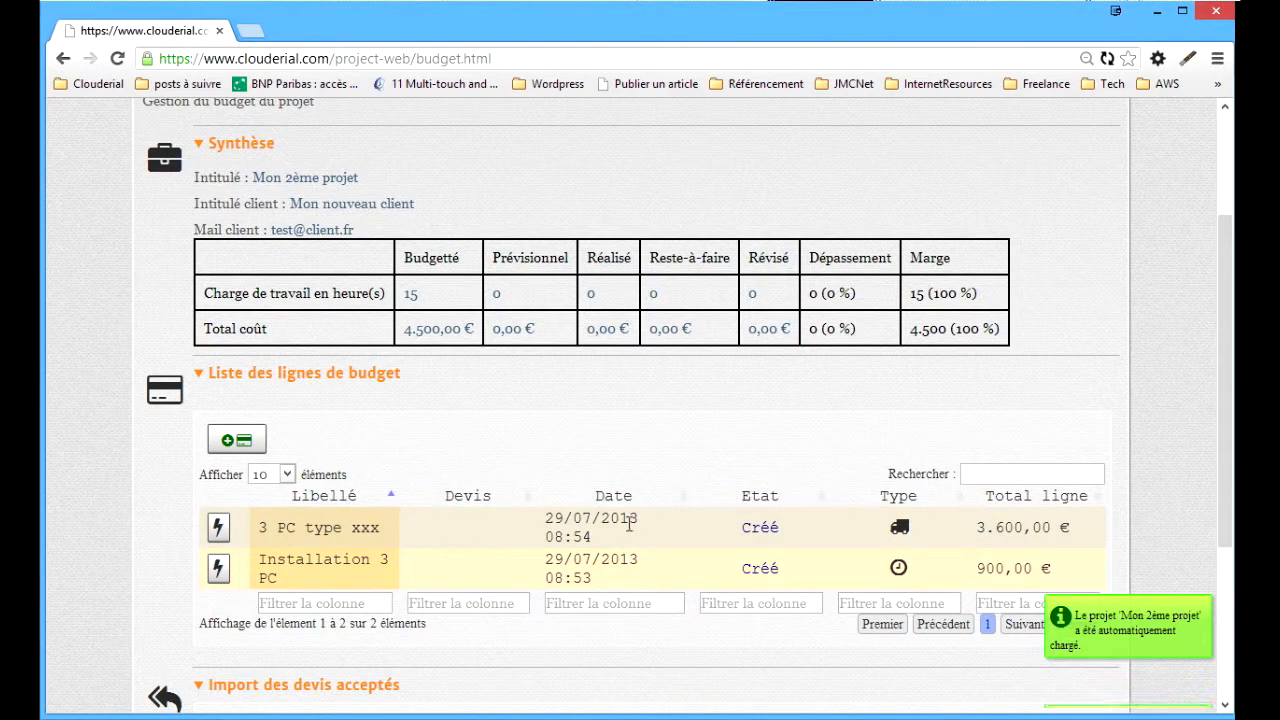
Step: Start a third budget line and label it "Configuration post-installation"
scroll(628, 523, "up", 2)
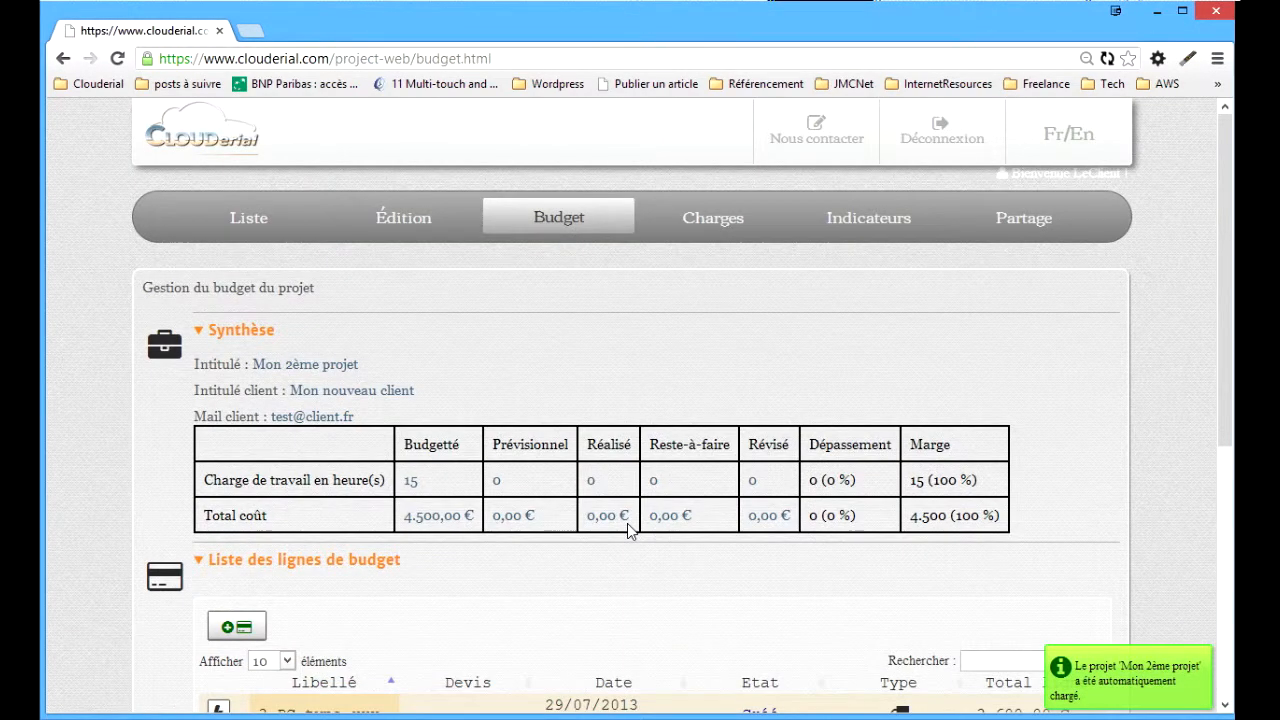
scroll(627, 523, "down", 3)
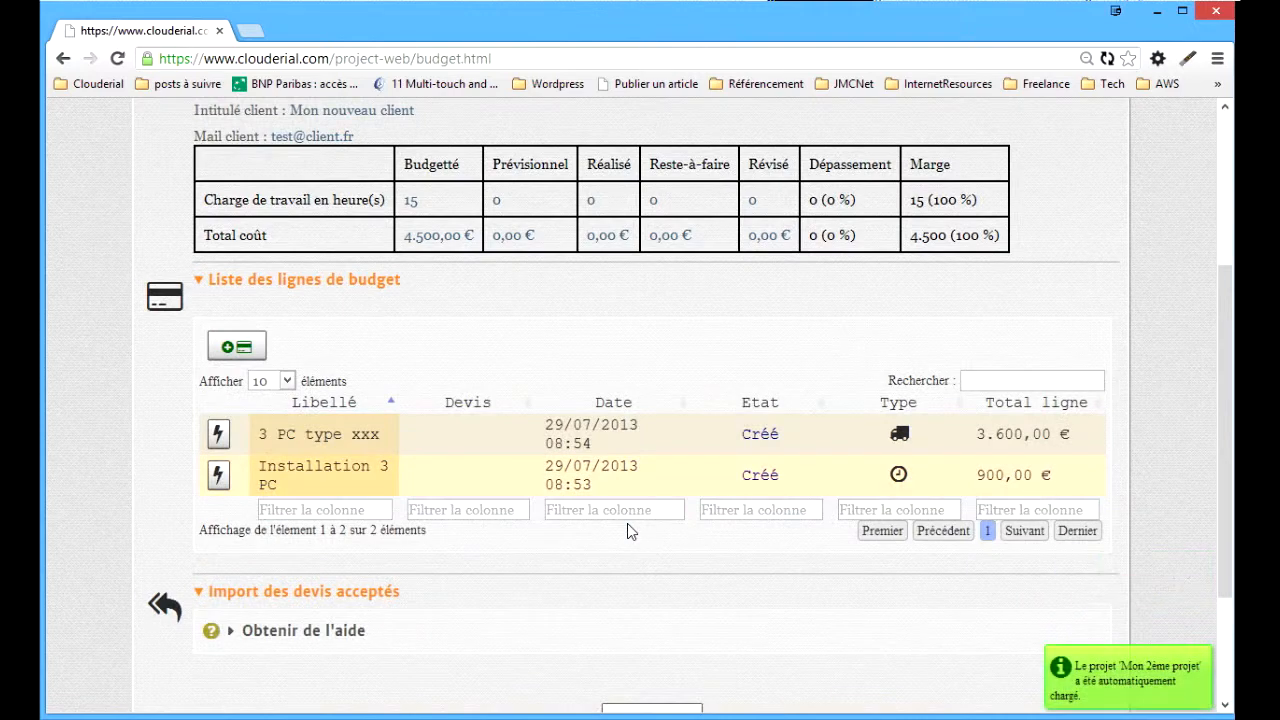
left_click(248, 345)
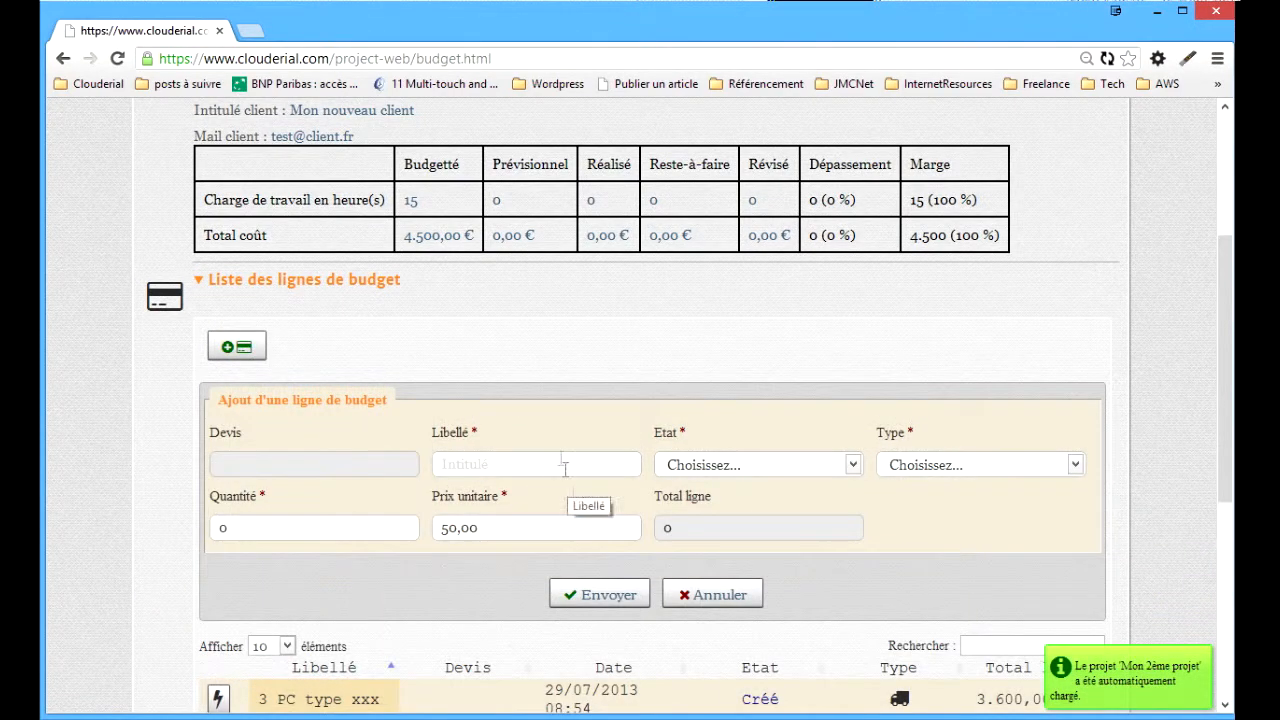
left_click(561, 459)
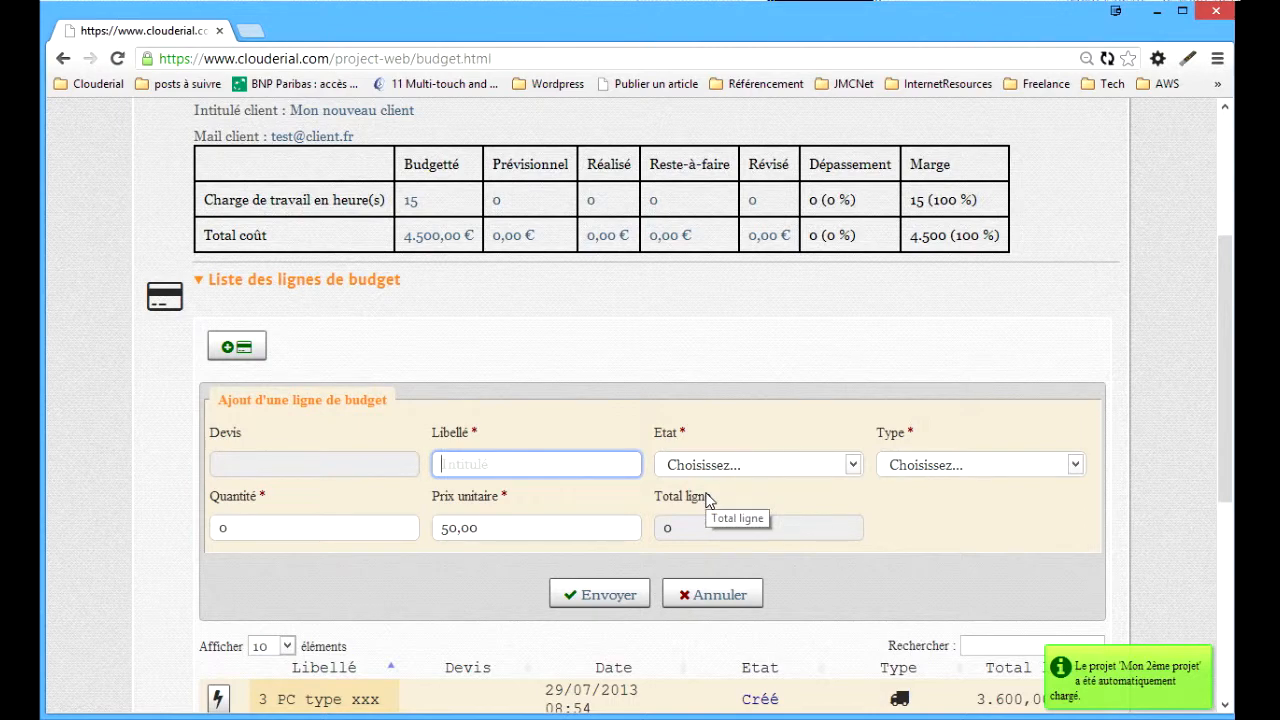
type("COnfigur")
key("BackSpace")
key("BackSpace")
key("BackSpace")
type("guration post")
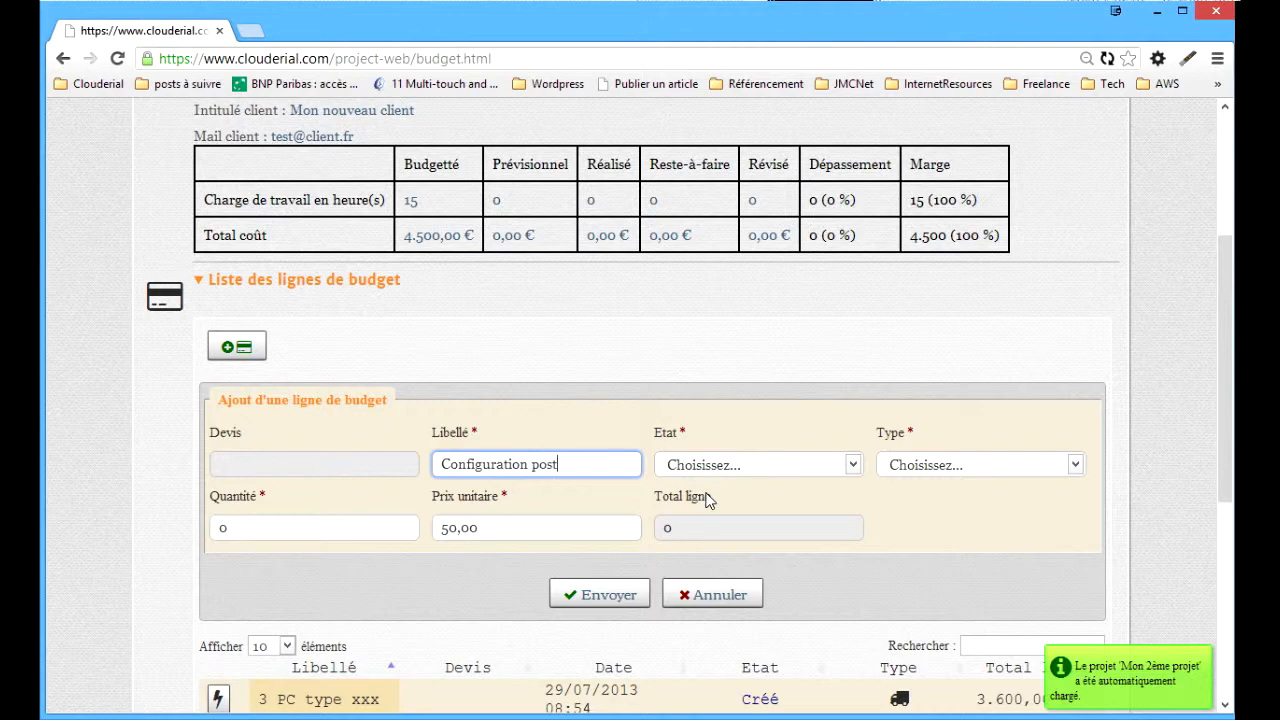
type("-installation")
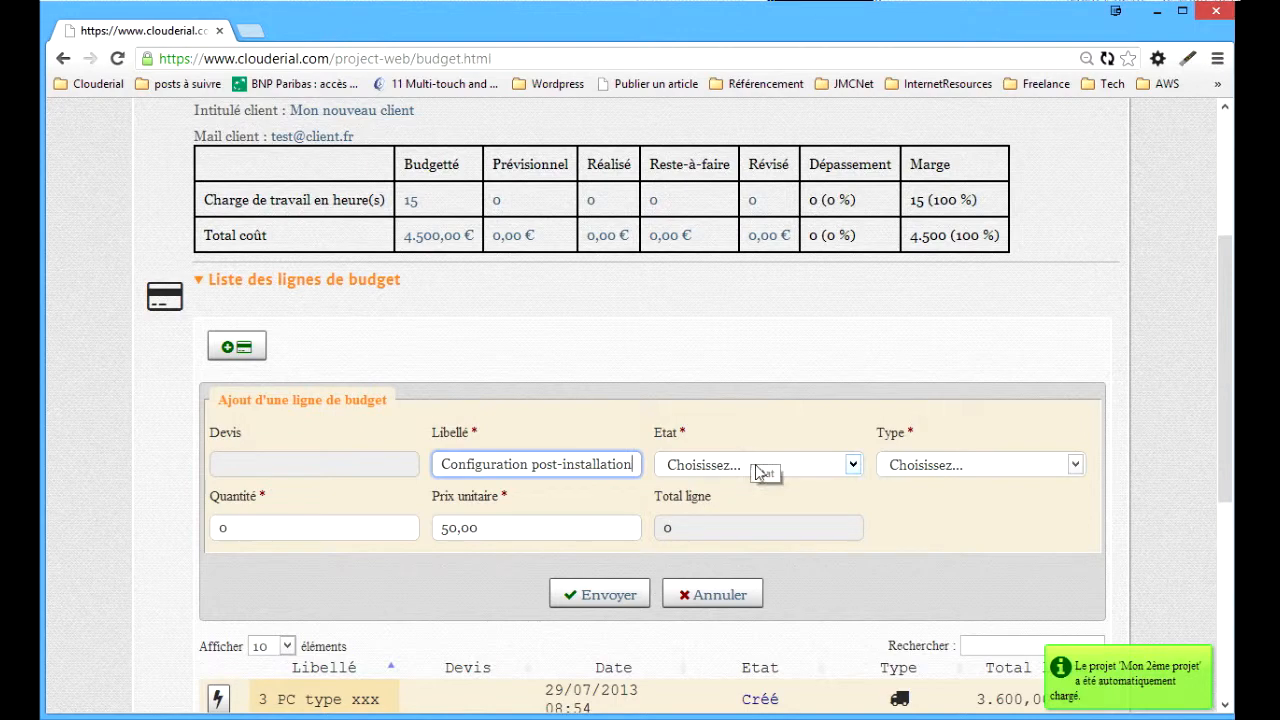
Step: Set the "Configuration post-installation" line's state to Créé and its type to Horaire
left_click(757, 466)
left_click(730, 505)
left_click(942, 470)
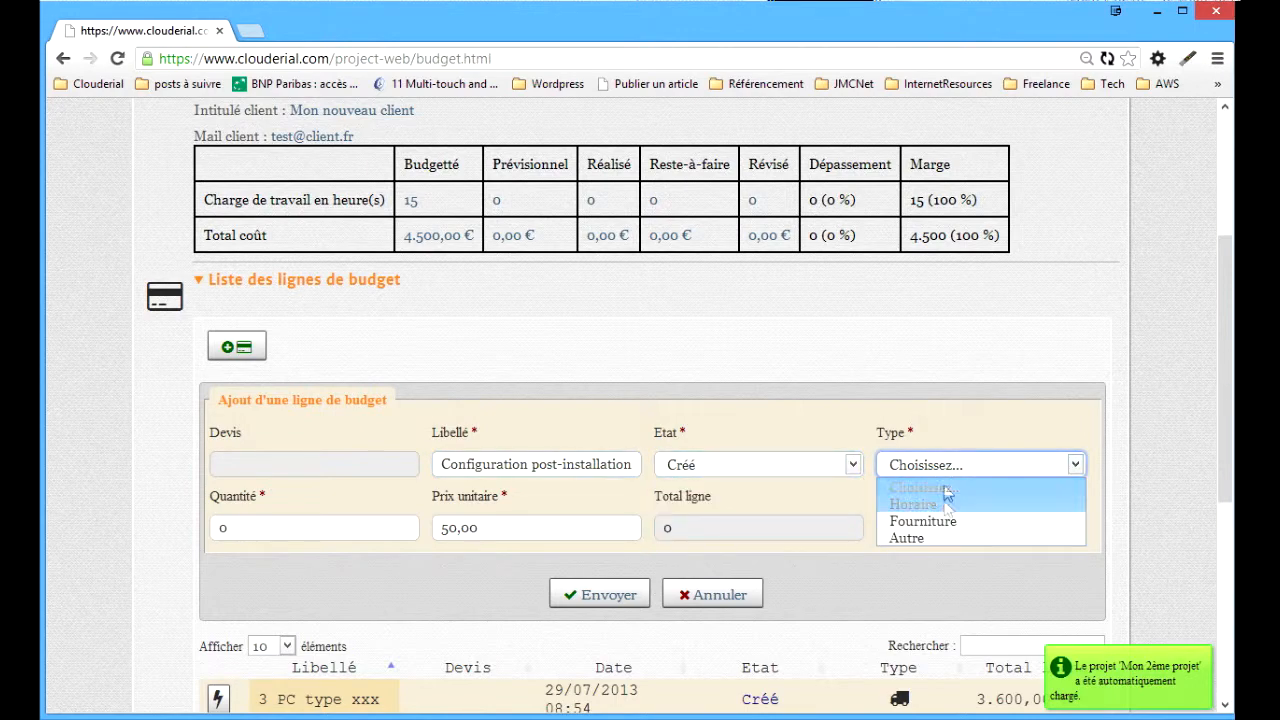
left_click(920, 504)
Step: Set the "Configuration post-installation" line's quantity to 3 and its unit price to 60, and submit it
left_click_drag(295, 528, 61, 530)
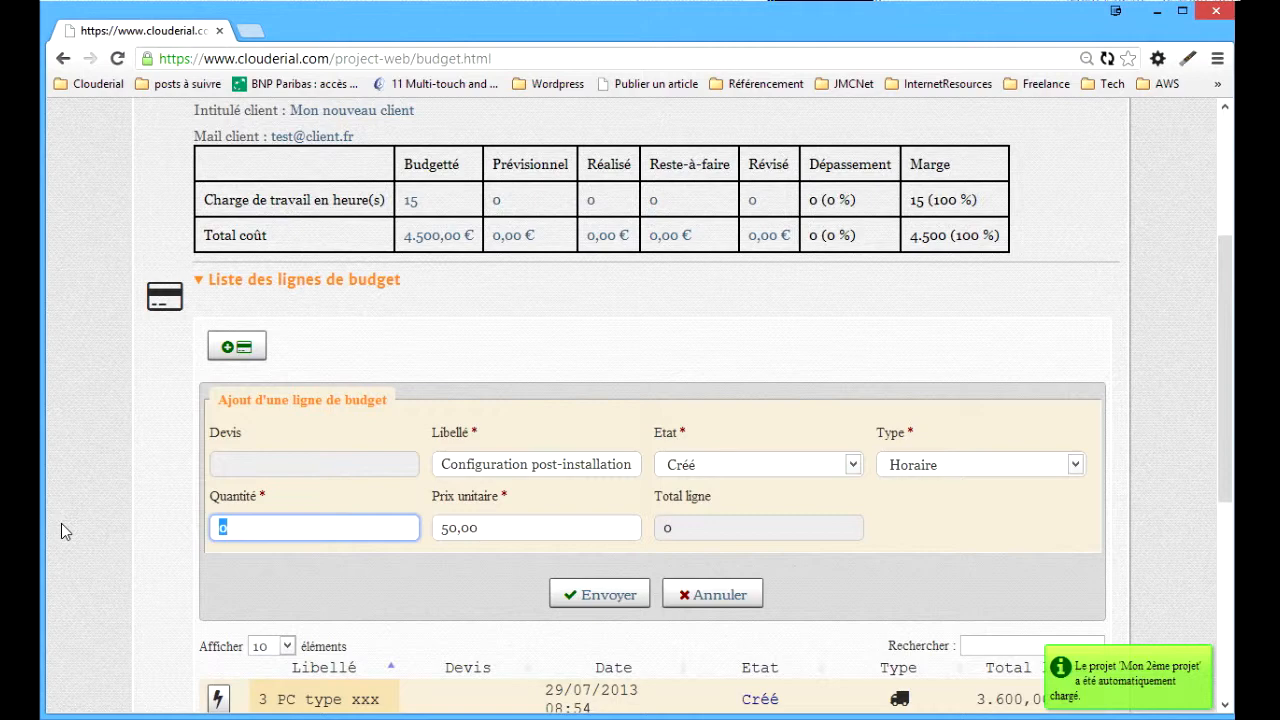
type("3")
key("Tab")
key("Home")
left_click(588, 597)
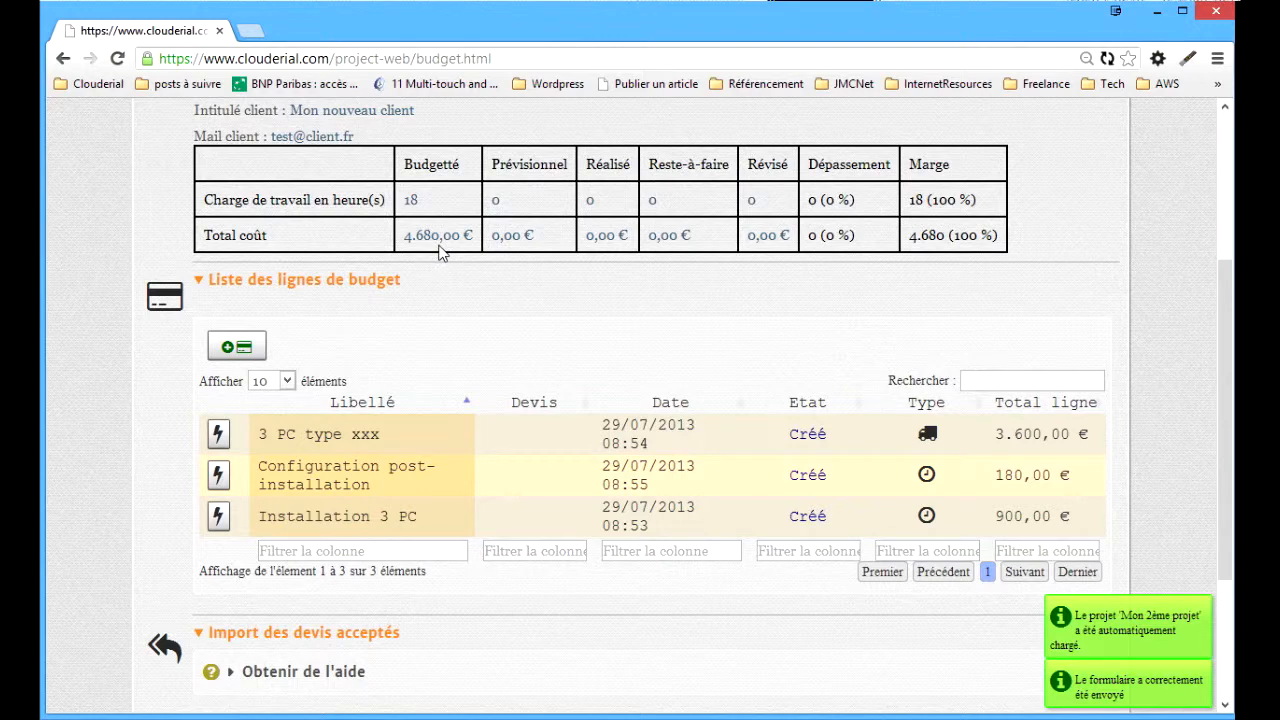
scroll(280, 212, "down", 3)
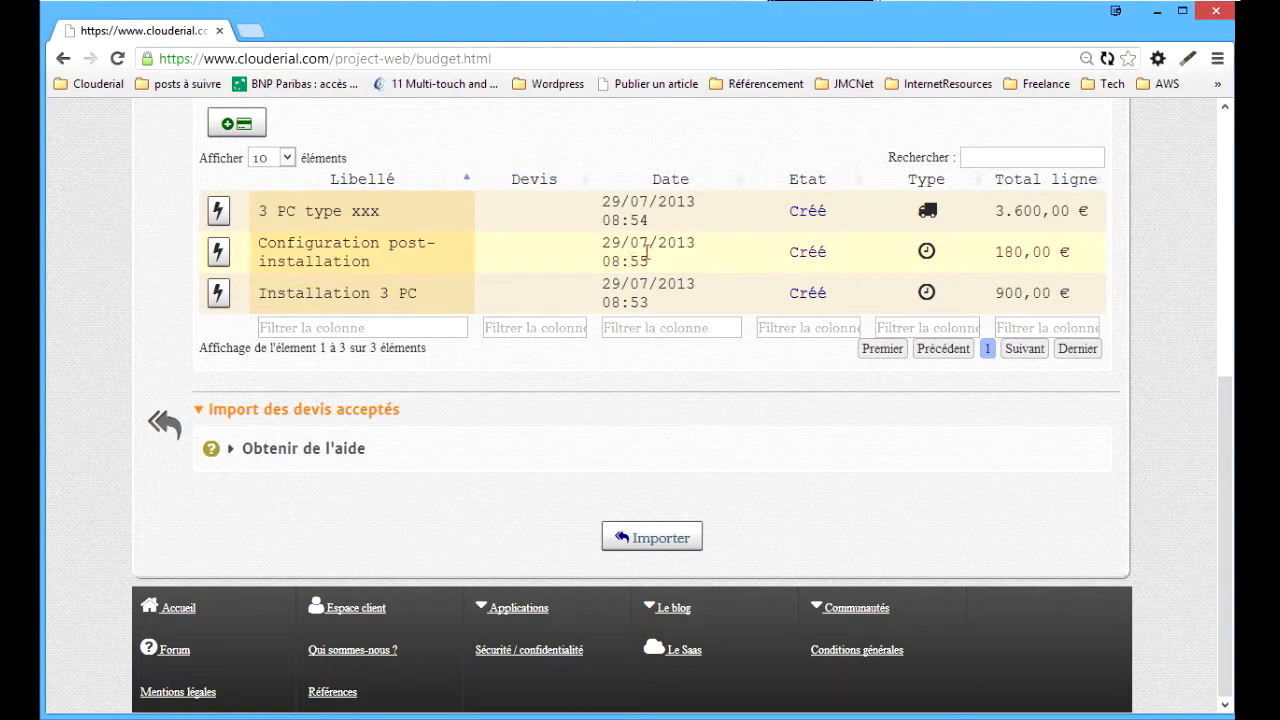
Step: Examine the project's budget summary, its list of budget lines and the section for importing accepted quotes
scroll(645, 252, "up", 1)
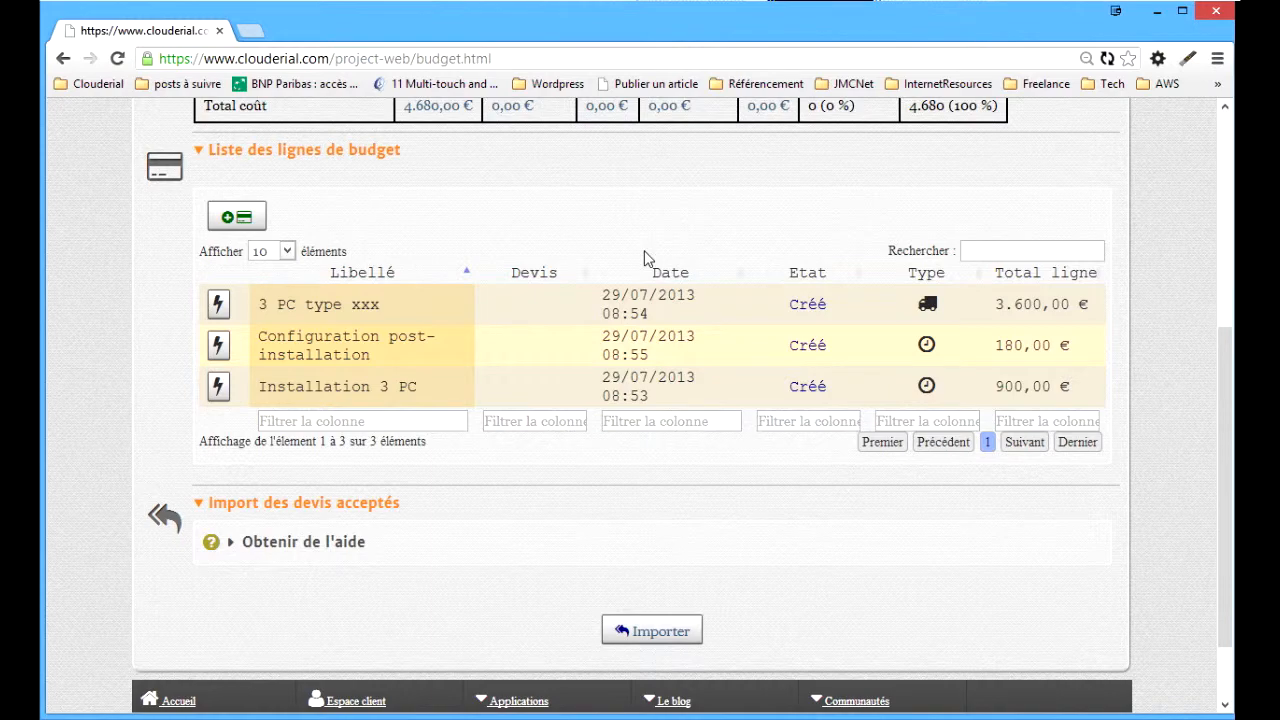
scroll(486, 514, "down", 1)
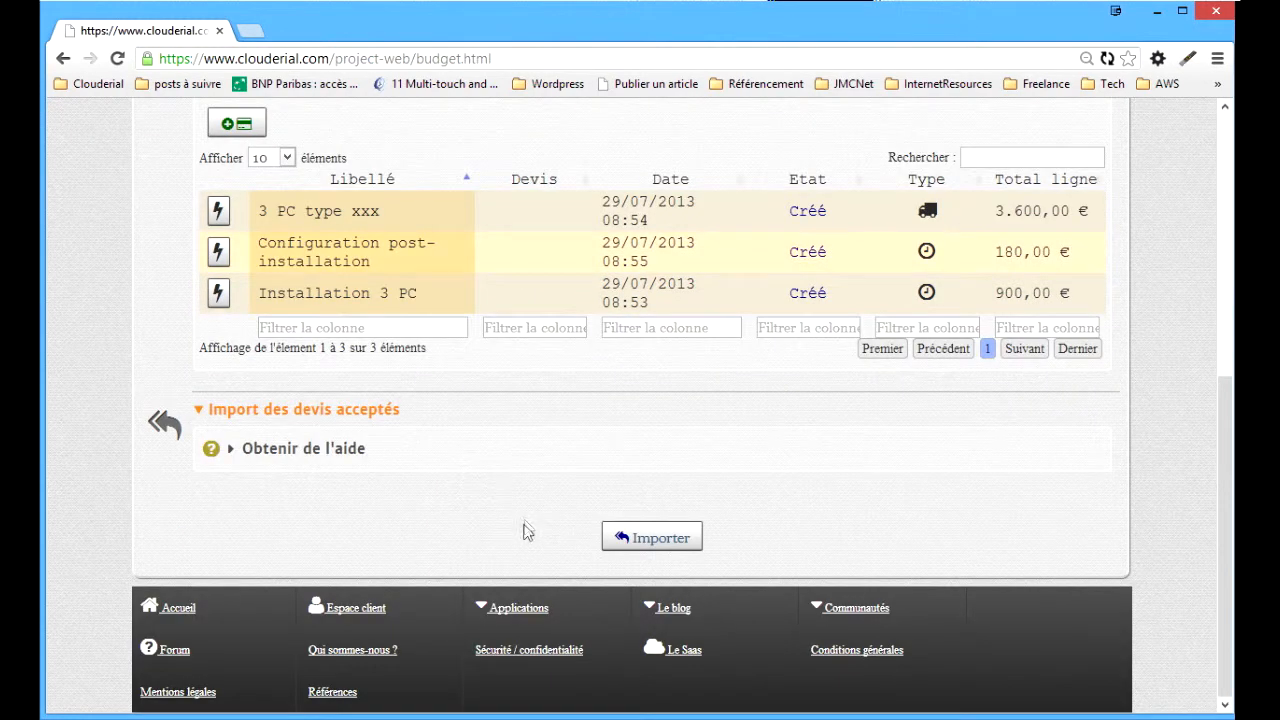
scroll(560, 290, "up", 4)
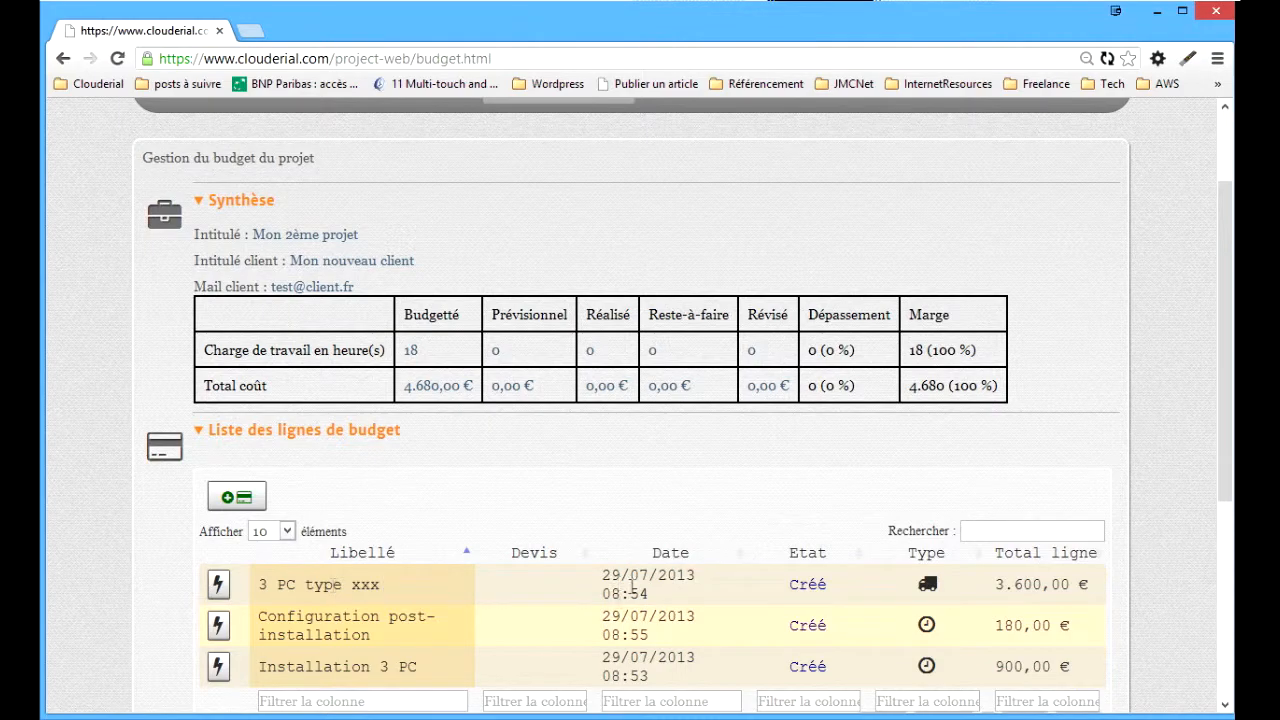
scroll(631, 573, "down", 3)
scroll(631, 573, "up", 3)
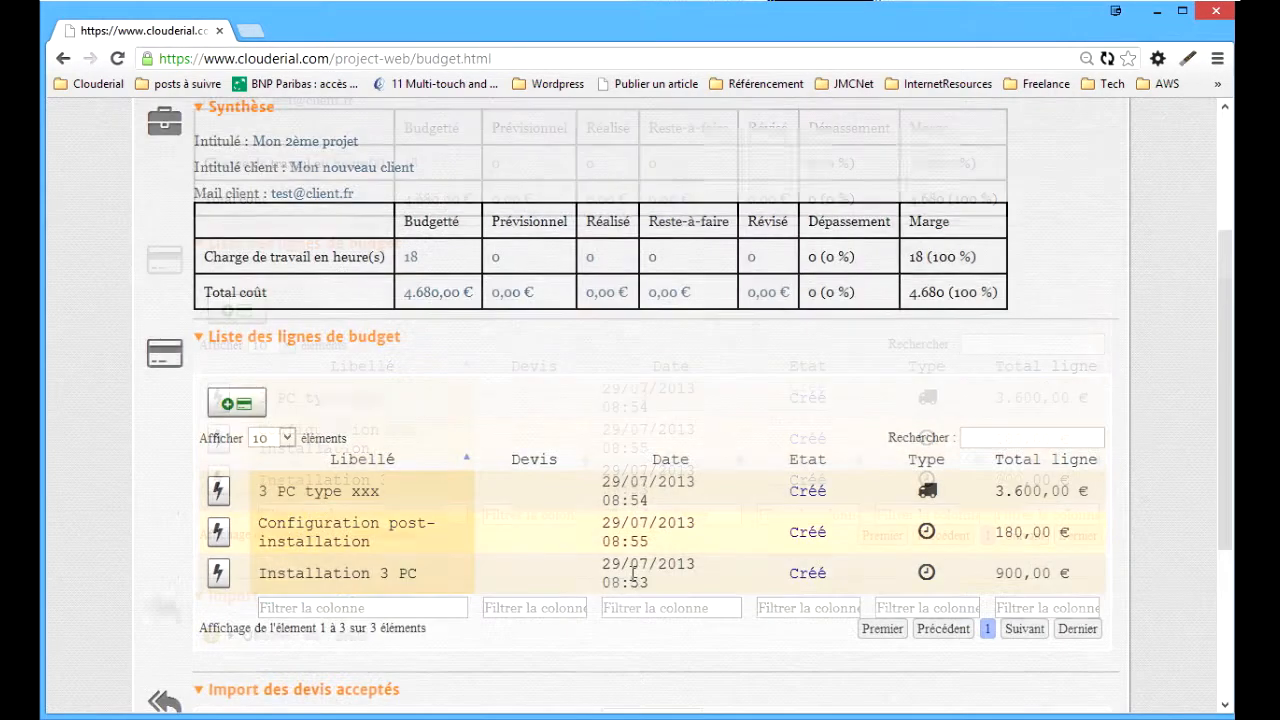
scroll(627, 520, "down", 3)
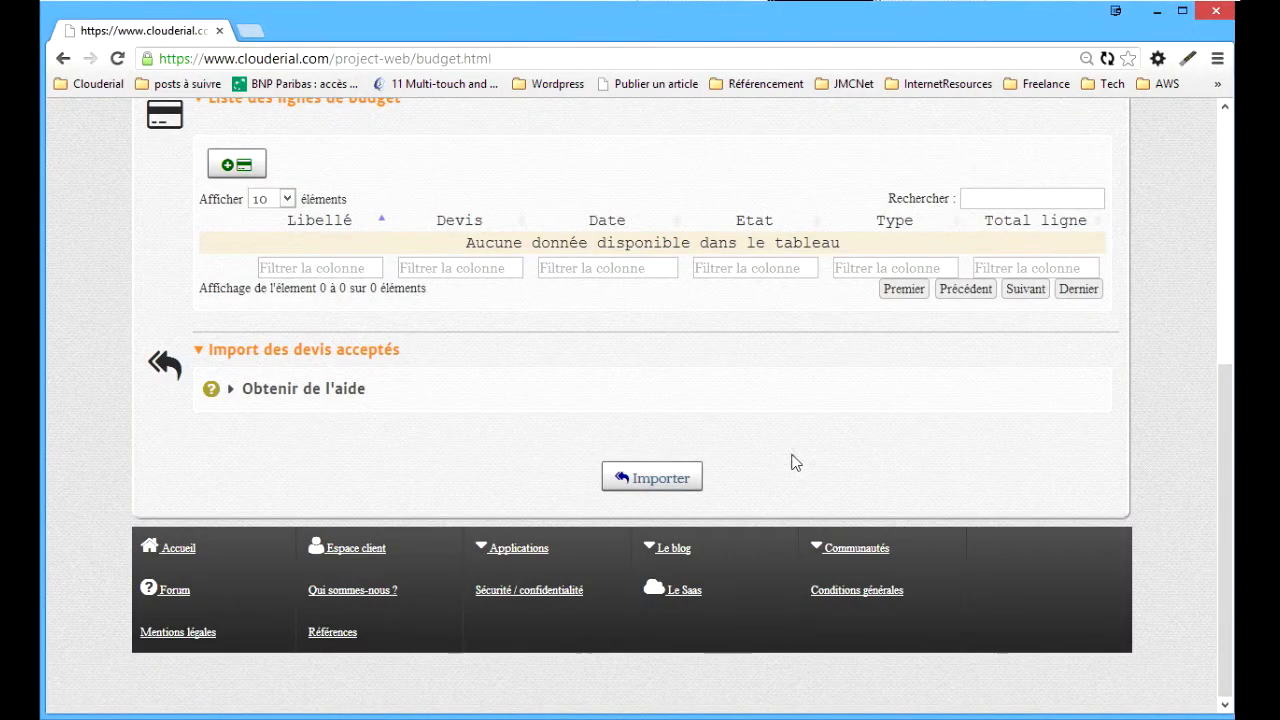
scroll(791, 462, "up", 5)
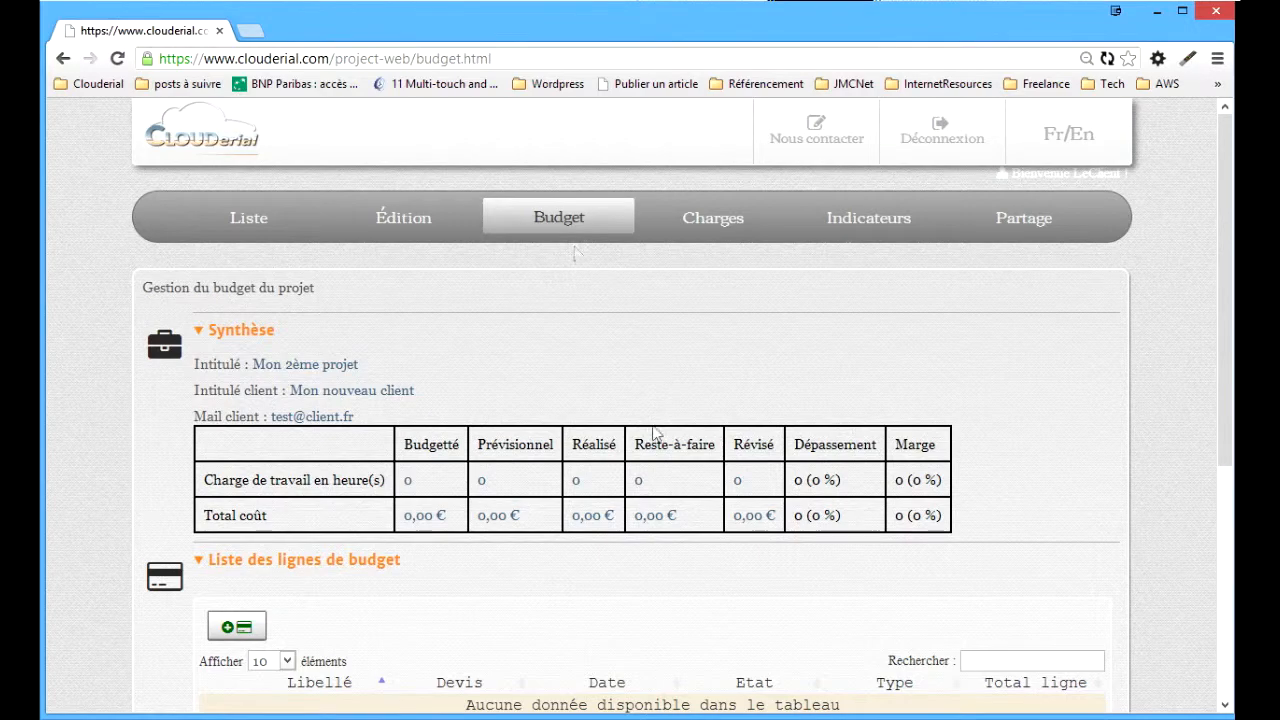
scroll(686, 485, "down", 5)
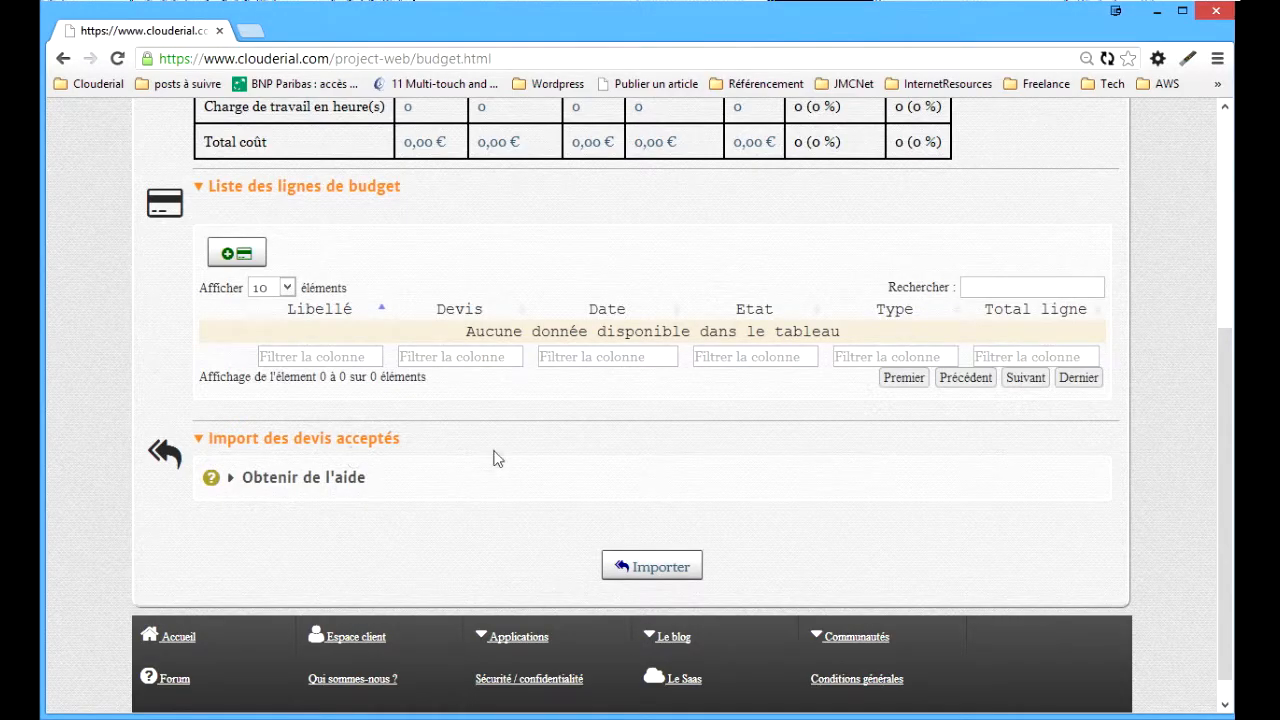
scroll(588, 502, "up", 5)
scroll(586, 493, "down", 4)
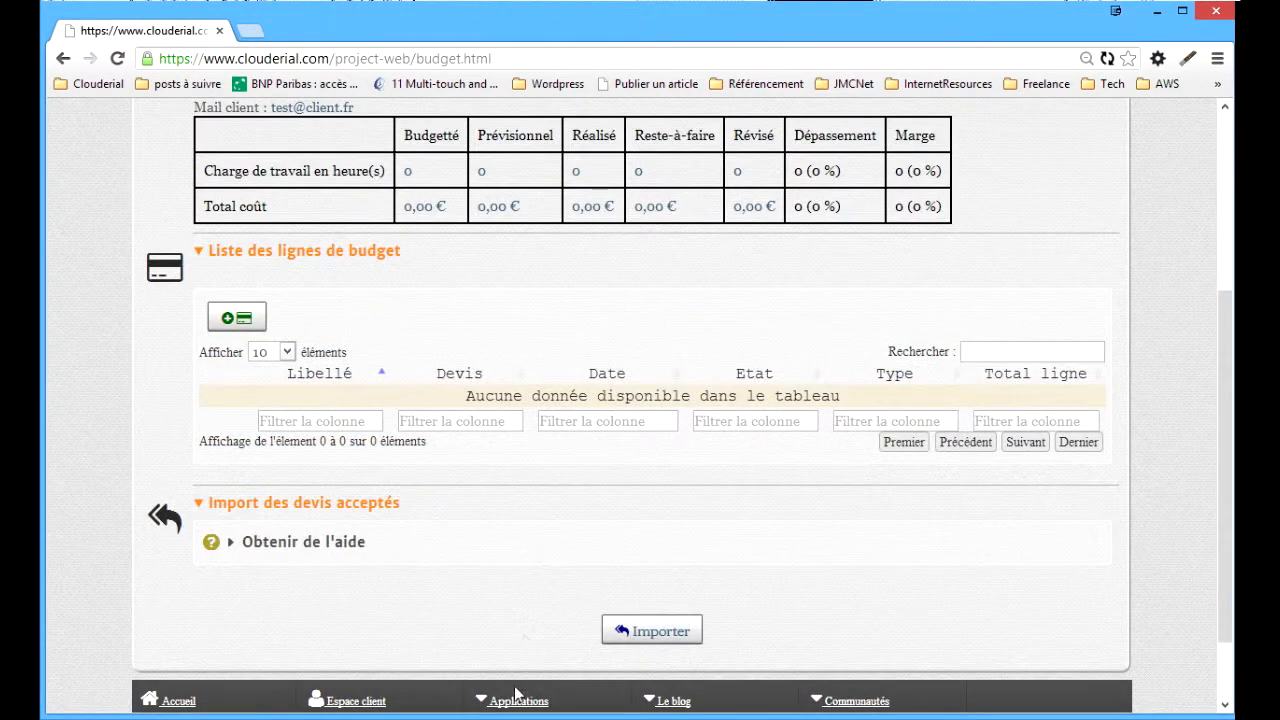
Step: Switch to the Devis / Facture application and review the elements and totals of the quote "Devis de test"
left_click(514, 701)
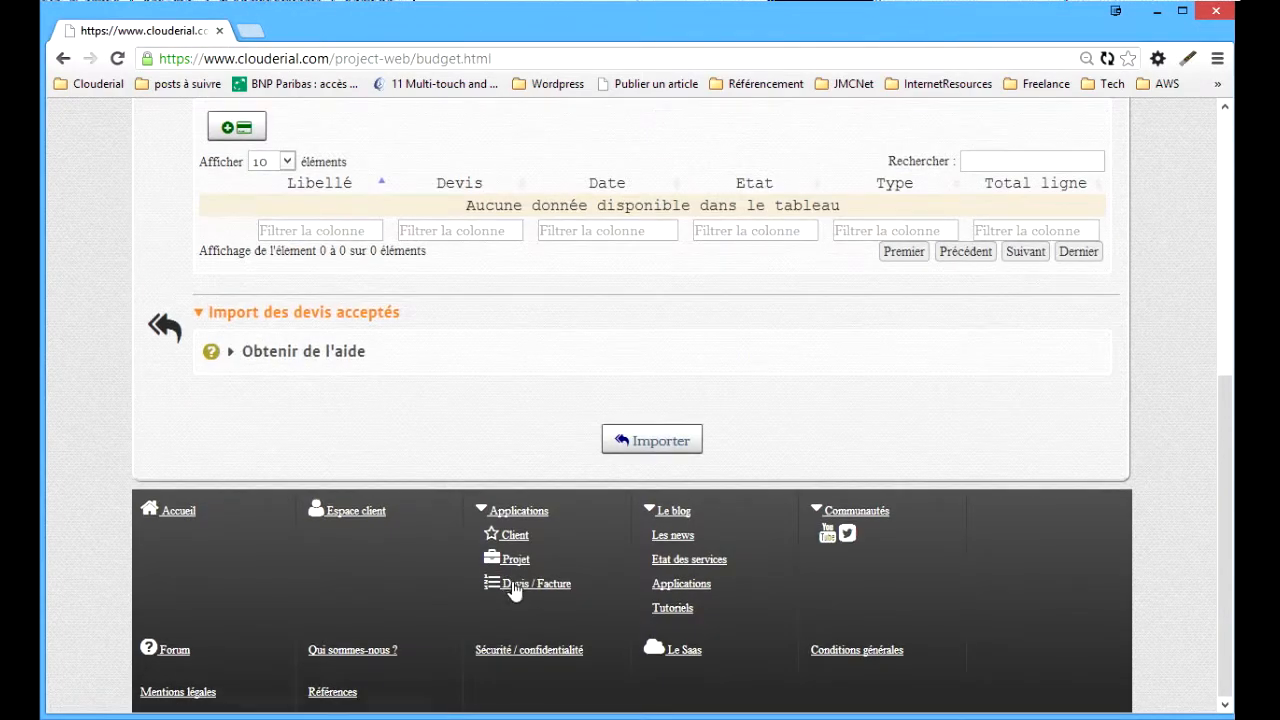
left_click(512, 588)
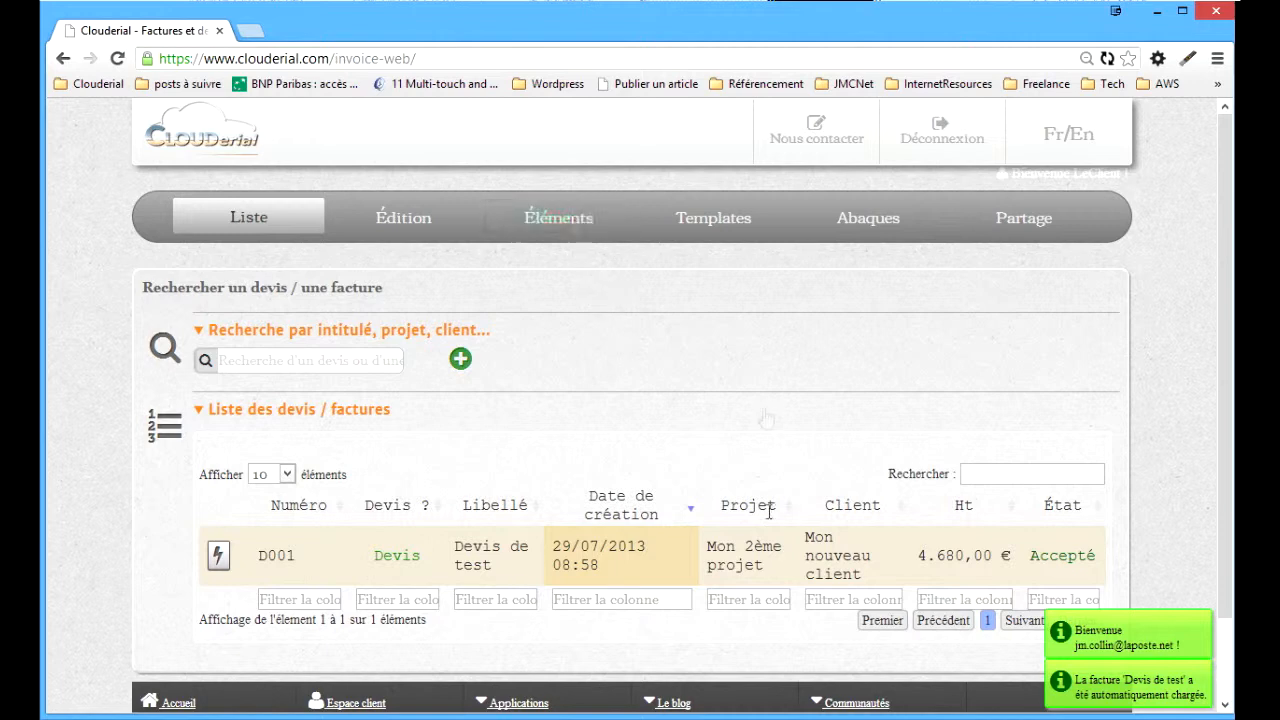
left_click(563, 222)
scroll(634, 408, "down", 4)
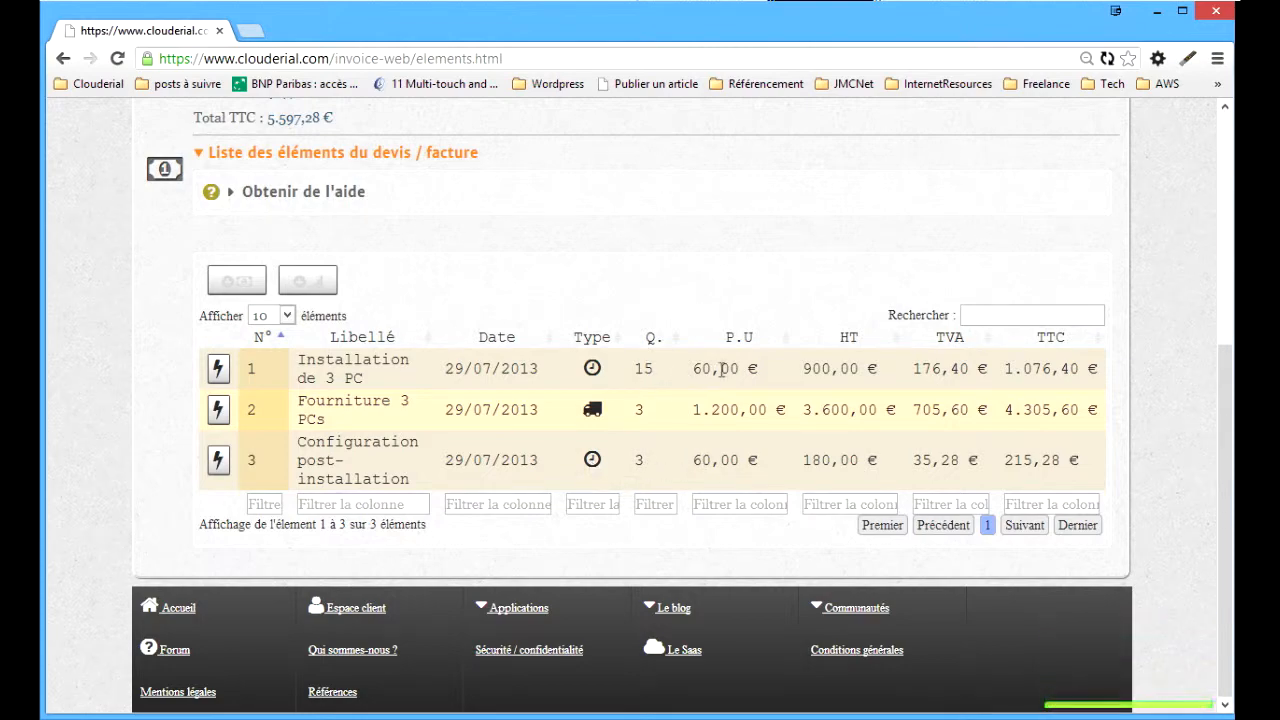
scroll(729, 404, "up", 5)
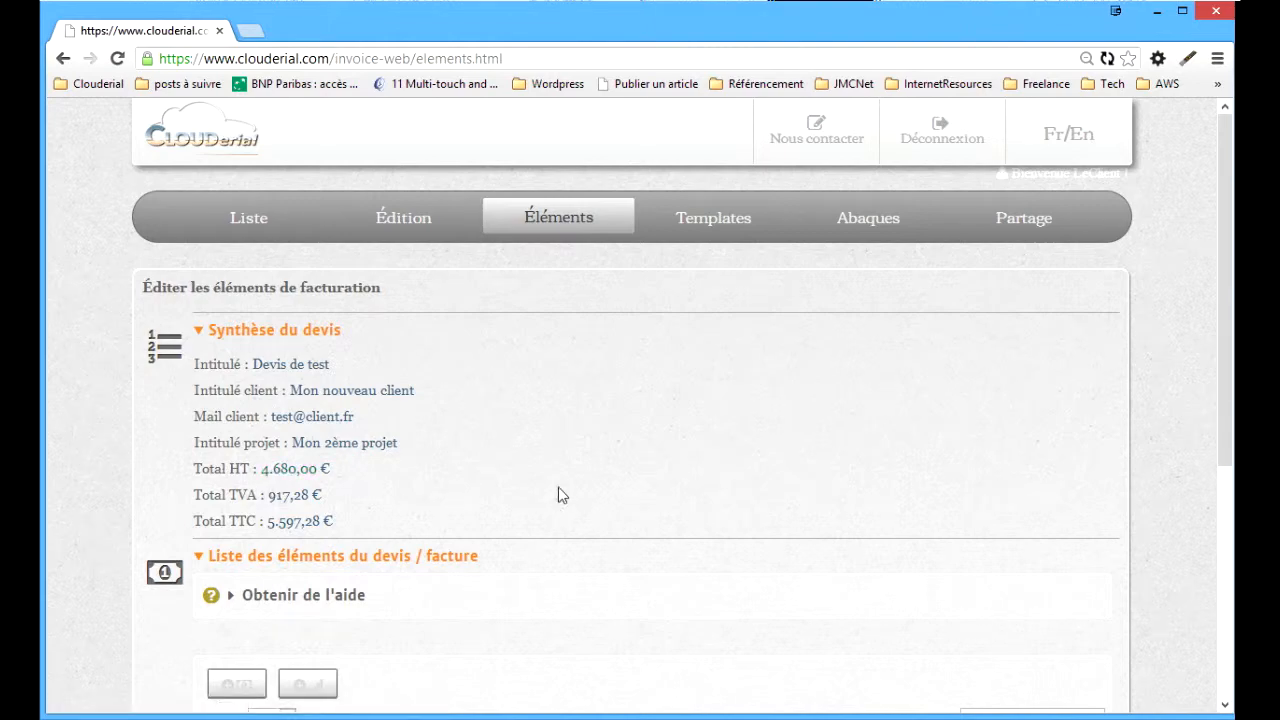
scroll(540, 458, "down", 5)
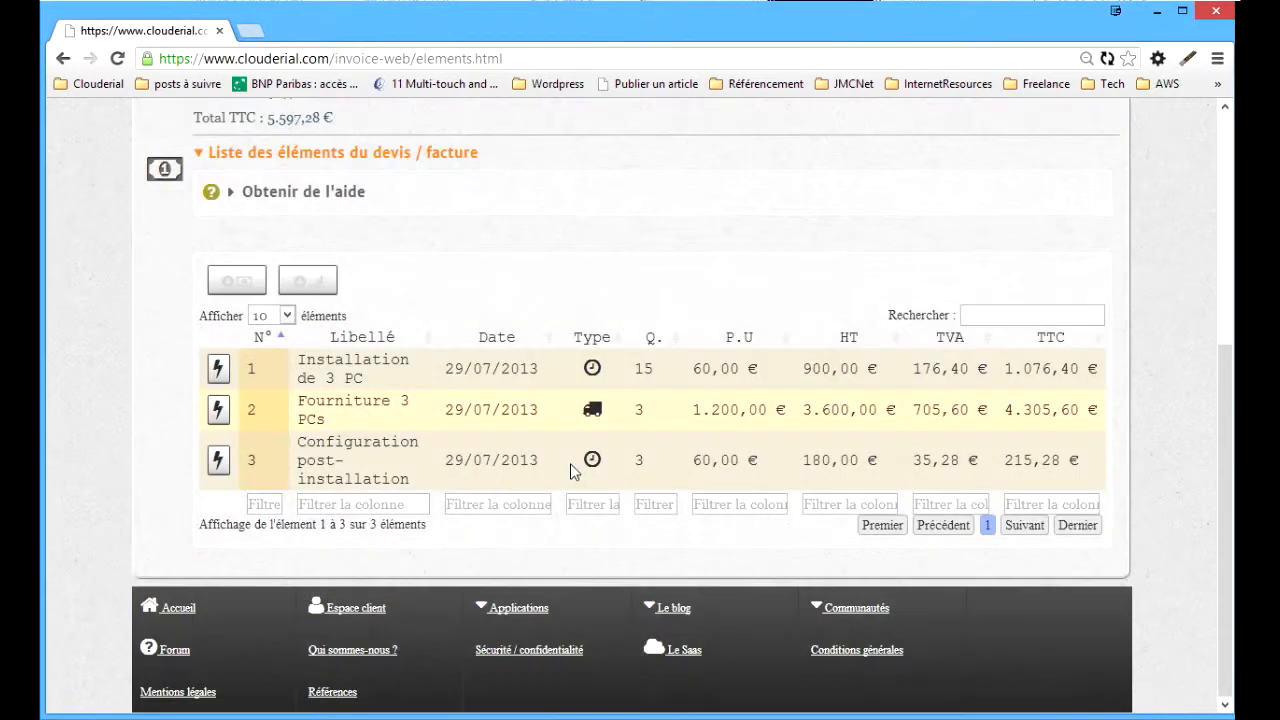
Step: Switch back to the Projet application and import the accepted quotes into the budget of "Mon 2ème projet"
left_click(513, 608)
scroll(509, 607, "down", 1)
left_click(516, 562)
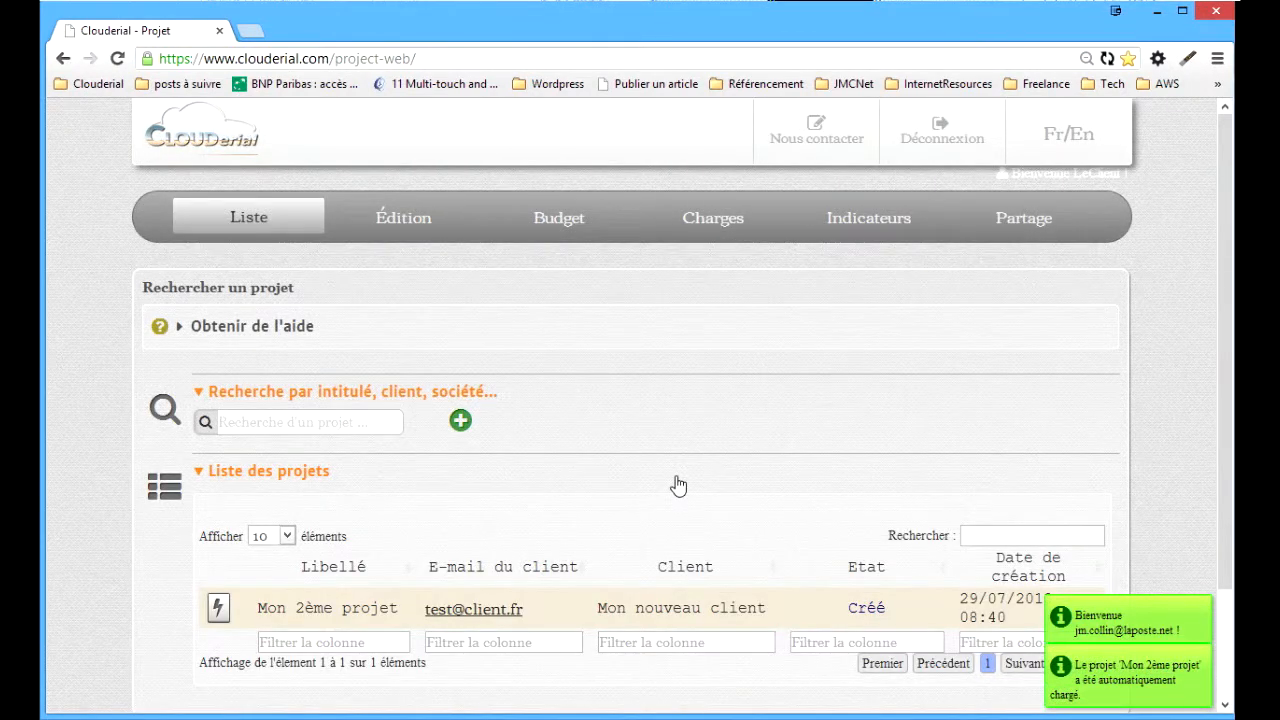
scroll(678, 485, "down", 3)
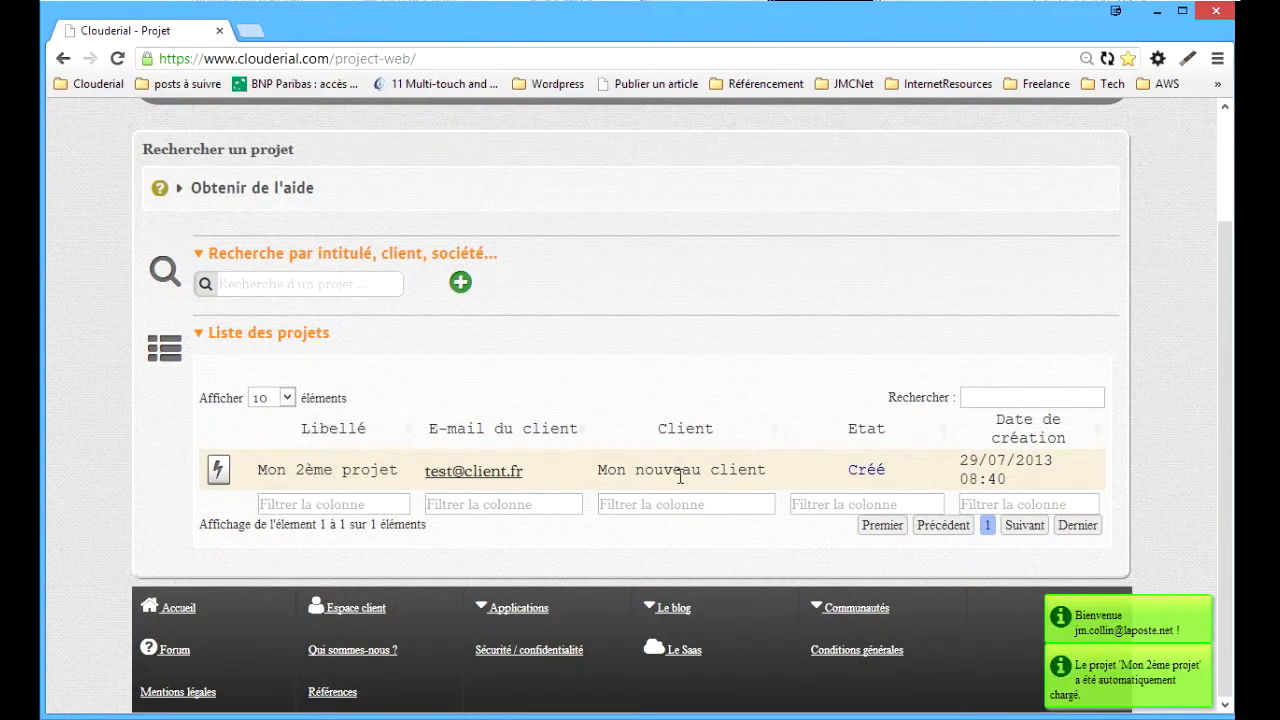
scroll(680, 476, "up", 3)
left_click(539, 219)
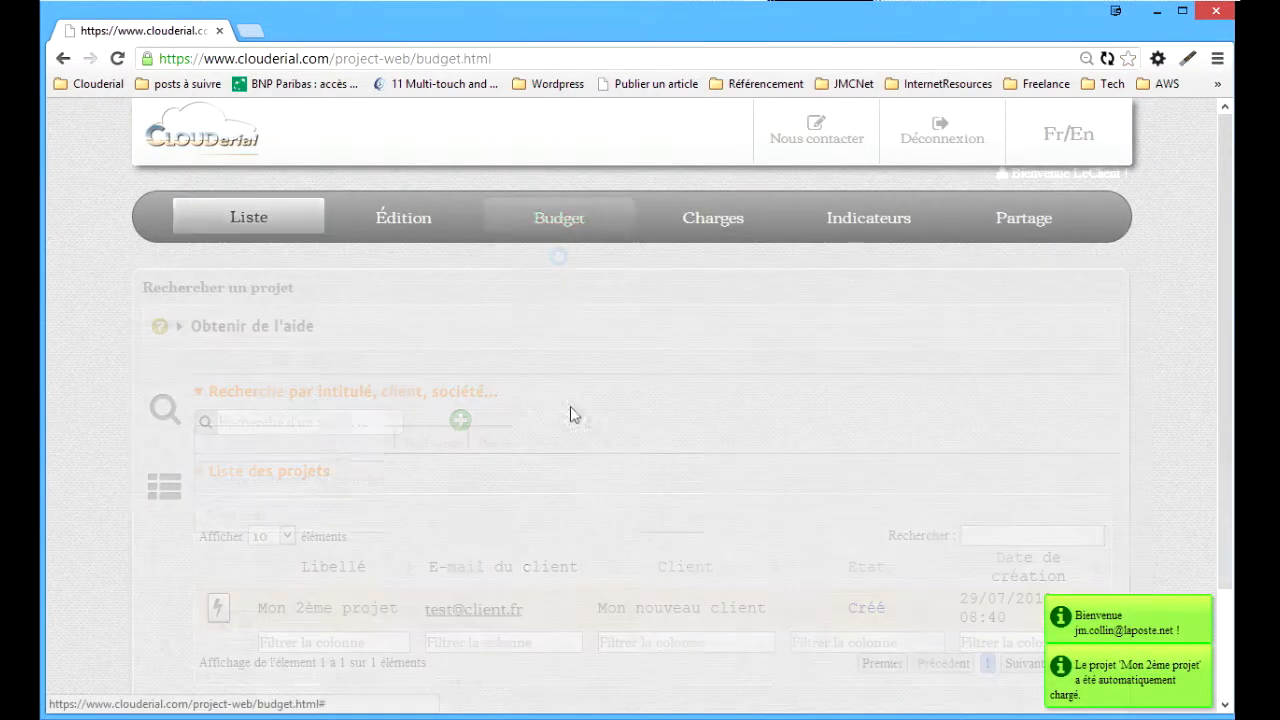
scroll(580, 420, "down", 5)
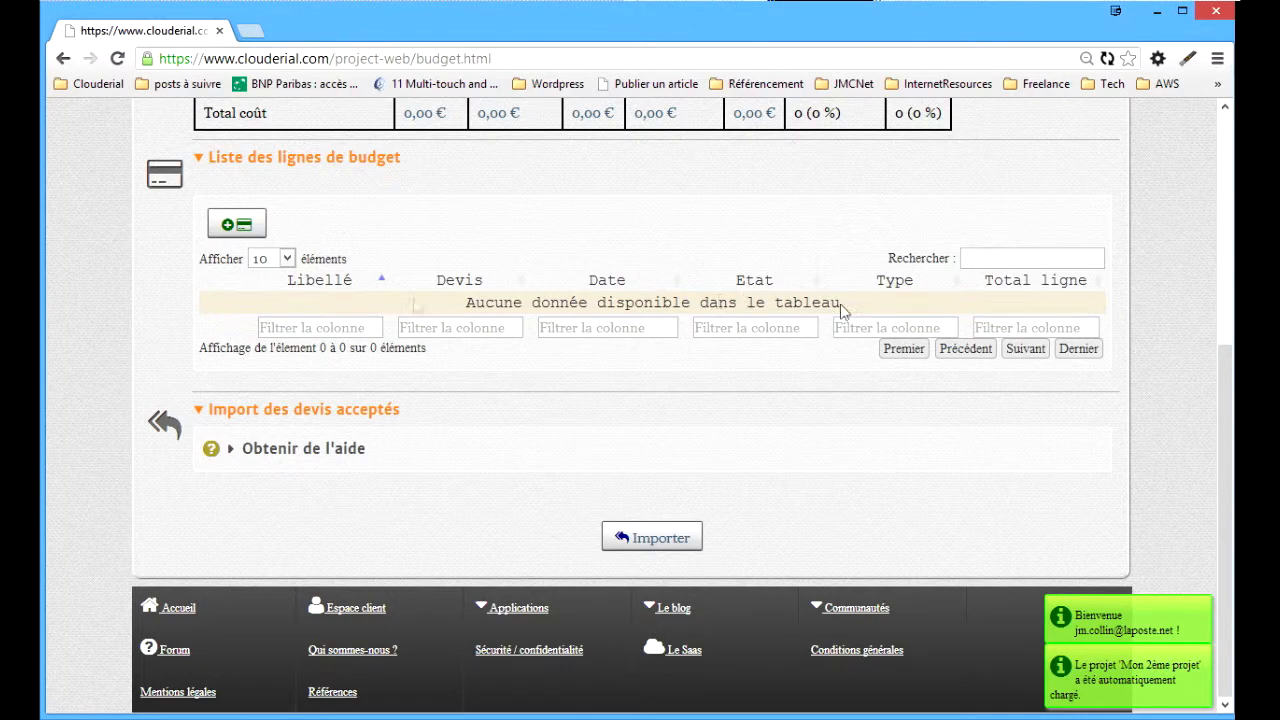
left_click(641, 538)
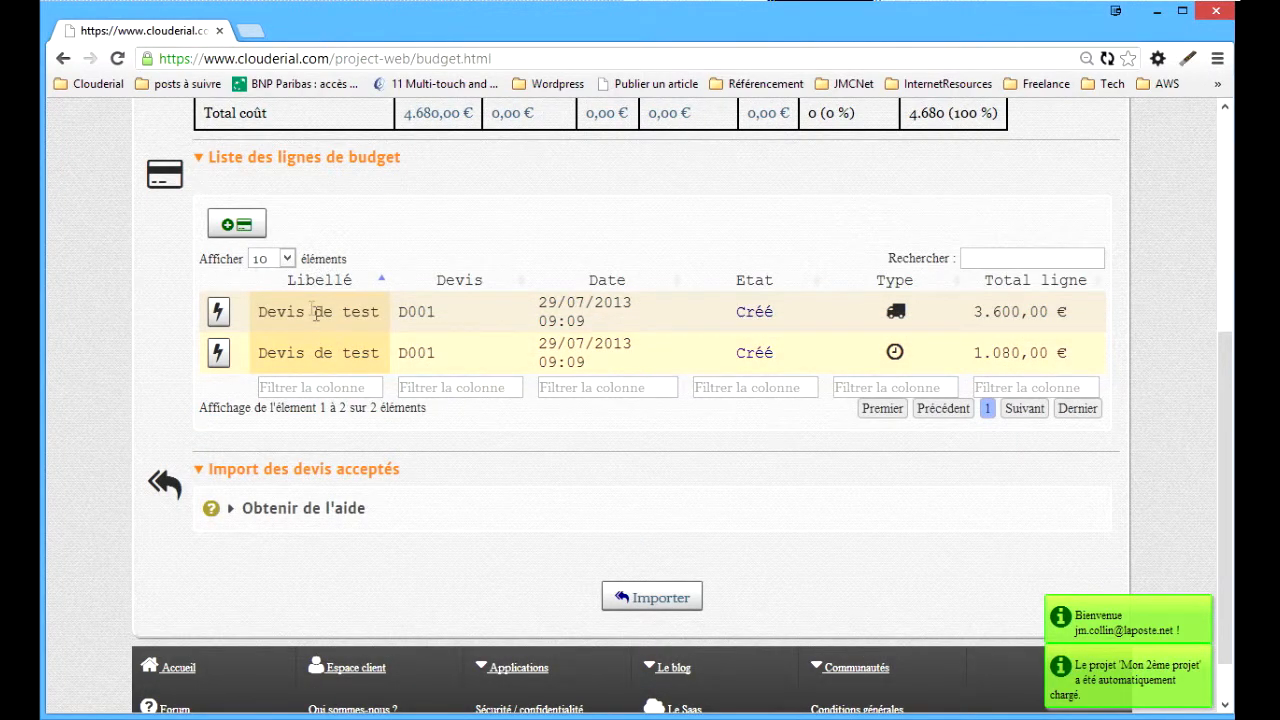
Step: Relabel the imported Fourniture budget line as "Fourniture des PCs" and submit the change
scroll(609, 324, "up", 2)
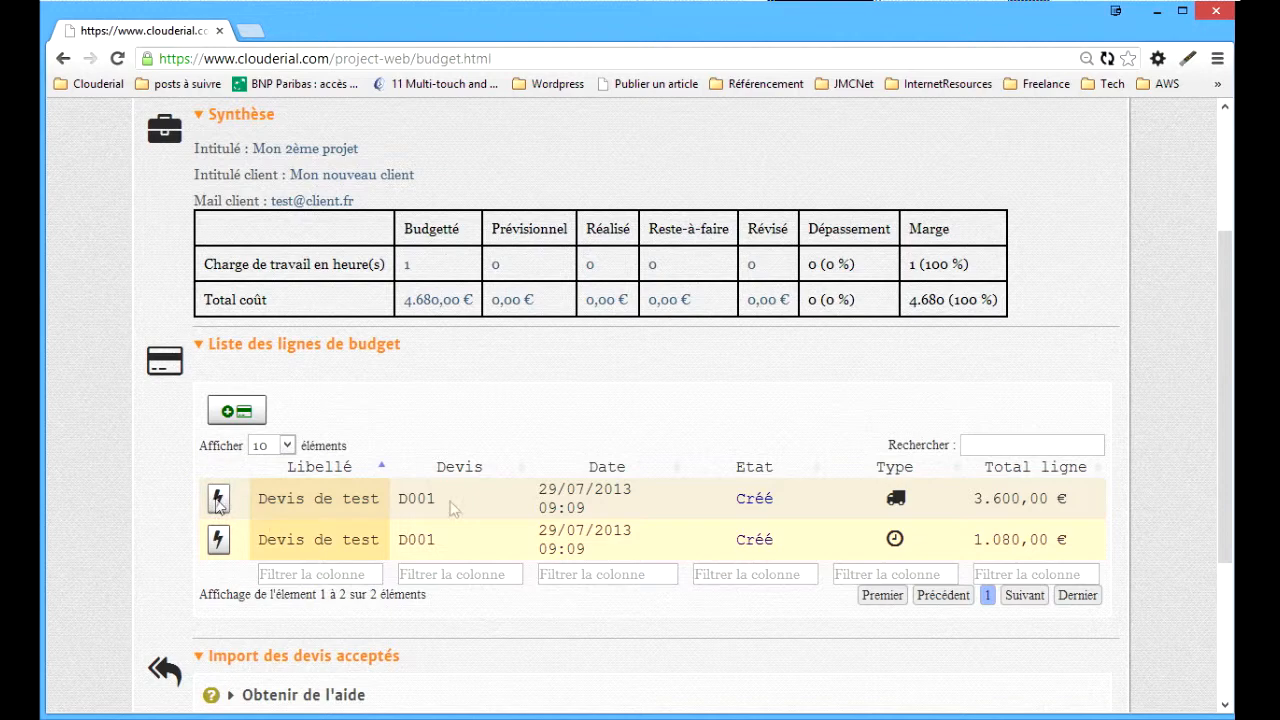
left_click(219, 500)
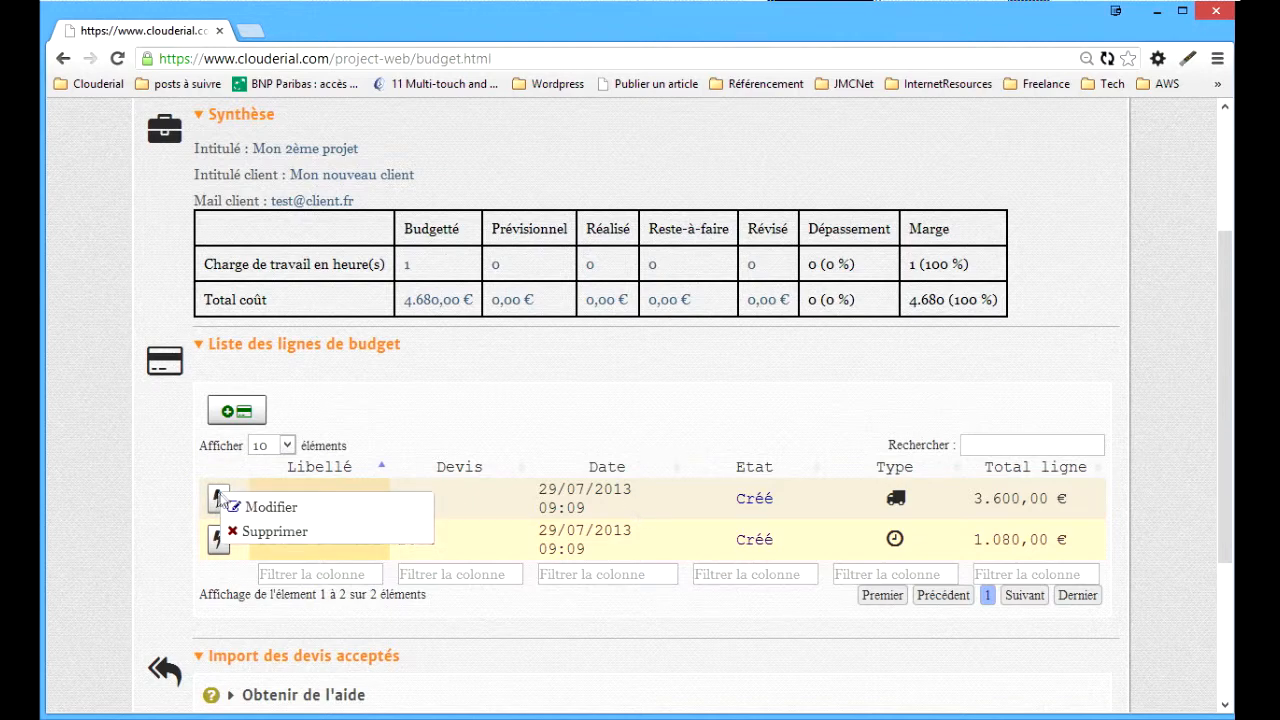
left_click(262, 505)
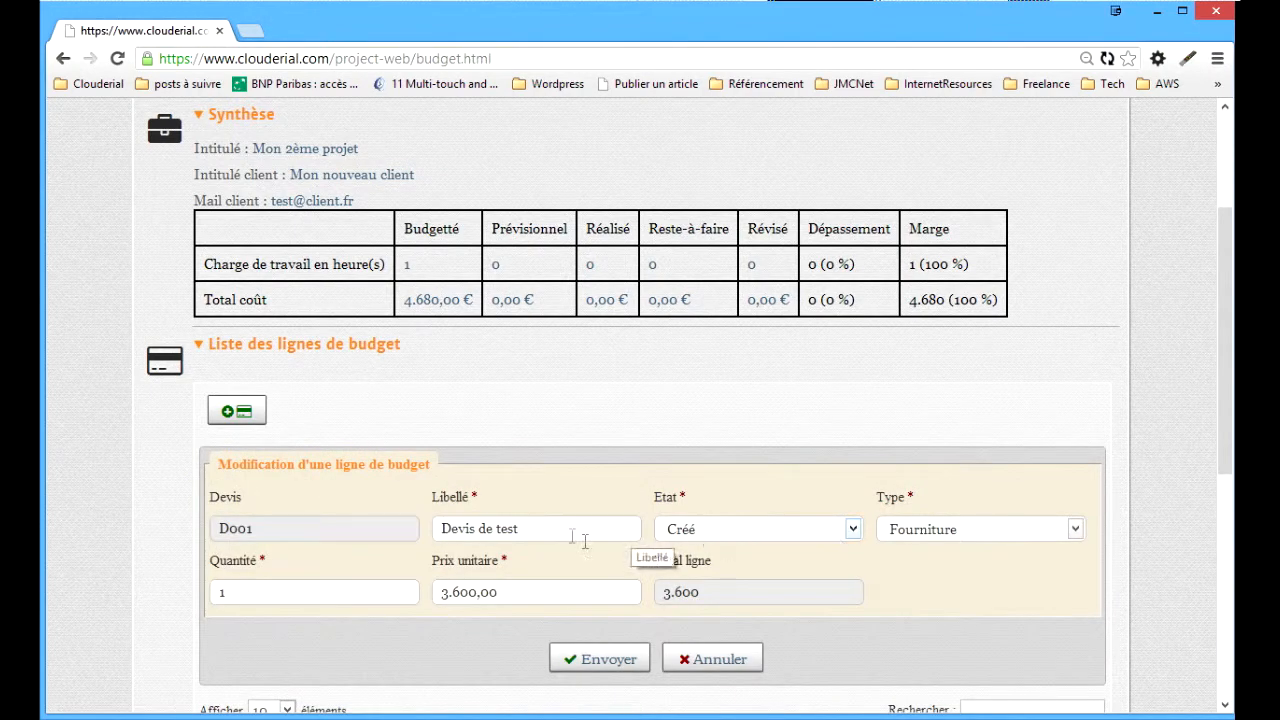
triple_click(577, 531)
scroll(543, 562, "down", 3)
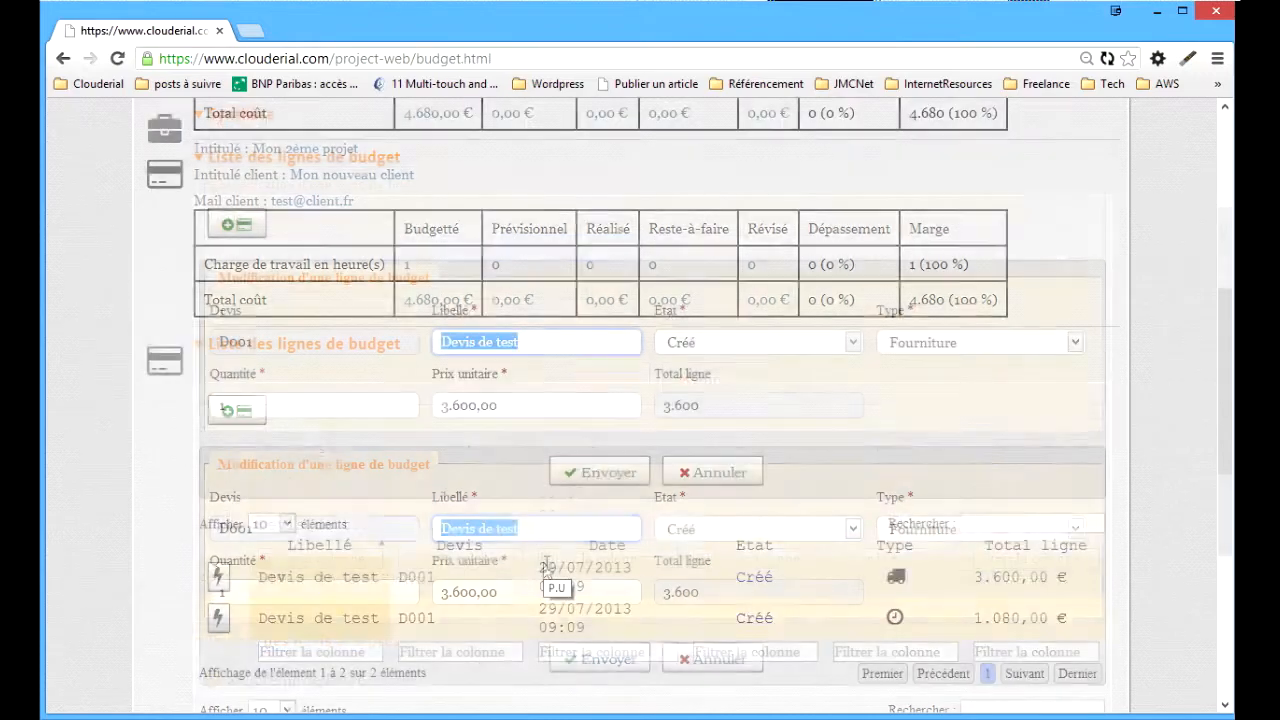
scroll(549, 566, "up", 1)
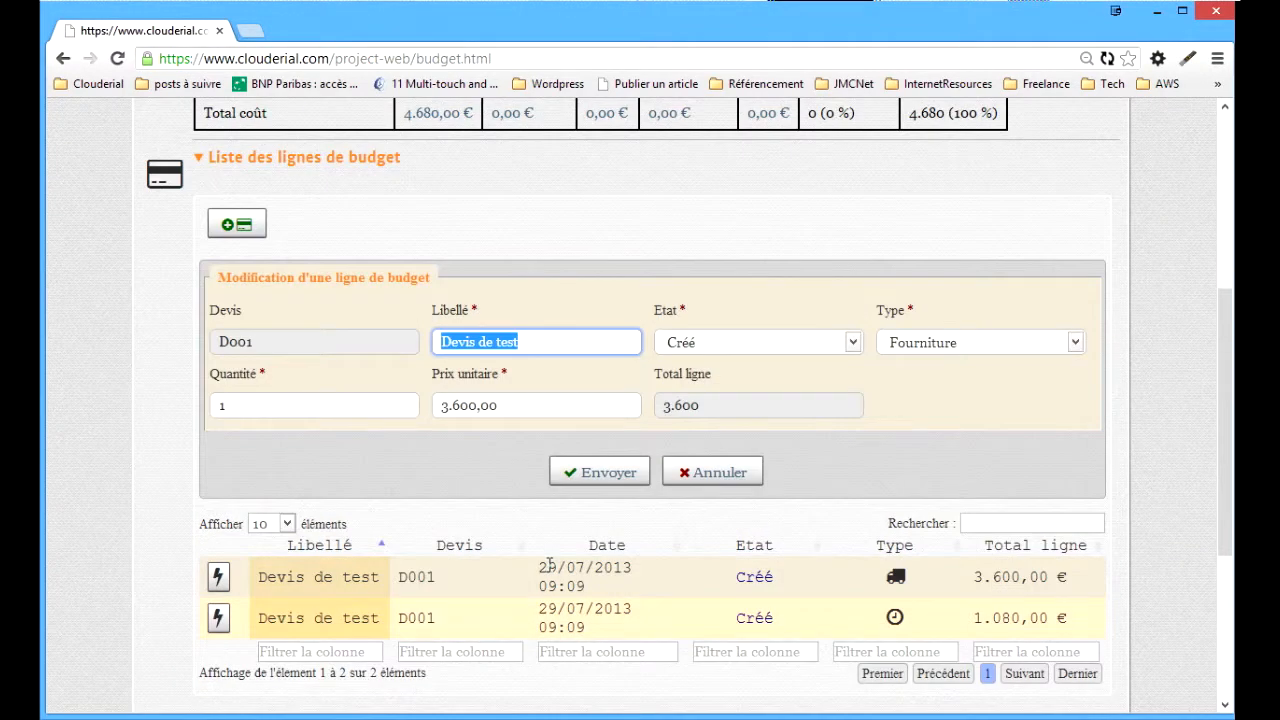
type("Fou")
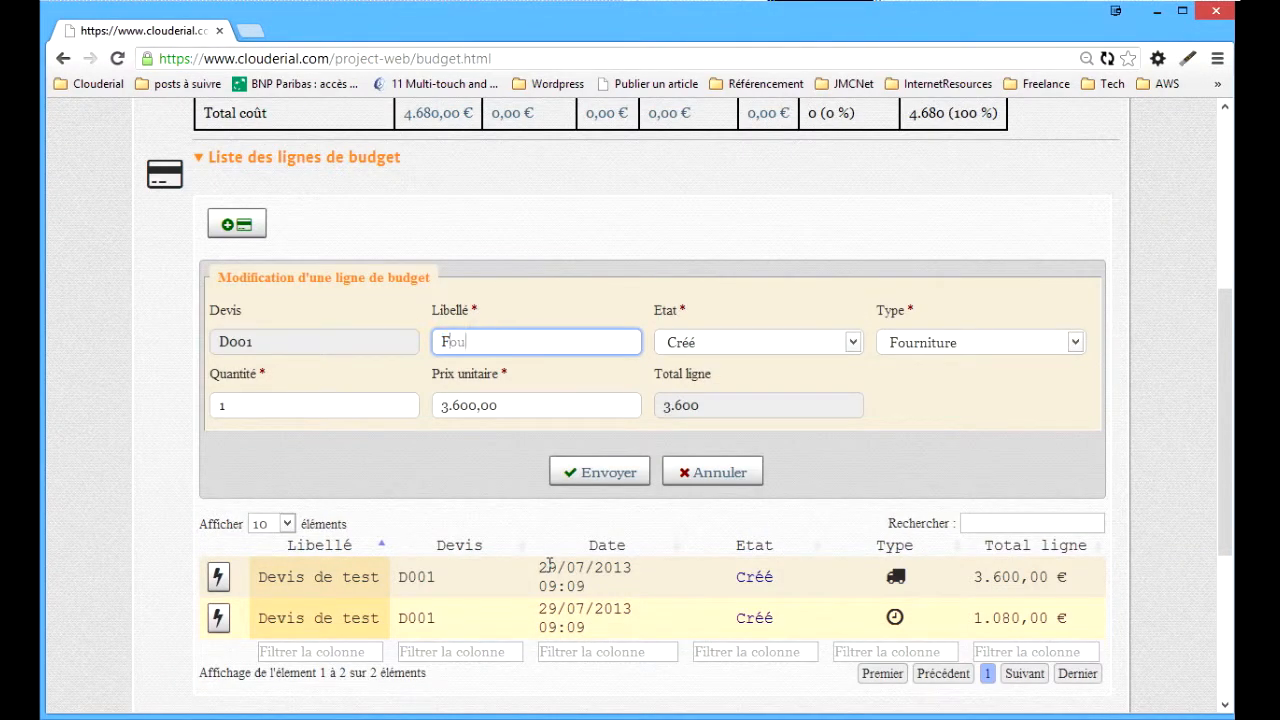
type("rniture des PCS")
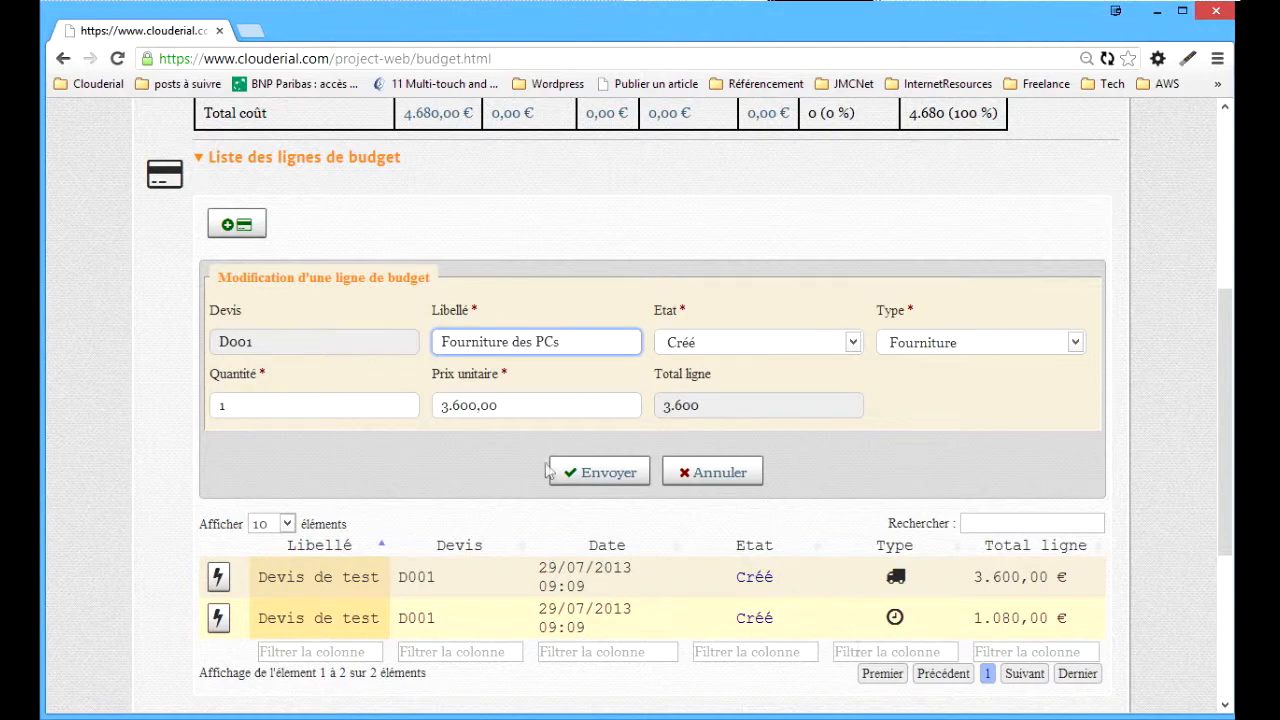
left_click(631, 470)
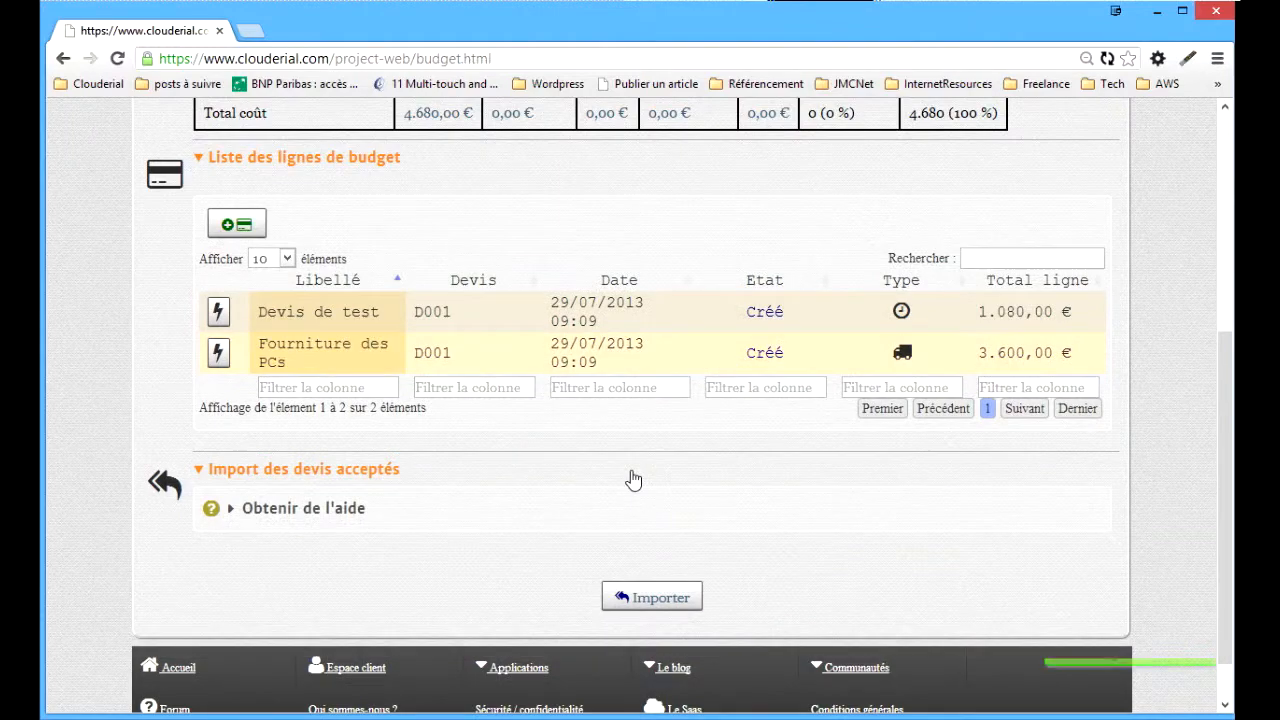
Step: Relabel the imported Horaire budget line as "Installation et configuration" and submit the change
left_click(220, 314)
left_click(282, 324)
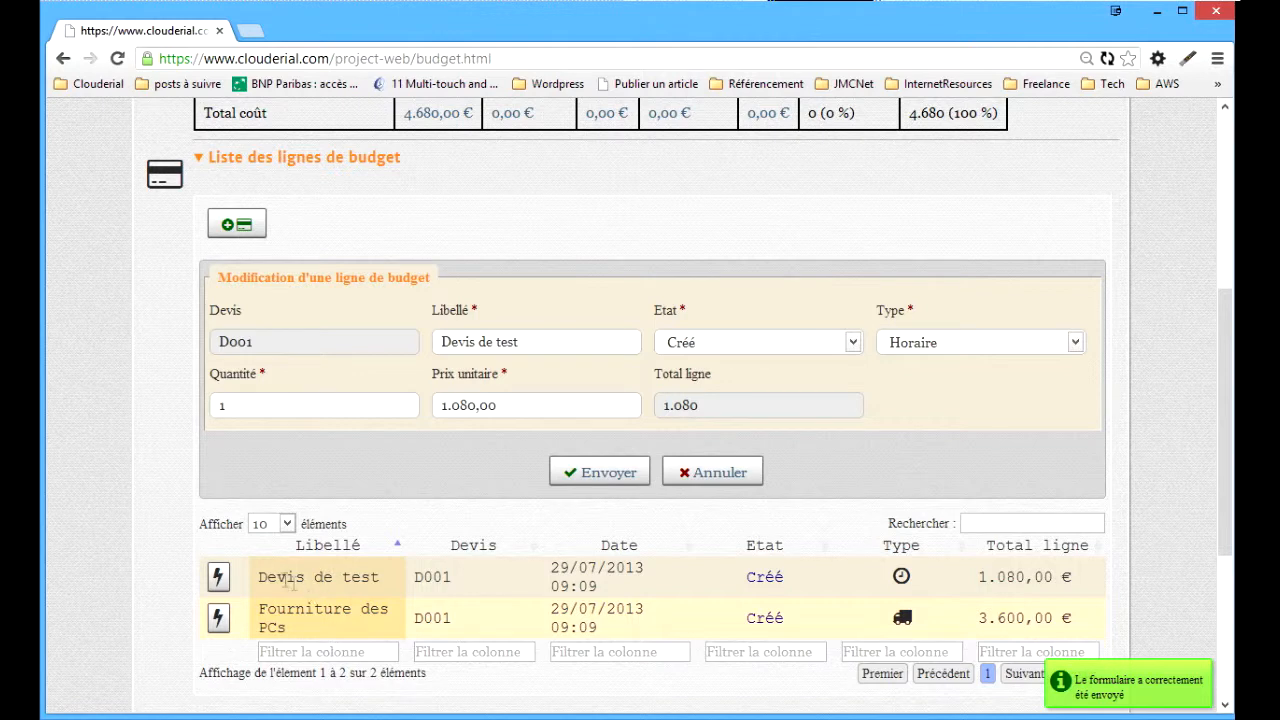
triple_click(564, 338)
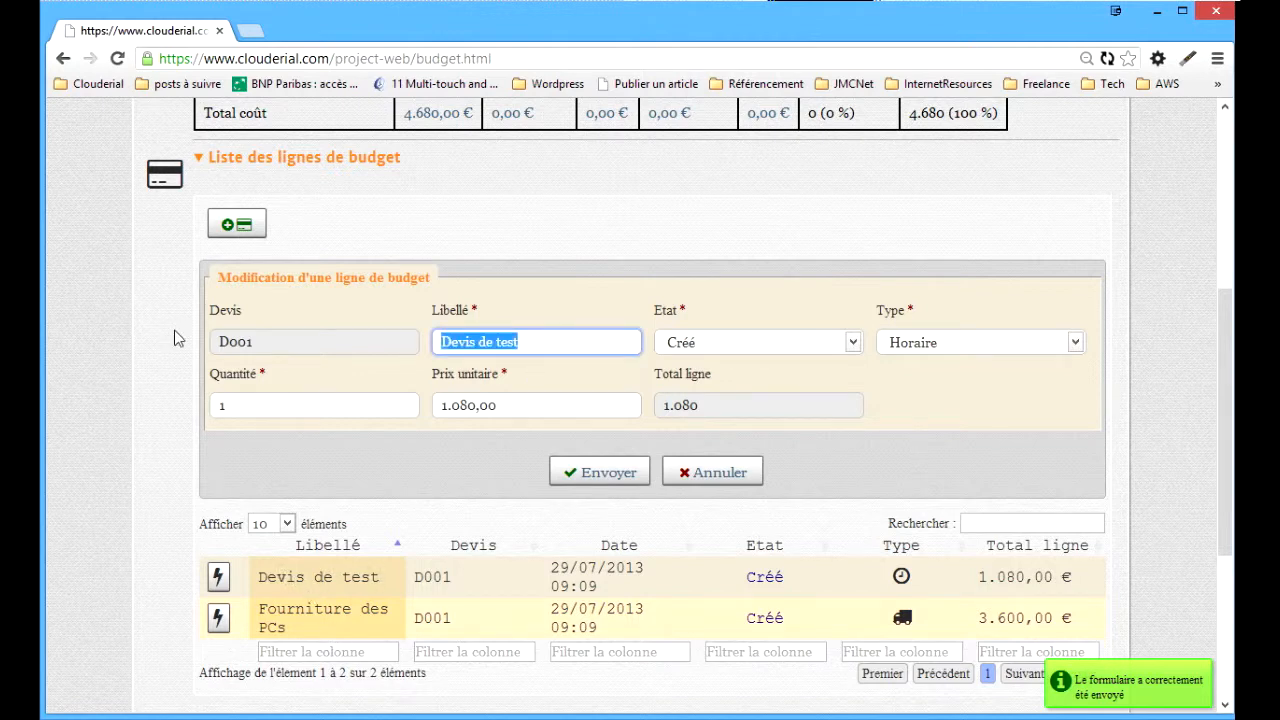
type("Inst")
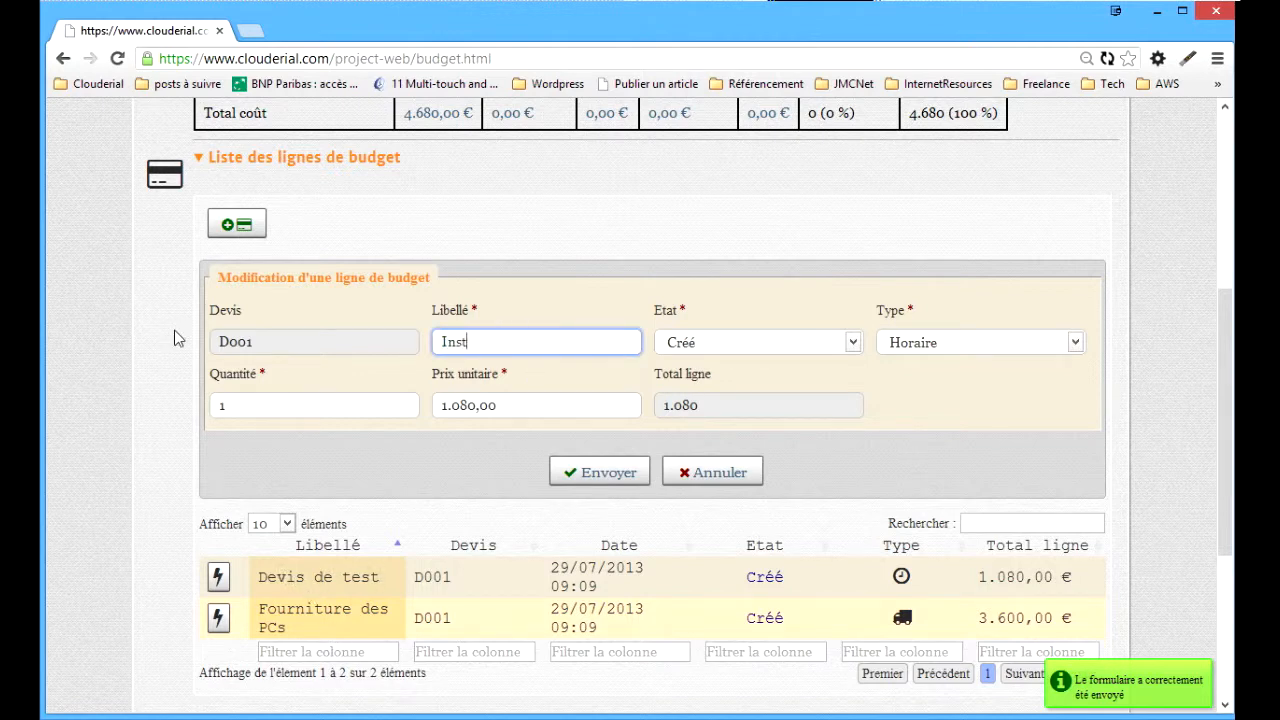
type("allation et configuration")
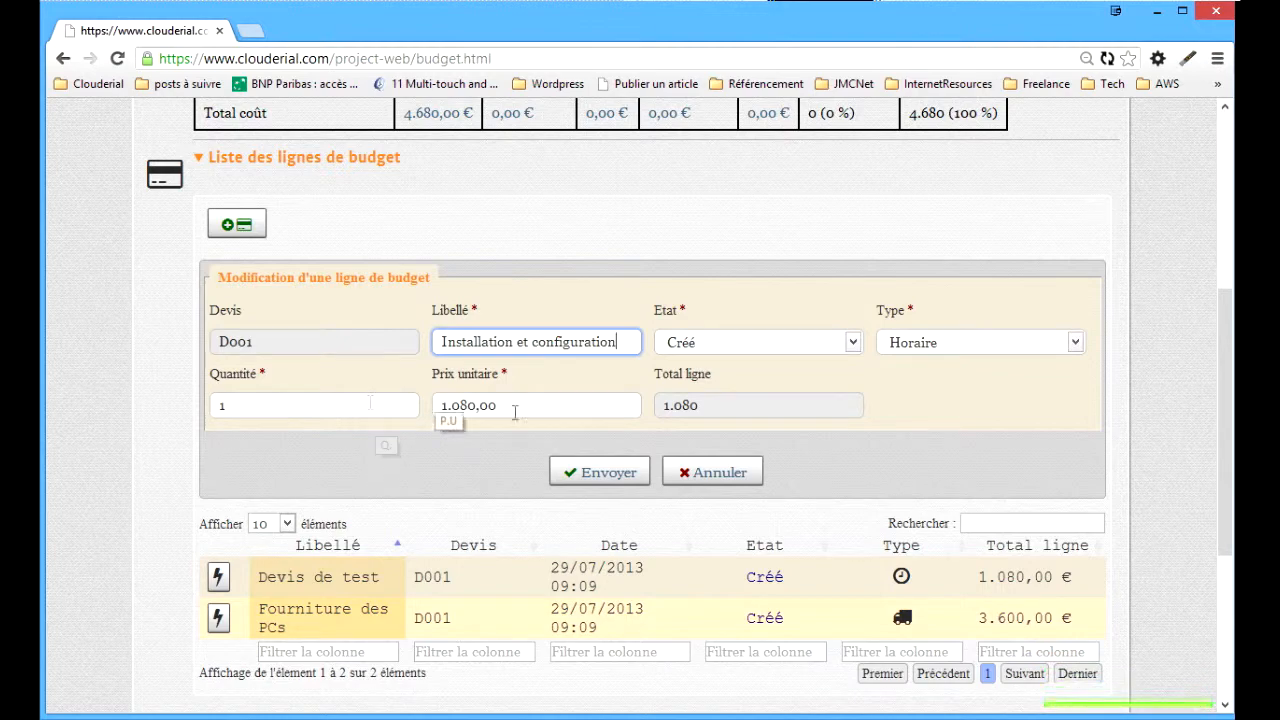
left_click(598, 473)
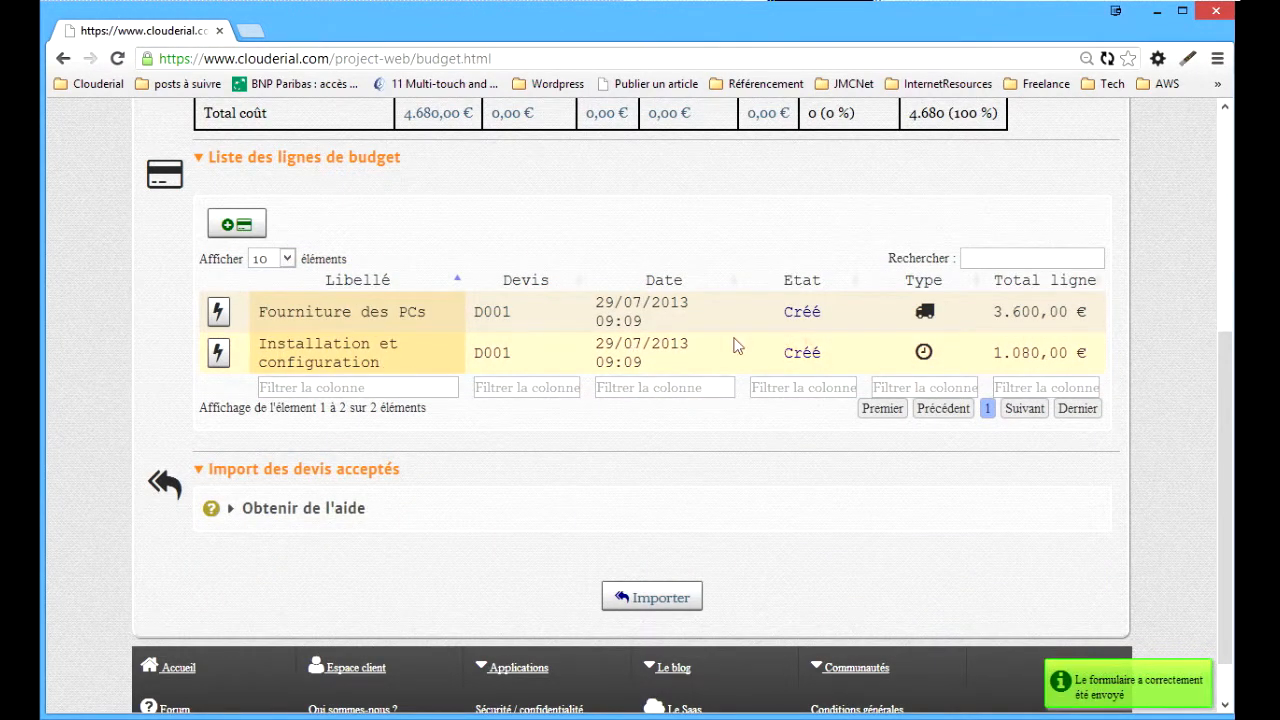
Step: Check the budget summary, and open the project's Charges page to view its list of charges
scroll(628, 428, "up", 3)
scroll(635, 460, "down", 1)
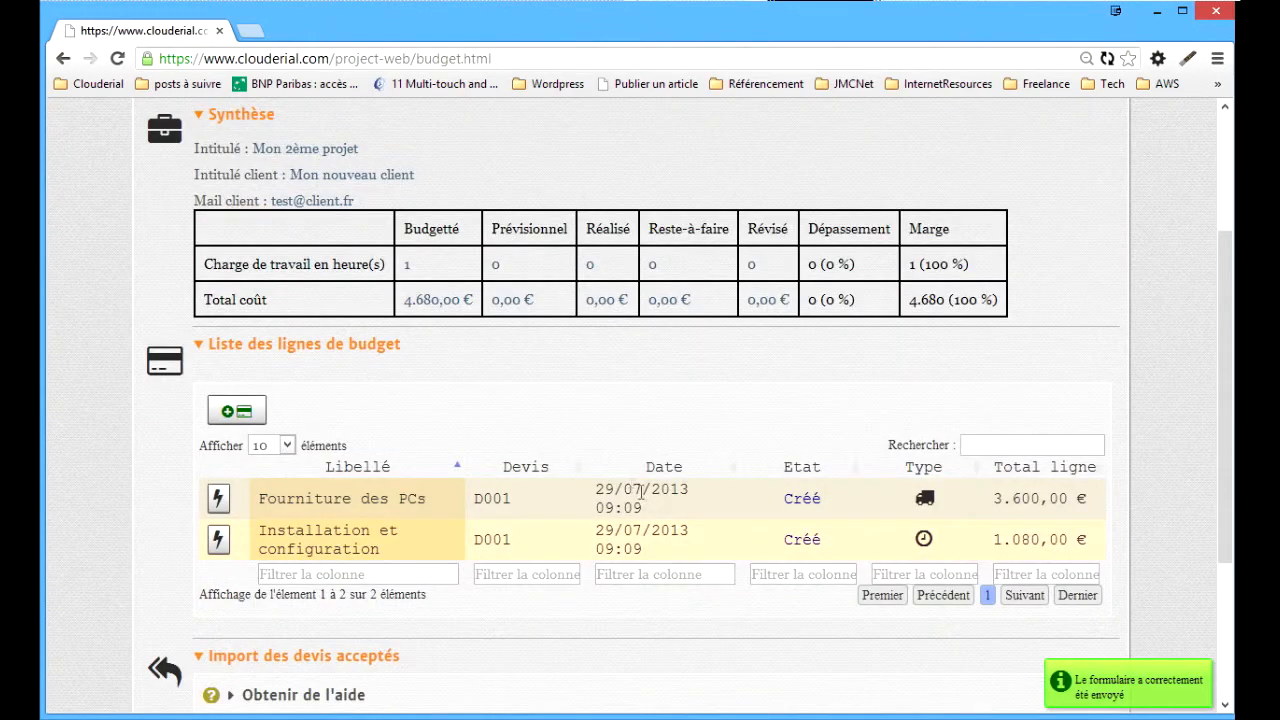
scroll(648, 497, "up", 3)
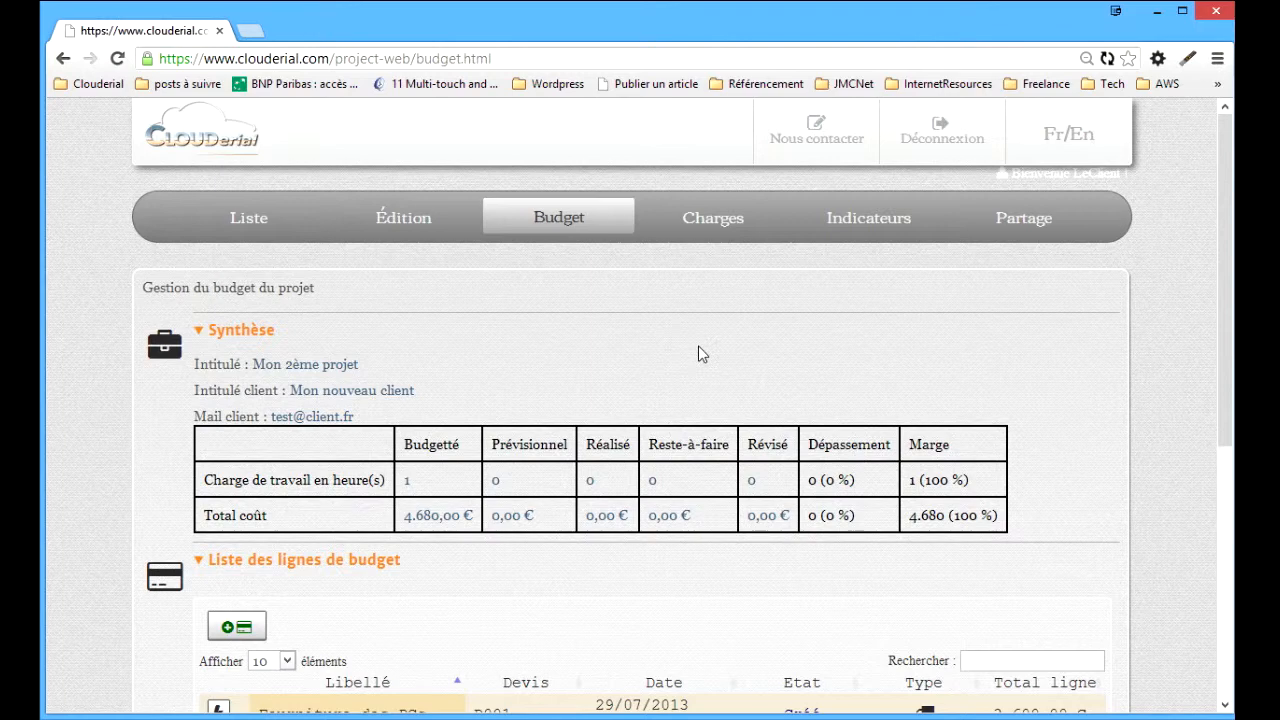
left_click(710, 228)
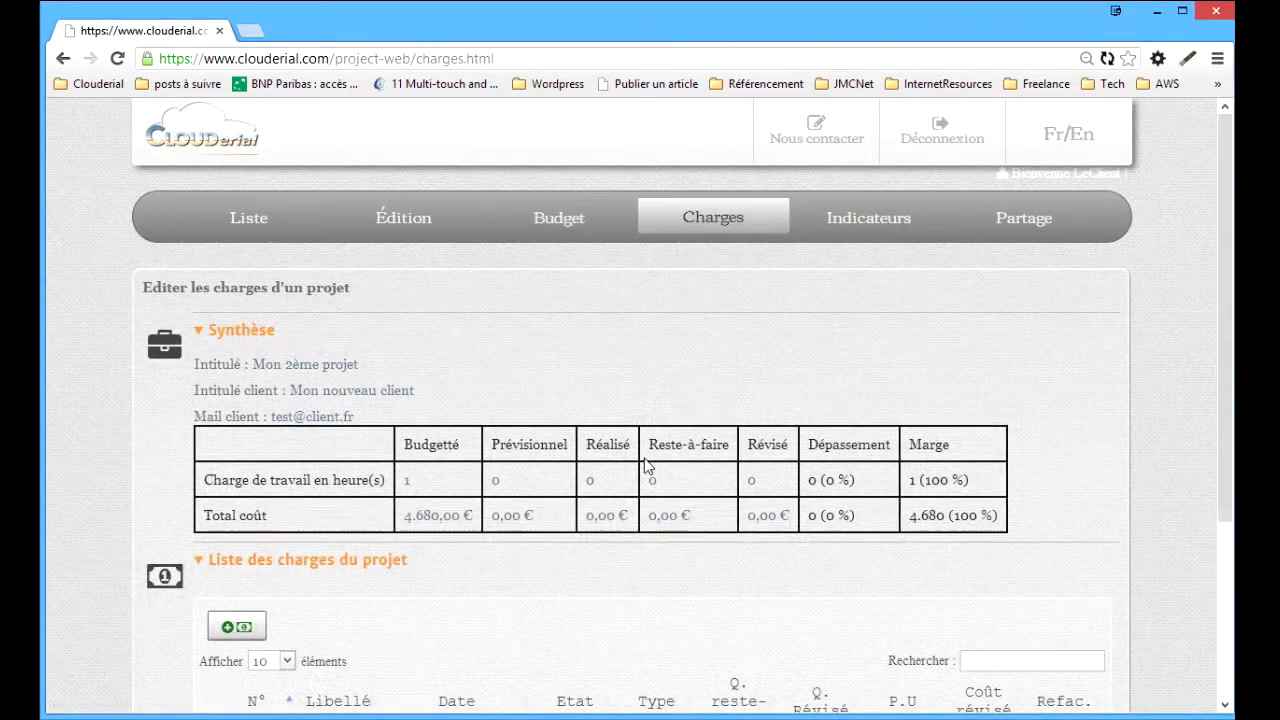
scroll(644, 458, "down", 4)
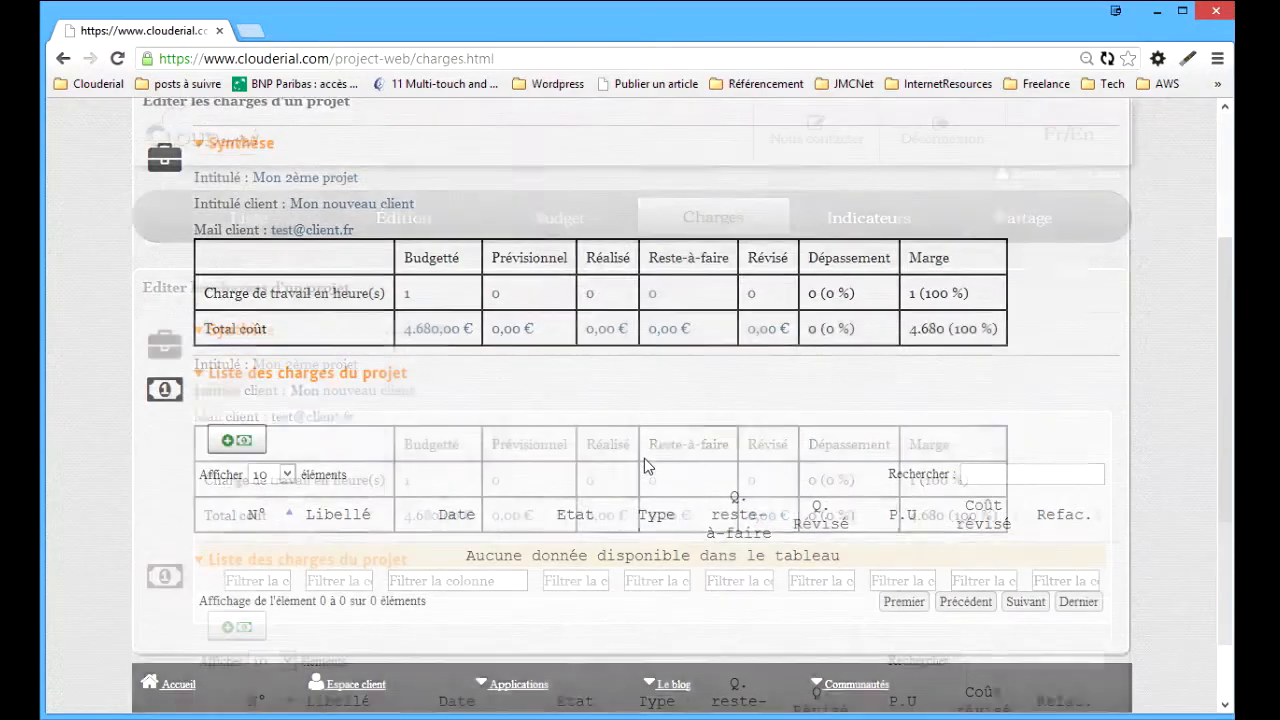
Step: Start a new charge in the project's charge list, labelled "Installation de 3 PCs" with the state Créée
scroll(644, 458, "up", 4)
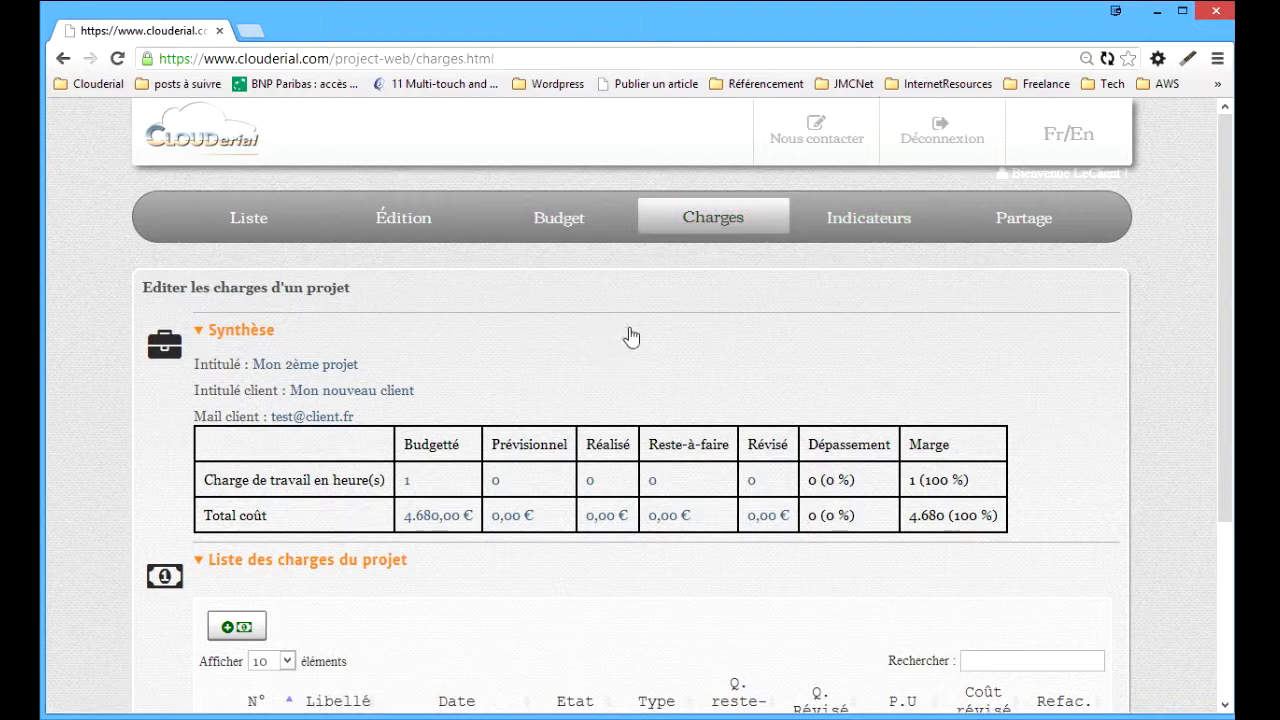
scroll(636, 341, "down", 3)
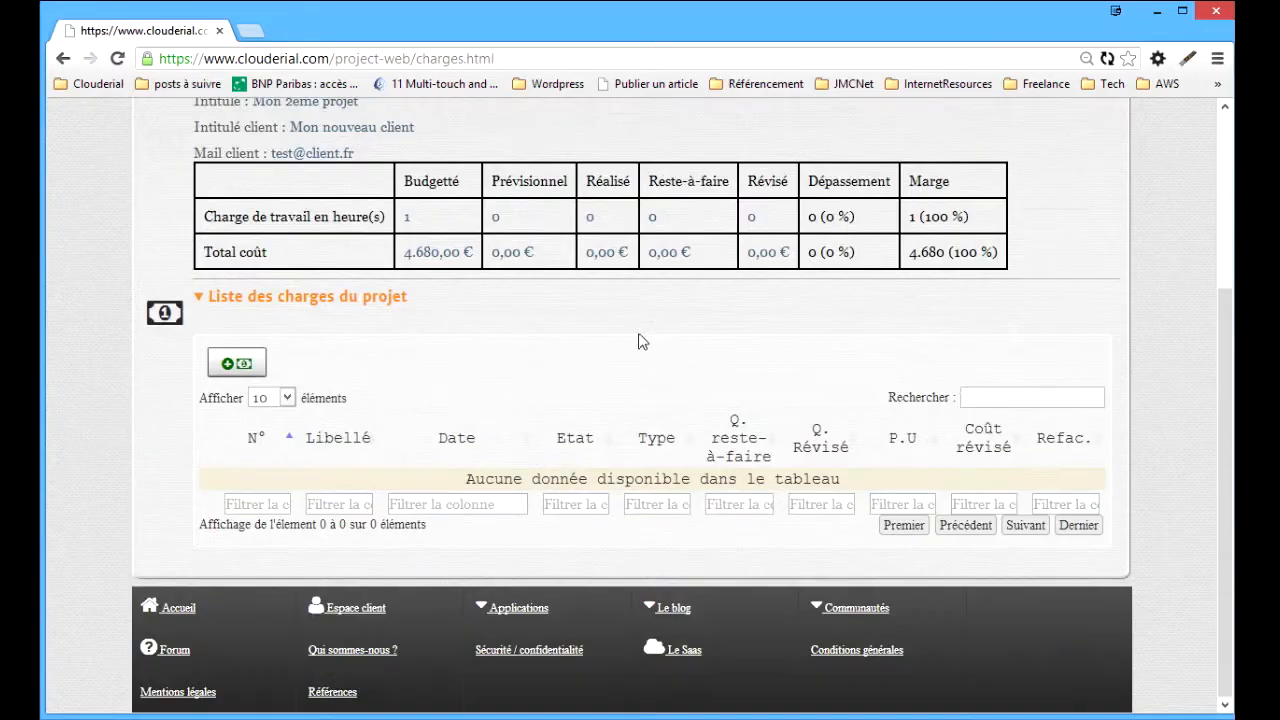
scroll(571, 412, "up", 3)
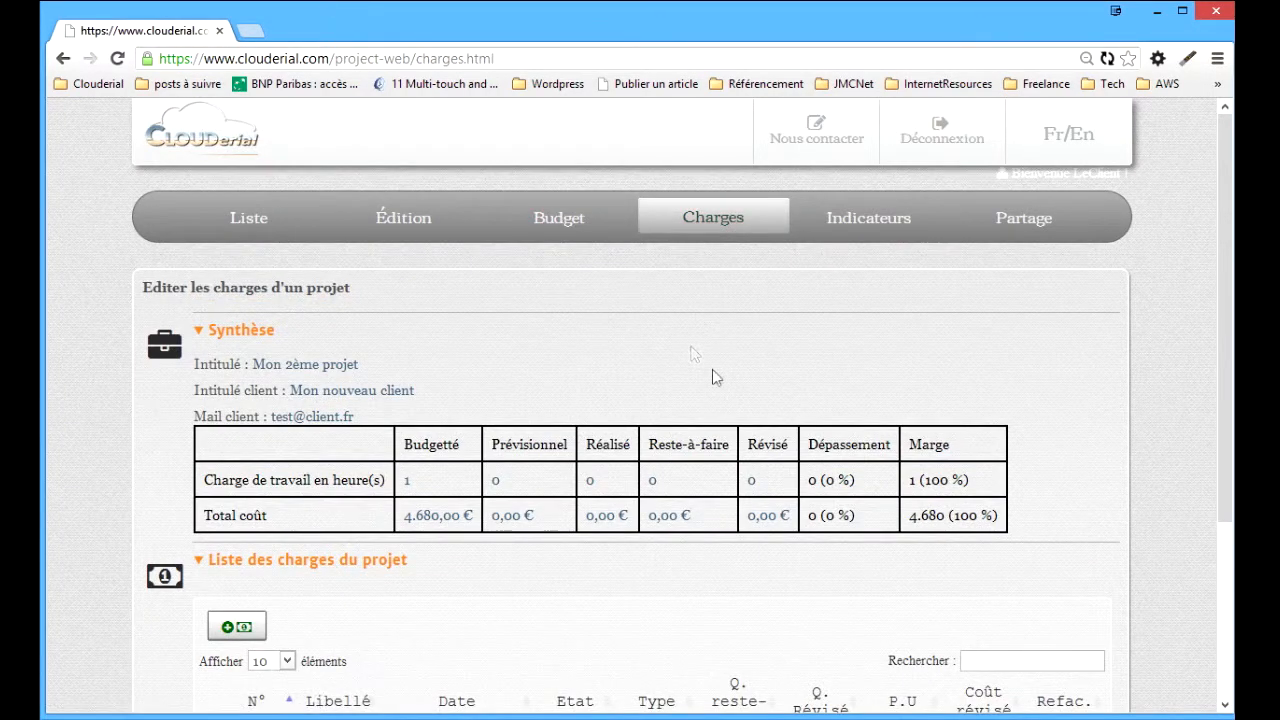
scroll(712, 369, "down", 3)
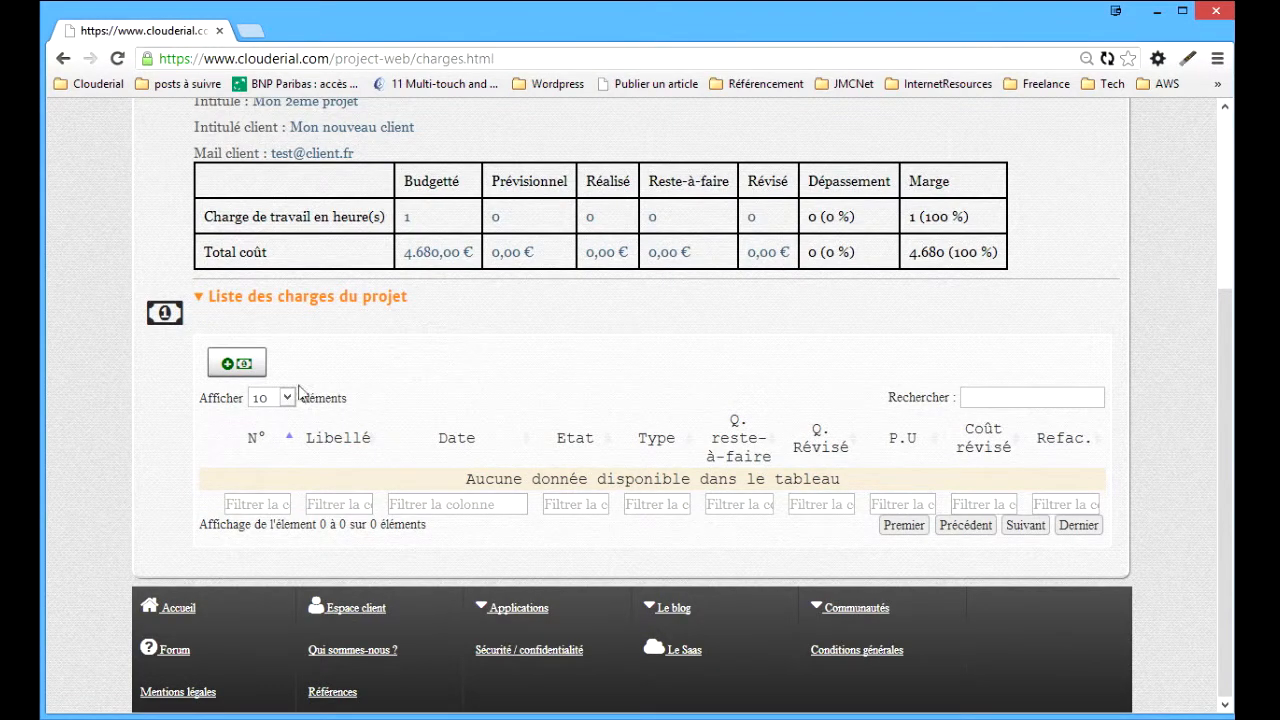
left_click(240, 363)
left_click(520, 482)
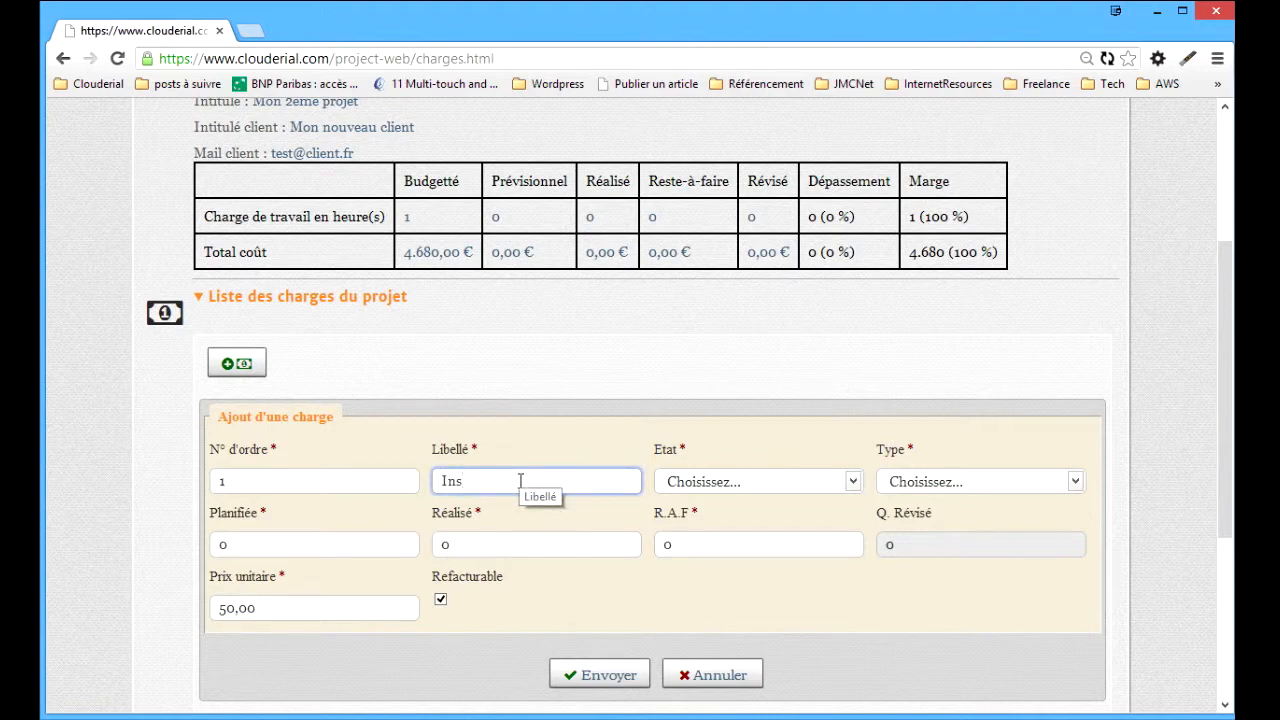
type("Installation de 3 PC")
key("Tab")
key("Down")
key("Down")
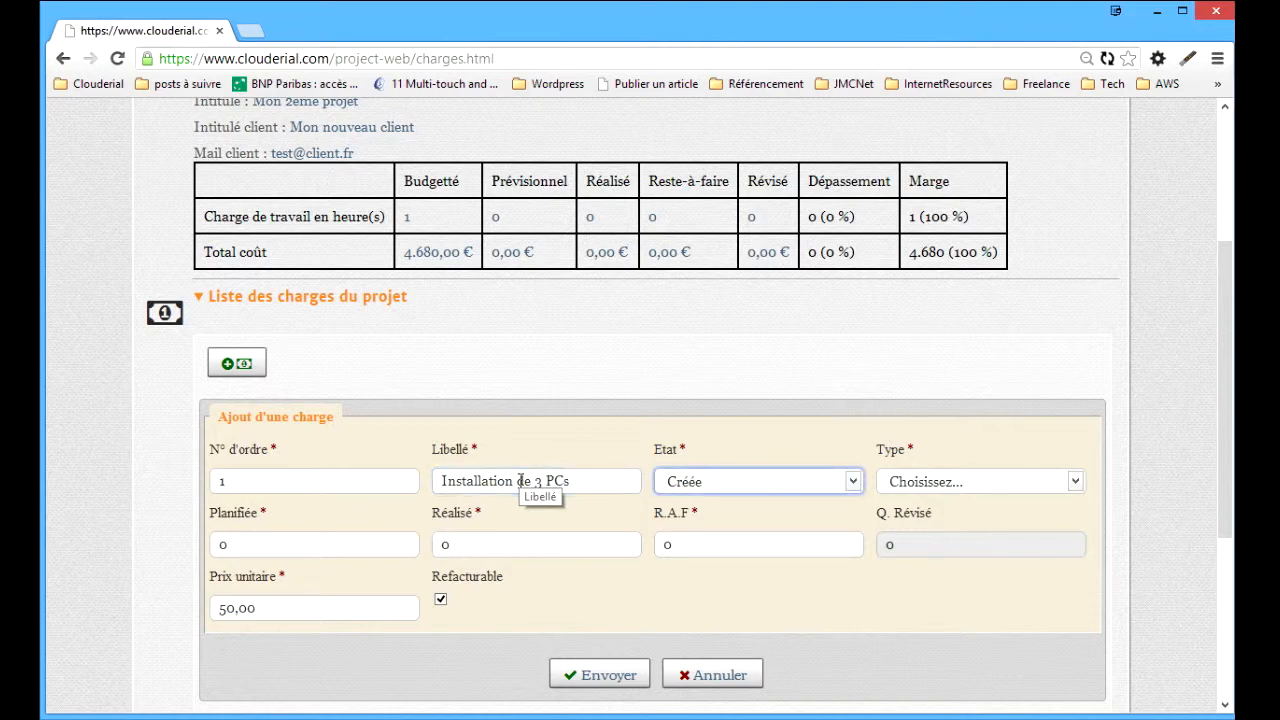
left_click(840, 482)
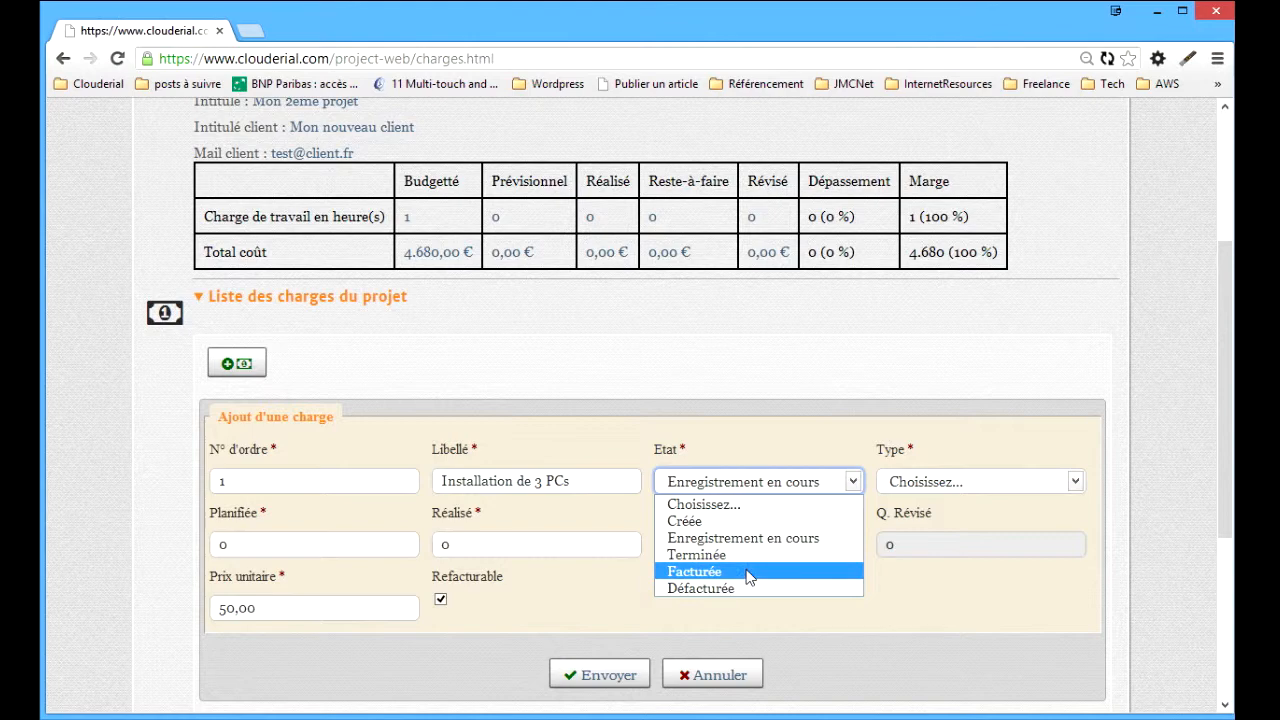
left_click(744, 522)
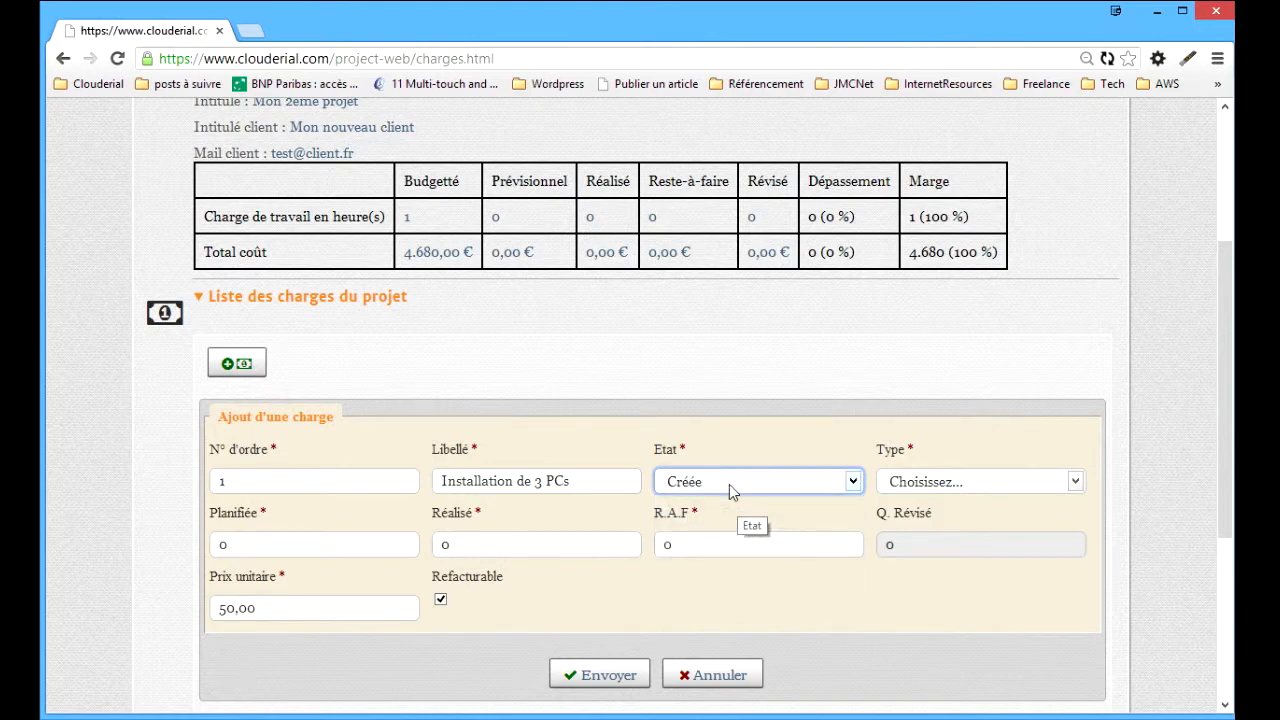
Step: Set the new charge's type to Horaire and its planned quantity to 15, and submit it
left_click(937, 484)
left_click(925, 521)
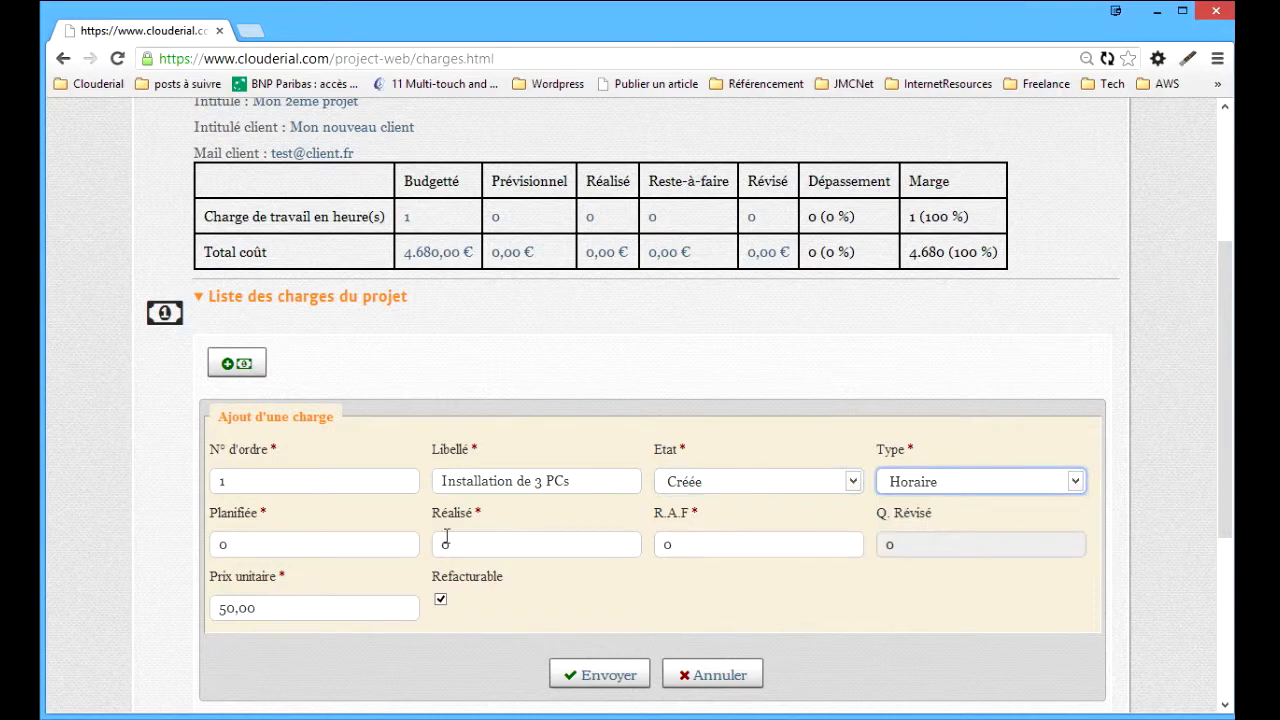
double_click(222, 544)
type("15")
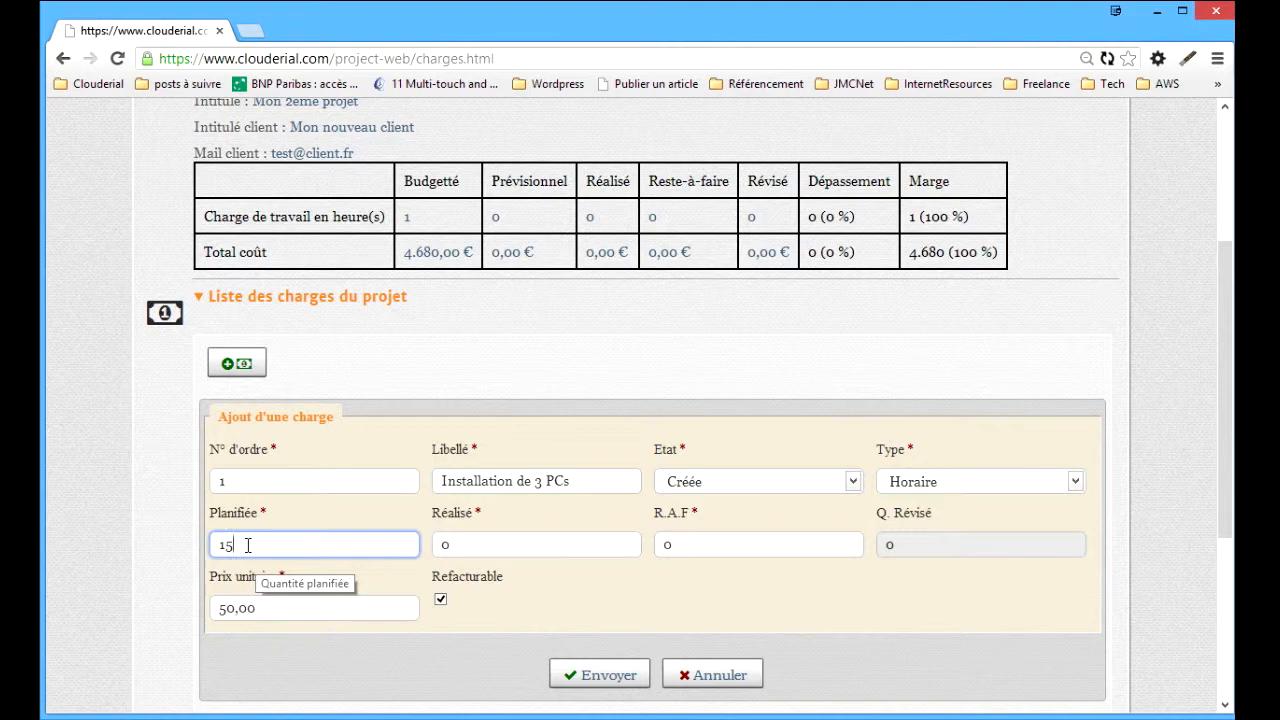
left_click(244, 606)
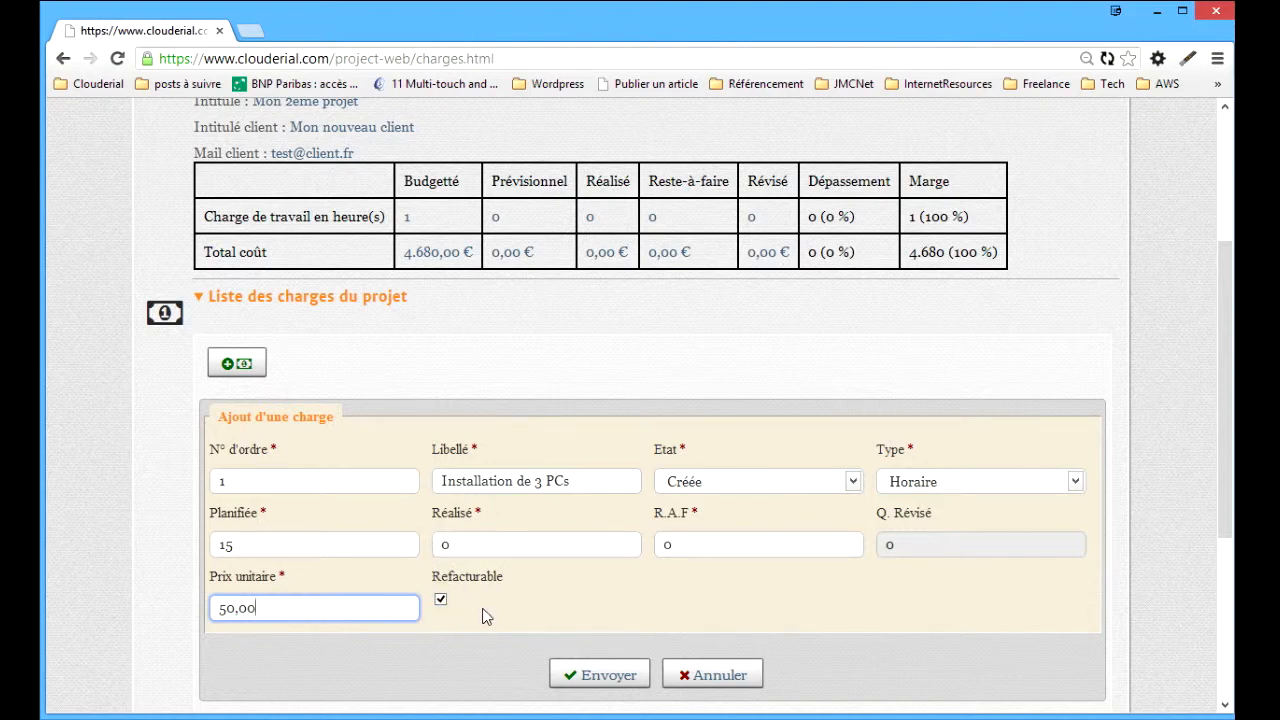
left_click(596, 678)
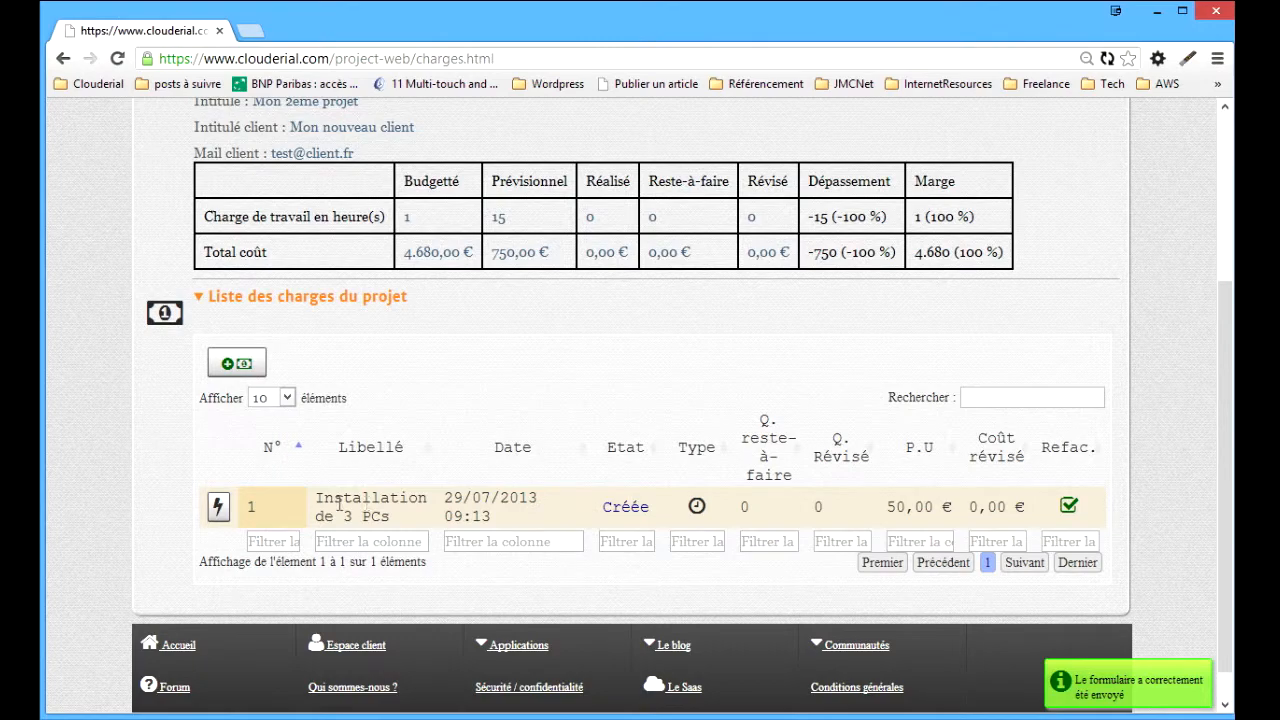
Step: Modify the "Installation de 3 PCs" charge by setting its remaining quantity (R.A.F) to 15, and submit the change
scroll(318, 503, "up", 4)
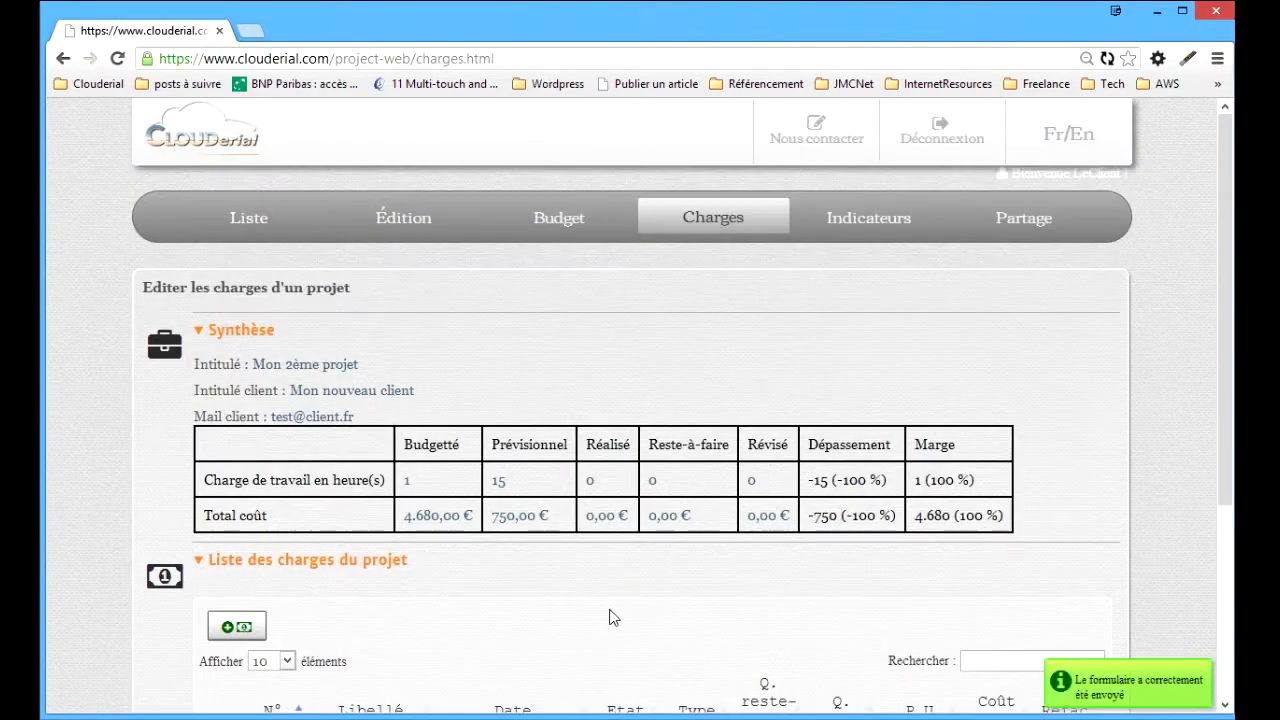
scroll(602, 608, "down", 4)
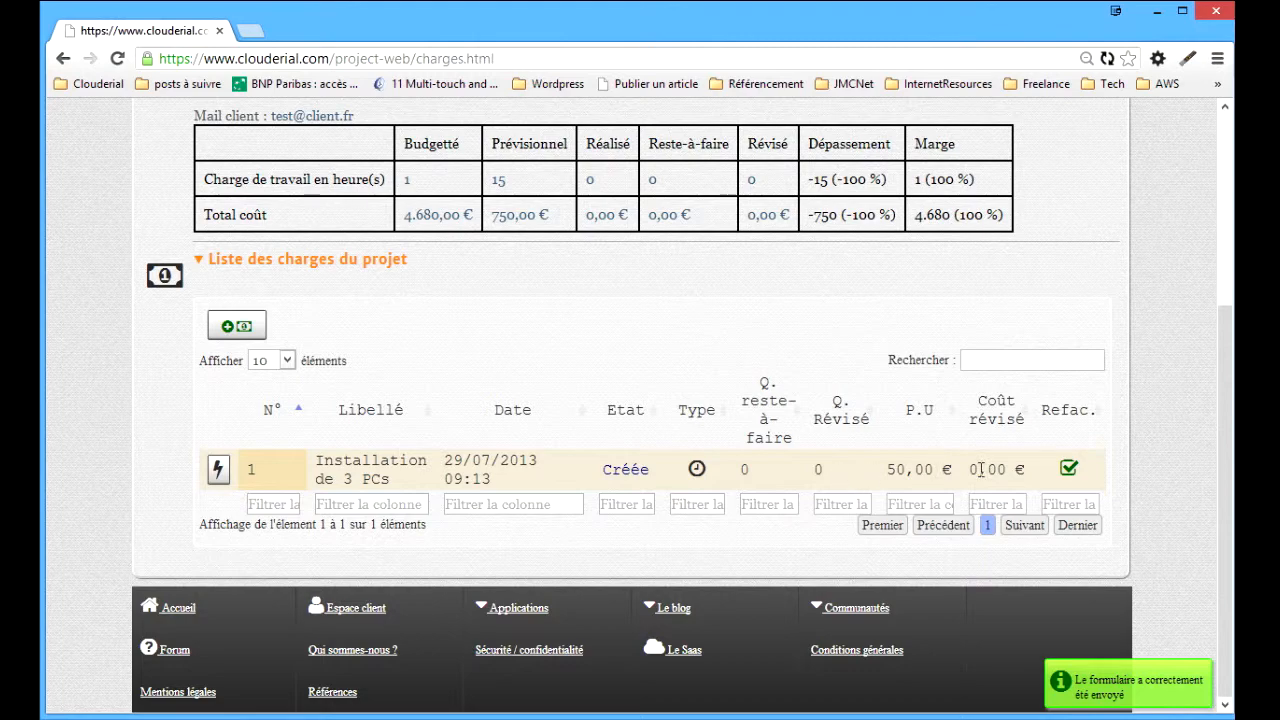
left_click(219, 469)
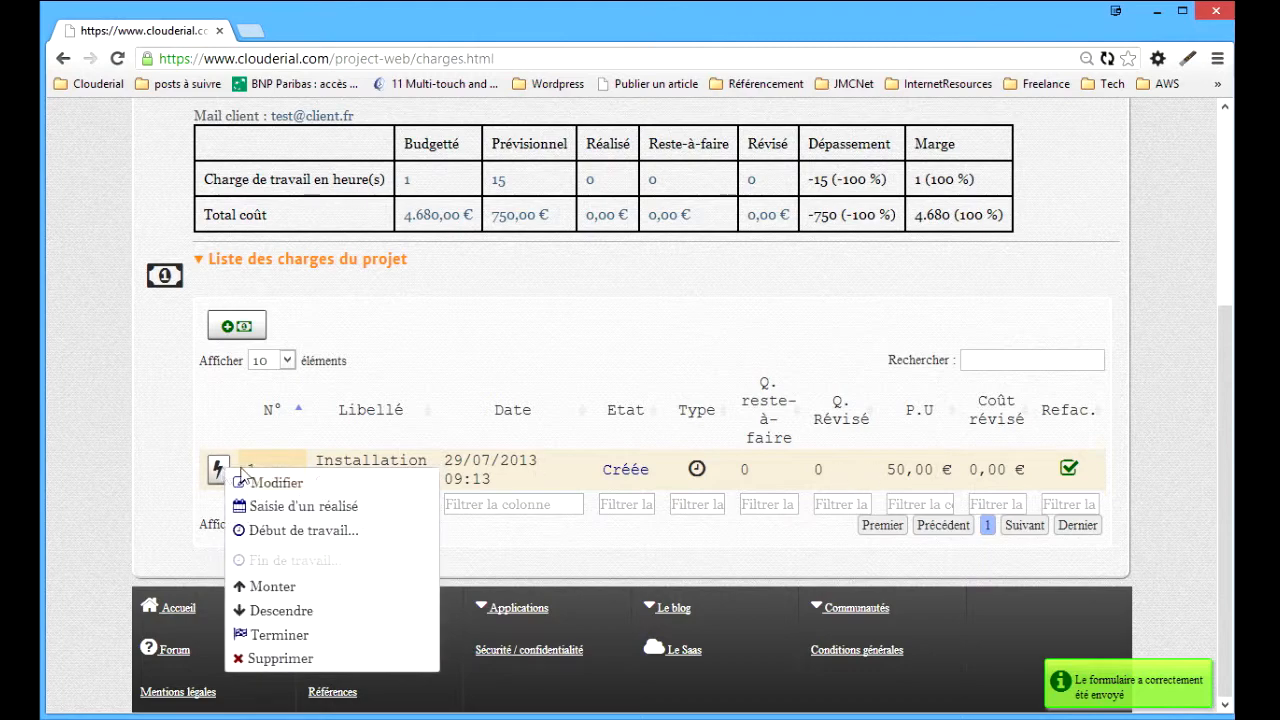
left_click(307, 484)
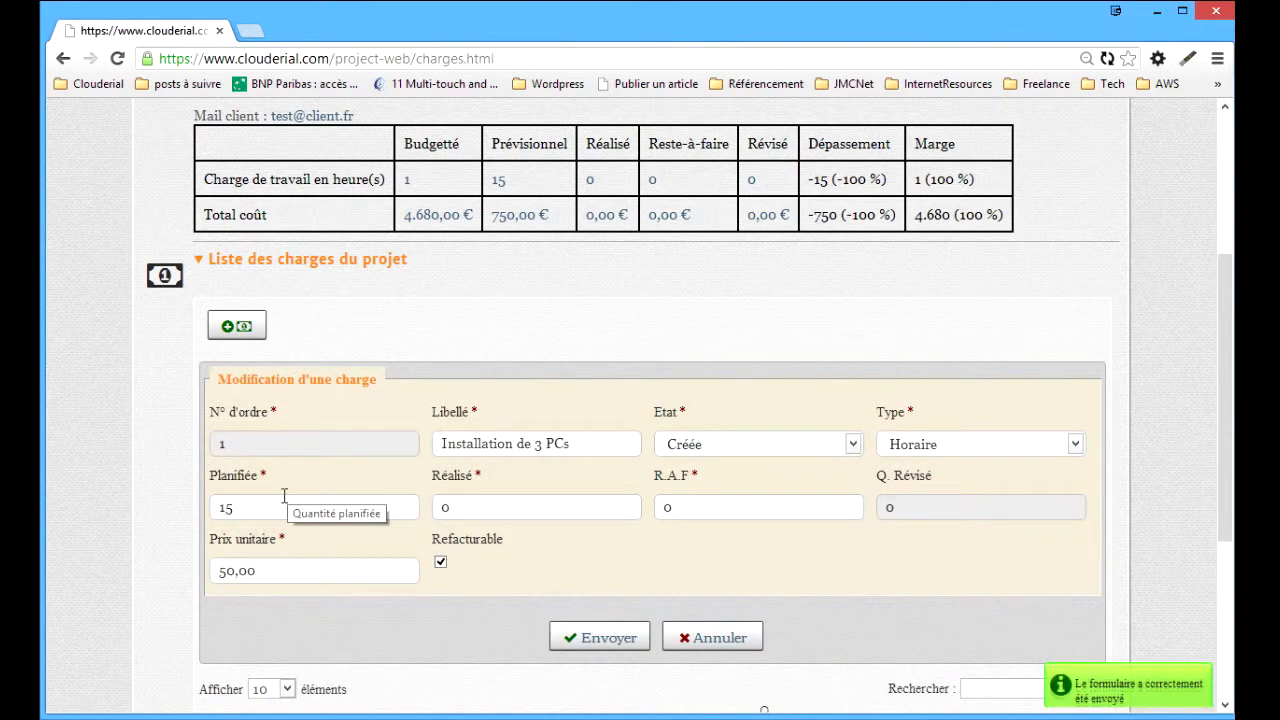
left_click(482, 508)
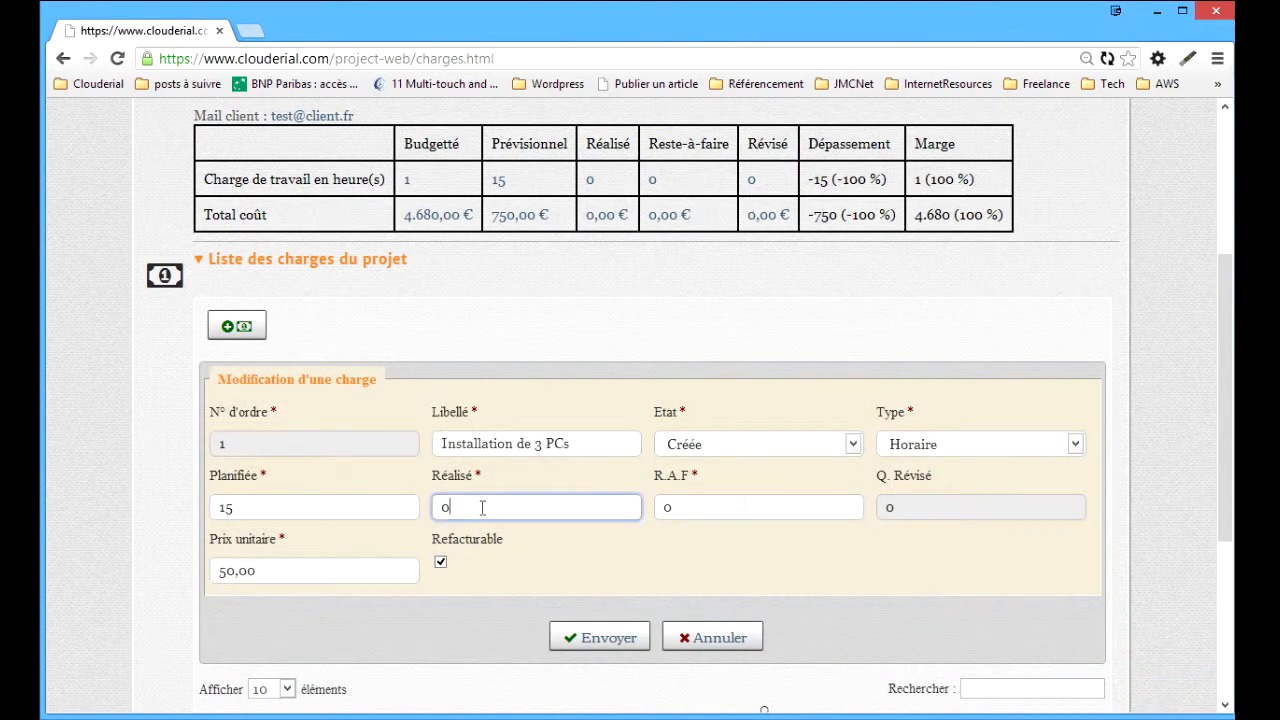
key("Tab")
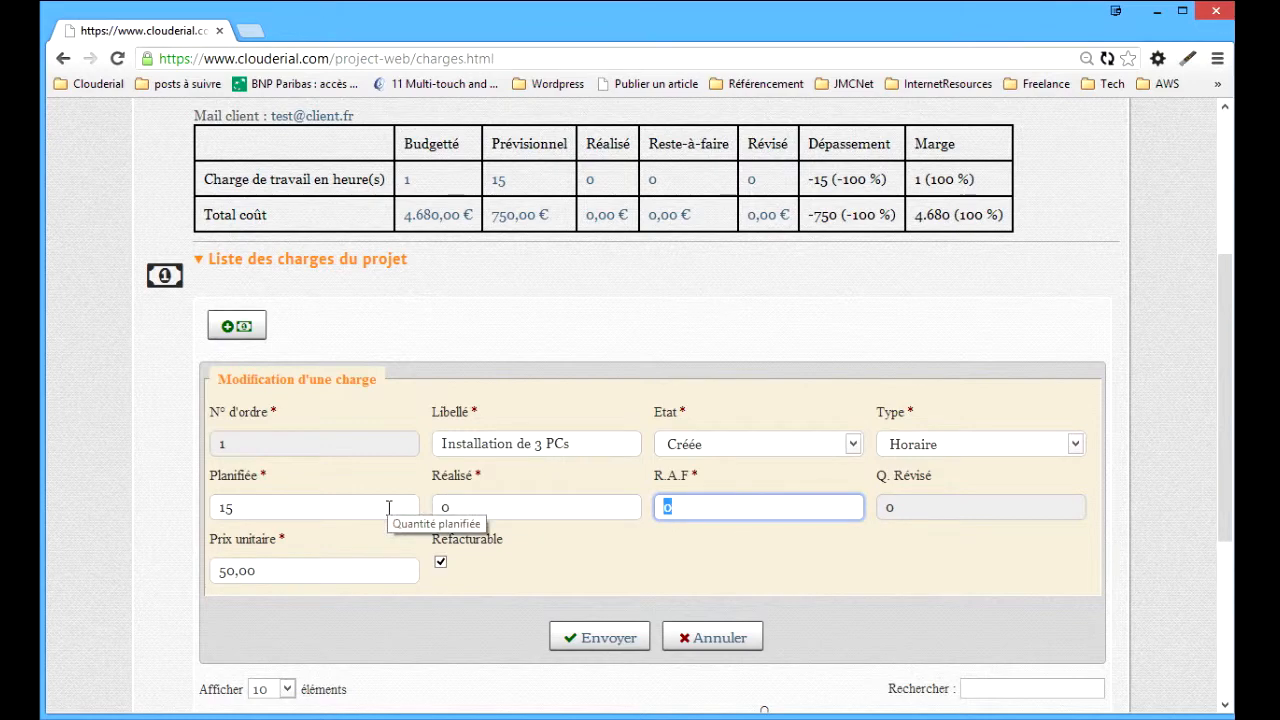
type("15")
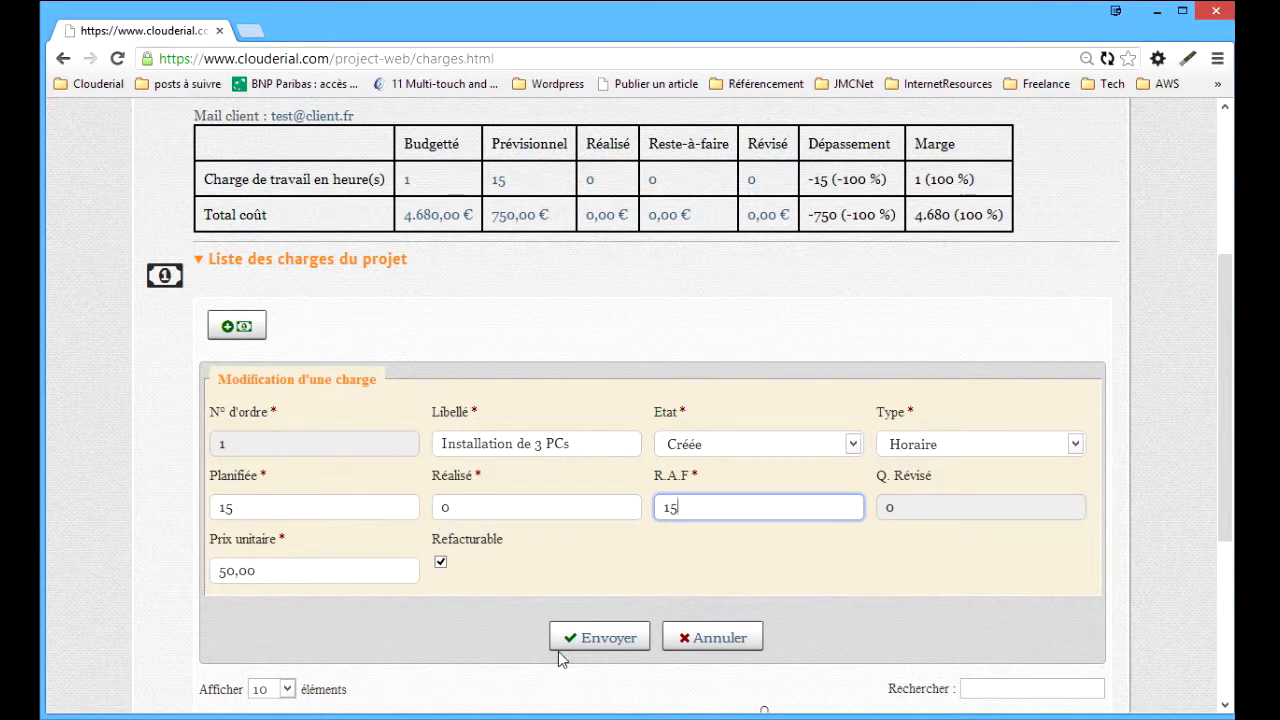
left_click(592, 641)
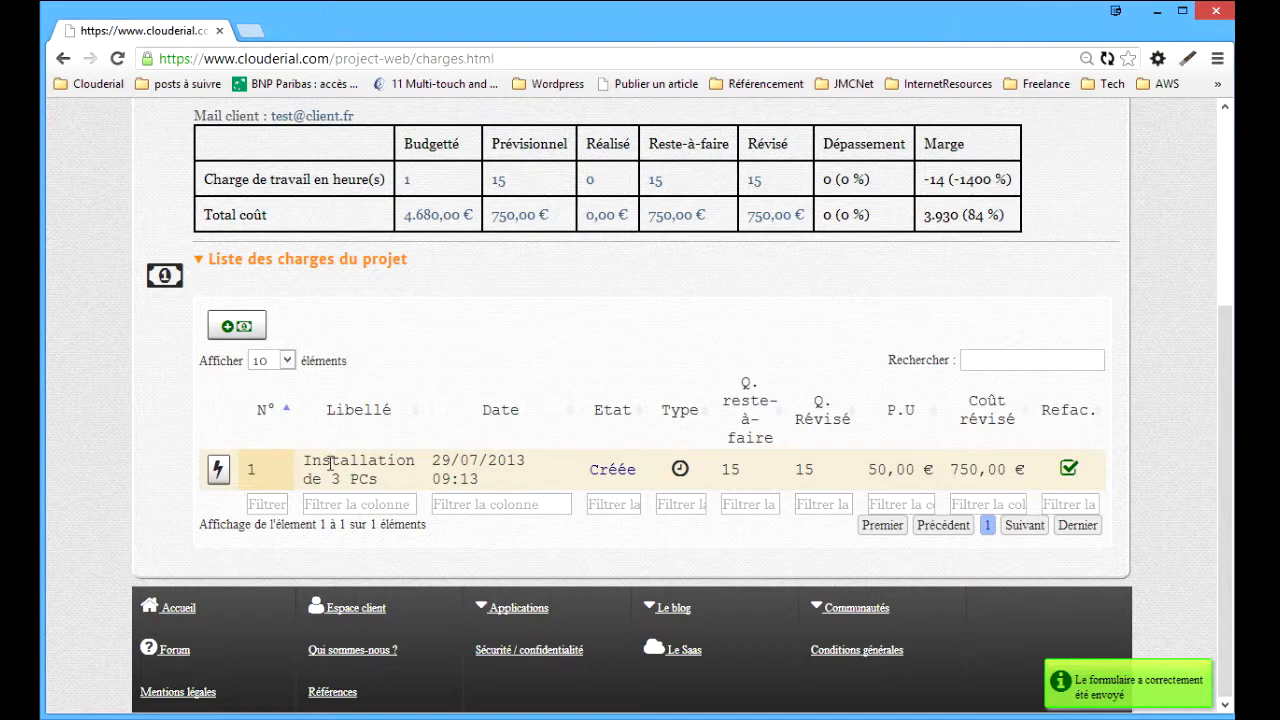
left_click(218, 468)
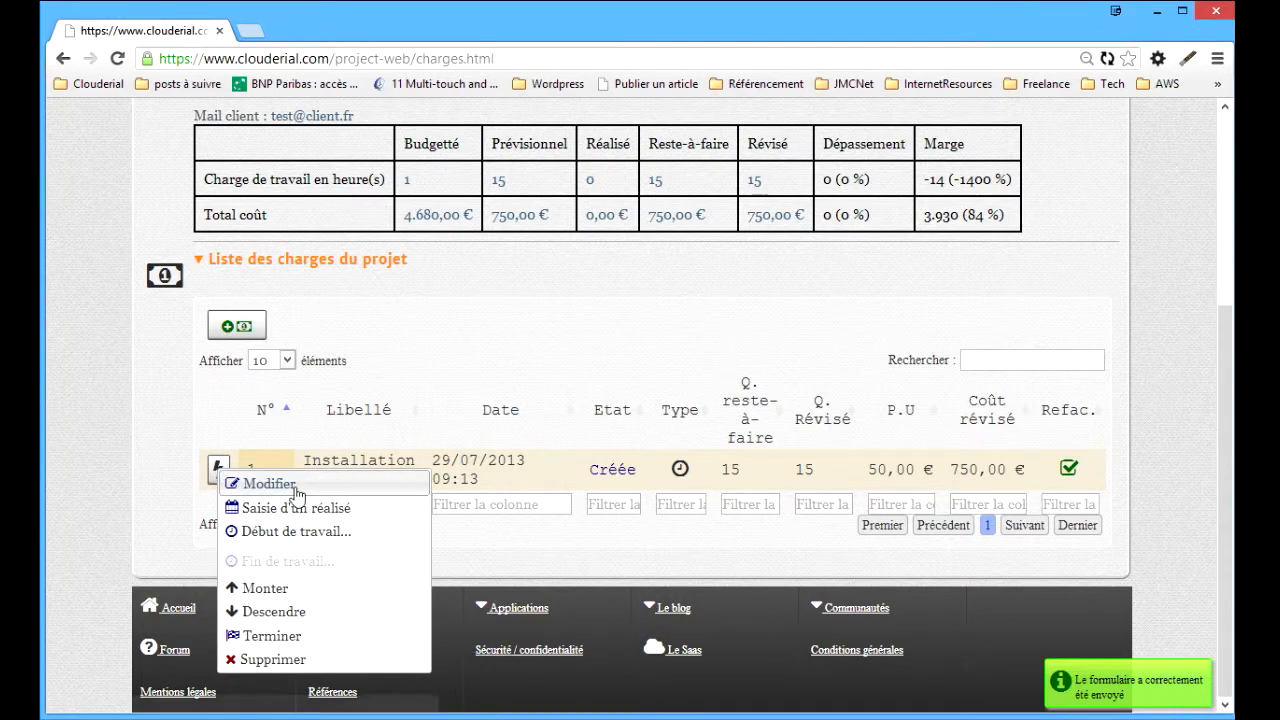
left_click(434, 368)
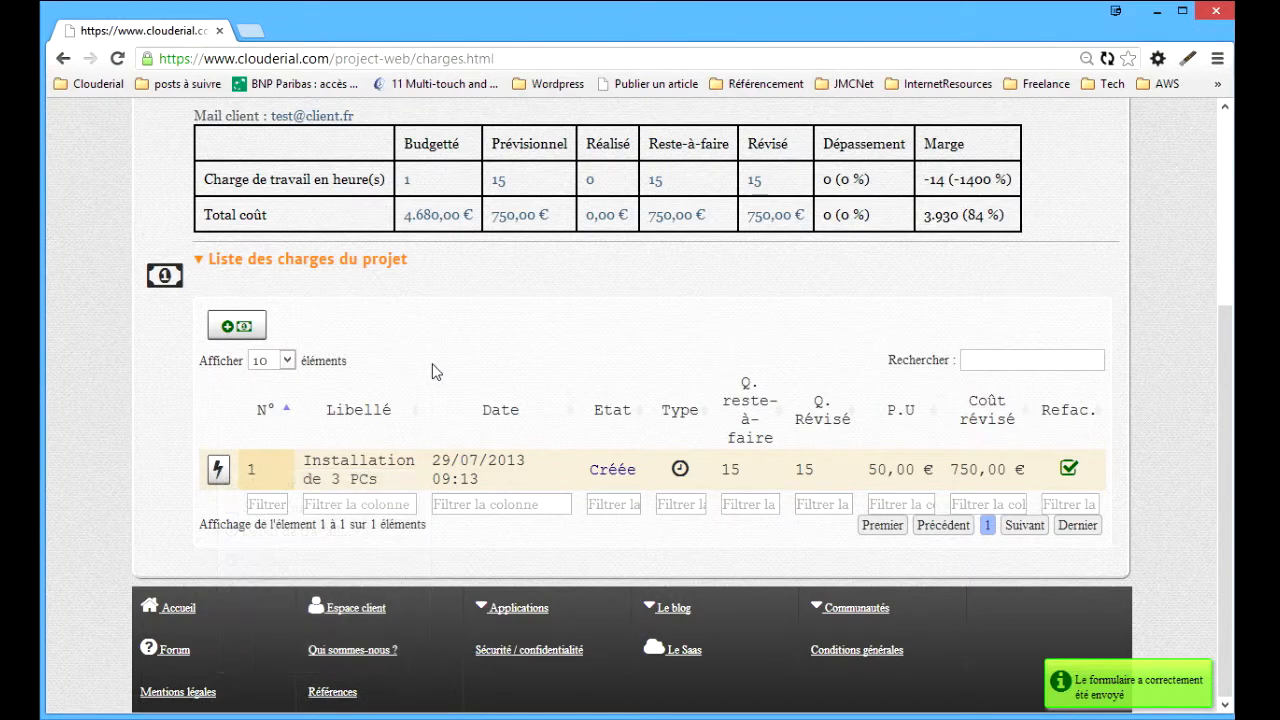
Step: Start a second charge labelled "Configuration des PCs" with the state Créée and the type Horaire
left_click(247, 329)
left_click(502, 442)
type("Config")
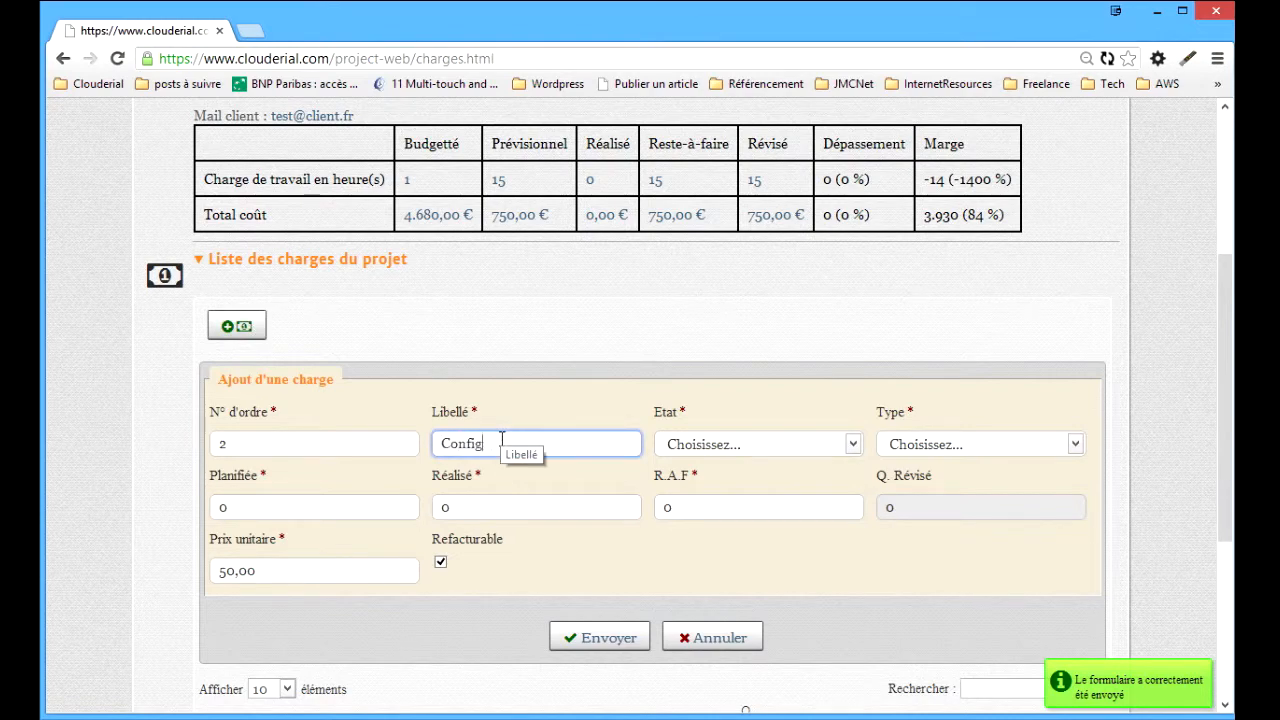
type("uration des PCs")
key("Tab")
key("Down")
key("Tab")
key("Down")
key("Tab")
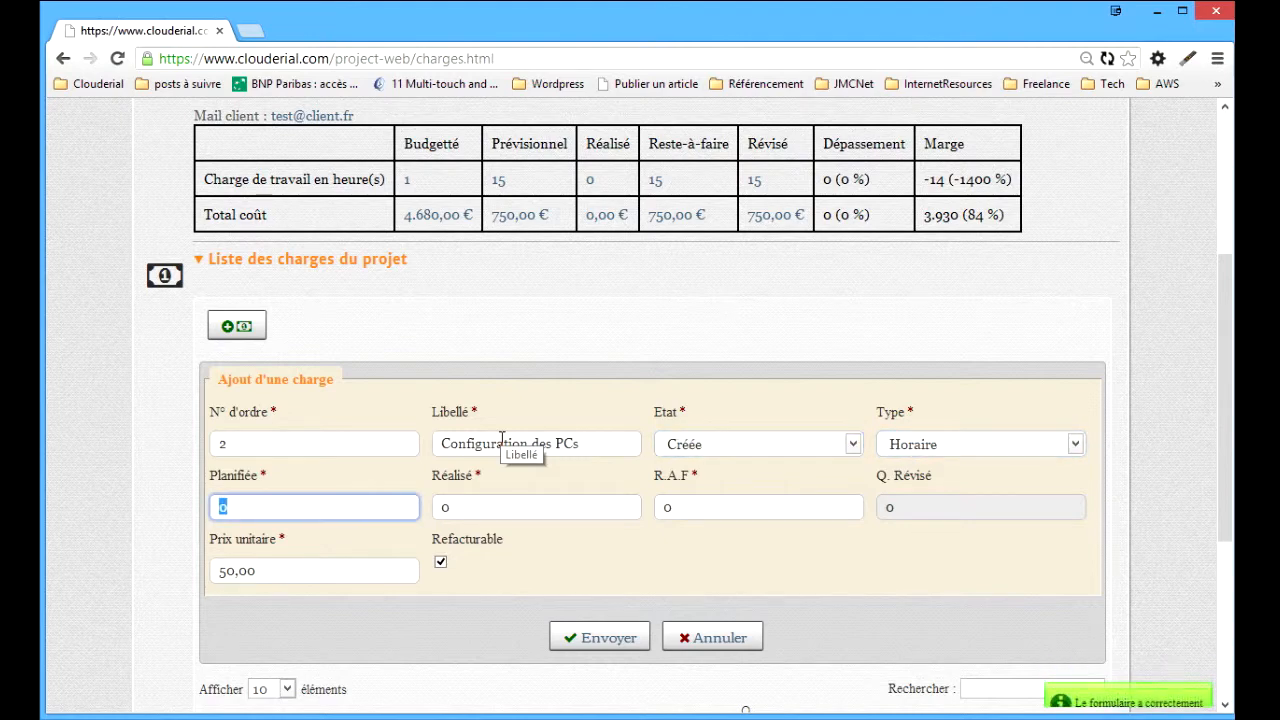
Step: Set both the planned and remaining (R.A.F) quantities of the "Configuration des PCs" charge to 3, and submit it
key("Tab")
key("Tab")
type("3")
left_click(279, 507)
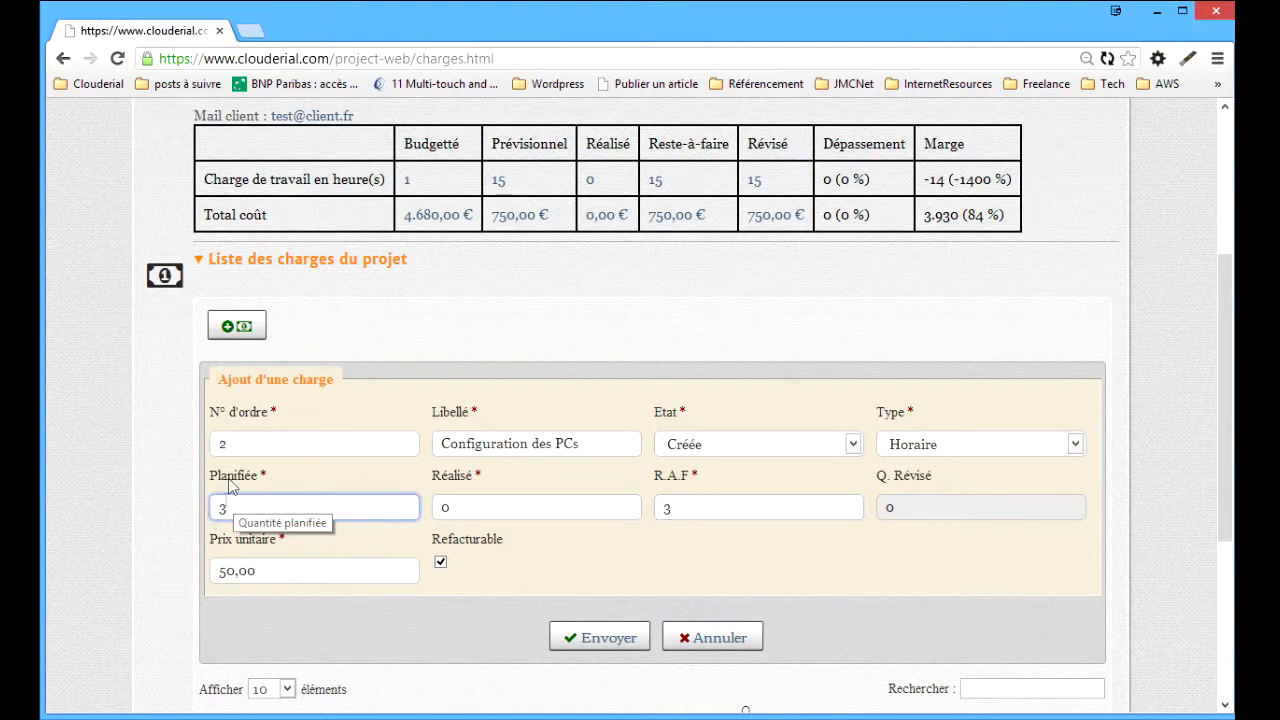
left_click(708, 505)
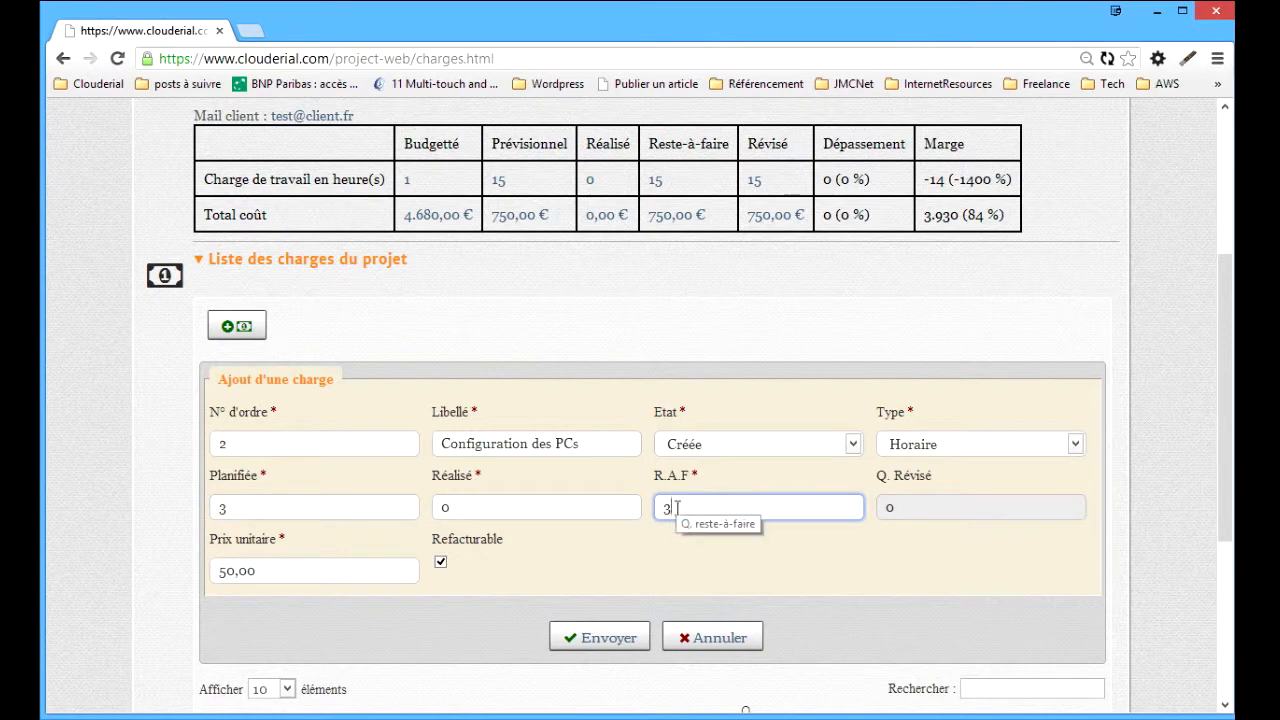
left_click(314, 572)
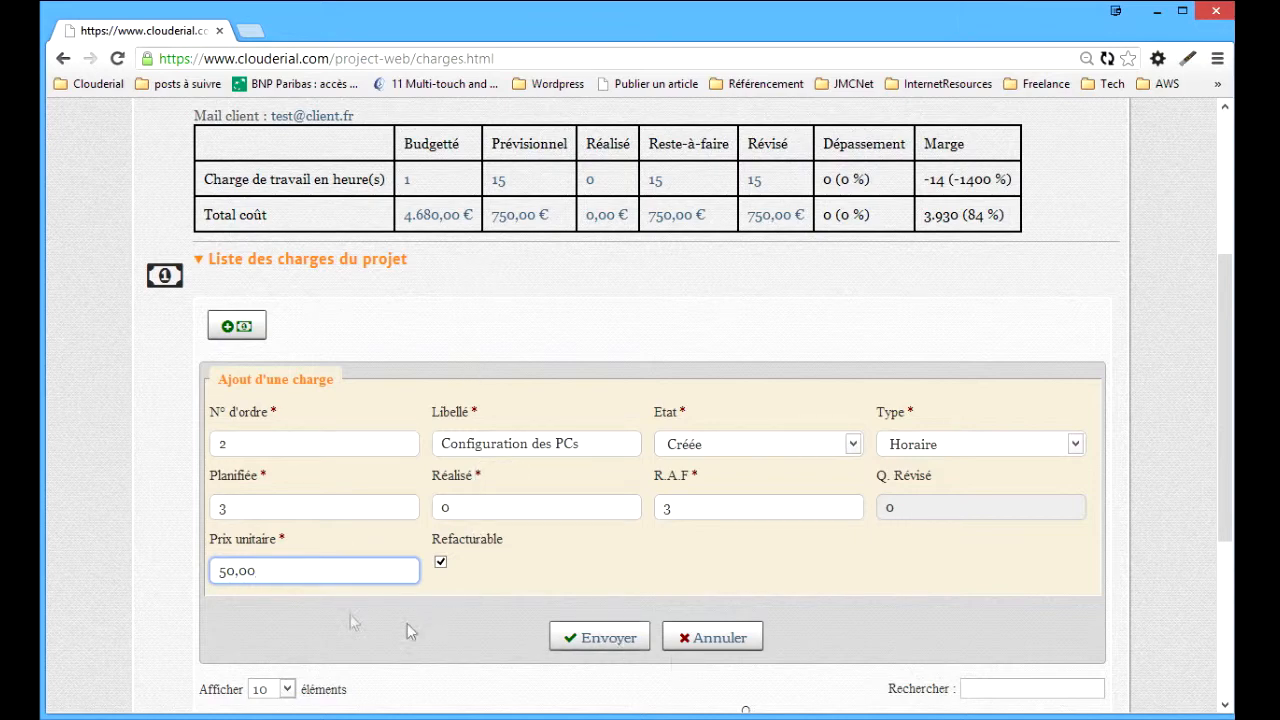
left_click(605, 642)
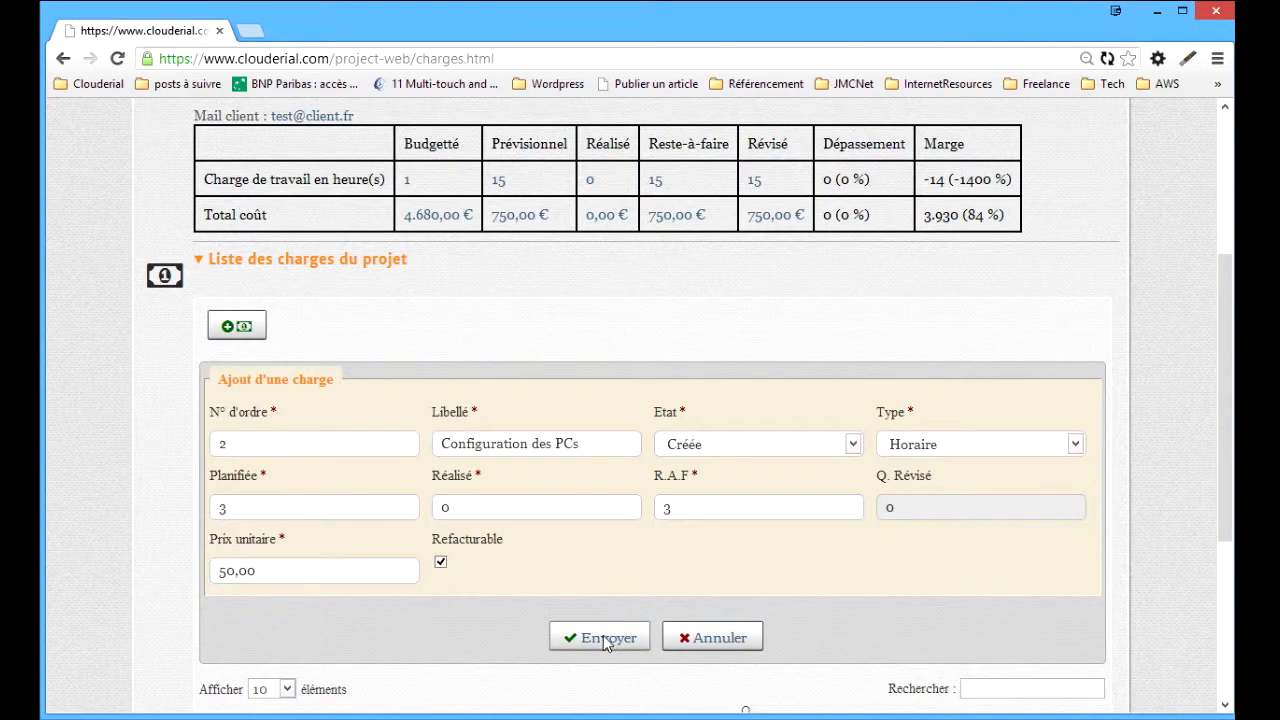
Step: Start a third charge labelled "Fourniture des PCs" with the state Créée and the type Fourniture
left_click(237, 325)
left_click(497, 437)
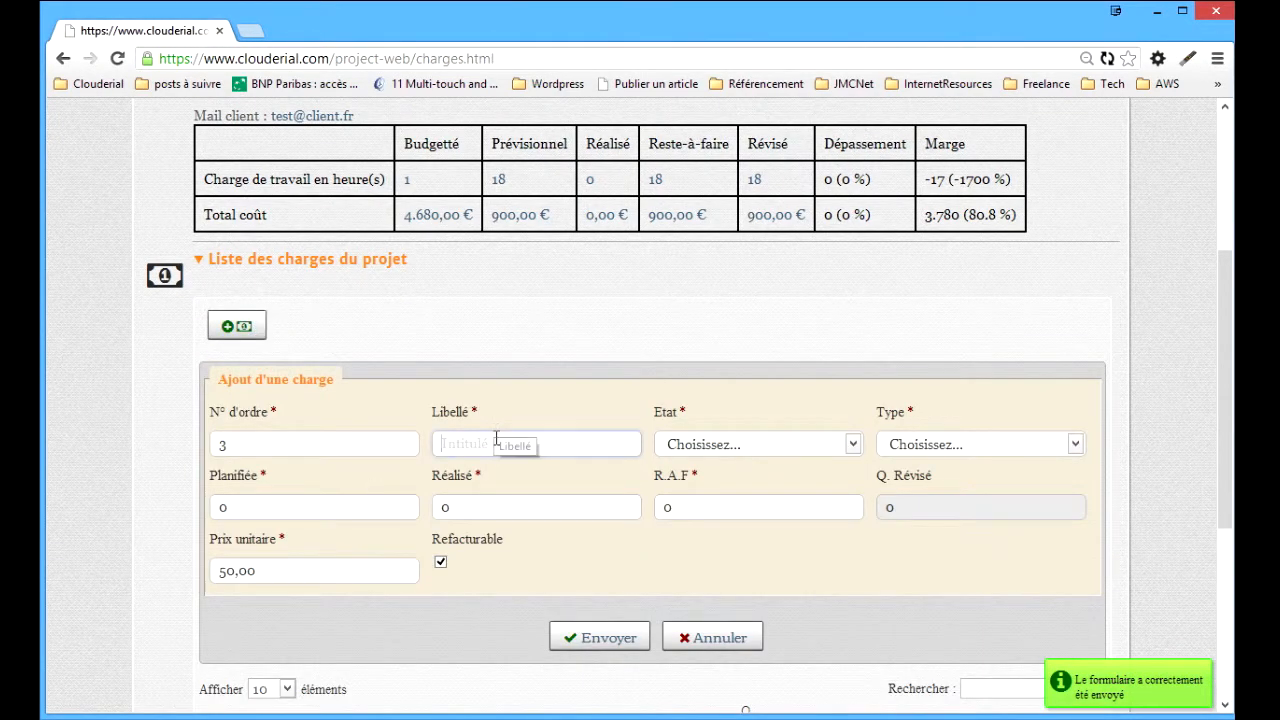
type("Fourn")
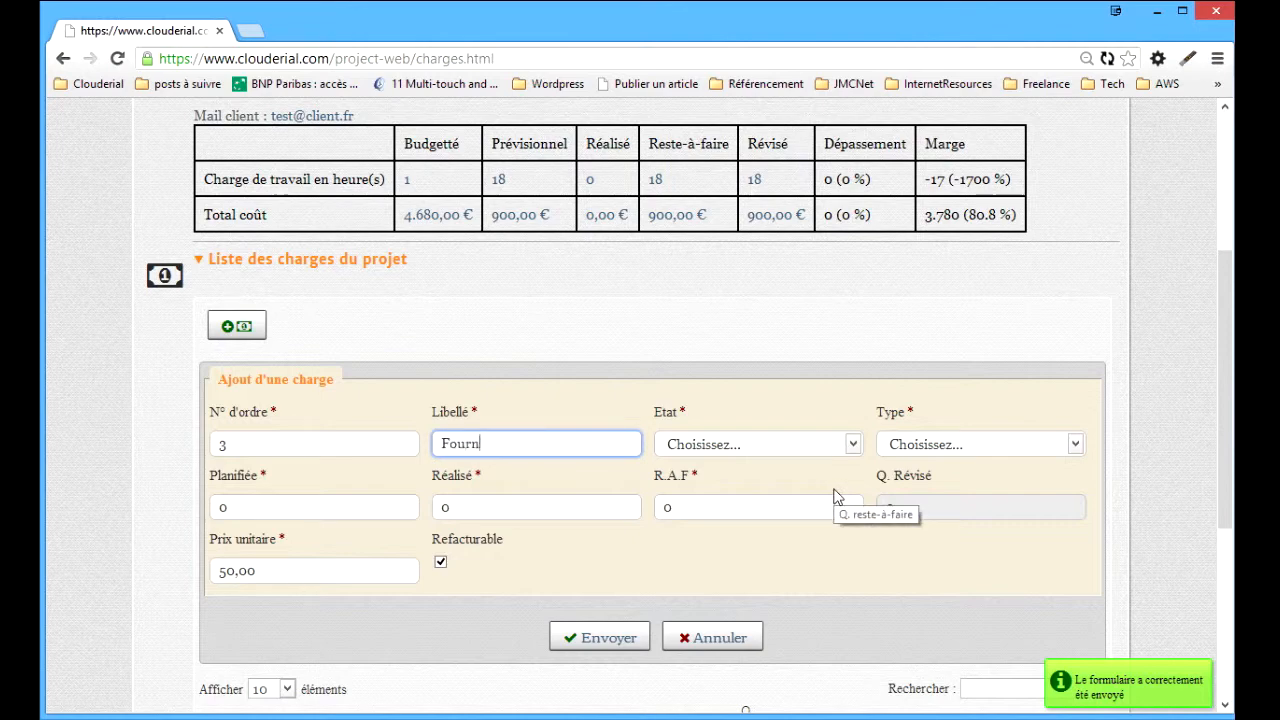
type("iture des PCs")
key("Tab")
key("c")
key("Tab")
key("h")
key("f")
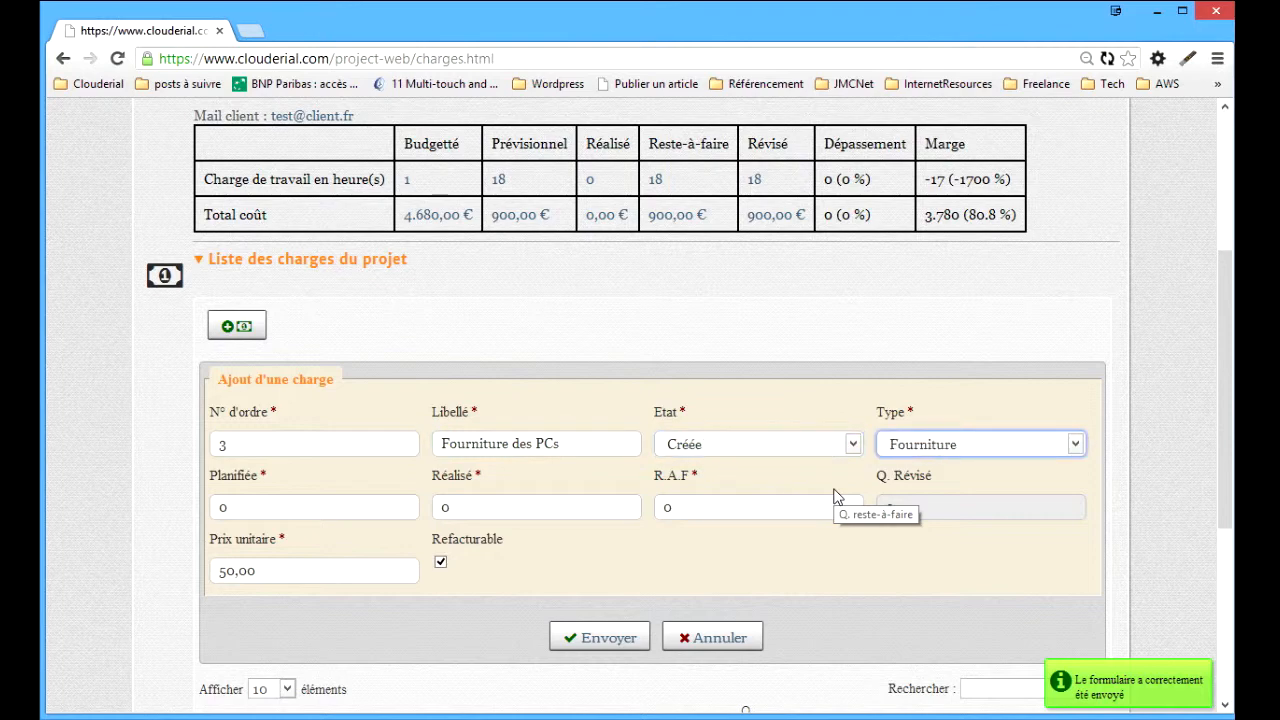
key("Tab")
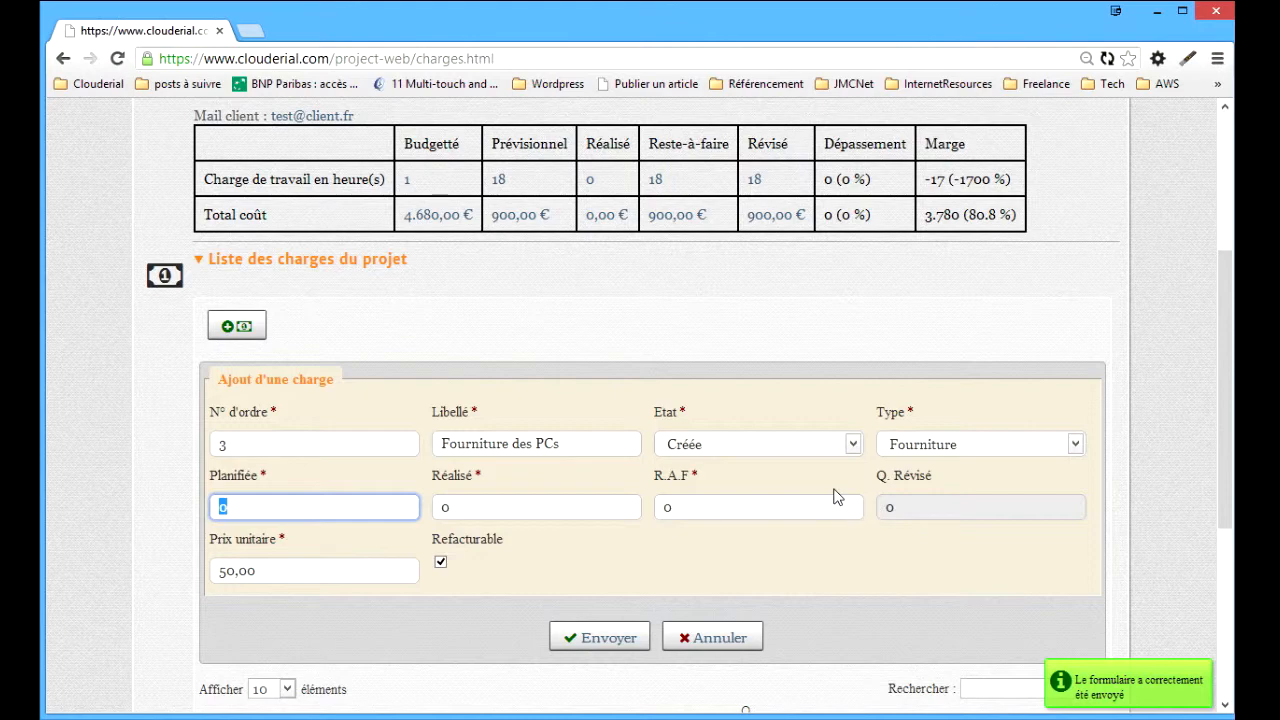
type("3")
key("Tab")
key("Tab")
type("1")
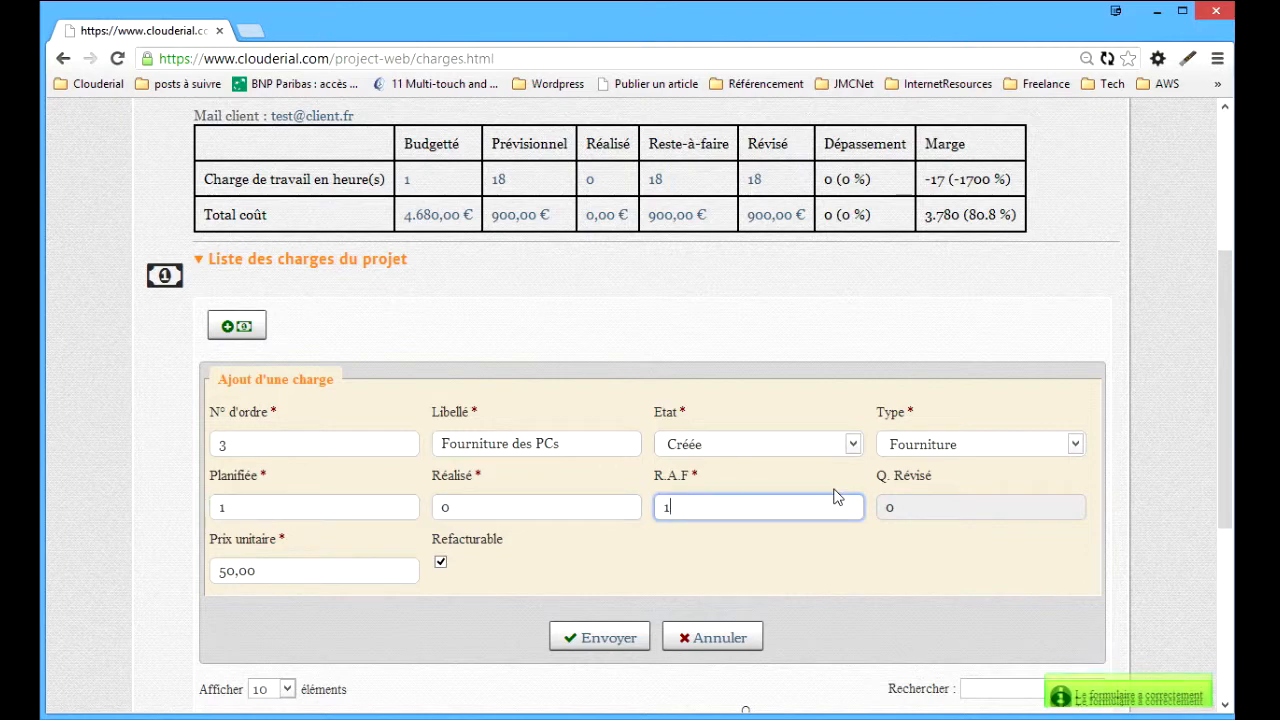
key("Tab")
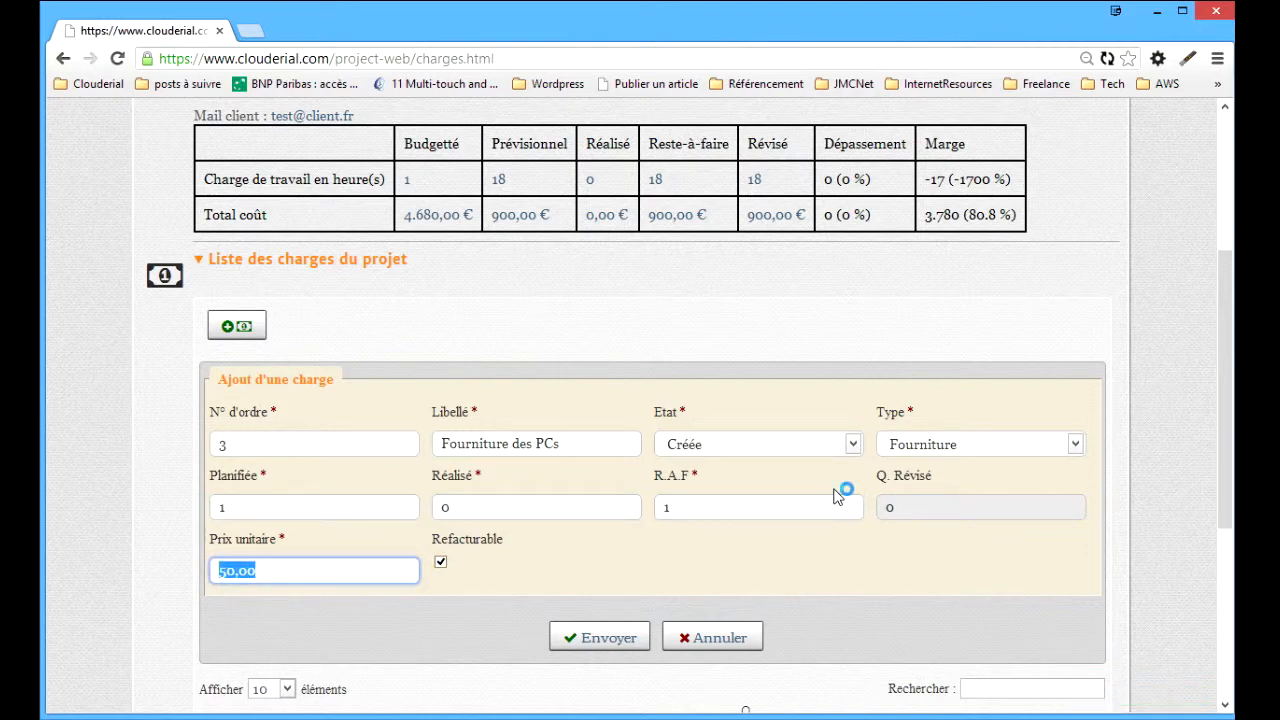
key("shift+Tab")
key("shift+Tab")
key("shift+Tab")
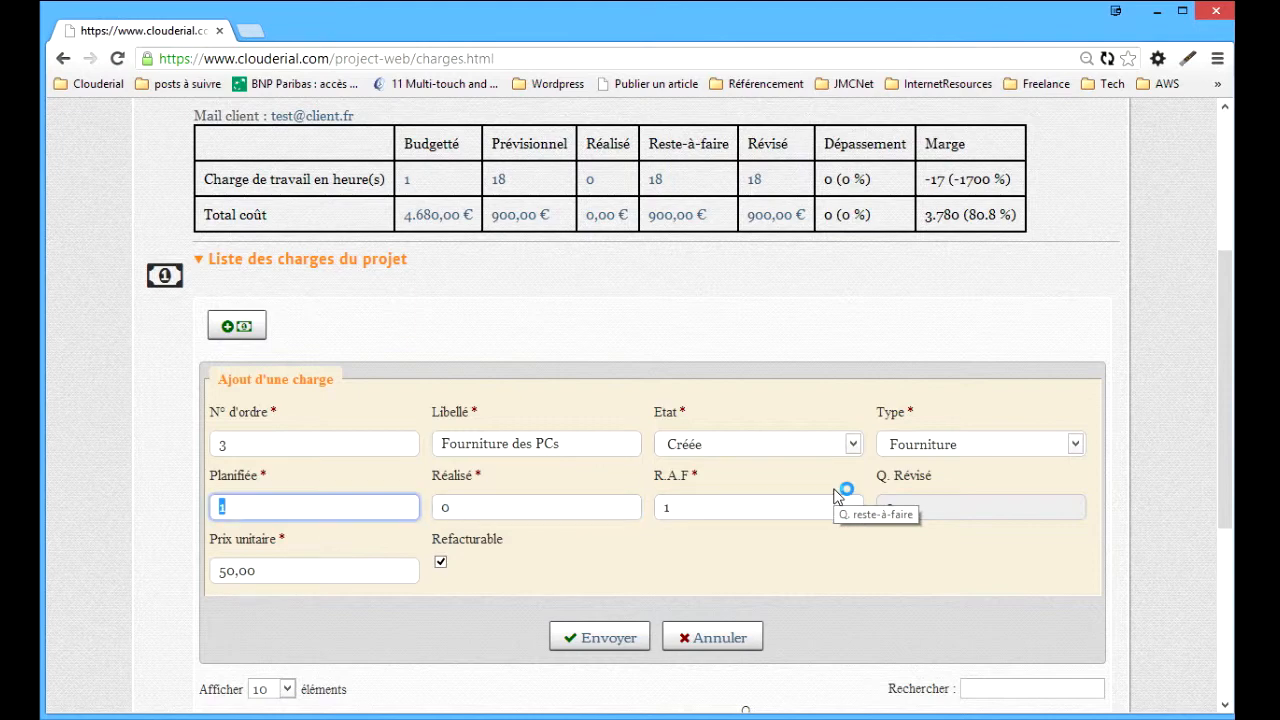
Step: Set the "Fourniture des PCs" charge's planned and remaining (R.A.F) quantities to 3 and its unit price to 1100, and submit it
type("3")
key("Tab")
key("Tab")
type("3")
key("Tab")
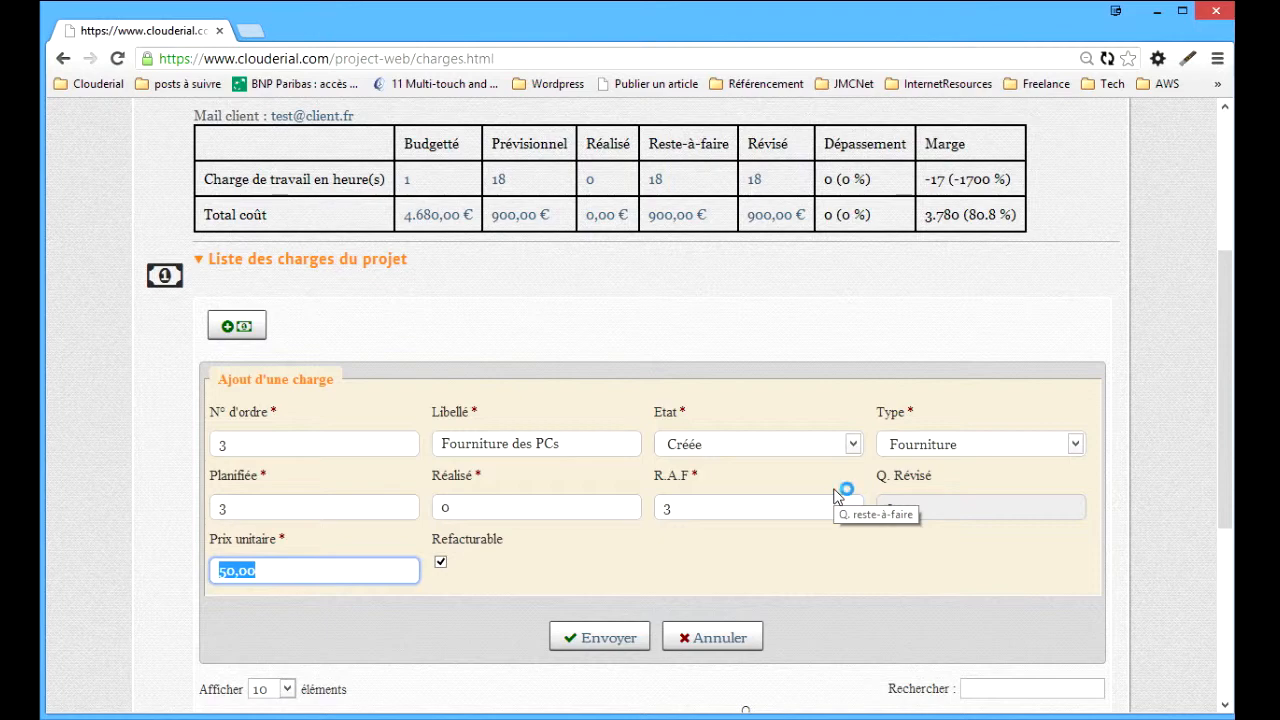
type("1100")
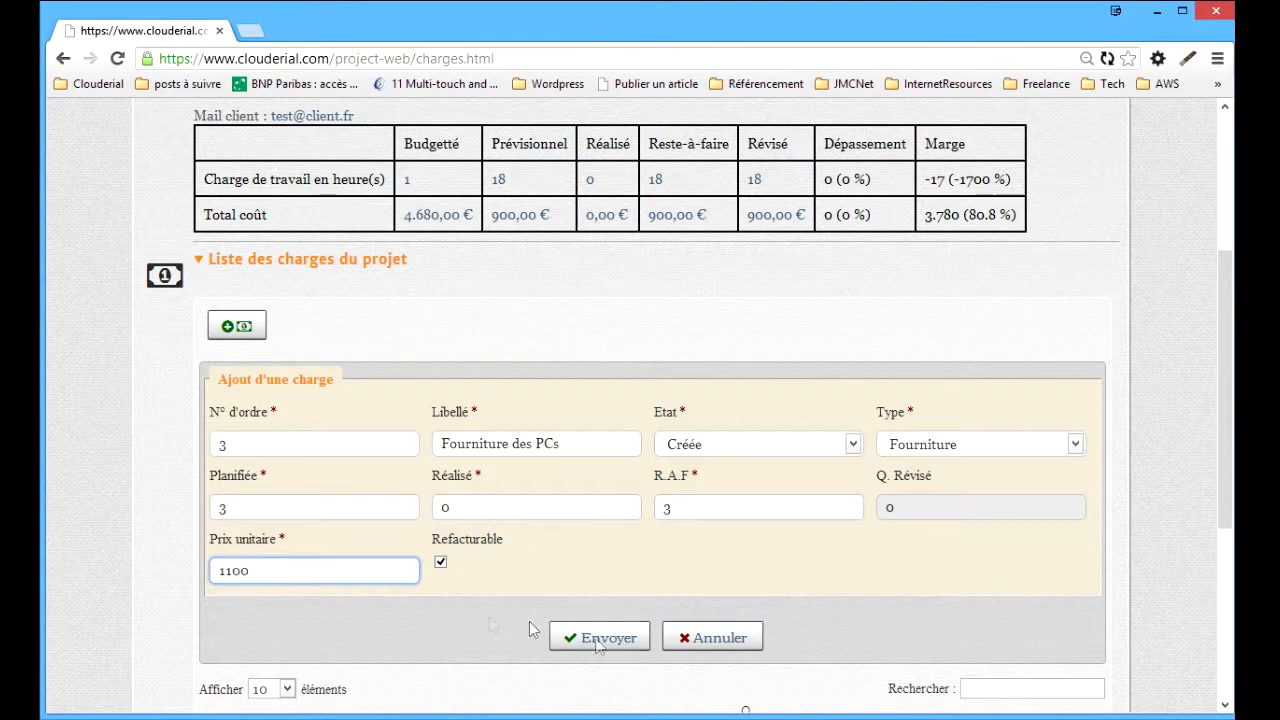
left_click(605, 640)
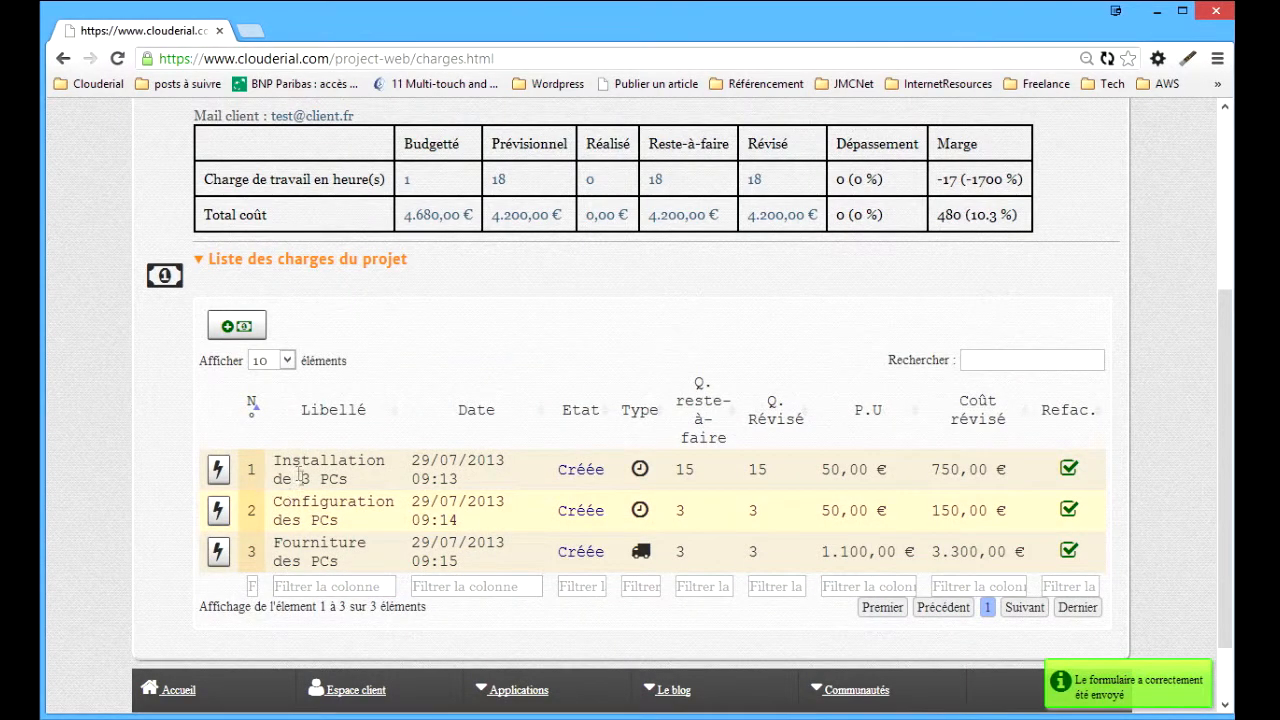
Step: Modify the "Installation et configuration" line in the project budget to a quantity of 18 and a unit price of 60, and submit it
scroll(398, 508, "up", 2)
scroll(400, 510, "down", 2)
scroll(797, 540, "up", 3)
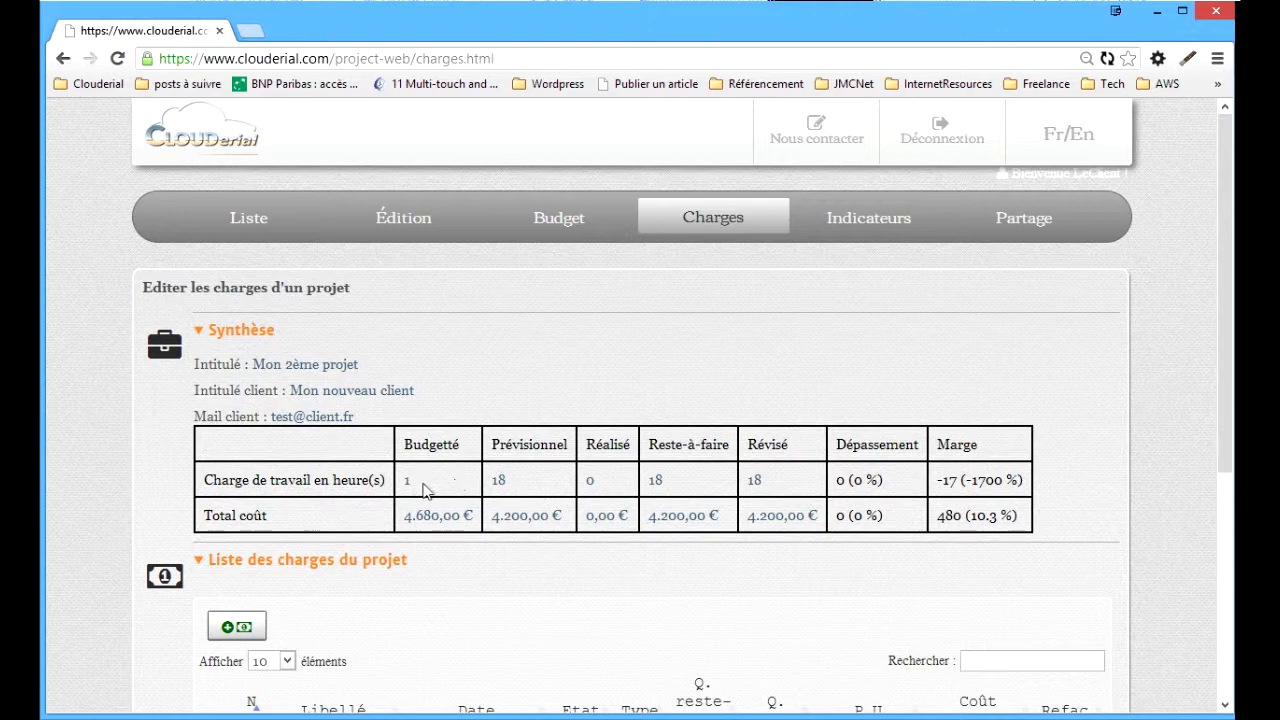
left_click(588, 224)
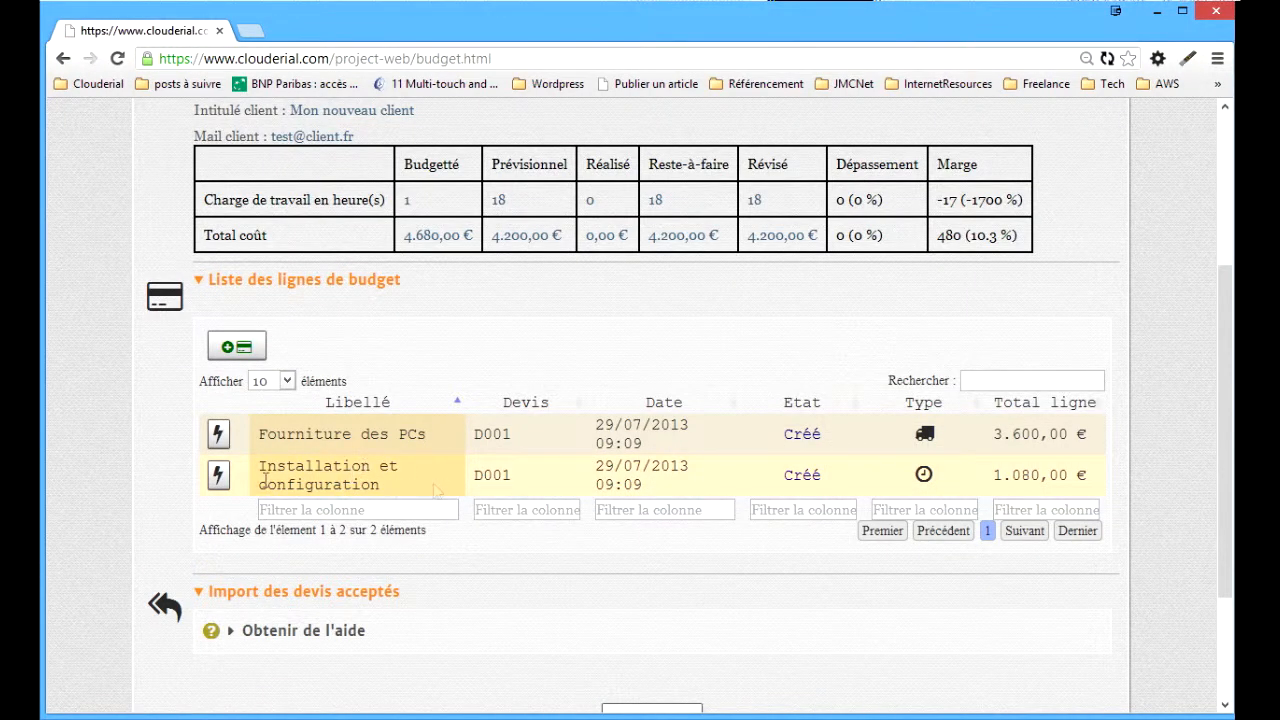
left_click(218, 475)
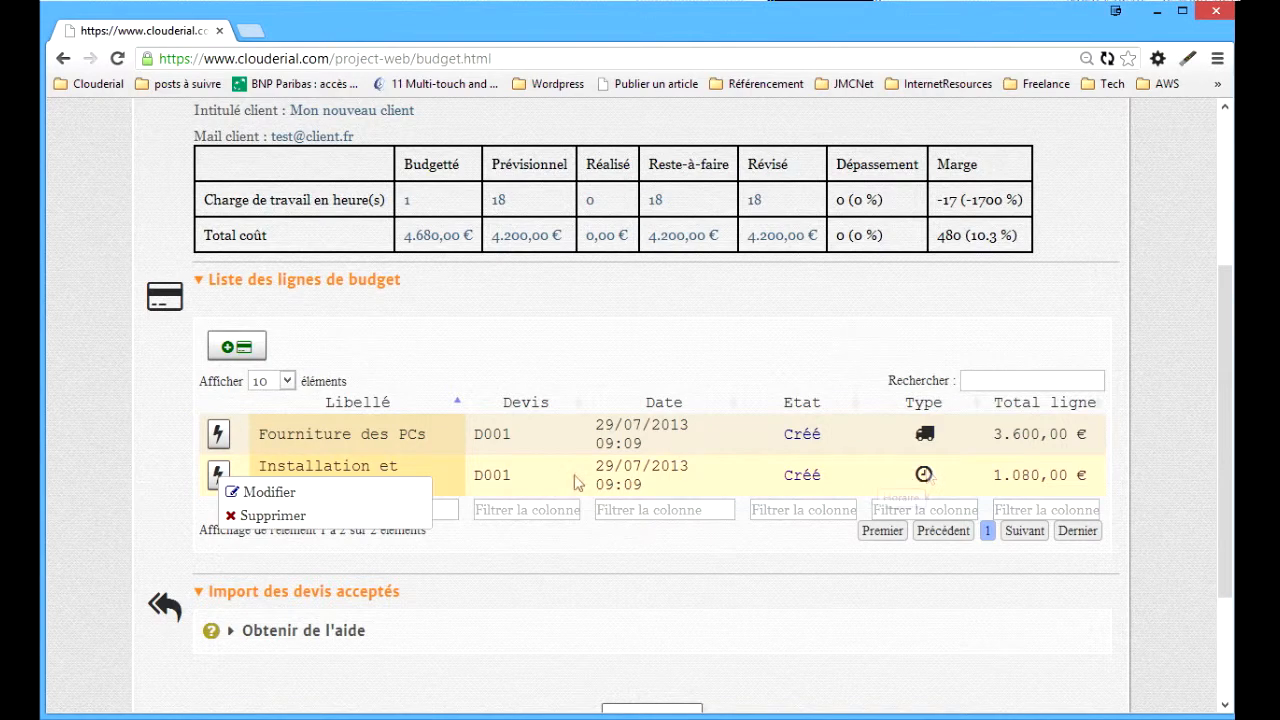
left_click(290, 491)
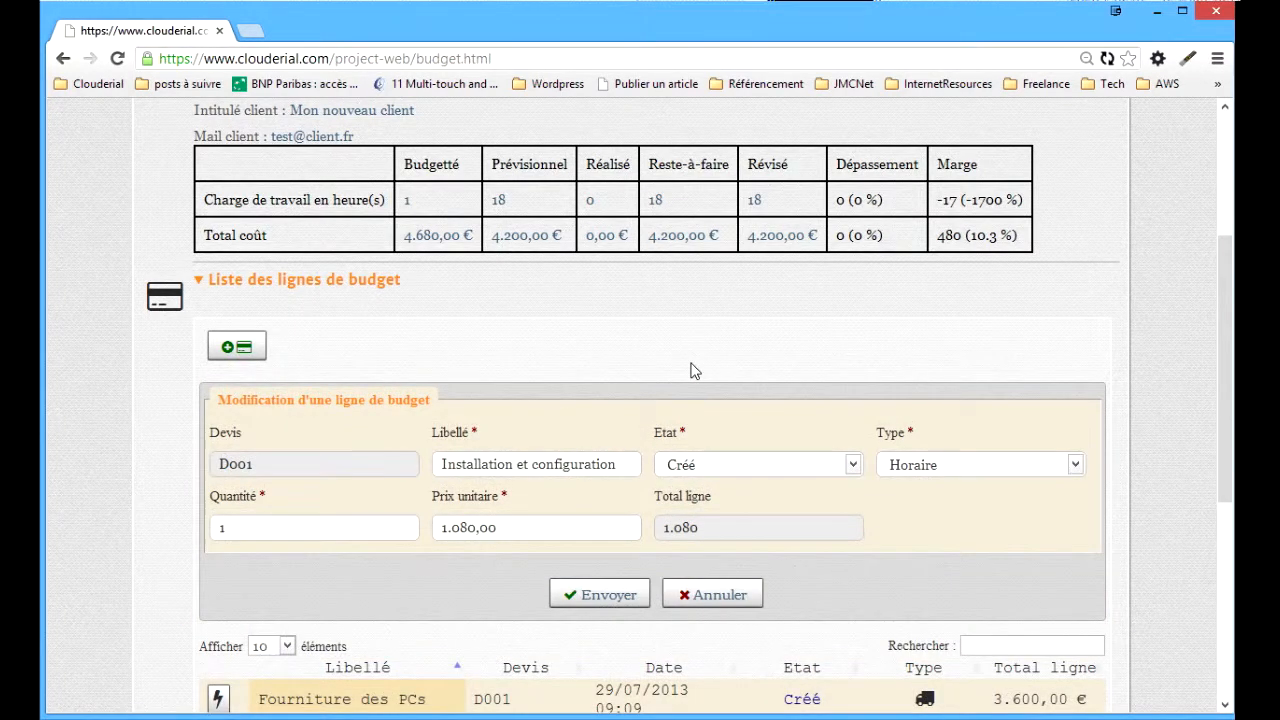
left_click_drag(276, 528, 206, 540)
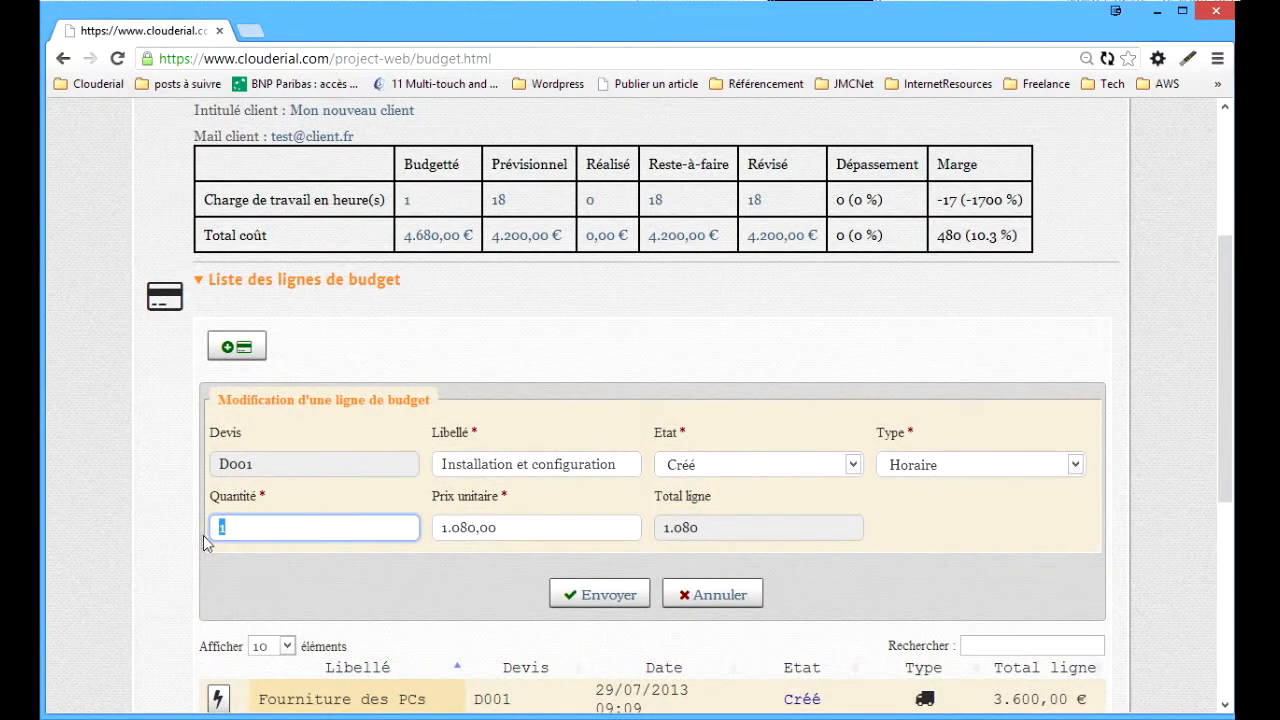
scroll(737, 594, "down", 5)
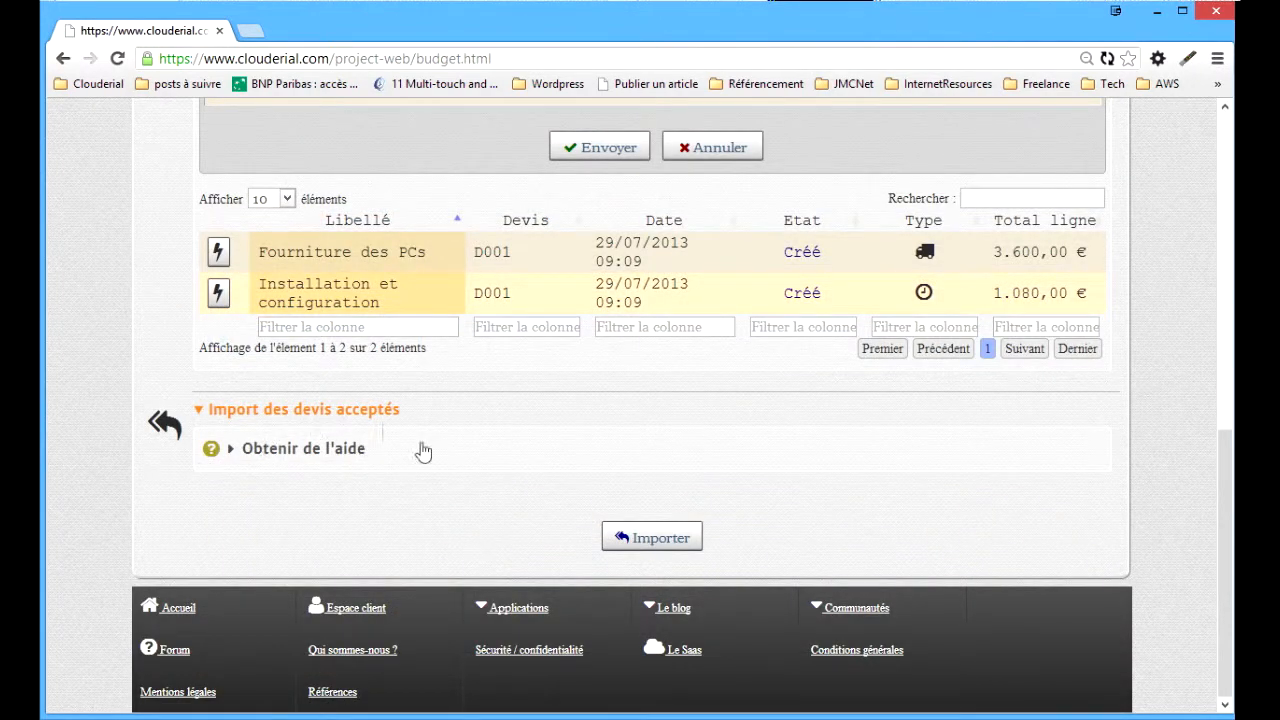
scroll(424, 452, "up", 3)
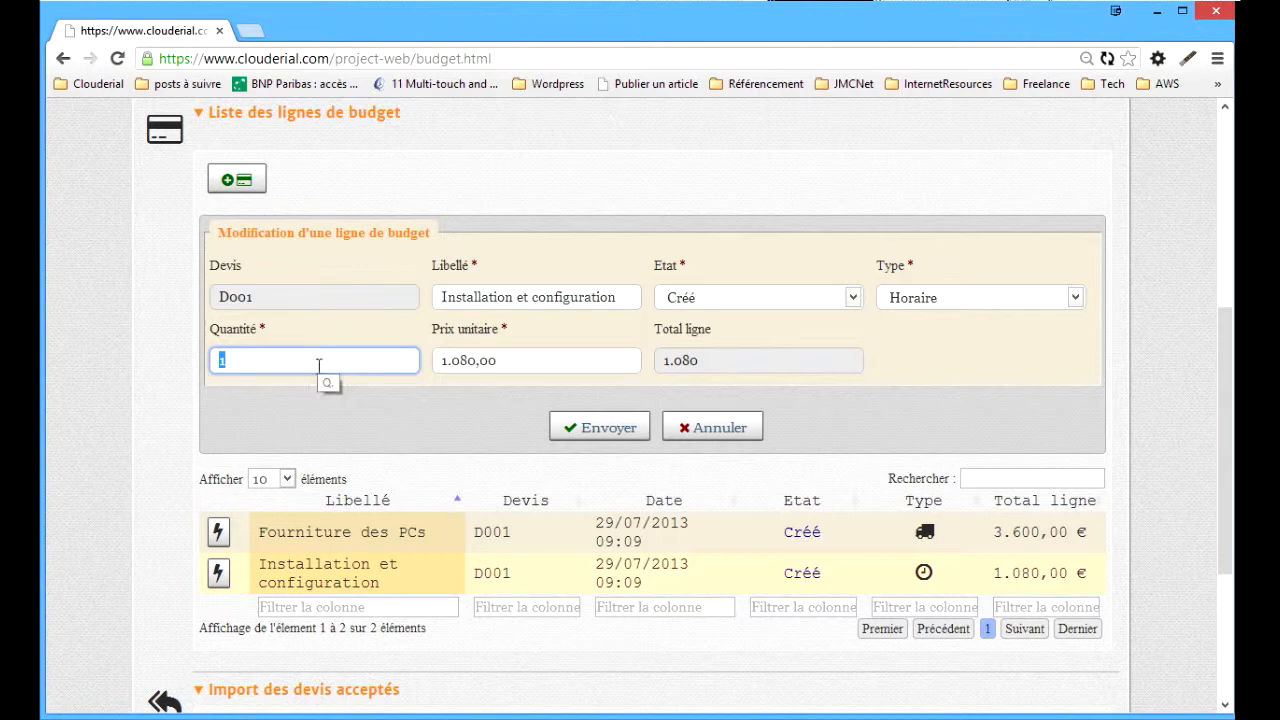
key("Tab")
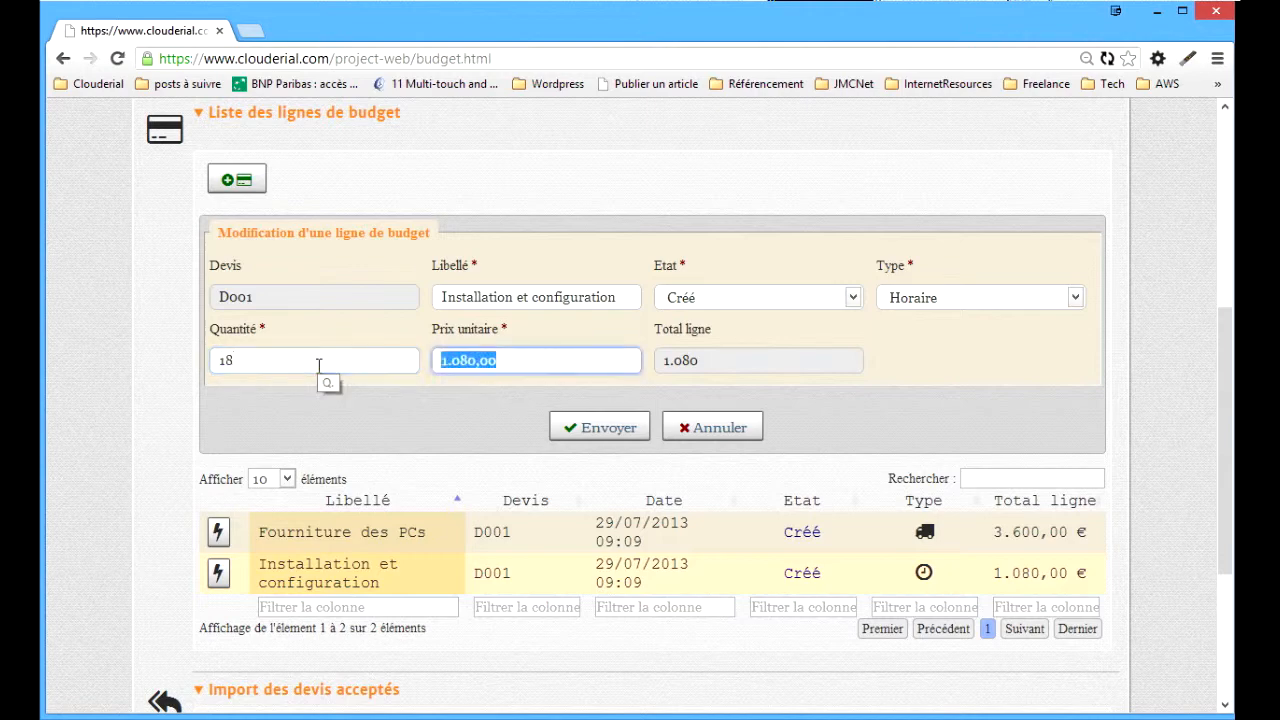
type("60")
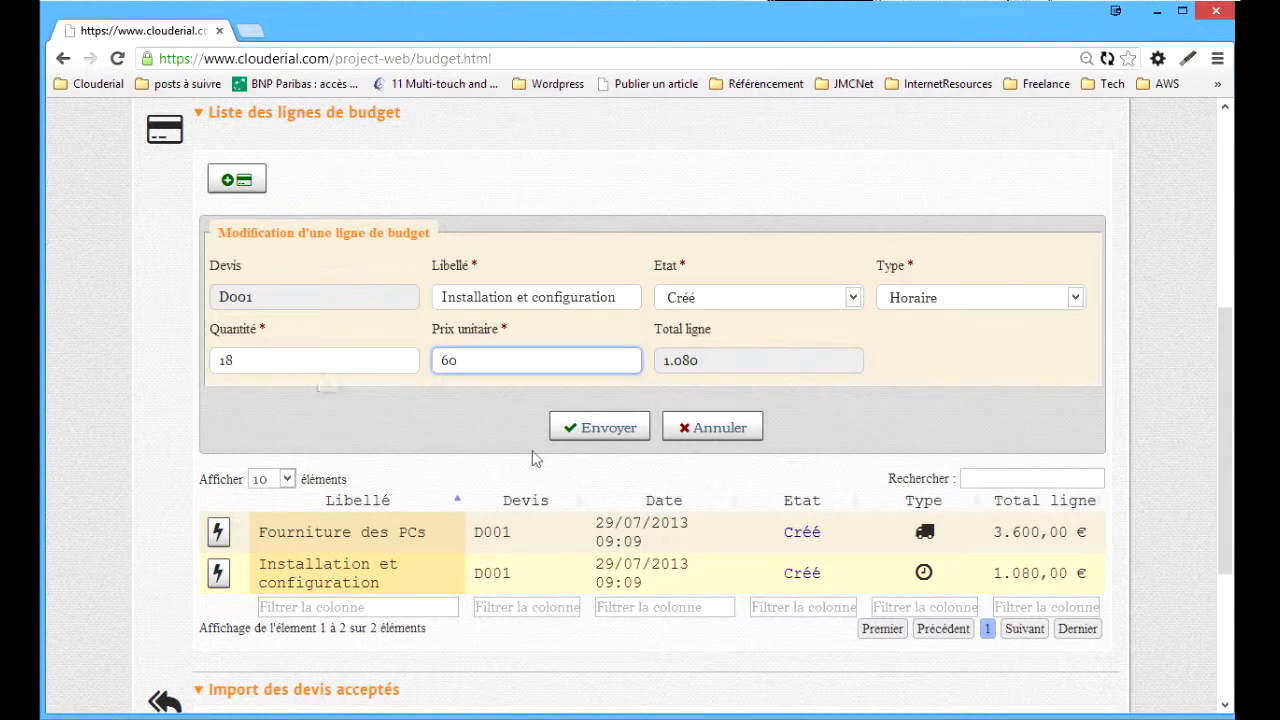
left_click(597, 428)
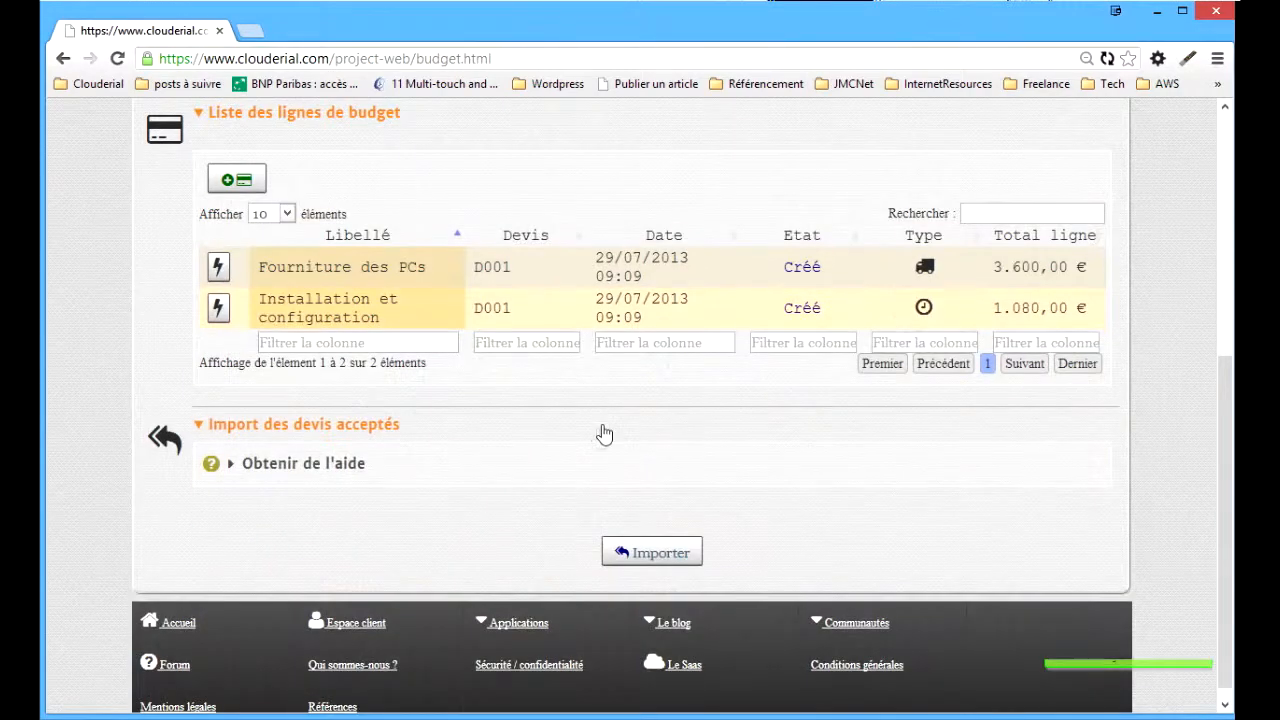
Step: Modify the "Installation de 3 PCs" charge by setting its planned and remaining (R.A.F) quantities to 12, and submit the change
scroll(475, 515, "up", 5)
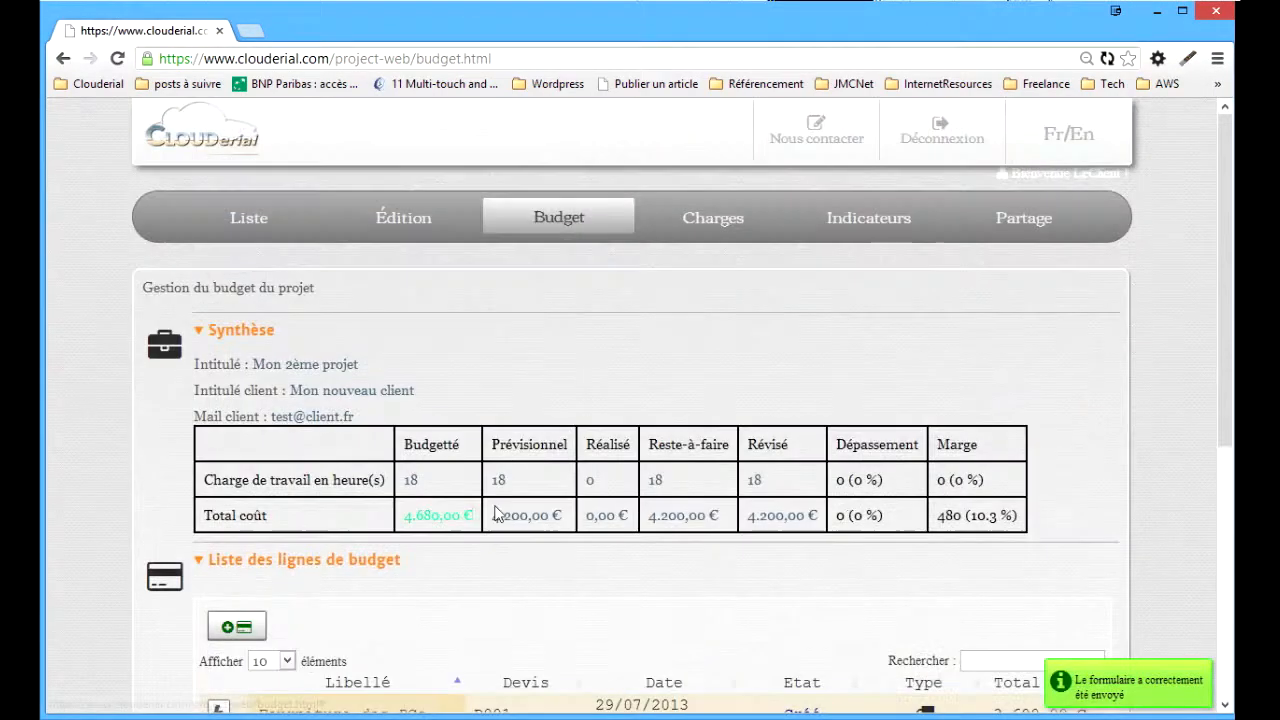
left_click(735, 218)
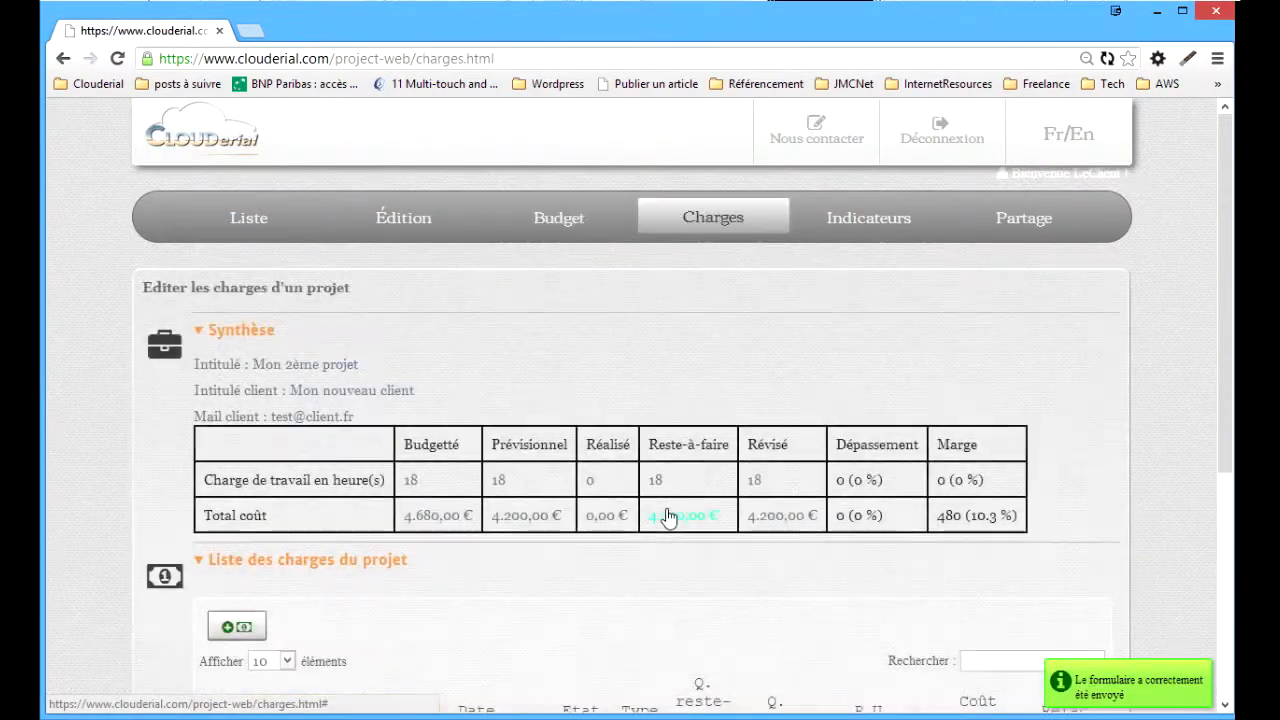
scroll(666, 508, "down", 2)
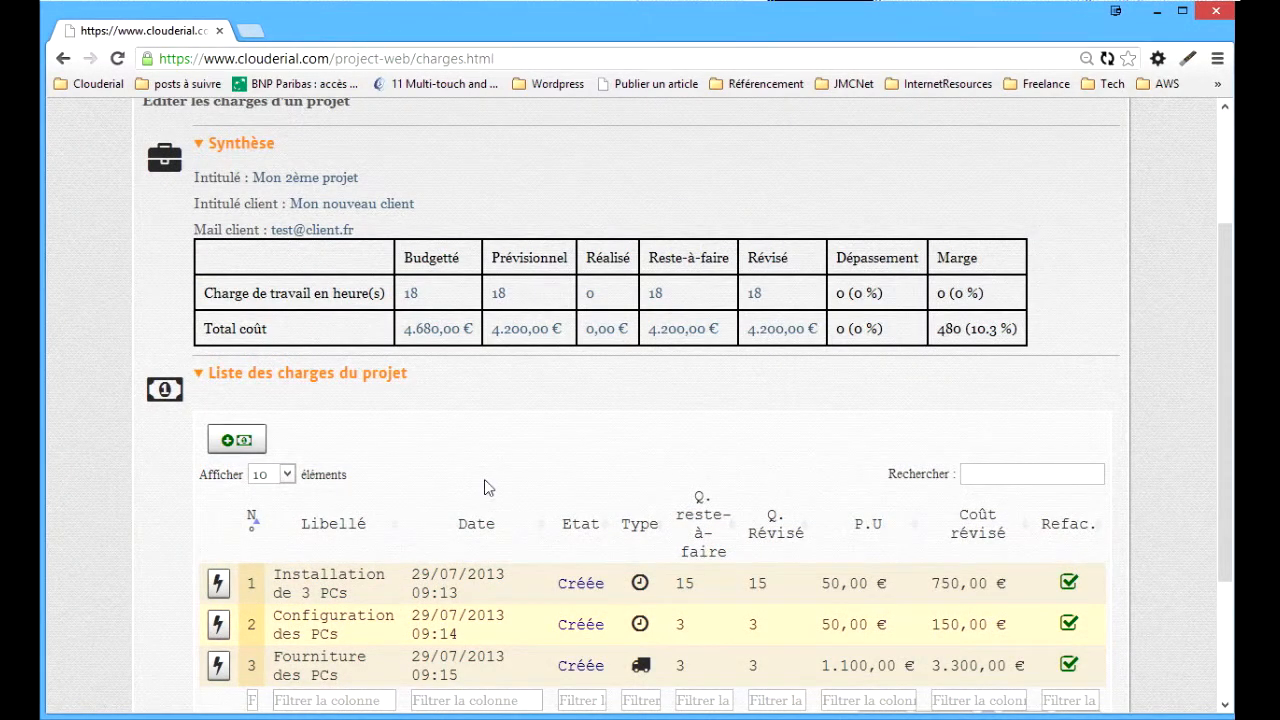
scroll(510, 490, "down", 2)
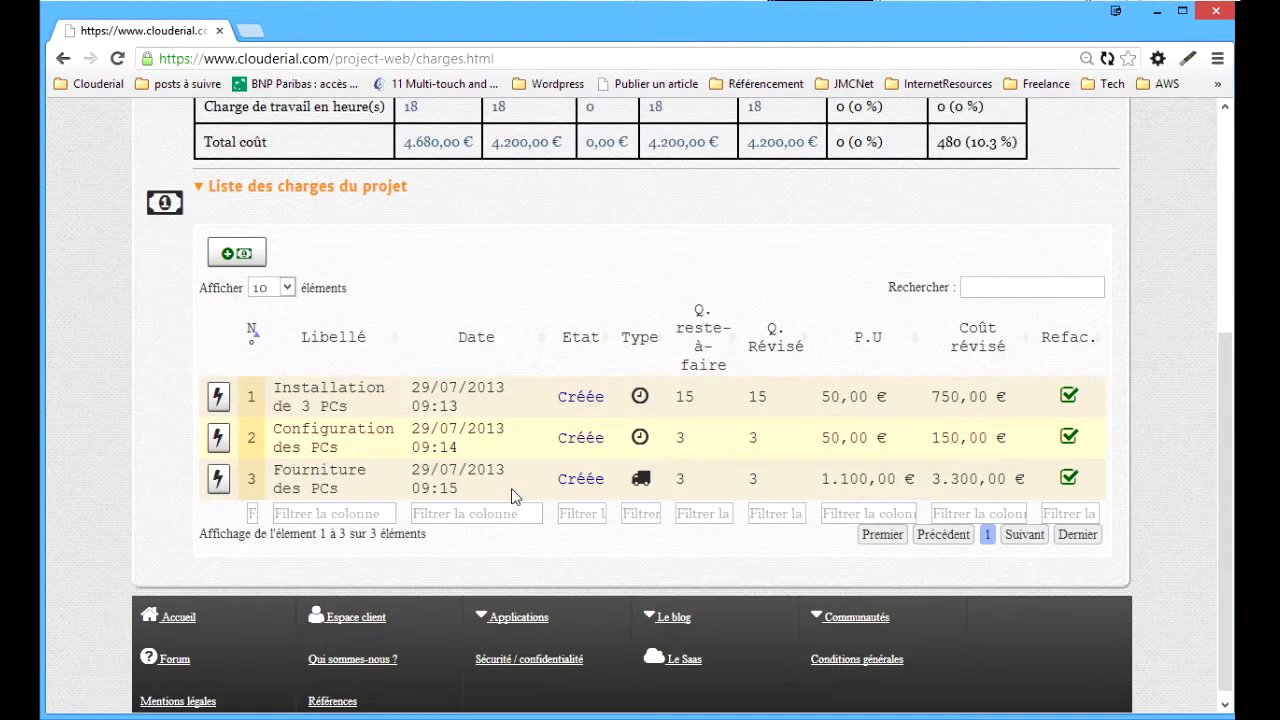
left_click(218, 398)
left_click(250, 412)
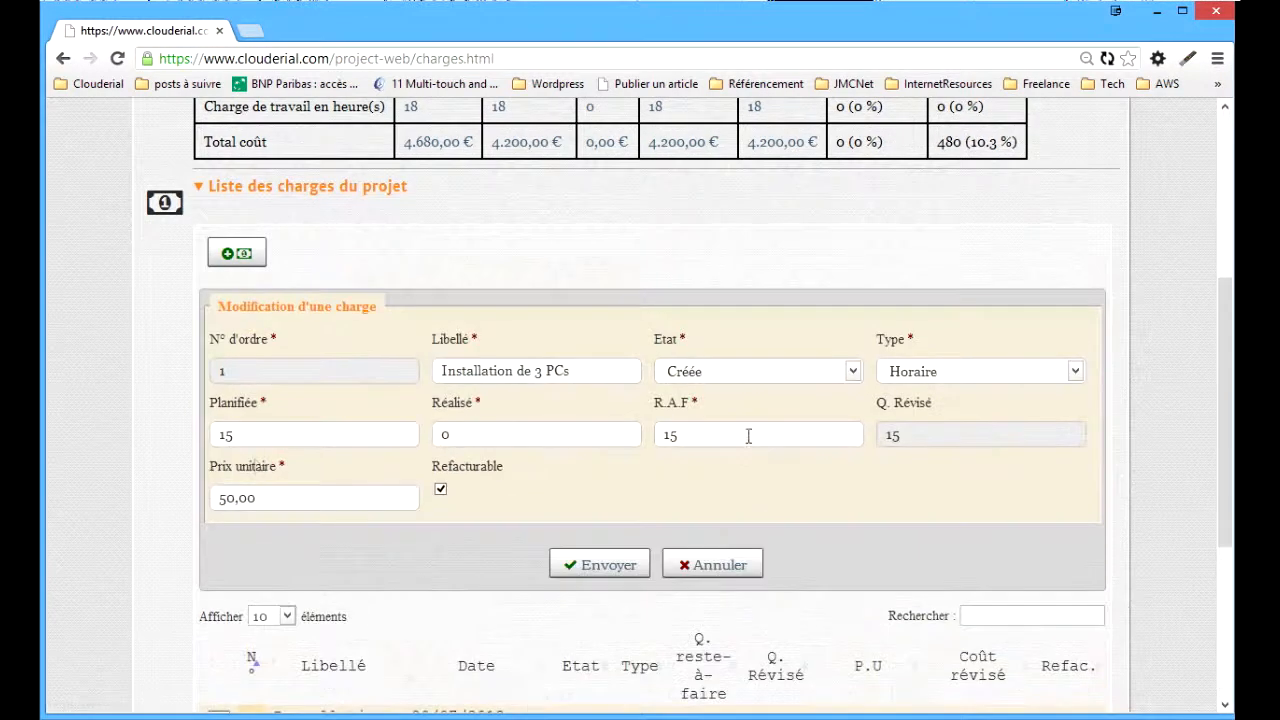
left_click(247, 437)
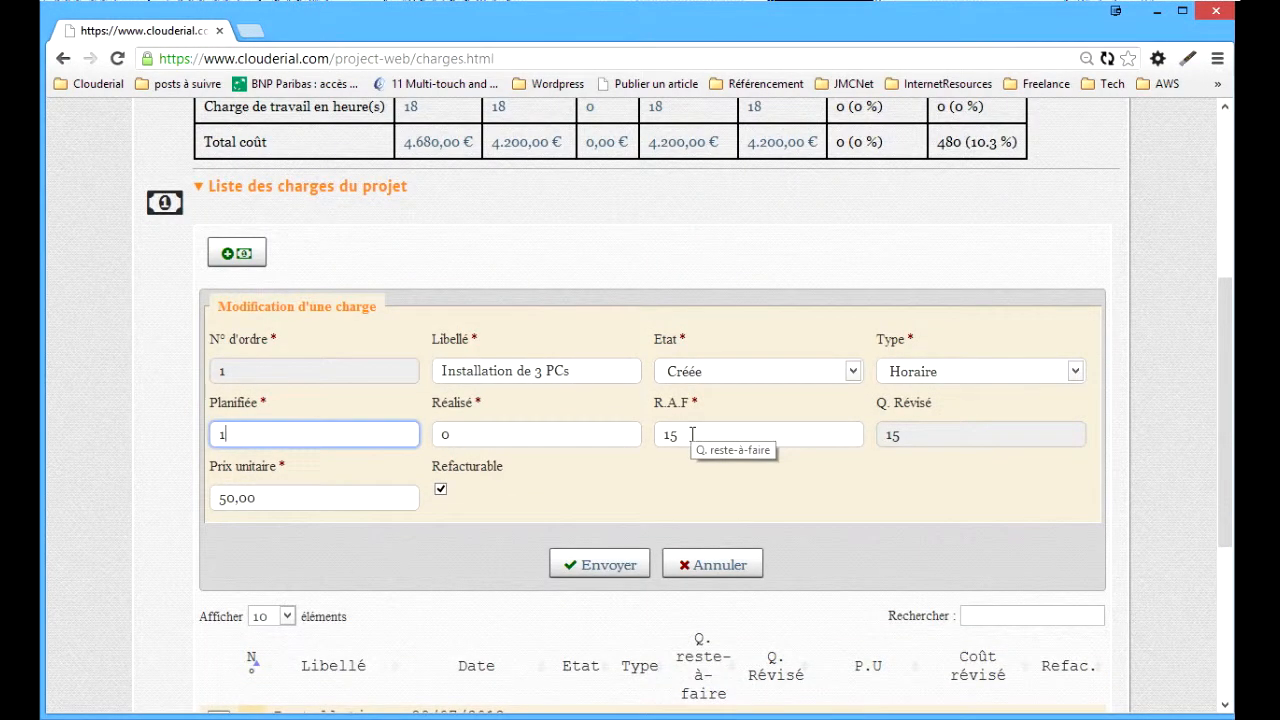
key("Tab")
key("Tab")
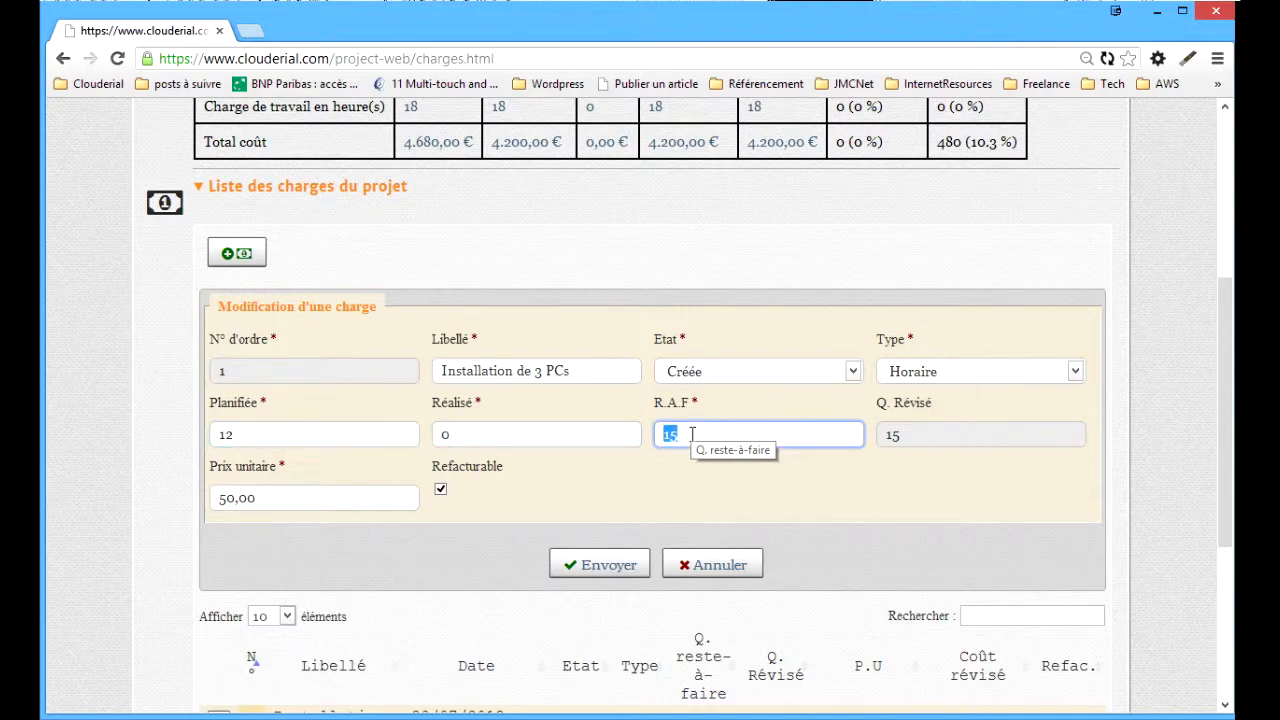
type("12")
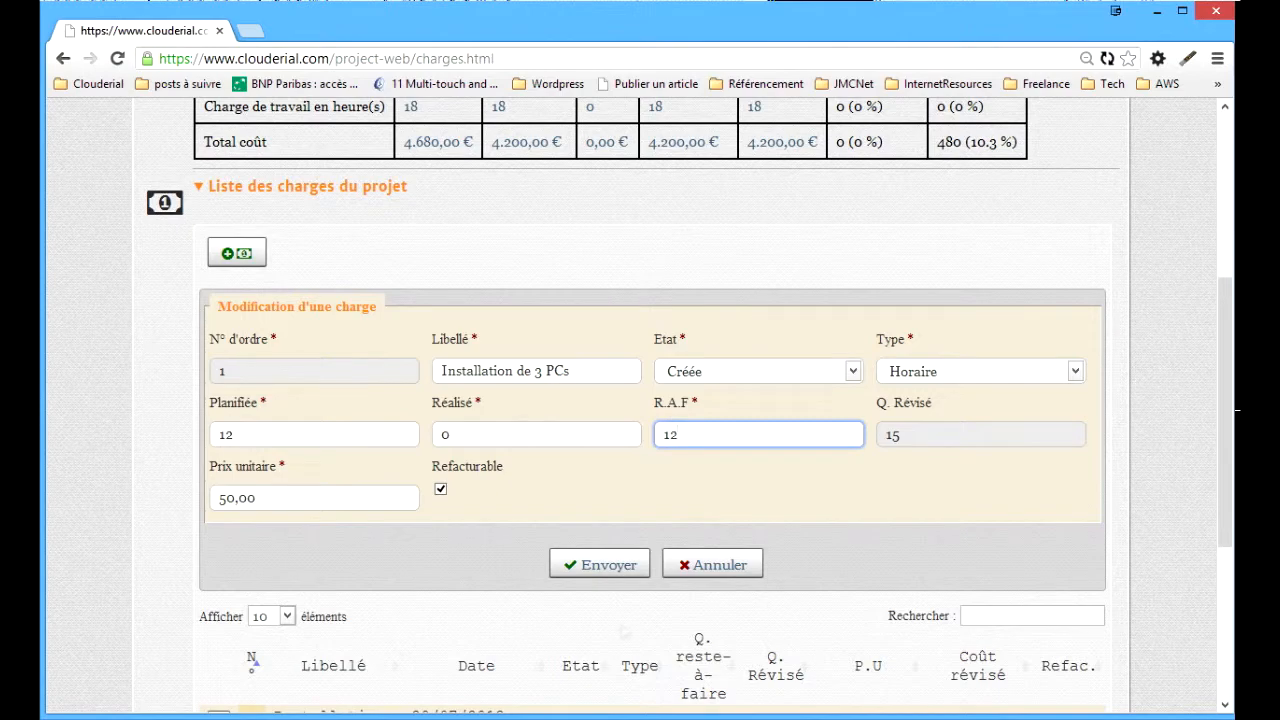
left_click(622, 566)
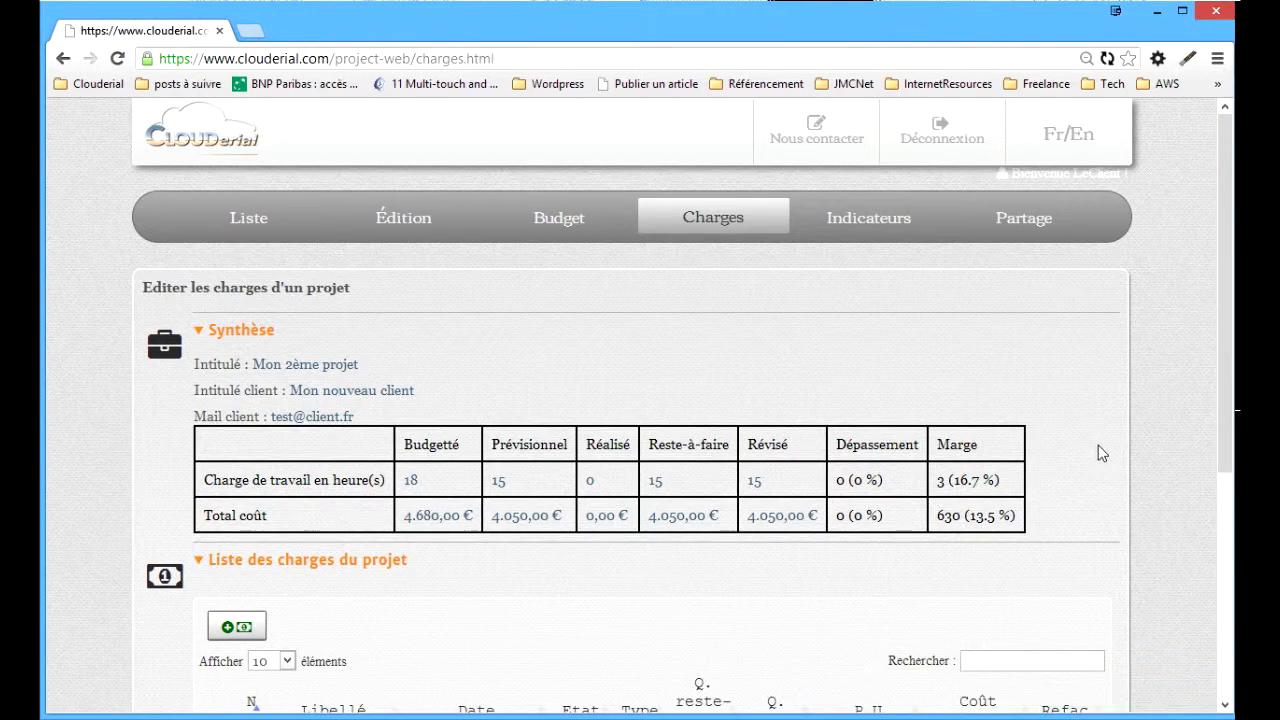
Step: Review the project's edit page, including its identification, charge calculation and dates, along with the project search and list
left_click(573, 219)
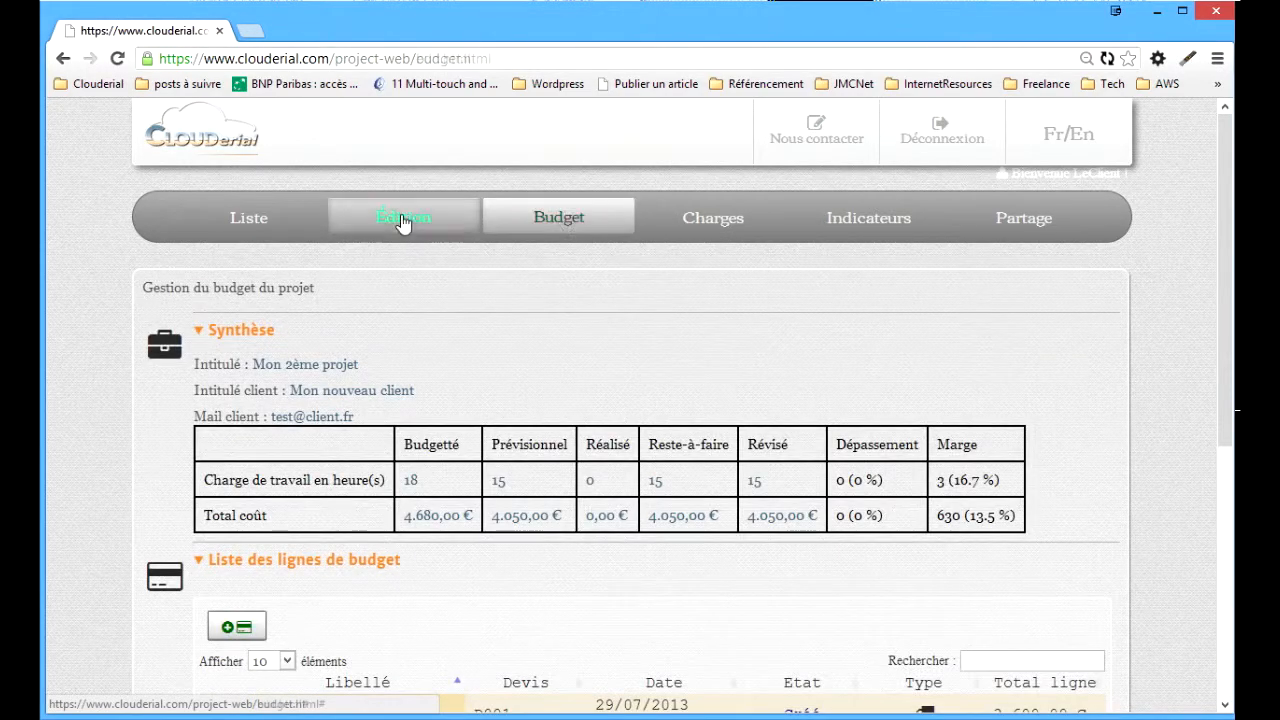
left_click(402, 218)
scroll(649, 371, "down", 8)
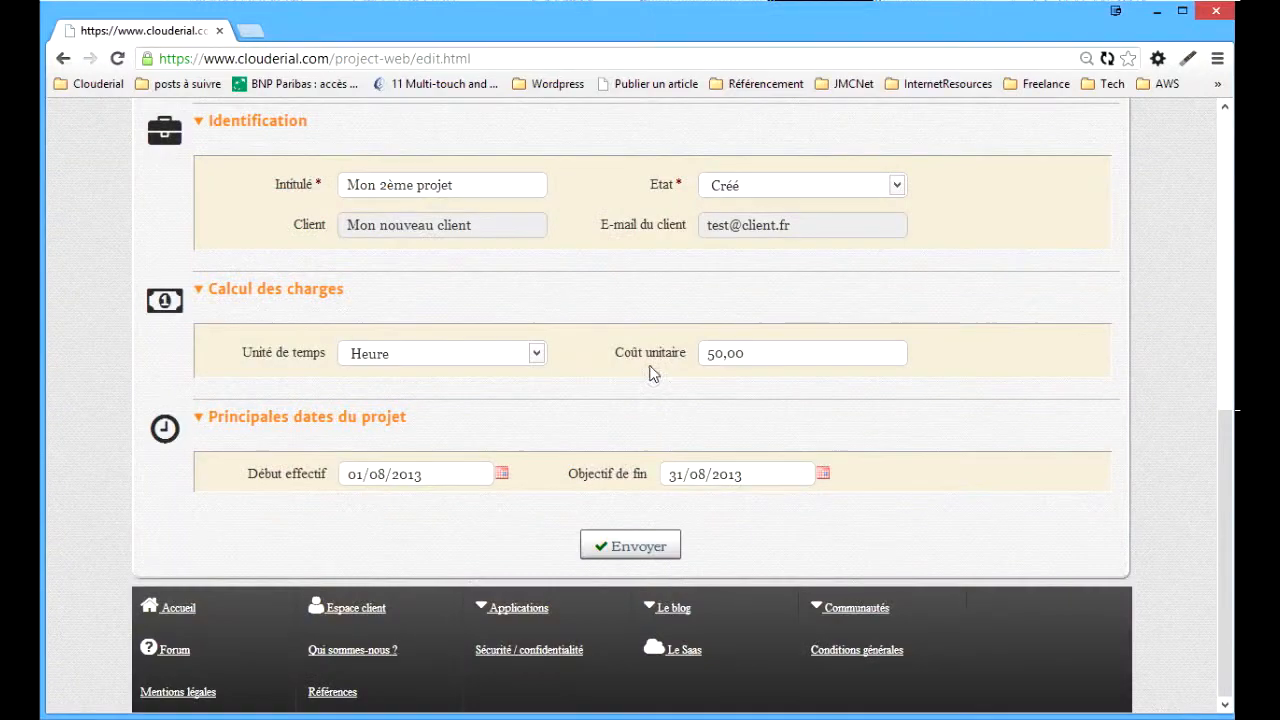
scroll(649, 371, "up", 8)
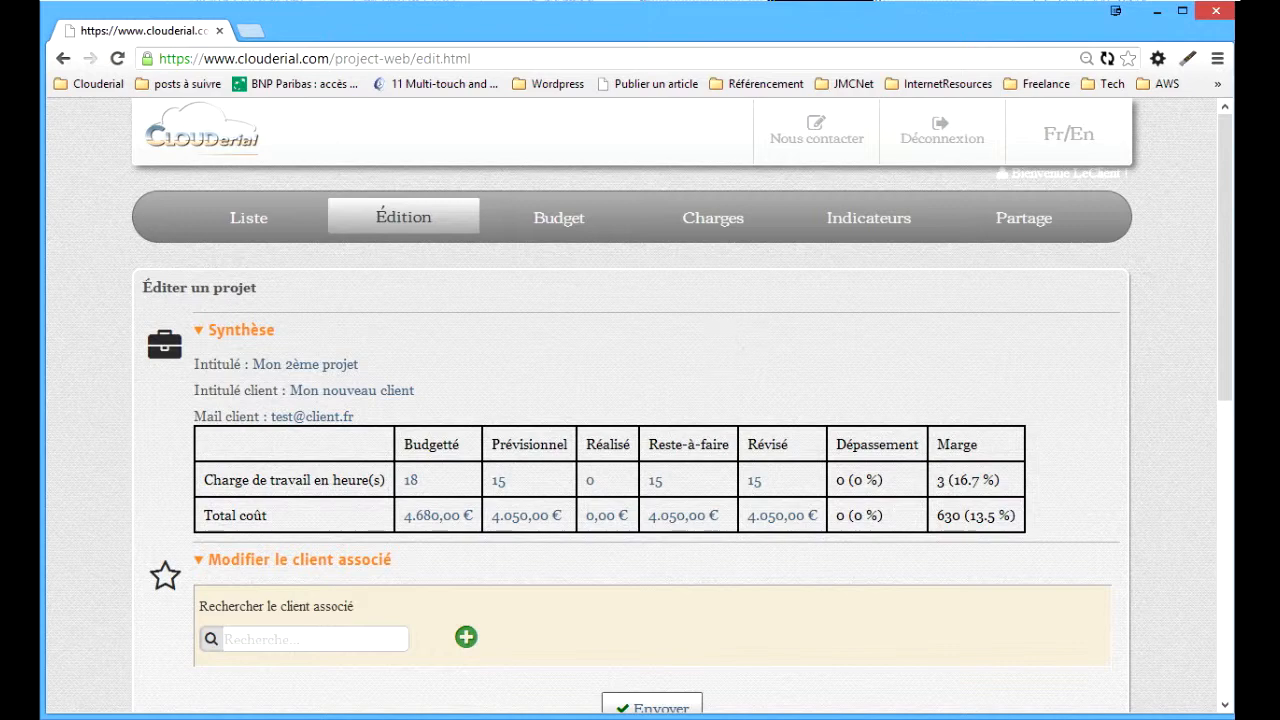
left_click(263, 219)
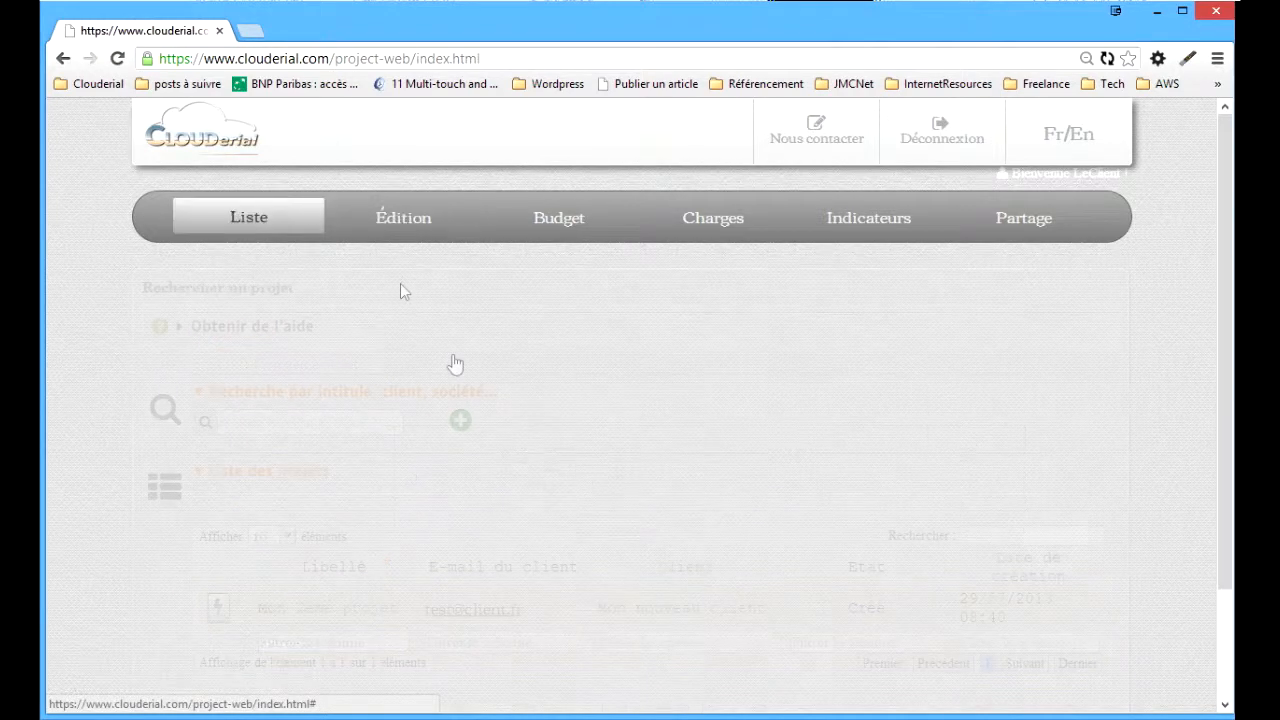
left_click(330, 421)
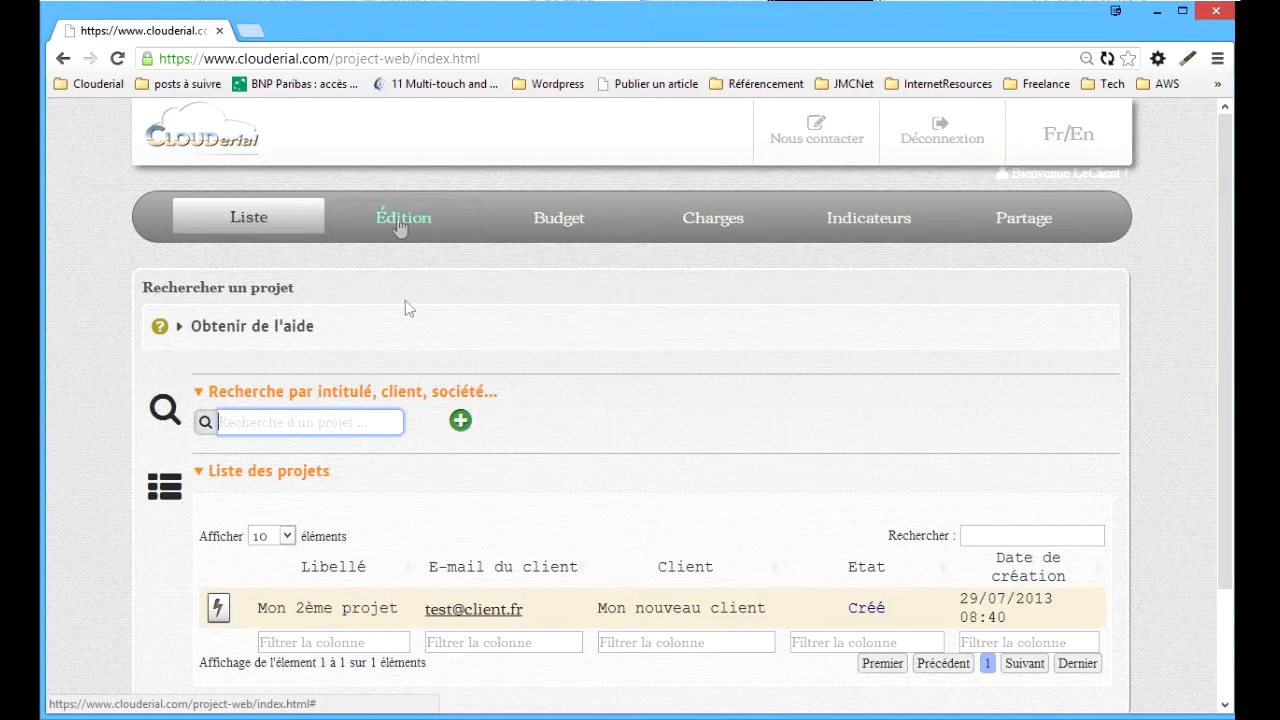
left_click(408, 216)
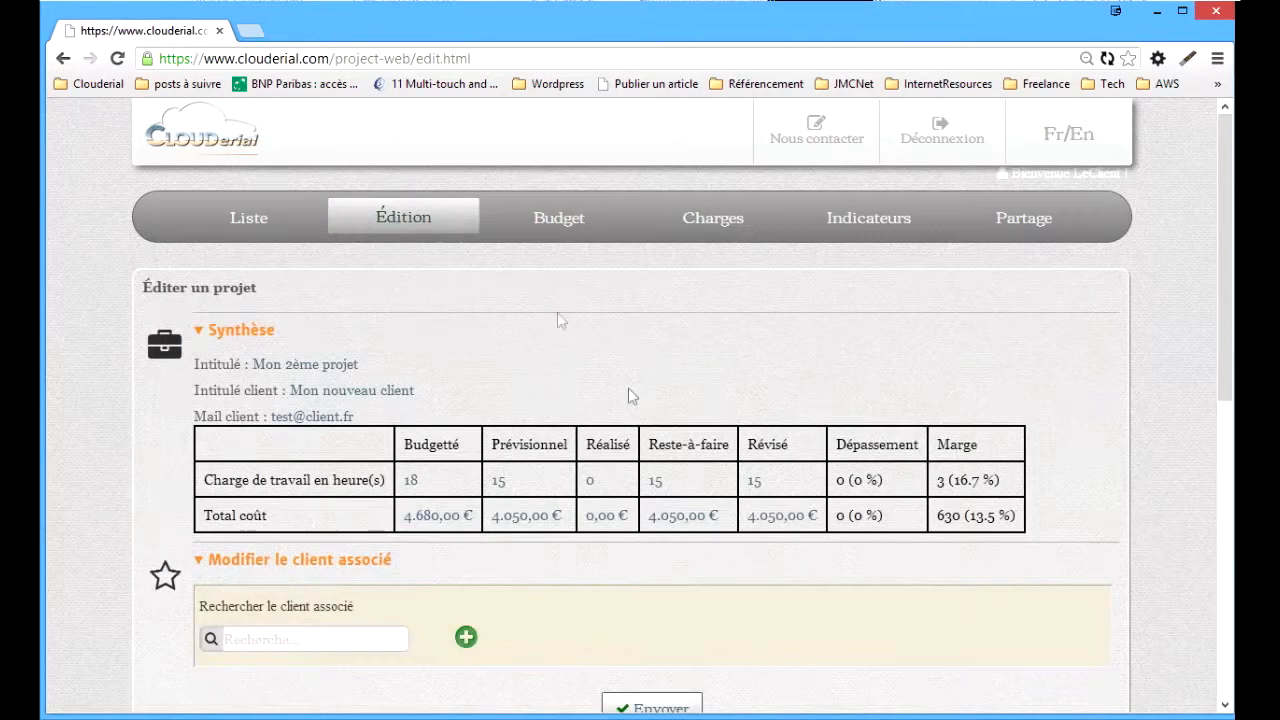
scroll(614, 546, "down", 6)
left_click(614, 547)
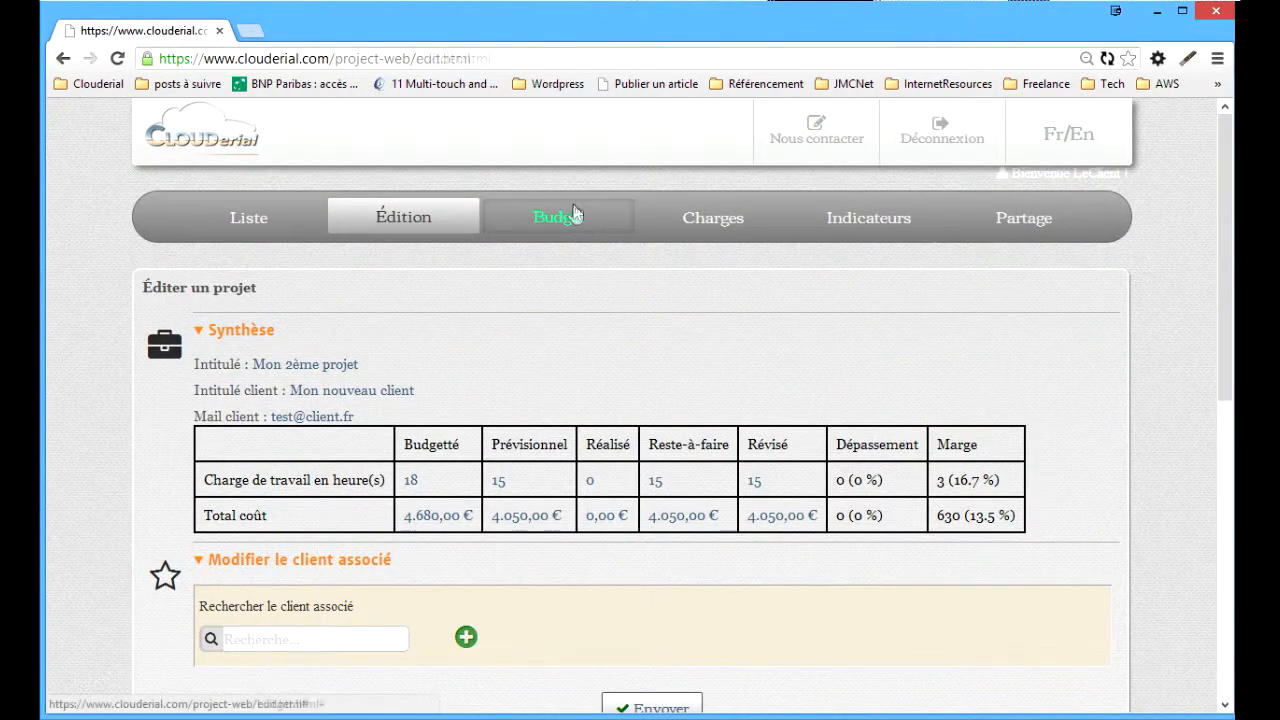
Step: Review the project's budget lines and the section for importing accepted quotes
left_click(573, 216)
scroll(618, 470, "down", 3)
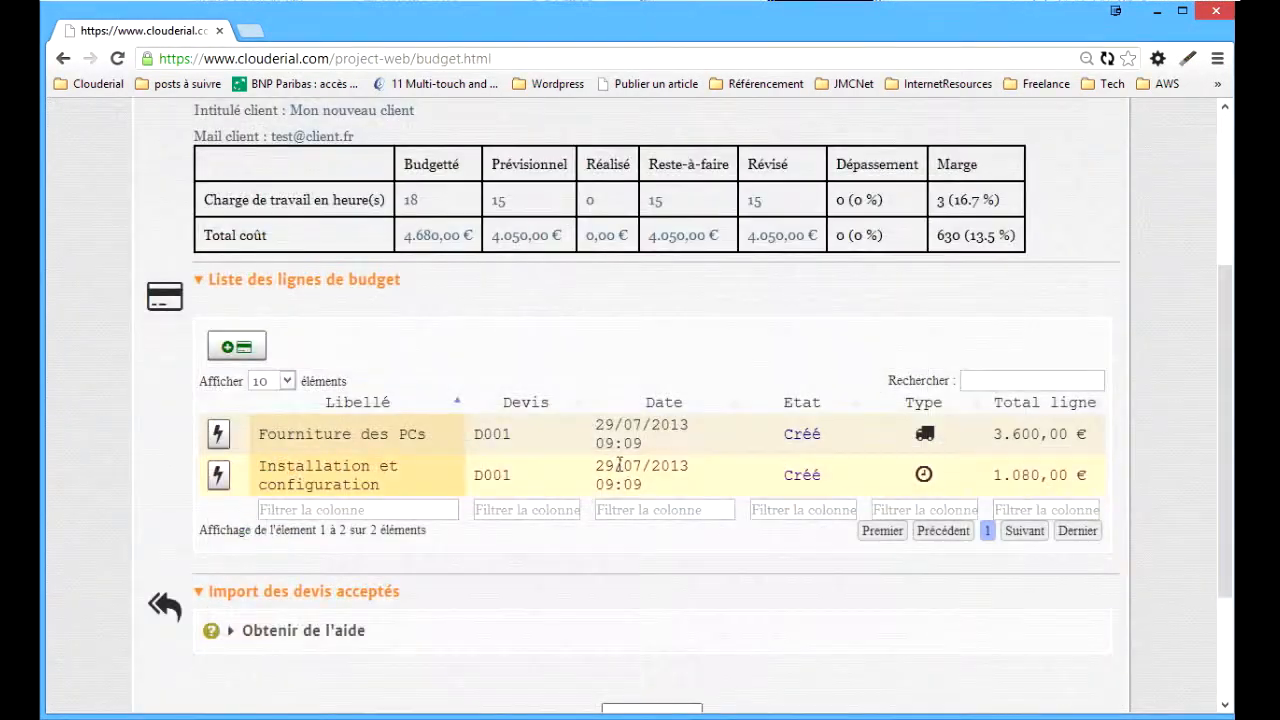
scroll(618, 470, "up", 2)
scroll(618, 470, "down", 2)
scroll(618, 470, "down", 1)
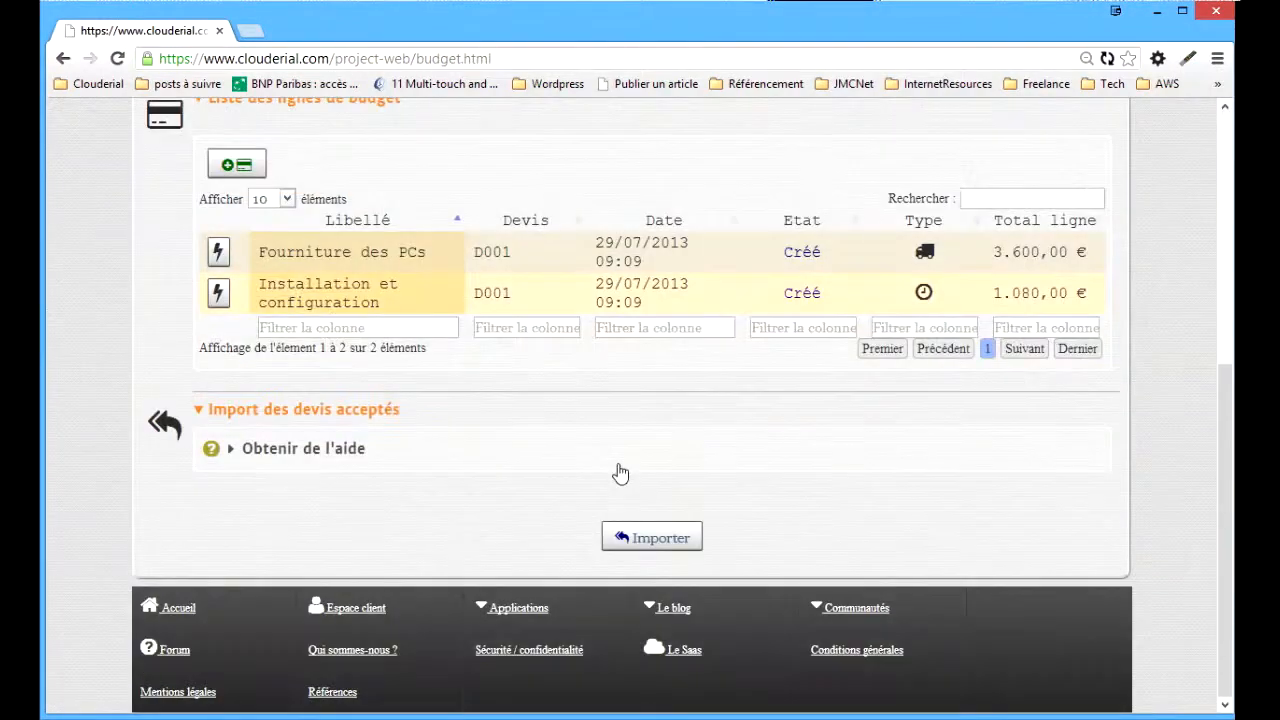
scroll(618, 470, "up", 1)
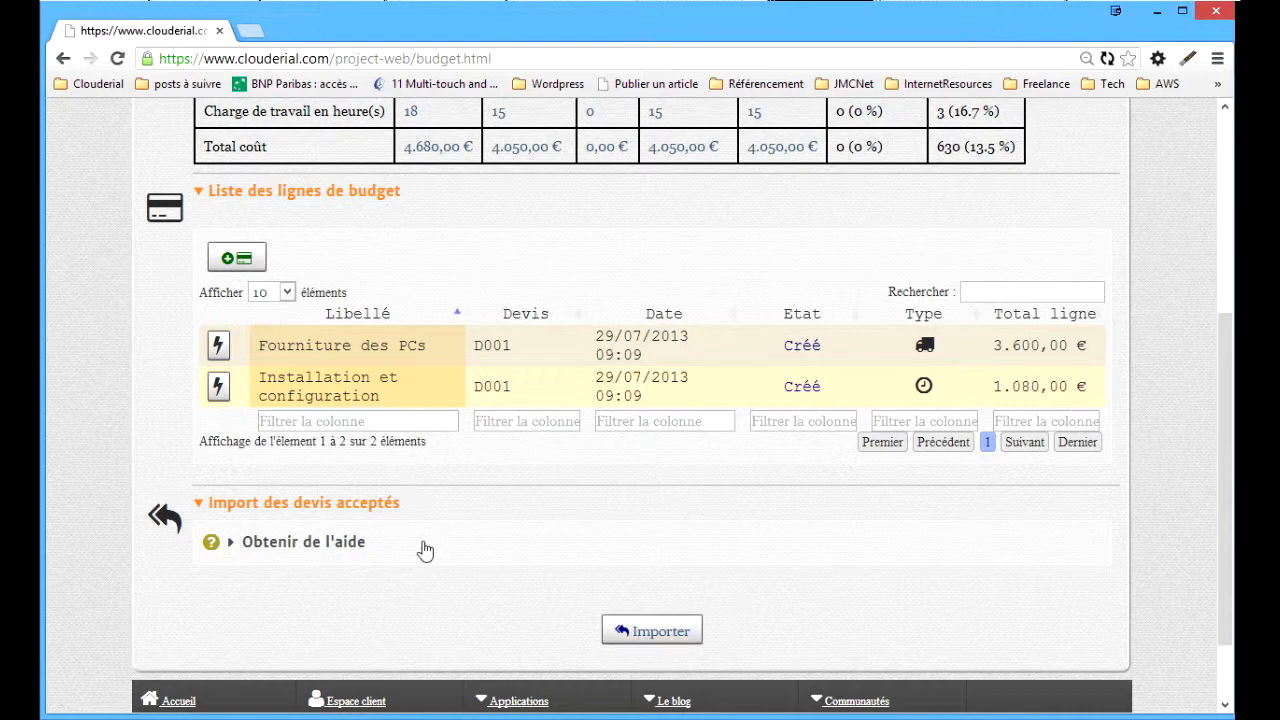
Step: Review the budget page's project synthesis table together with the list of budget lines
scroll(605, 530, "up", 4)
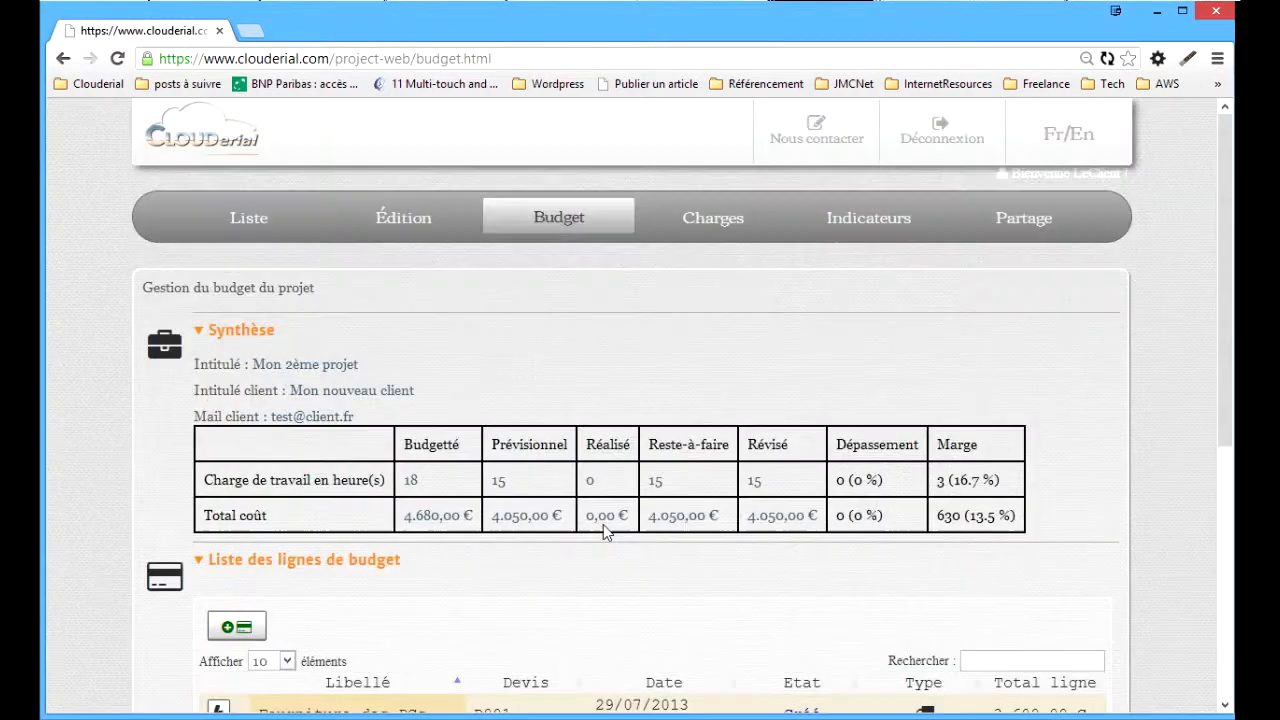
scroll(716, 244, "down", 4)
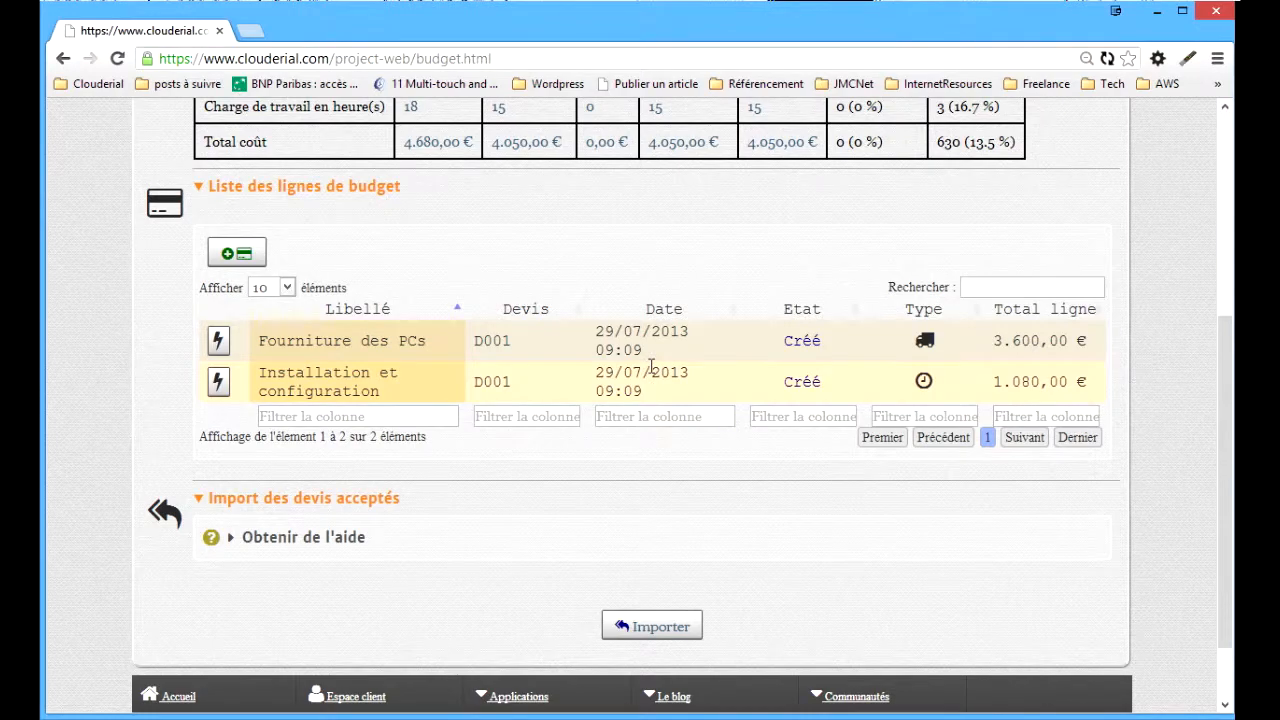
scroll(651, 366, "up", 4)
Step: Open the project's charges and review the charge list against the synthesis of budgeted, planned, remaining and revised amounts
left_click(700, 218)
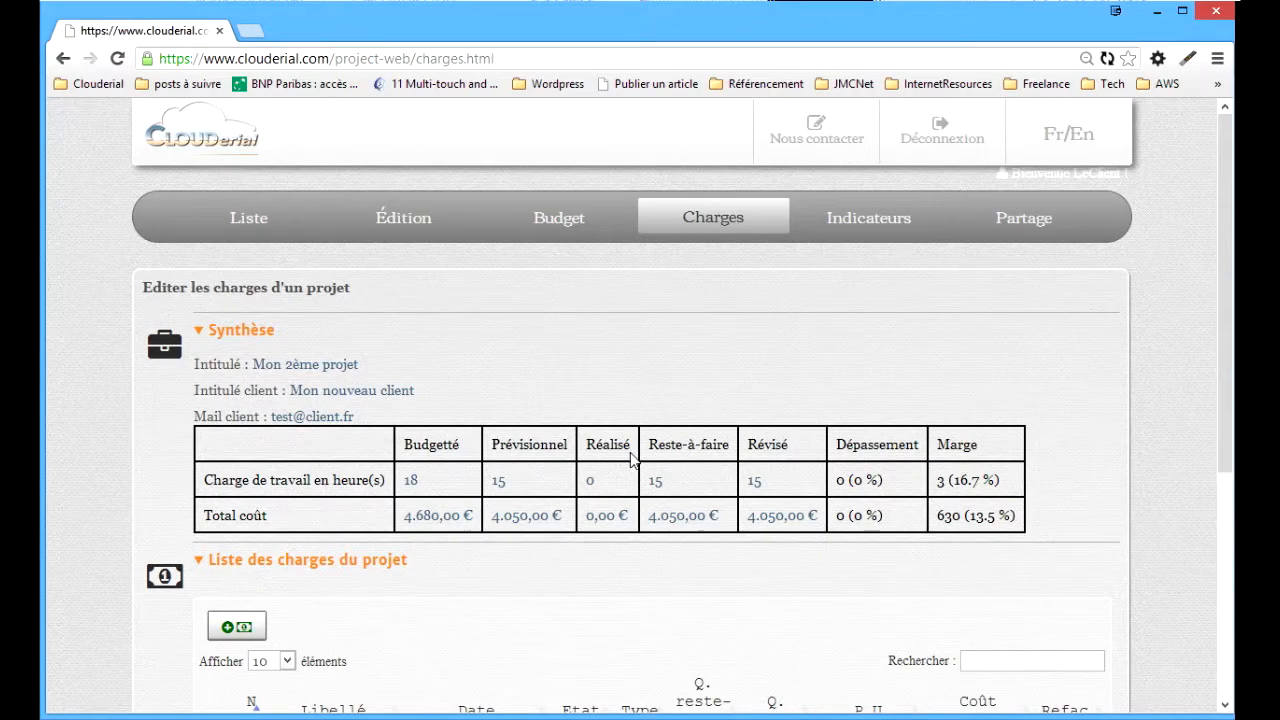
scroll(630, 458, "down", 4)
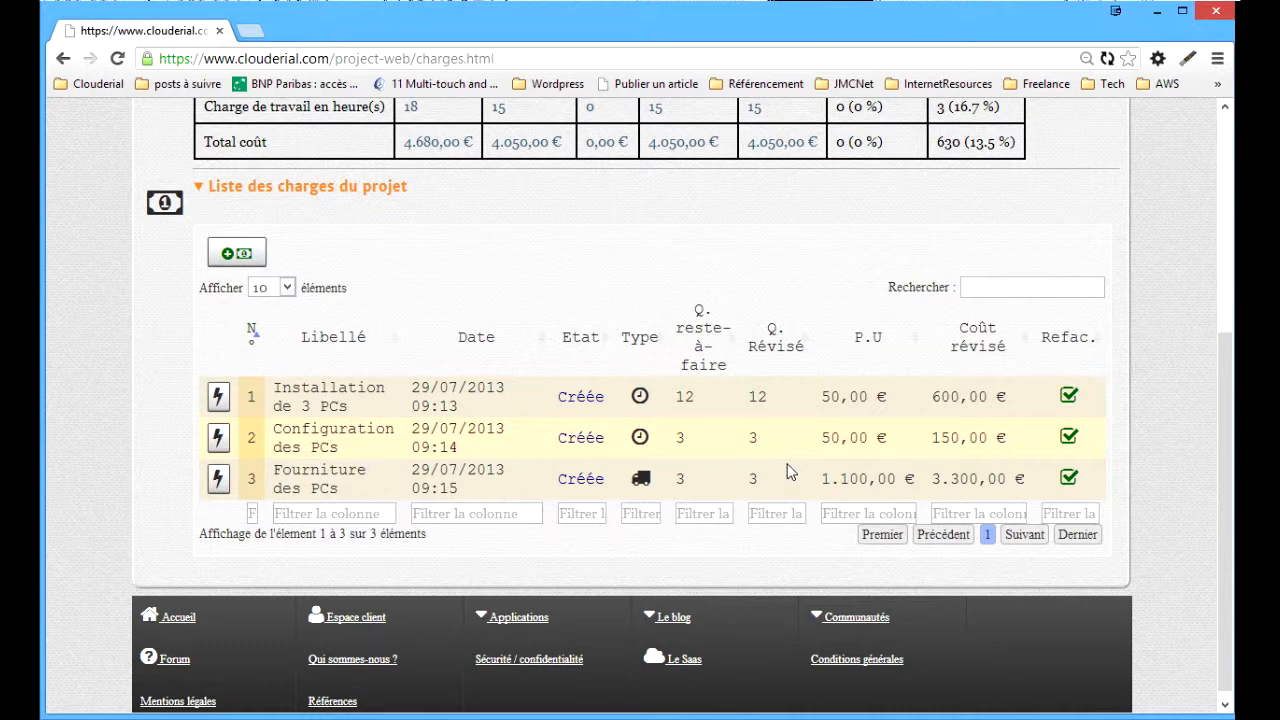
scroll(787, 471, "up", 3)
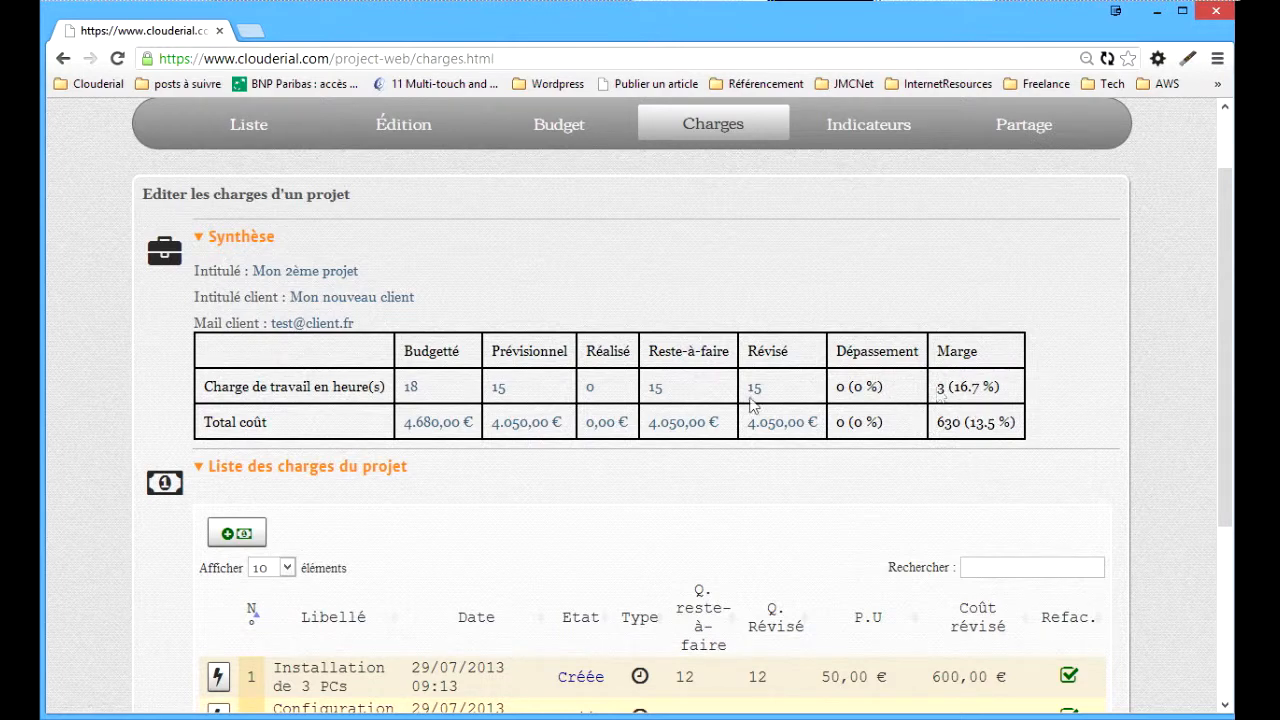
scroll(672, 606, "up", 2)
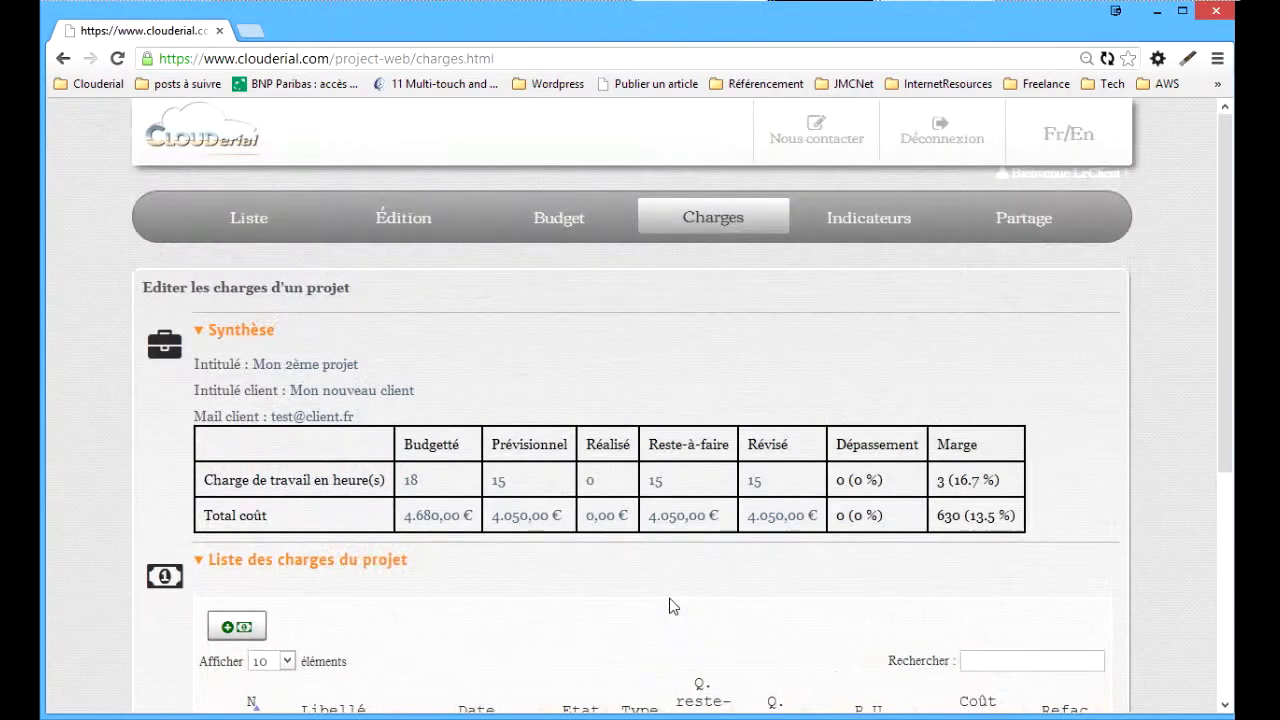